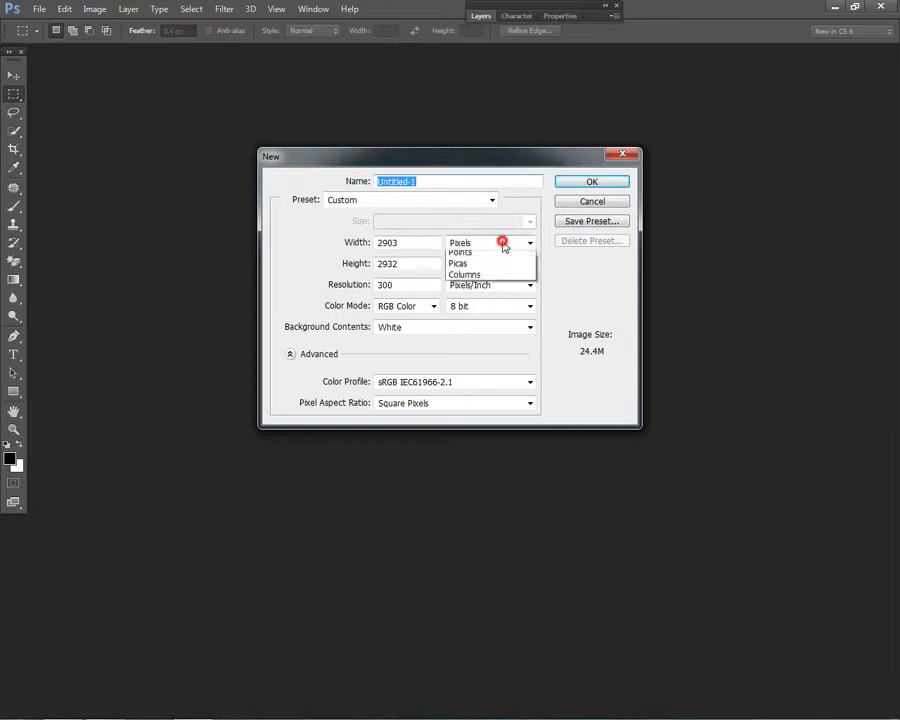
Step: Create a new 36 × 24 inch document at 72 pixels/inch in CMYK Color
click(494, 265)
text(36)
key(Tab)
text(2)
double_click(401, 284)
click(432, 303)
click(418, 285)
double_click(393, 278)
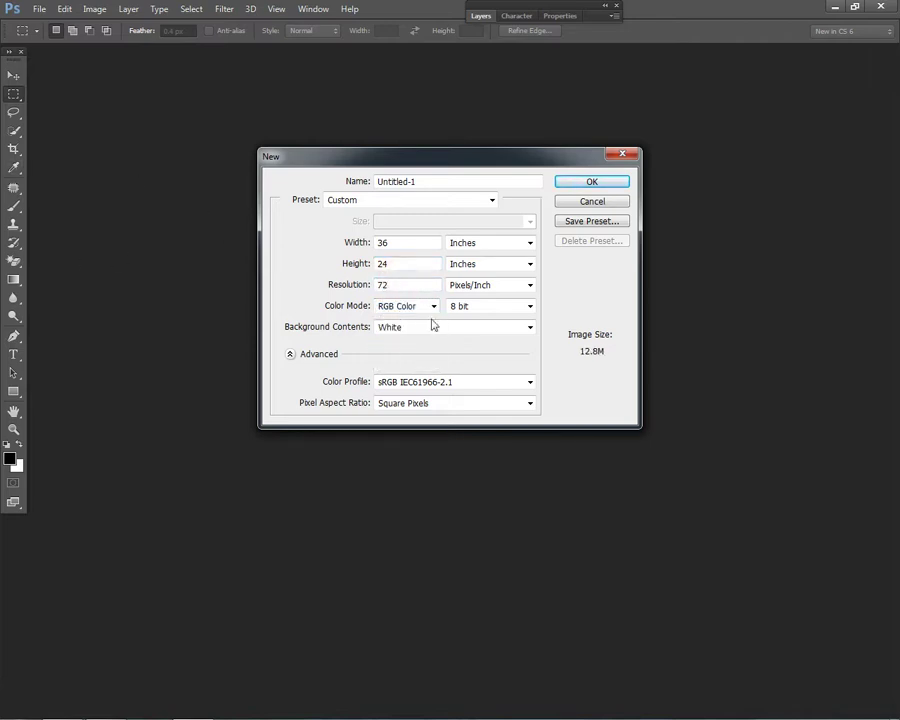
click(430, 306)
click(404, 352)
click(592, 182)
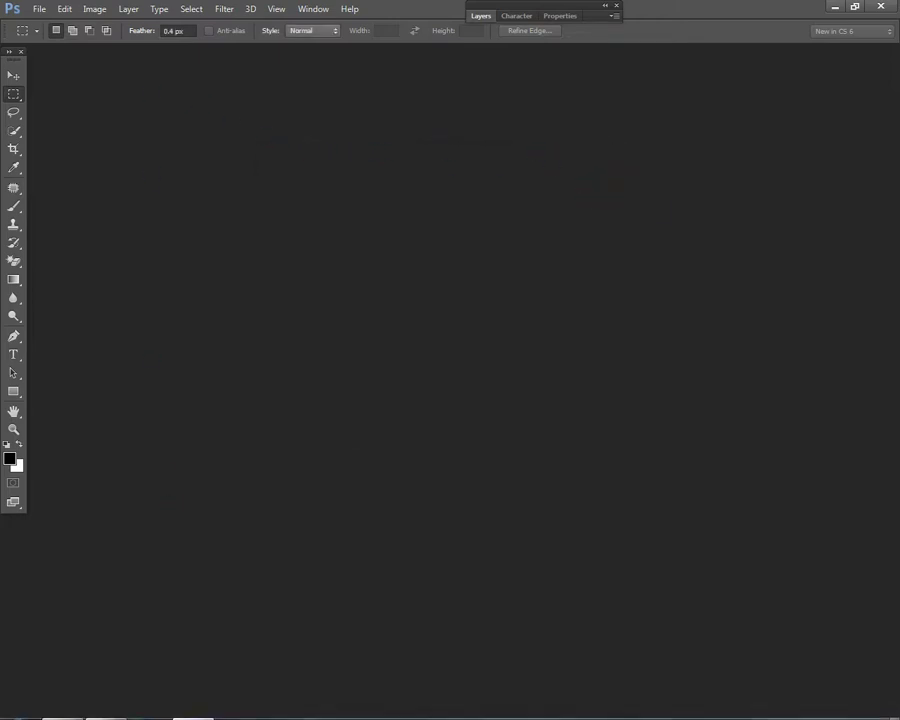
right_click(155, 702)
Step: Unpin Calculator from the taskbar and open Google in a new Chrome tab
click(165, 670)
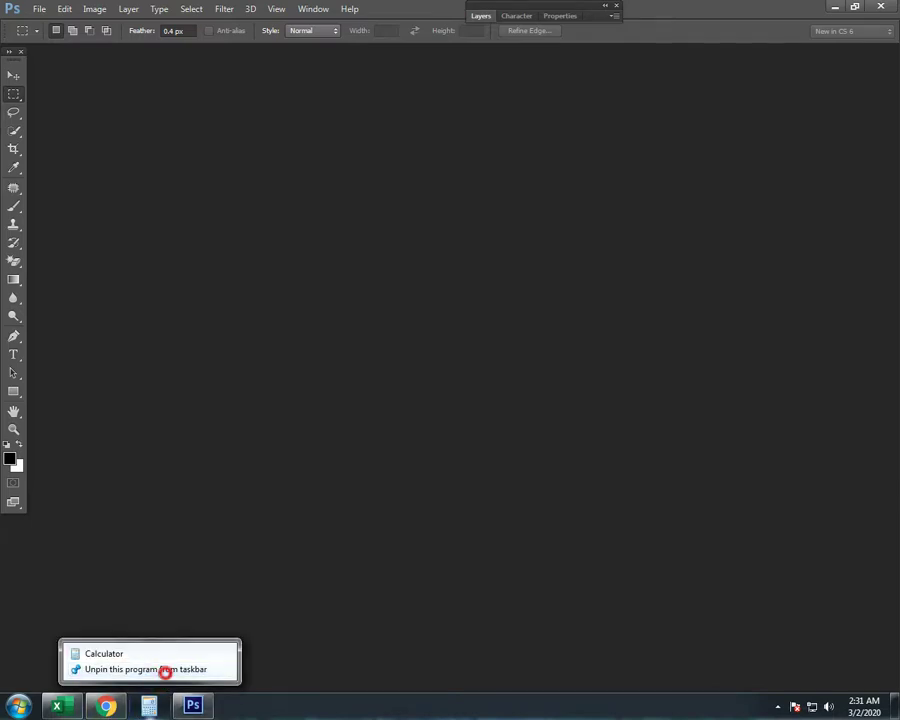
click(104, 705)
click(187, 12)
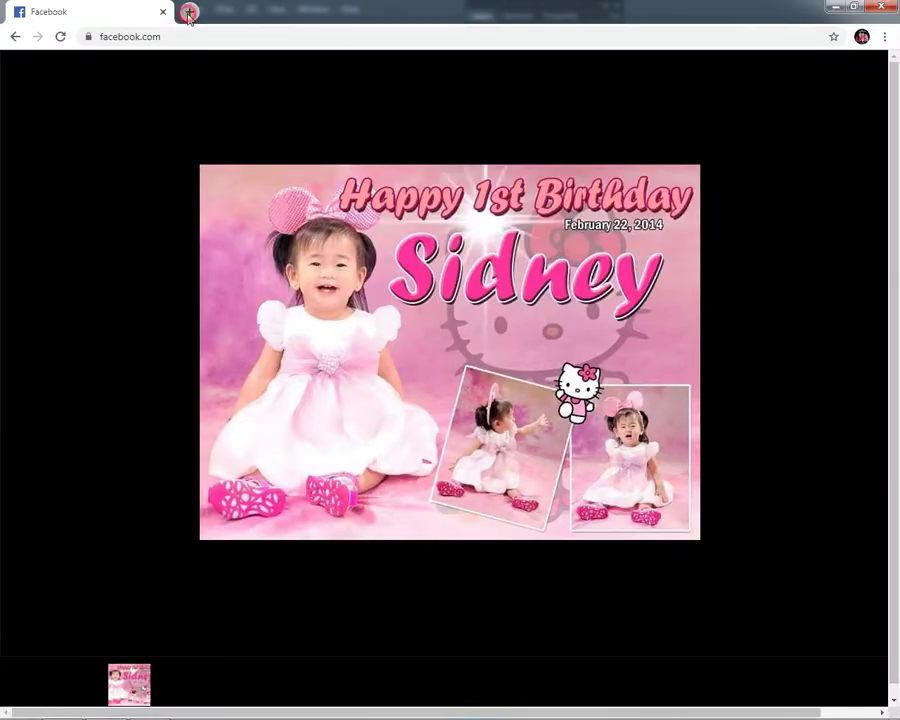
click(250, 46)
text(go)
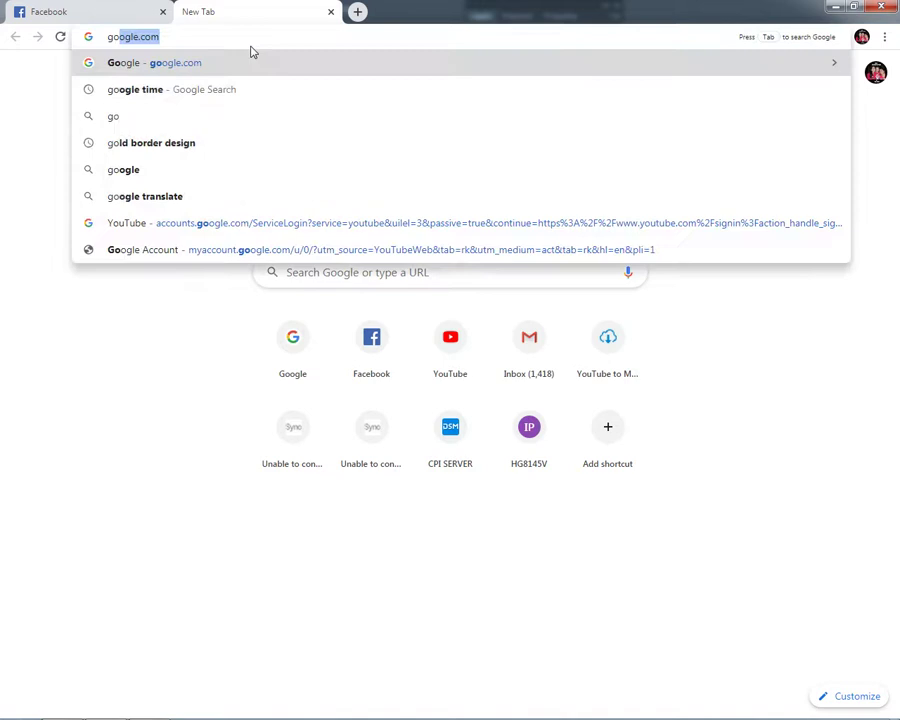
key(Return)
Step: Check the Photoshop document's Image Size settings, then return to the browser
click(836, 7)
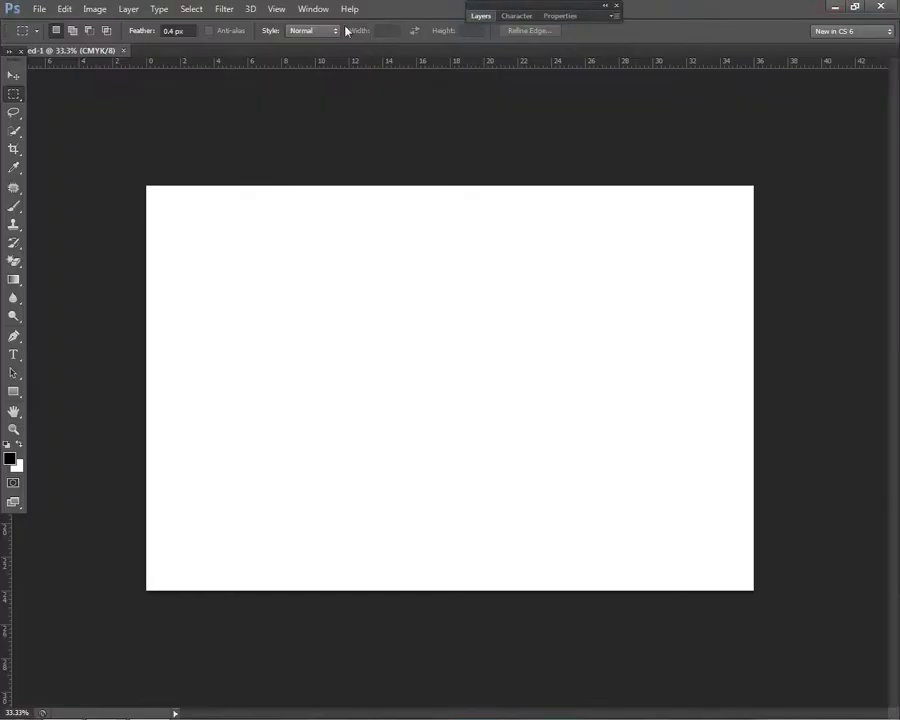
click(94, 9)
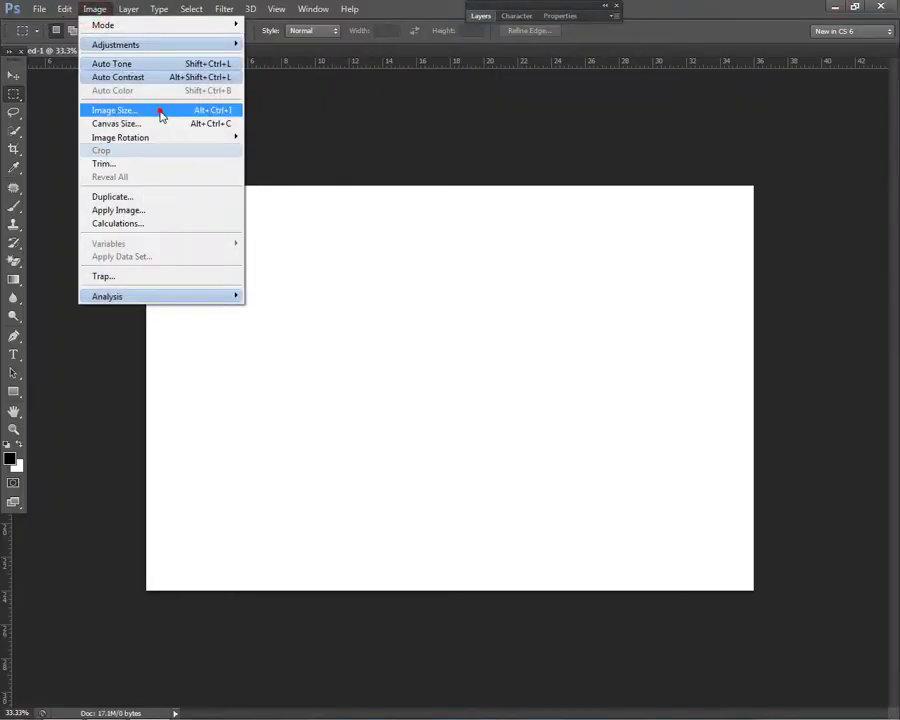
click(161, 111)
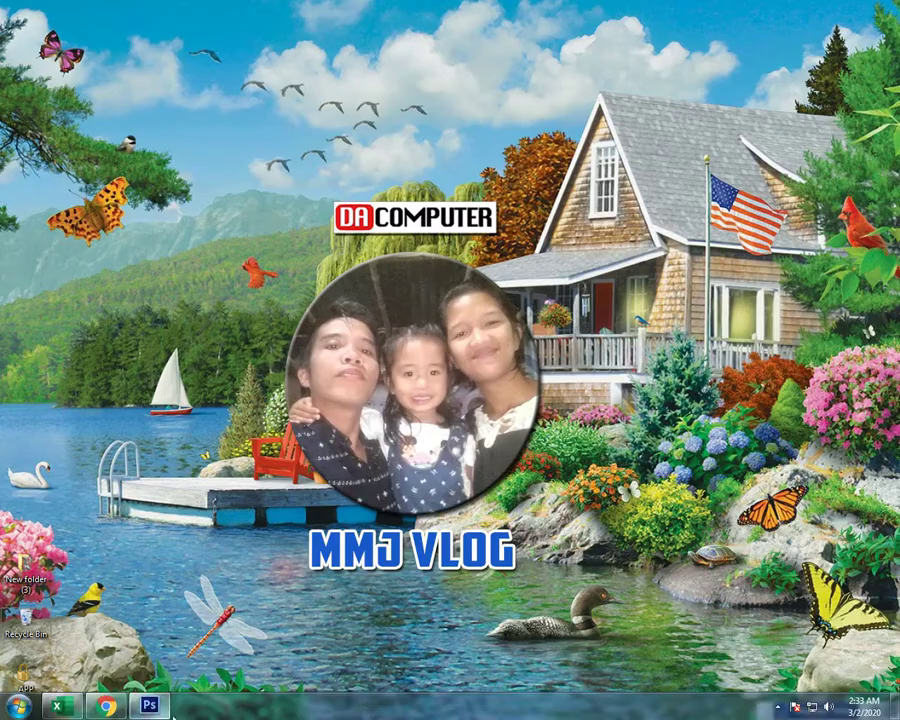
click(105, 706)
Step: Search Google Images for 'pink background'
text(go)
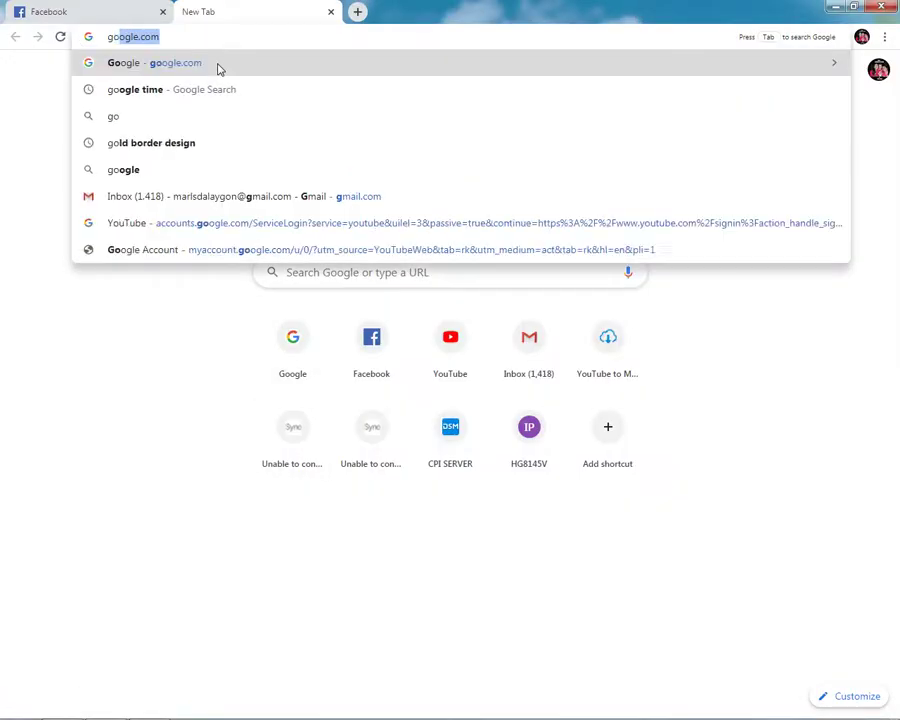
key(Return)
text(pink background)
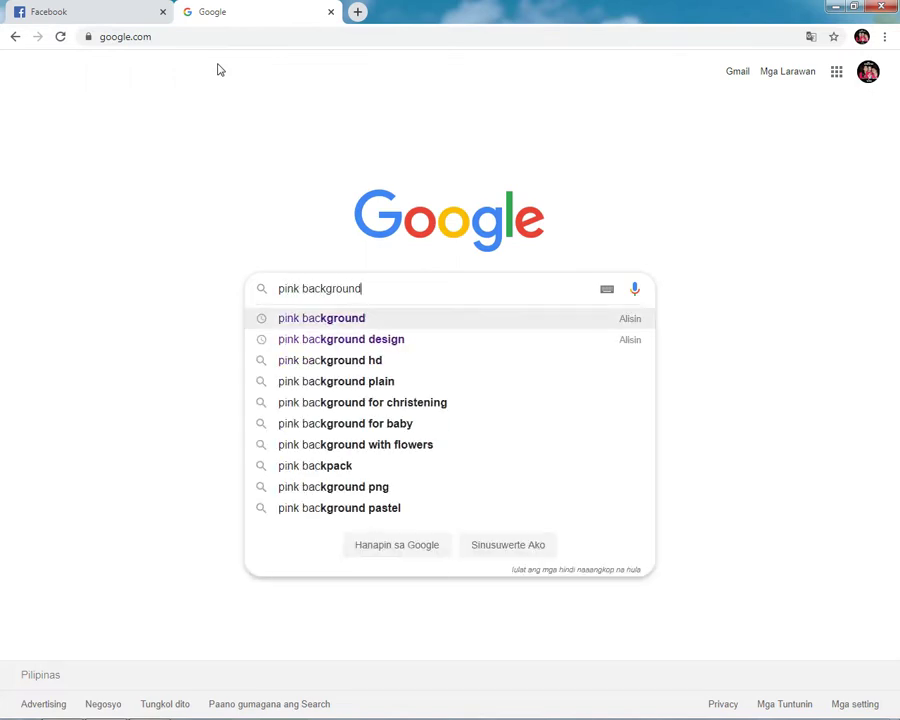
key(Return)
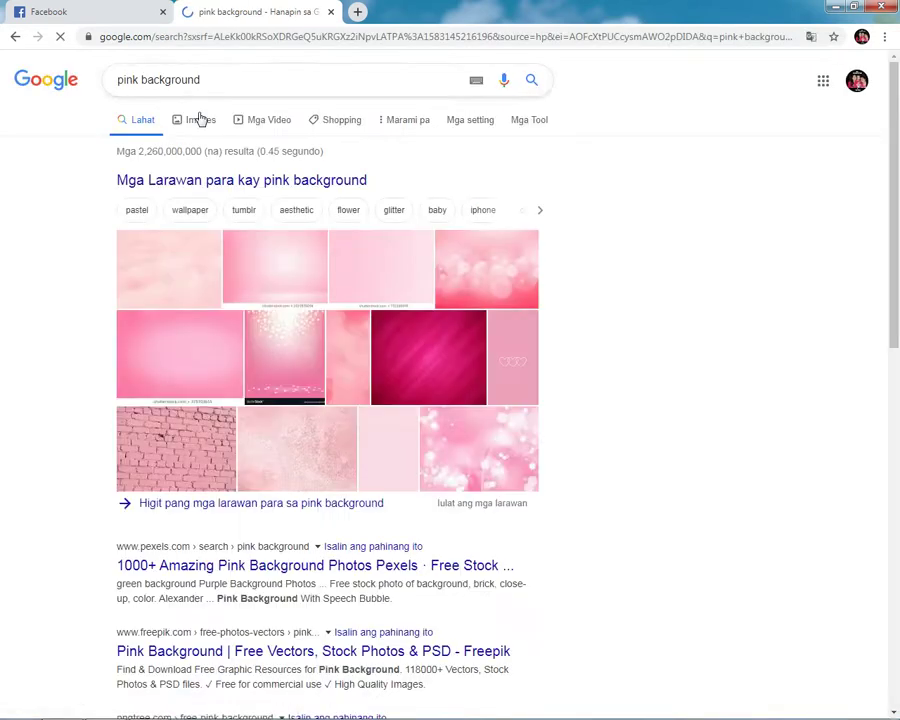
click(185, 126)
Step: Refine the image search to 'pink cutebackground'
click(140, 80)
text(cute)
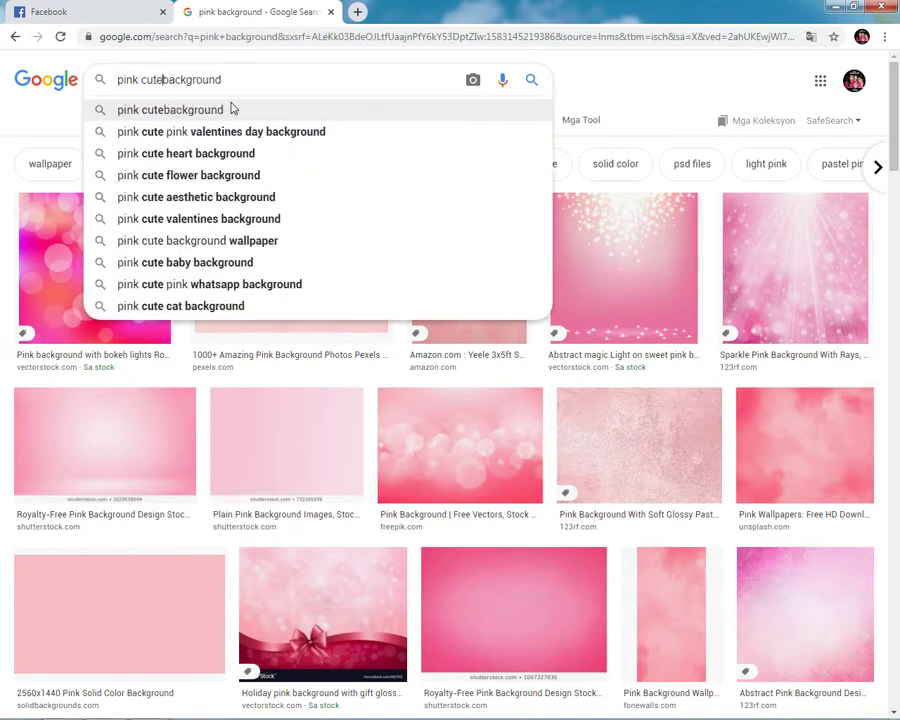
key(Down)
key(Up)
key(Left)
key(Left)
key(Left)
key(Left)
key(Left)
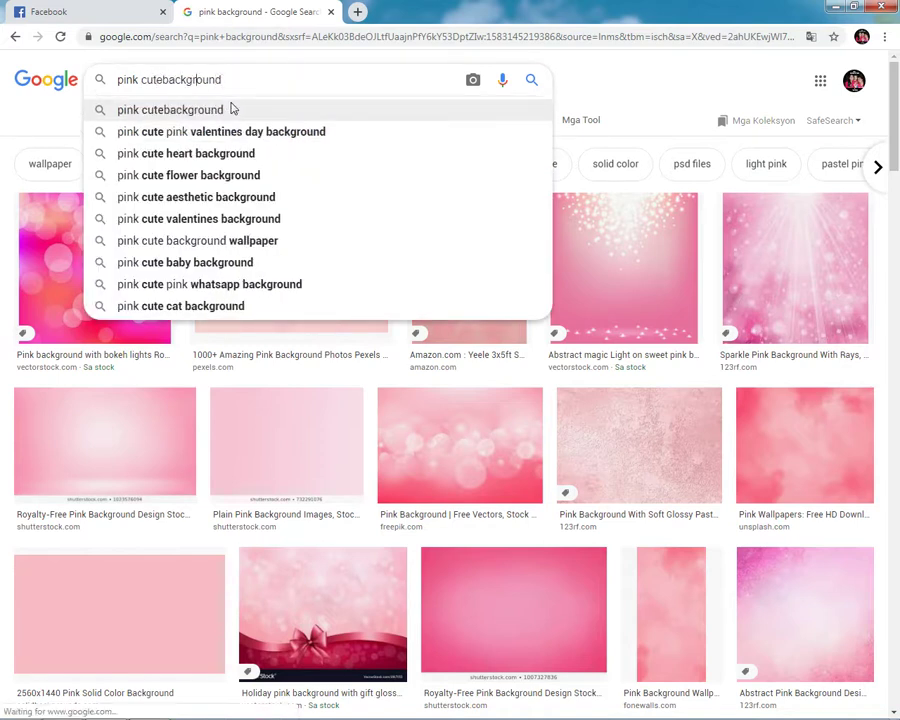
key(Return)
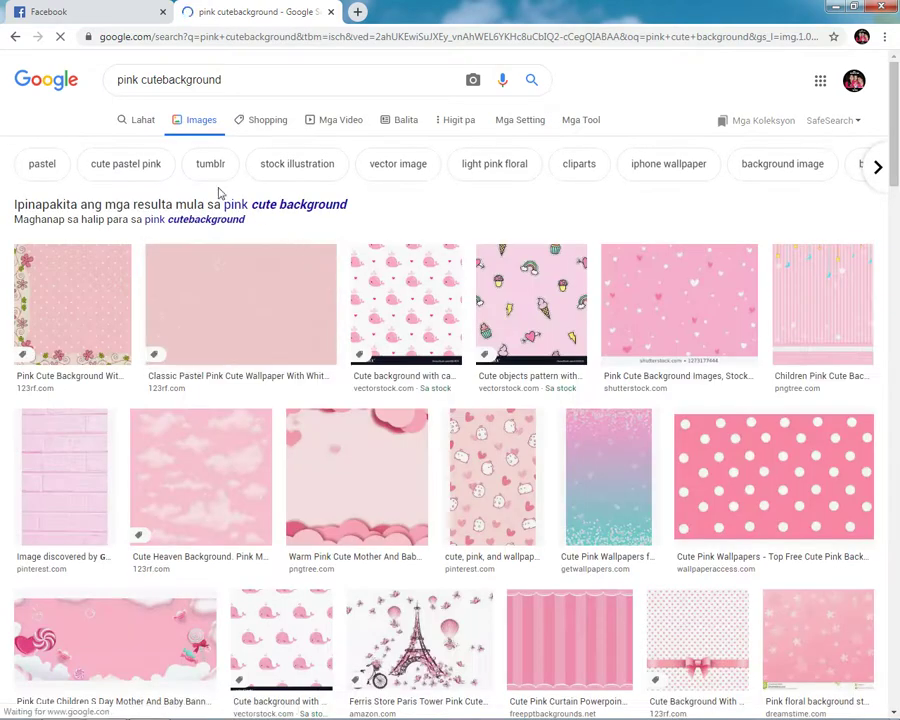
click(15, 36)
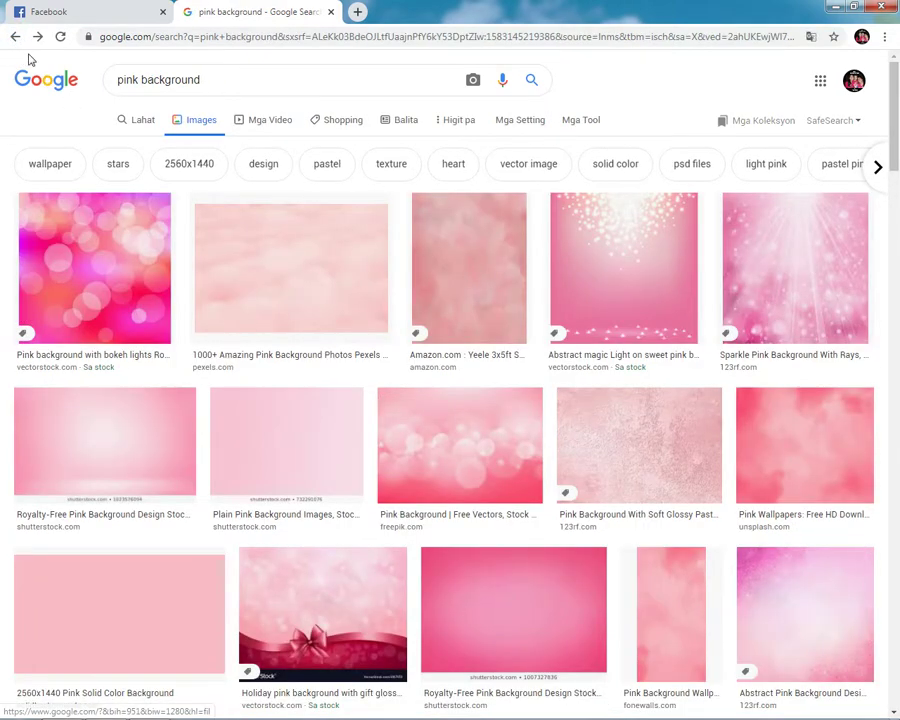
click(37, 37)
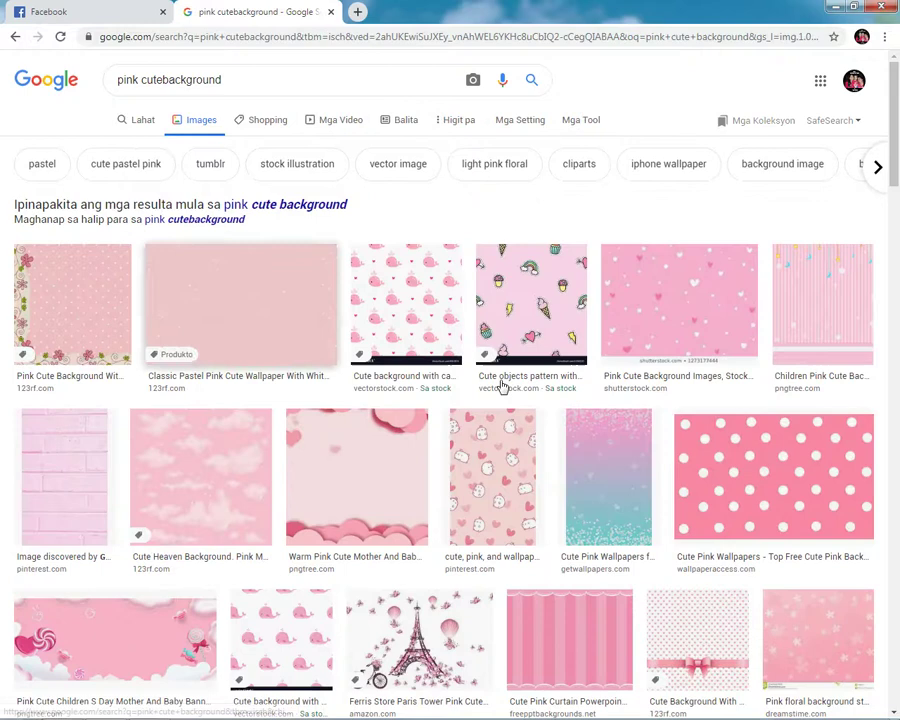
Step: Copy the warm pink clouds background image to the clipboard
scroll(562, 416, down, 3)
scroll(565, 418, down, 1)
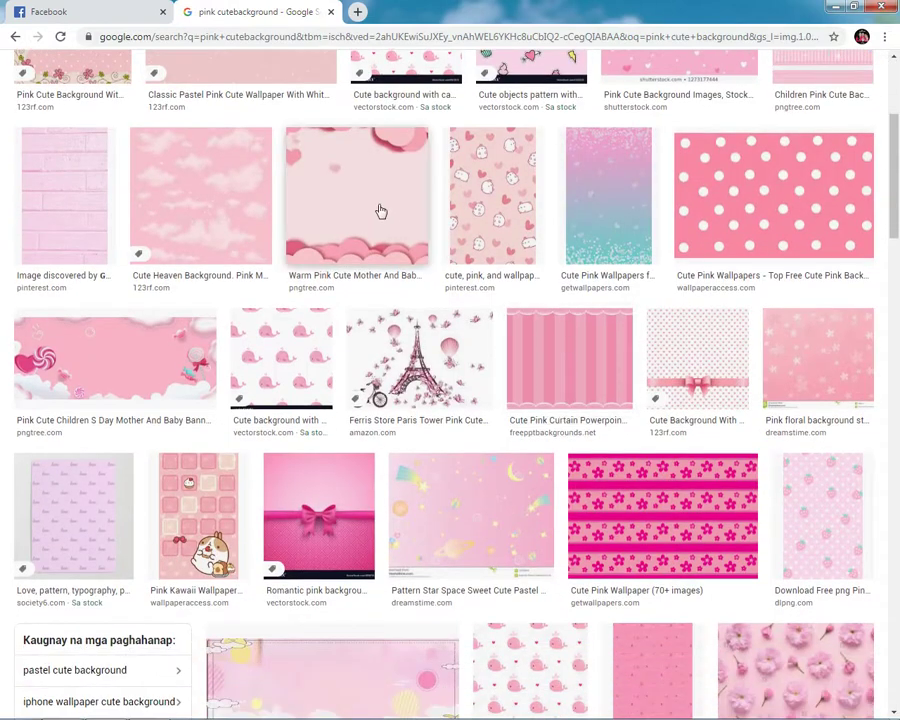
click(380, 209)
right_click(688, 194)
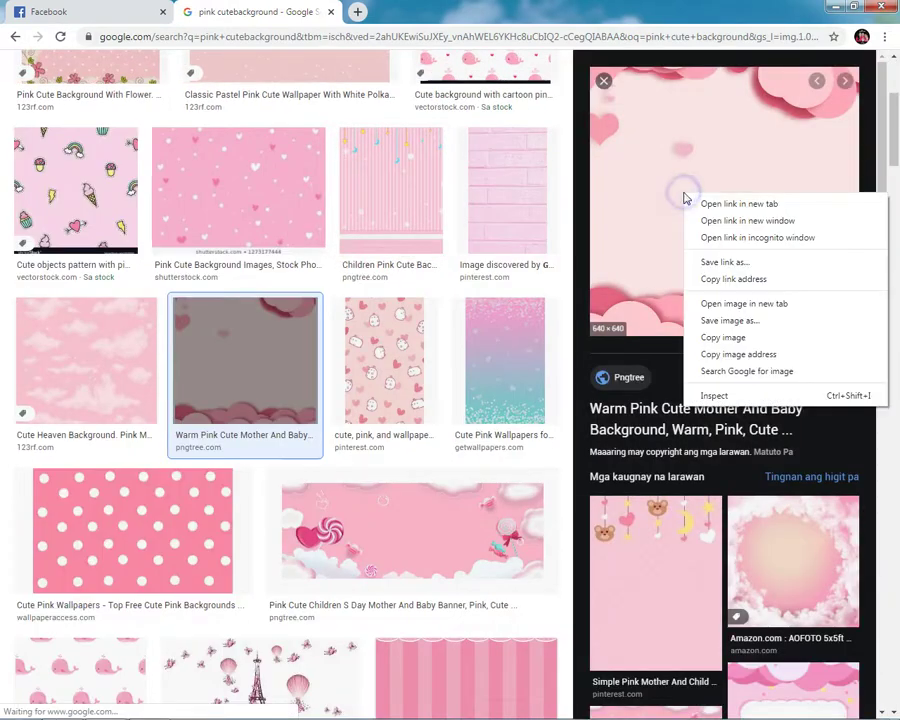
click(733, 335)
Step: In Photoshop, create and then close an unwanted 640 × 640 document
key(alt+Tab)
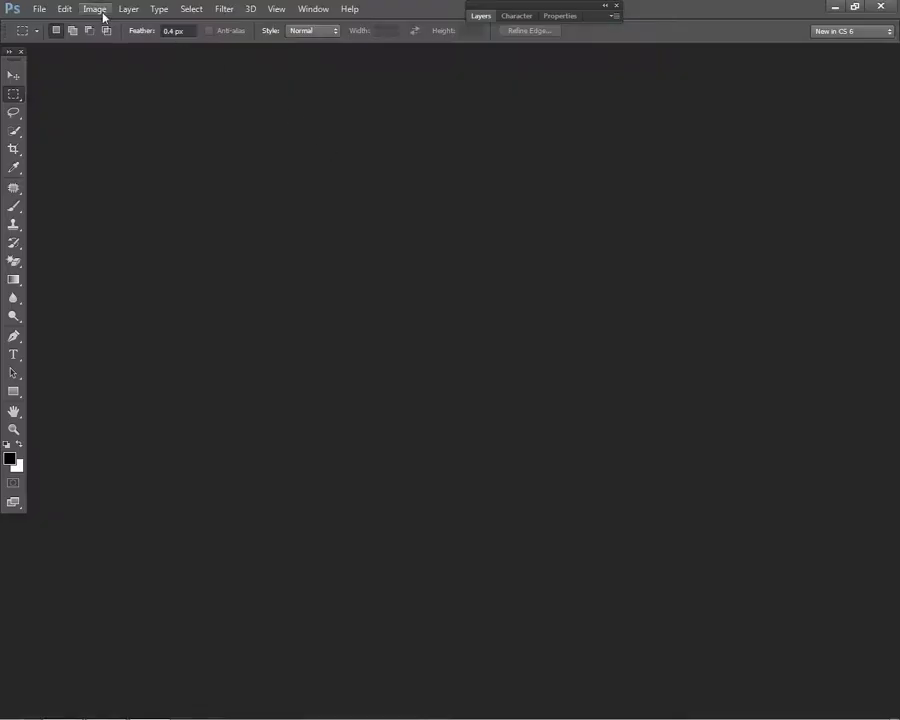
click(39, 9)
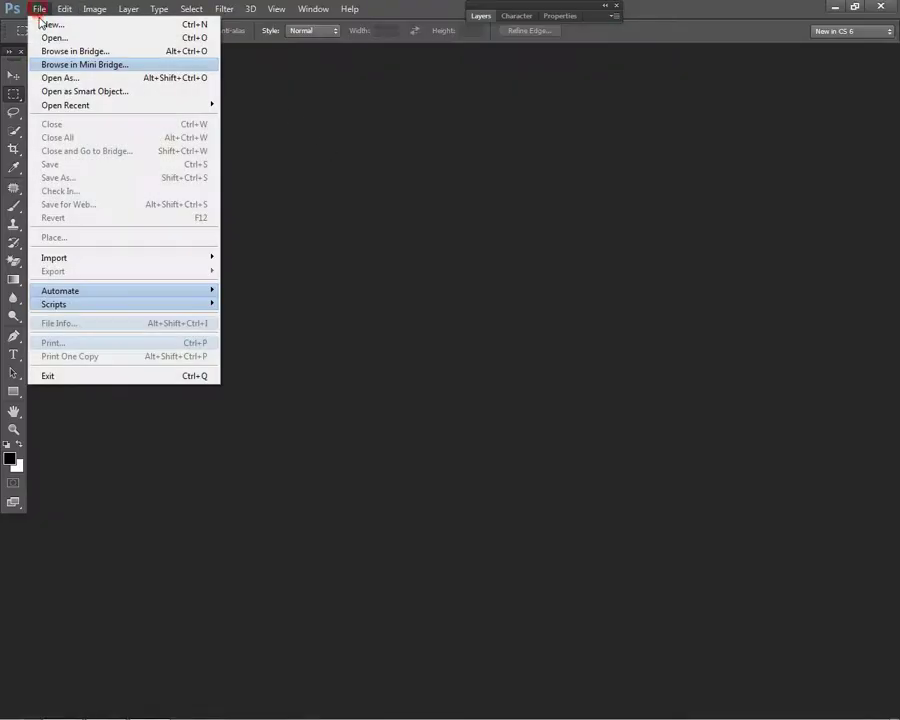
click(74, 22)
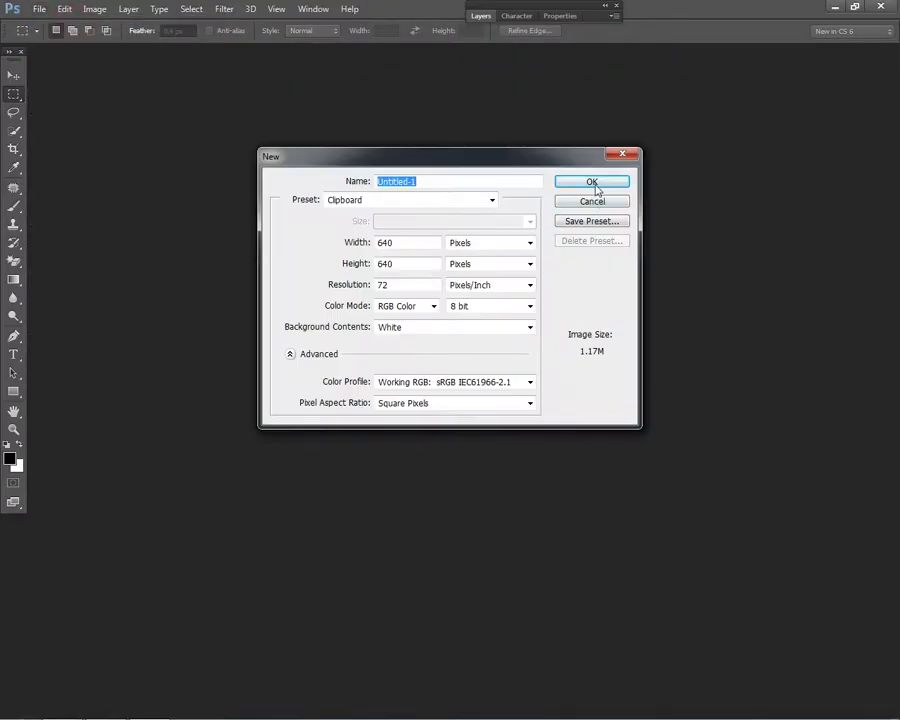
click(597, 182)
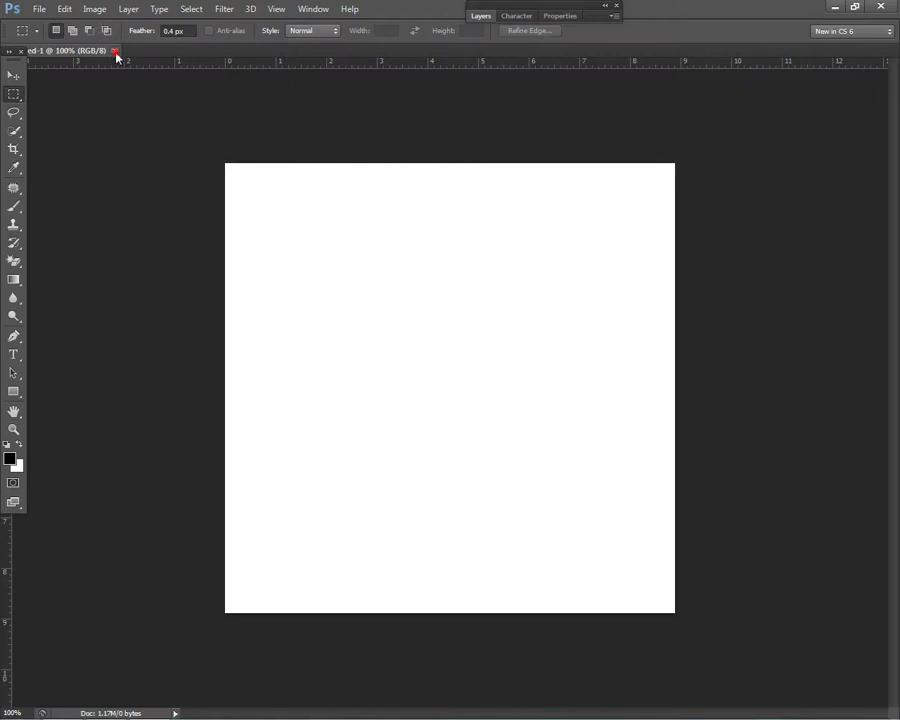
click(114, 50)
Step: Create a 36 × 24 inch, 72 ppi CMYK document with Background Color fill and paste the clouds
click(39, 9)
click(60, 24)
click(492, 248)
click(488, 263)
double_click(424, 243)
text(3)
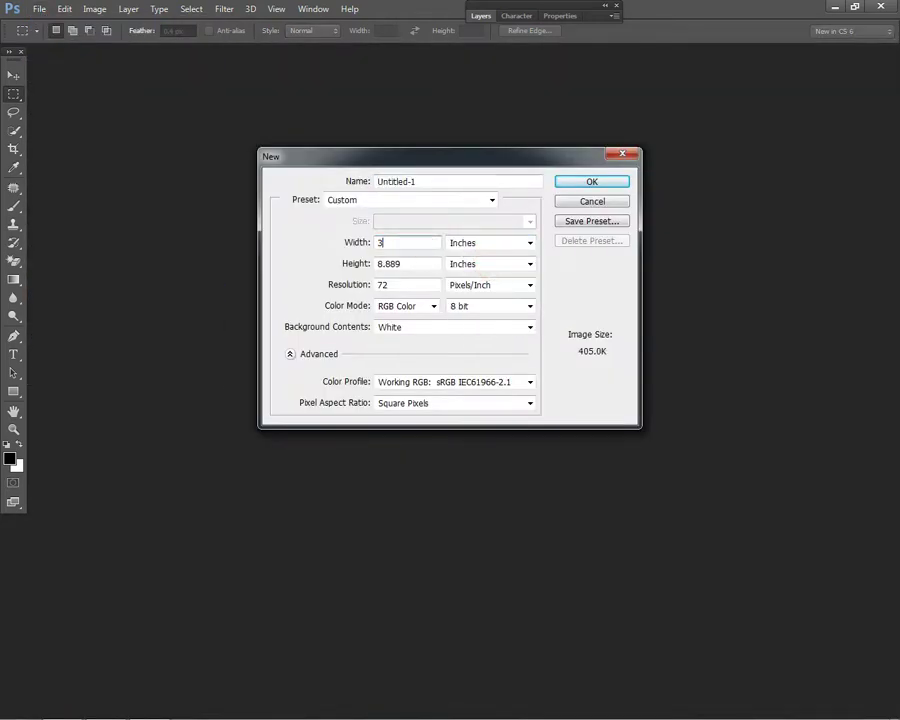
text(24)
double_click(398, 284)
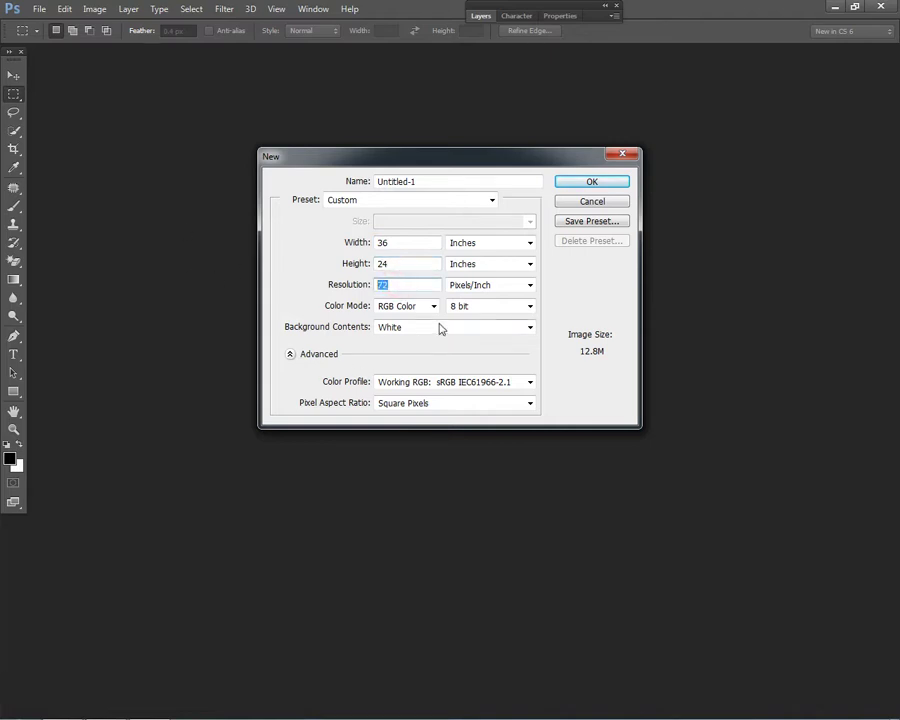
click(434, 305)
click(416, 352)
click(442, 328)
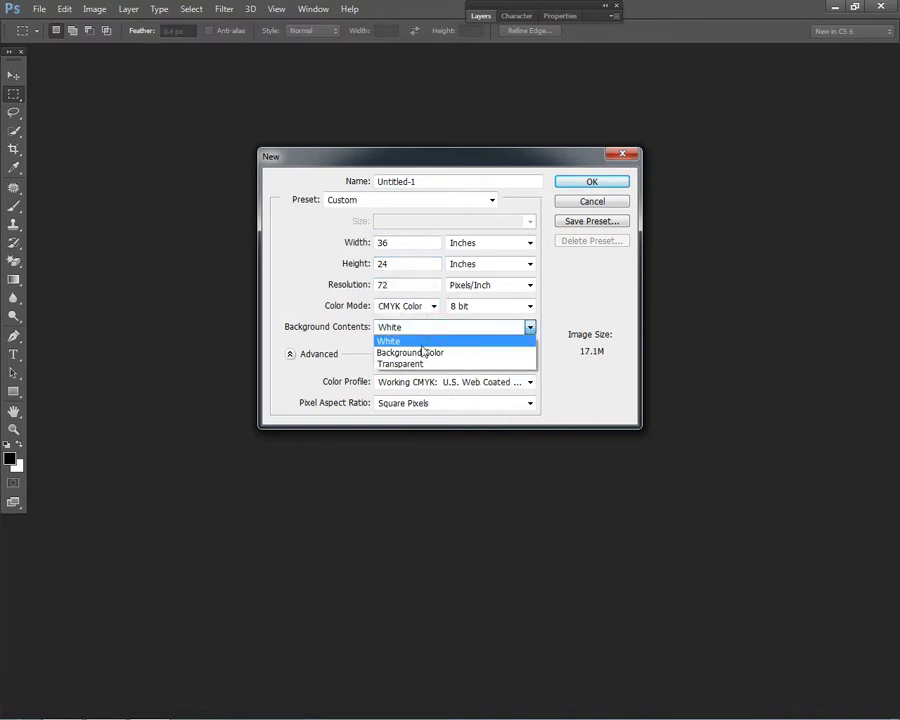
click(422, 353)
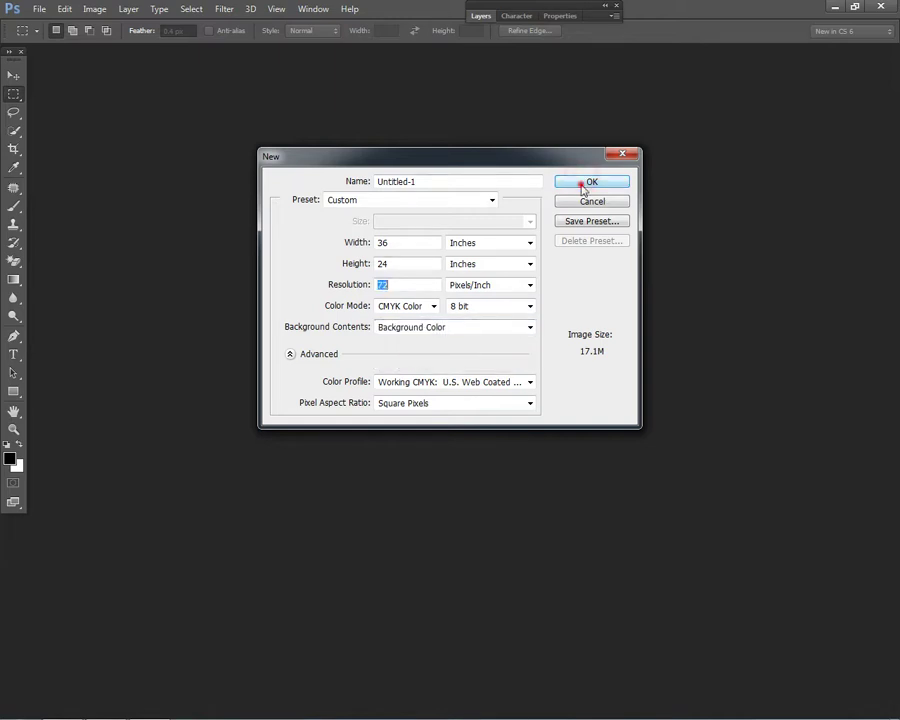
click(582, 183)
key(ctrl+v)
Step: Move the pink clouds layer to the top-left and scale it to fill the canvas
click(13, 75)
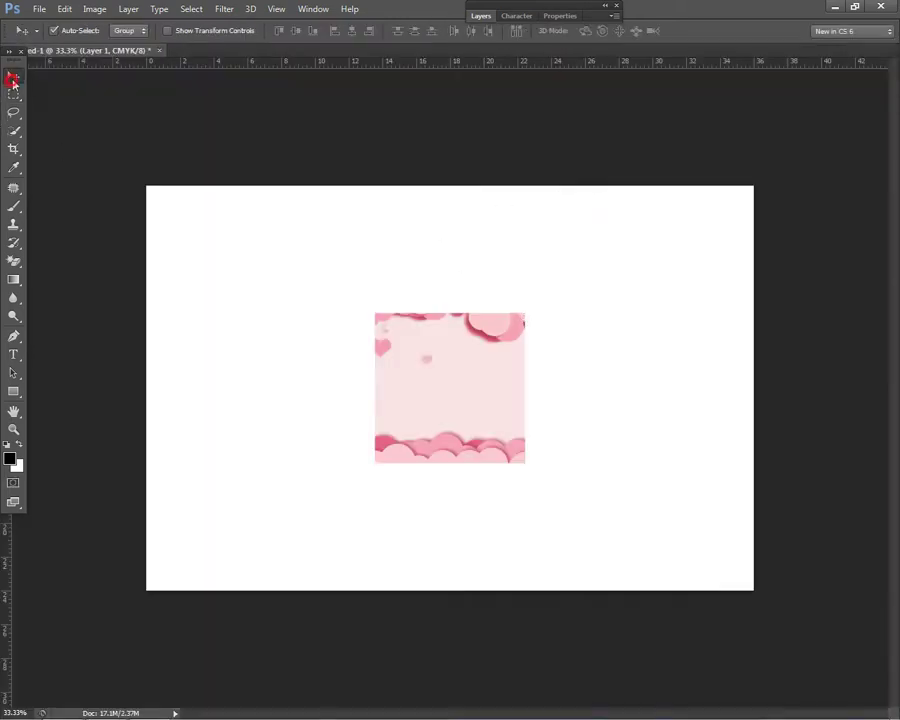
drag(474, 374, 243, 247)
key(ctrl+t)
drag(297, 336, 616, 530)
drag(676, 412, 754, 419)
drag(448, 186, 458, 177)
drag(496, 303, 498, 315)
key(Return)
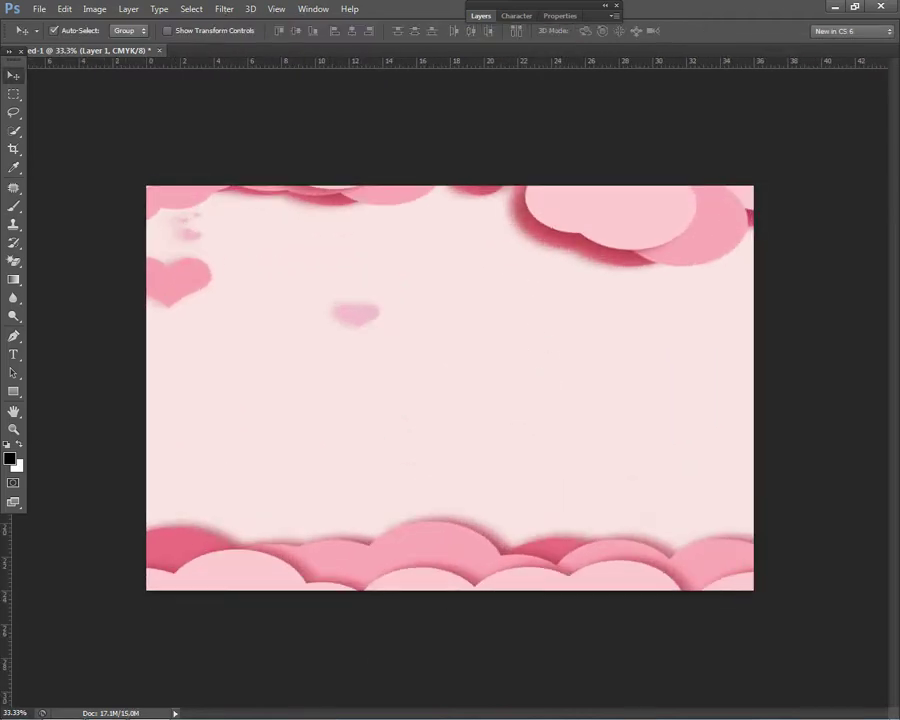
Step: Copy the striped Children Pink Cute Background image and paste it into Photoshop
click(835, 7)
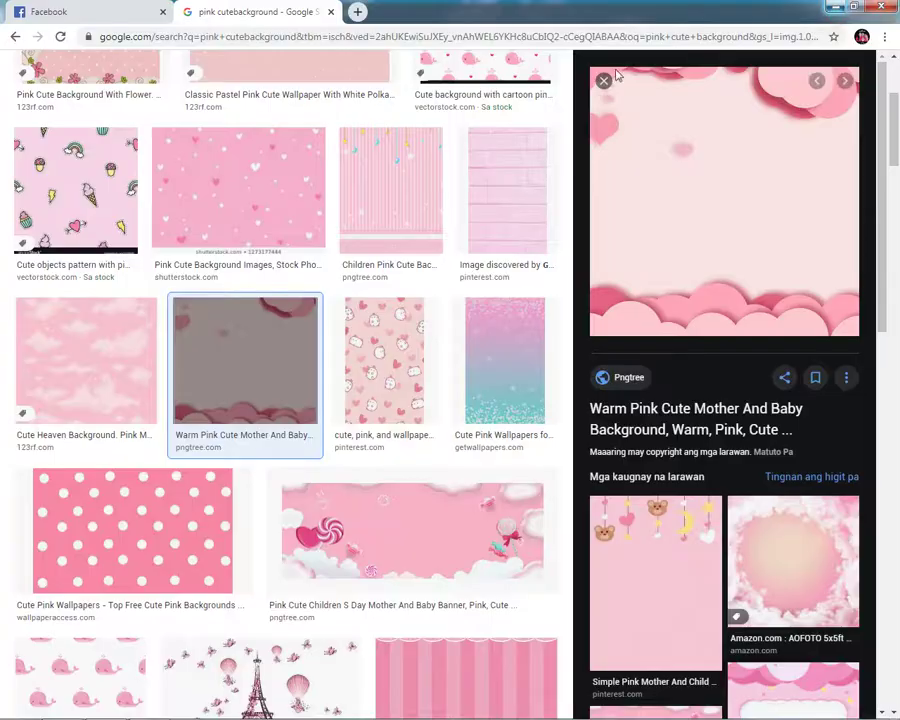
click(405, 182)
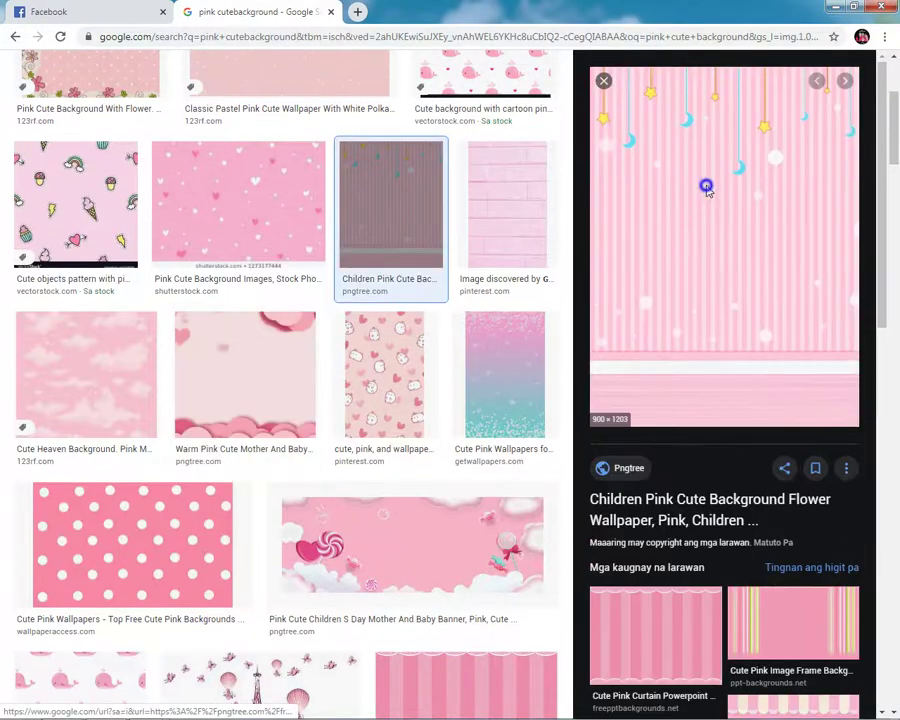
right_click(706, 190)
click(727, 335)
key(alt+Tab)
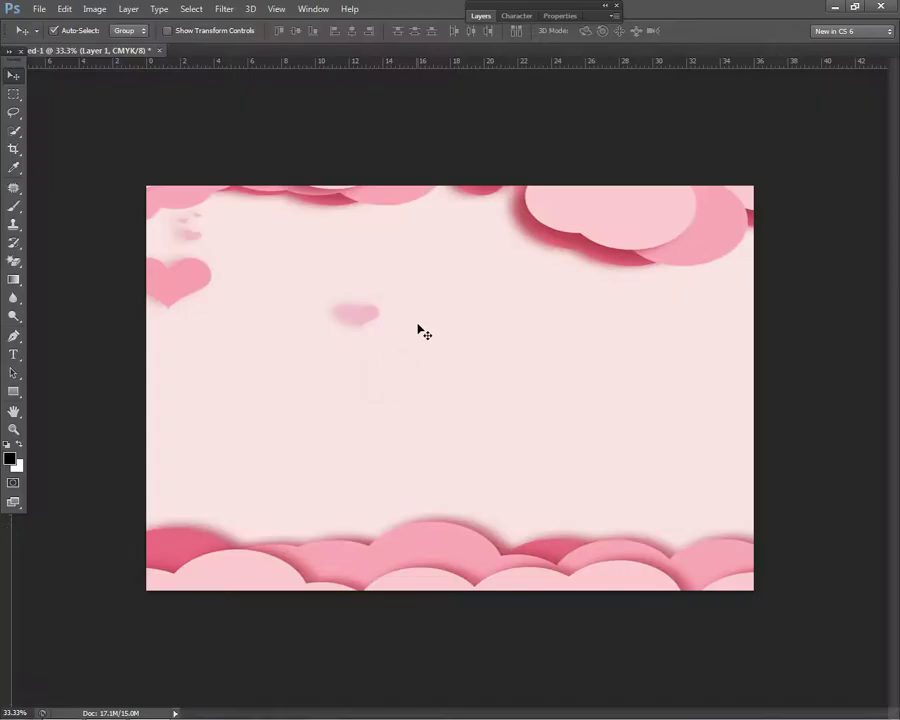
key(ctrl+v)
Step: Move the striped stars-and-moons layer top-left and stretch it to cover the canvas
drag(418, 328, 249, 298)
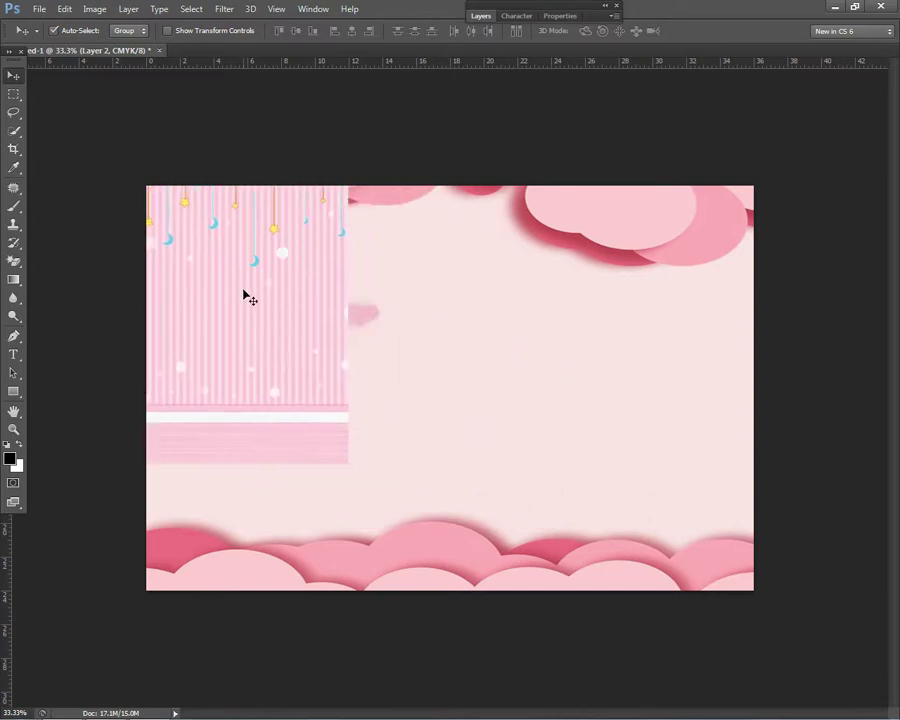
key(ctrl+t)
drag(348, 461, 448, 597)
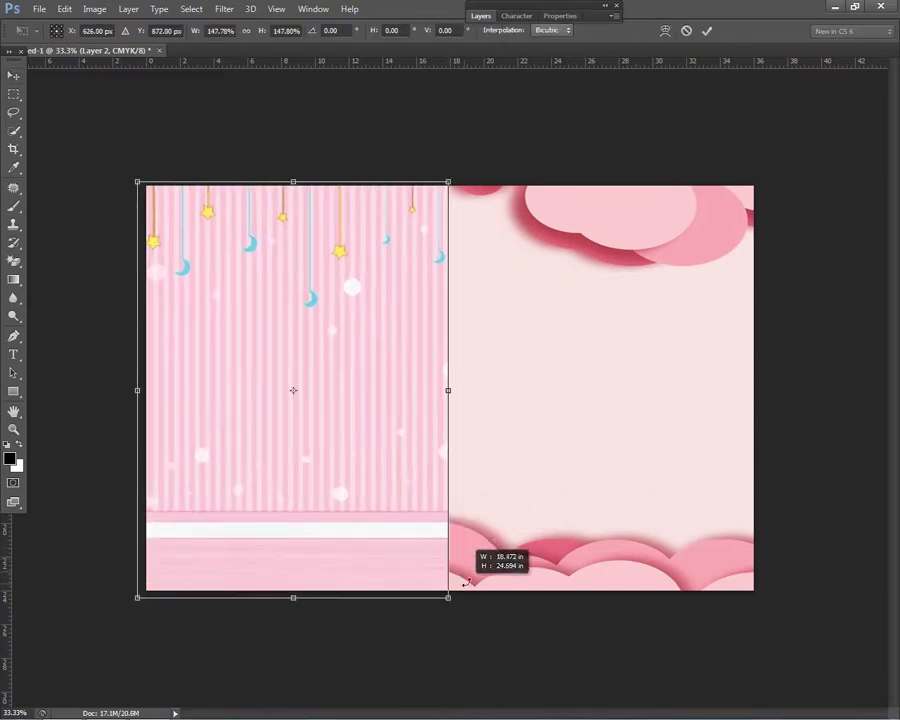
drag(504, 399, 745, 434)
key(Return)
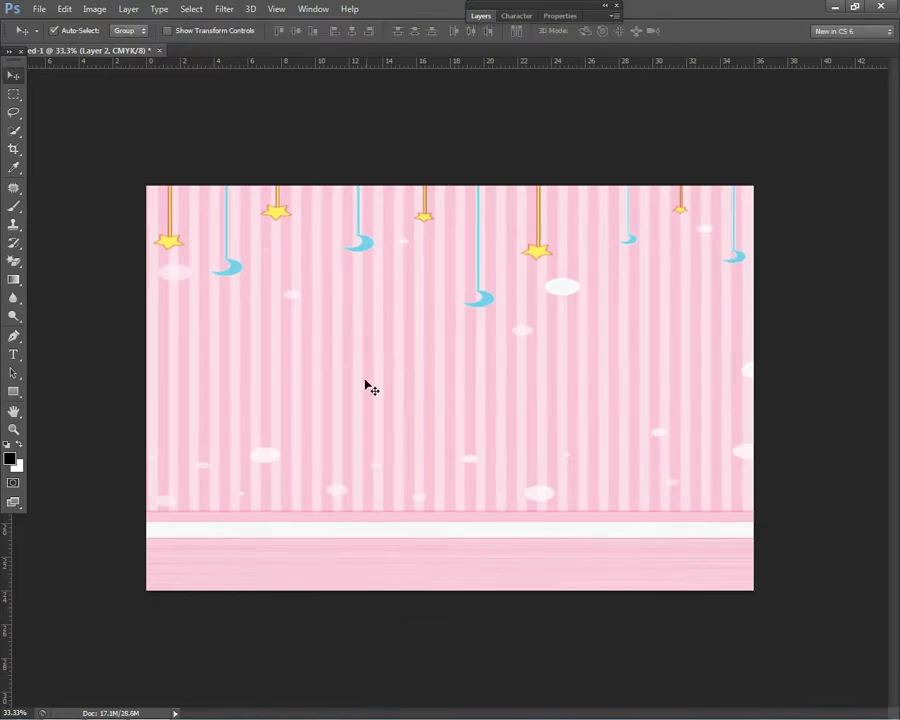
drag(14, 260, 42, 258)
right_click(284, 517)
Step: Erase the striped layer's bottom strip with a 349 px soft round eraser to reveal the clouds
drag(306, 548, 415, 549)
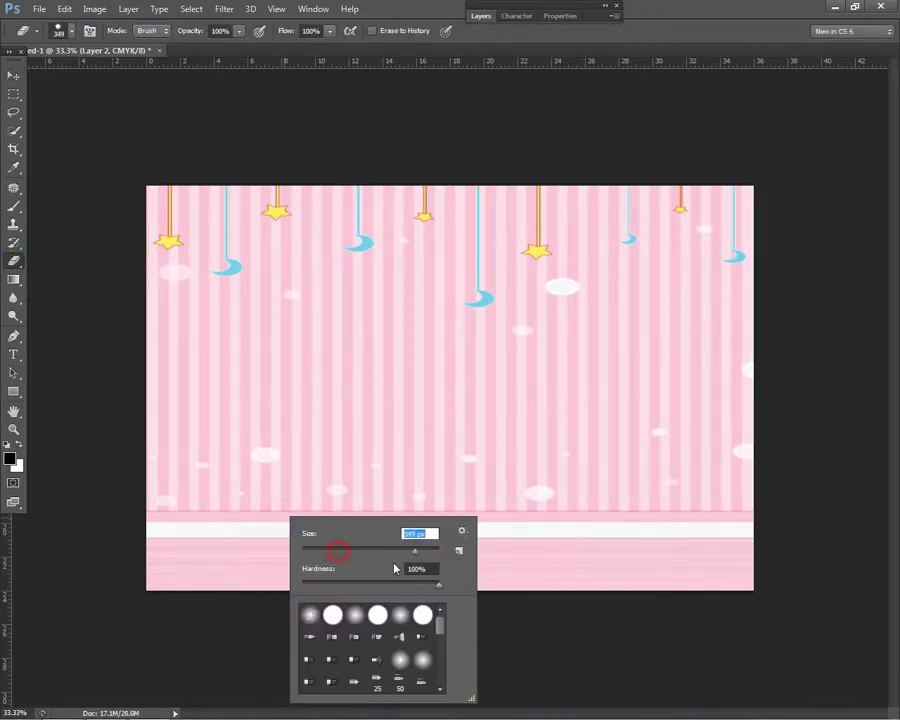
click(355, 614)
key(Escape)
mouse_move(80, 530)
mouse_down()
mouse_move(595, 525)
mouse_move(164, 562)
mouse_move(471, 577)
mouse_move(743, 544)
mouse_move(635, 552)
mouse_up()
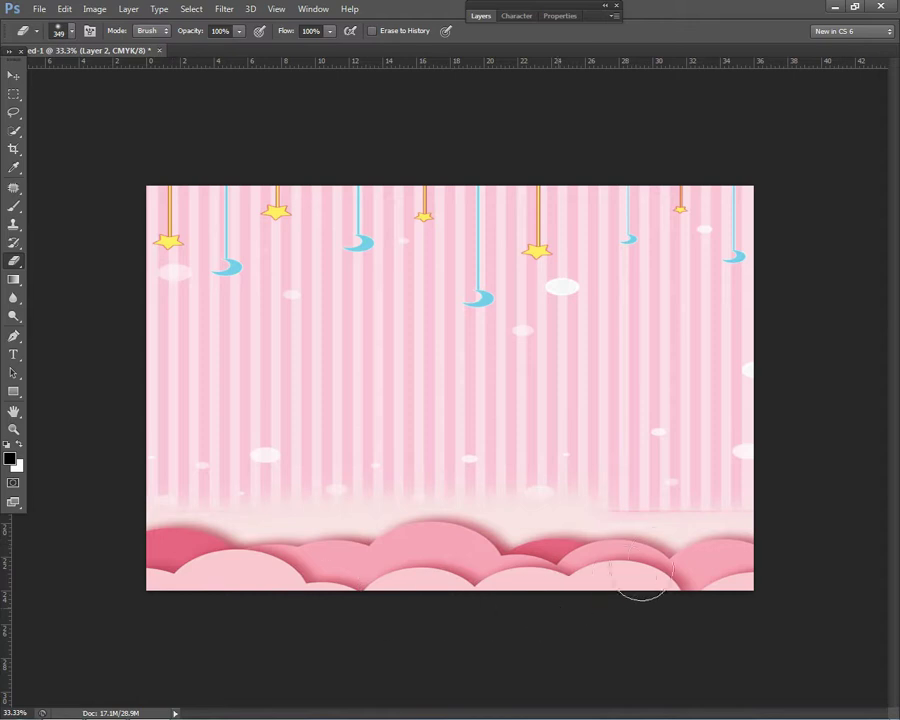
click(607, 547)
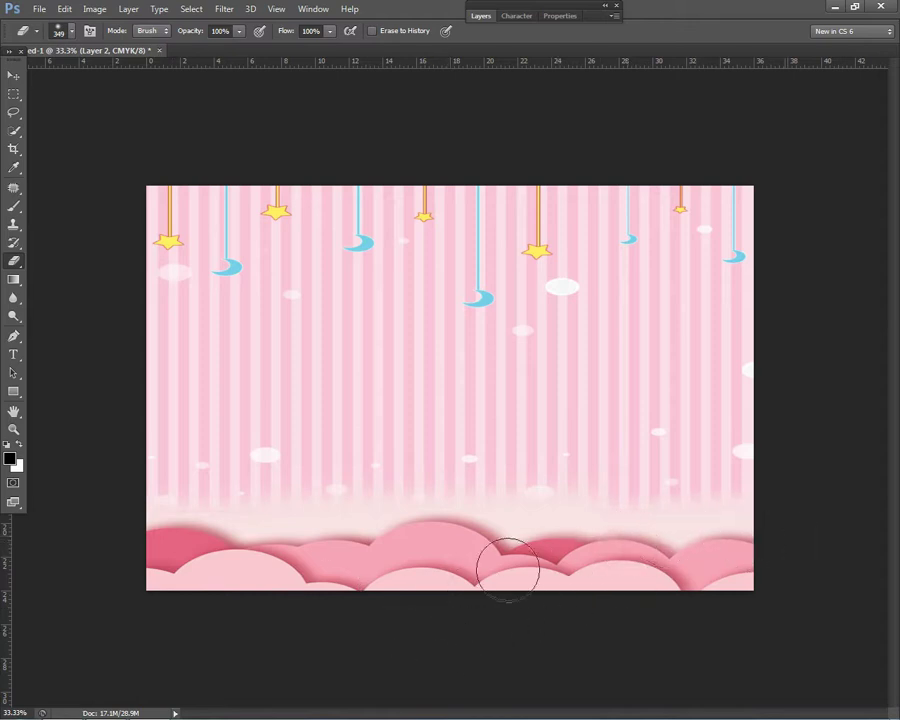
Step: Stretch the striped Layer 2 slightly down past the canvas bottom edge
key(v)
right_click(402, 378)
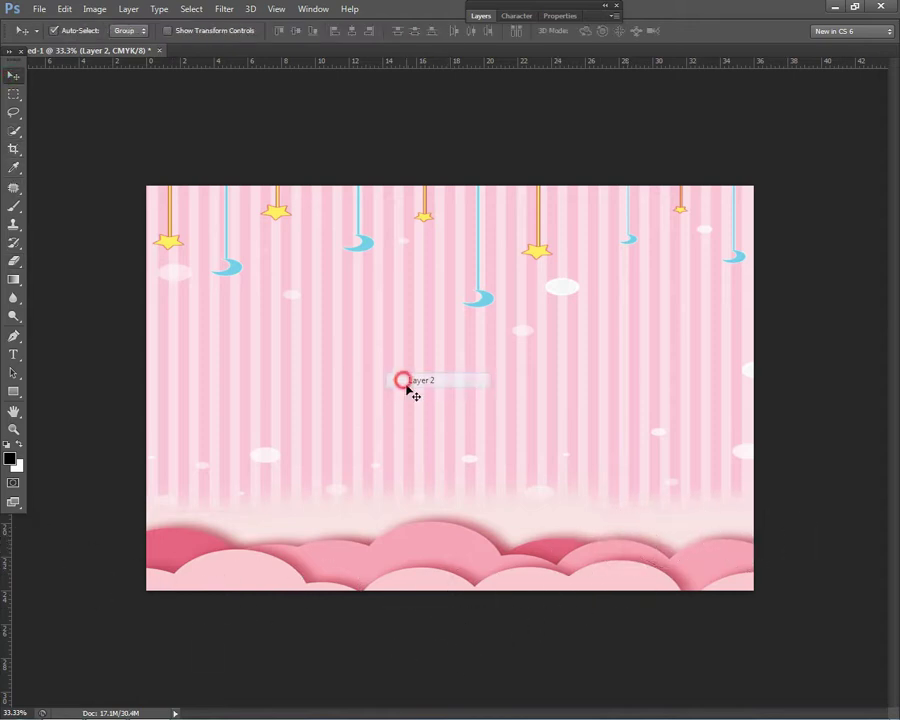
key(ctrl+t)
drag(447, 597, 446, 606)
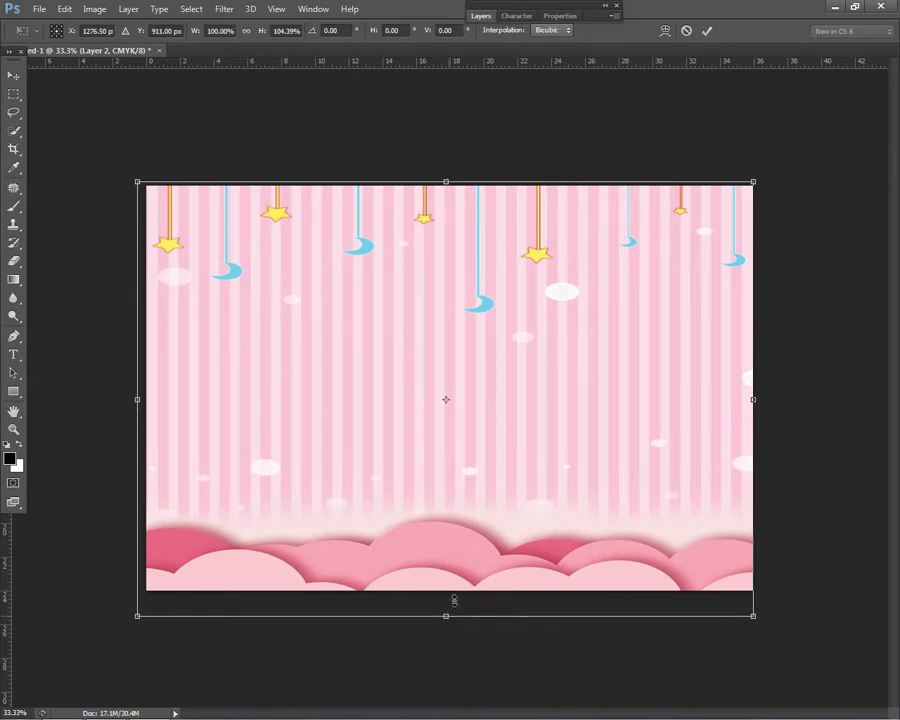
key(Return)
key(ctrl+minus)
key(ctrl+plus)
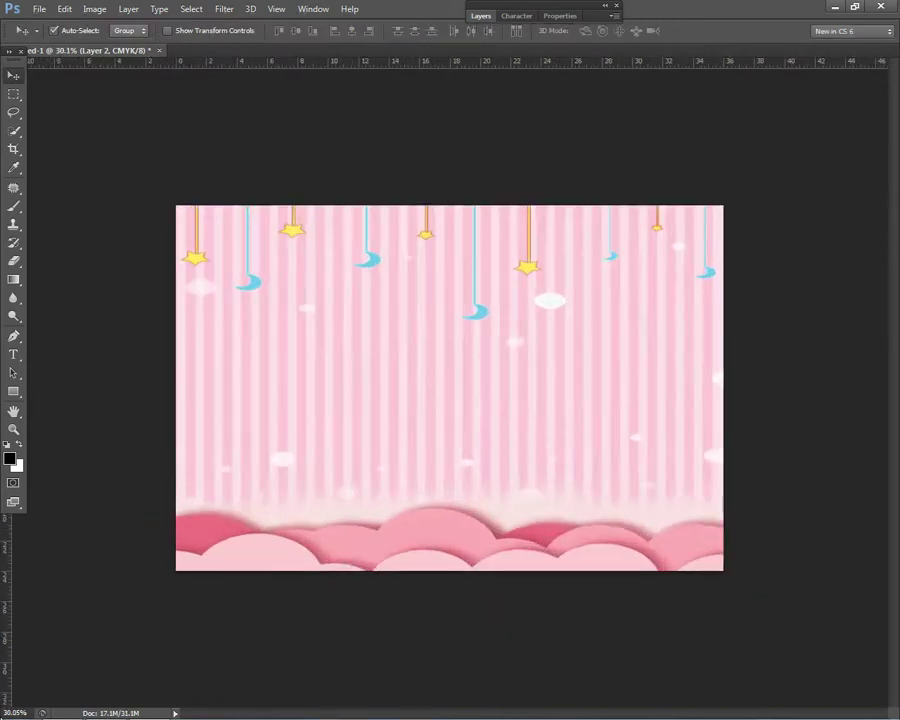
Step: Open Windows Explorer showing the Desktop
mouse_move(116, 690)
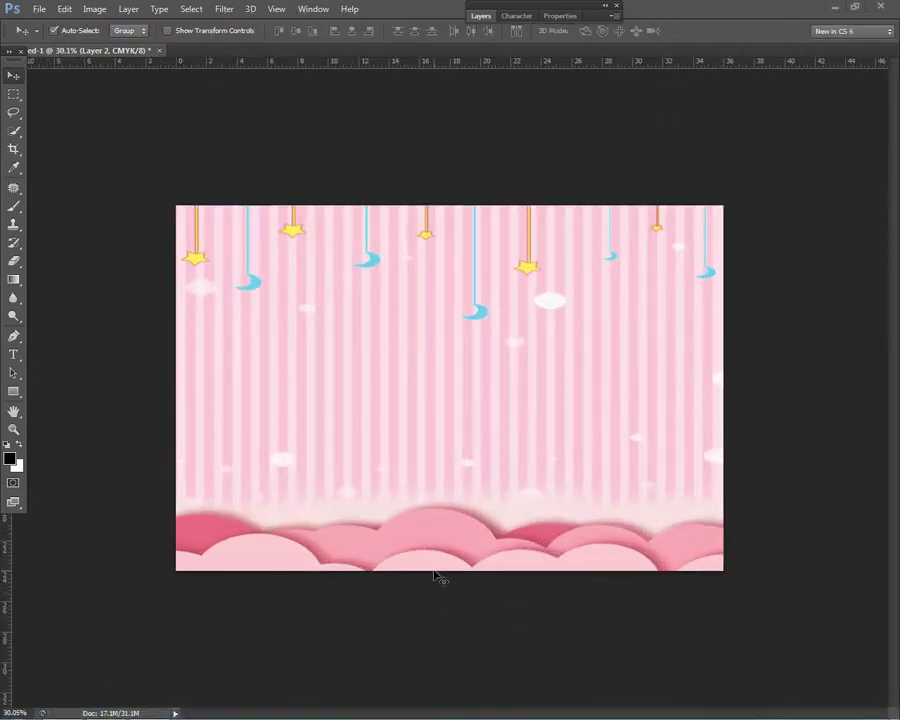
key(super+e)
click(46, 91)
Step: Open New folder (3), place a baby photo in Photoshop and scale it, then remove it
double_click(457, 156)
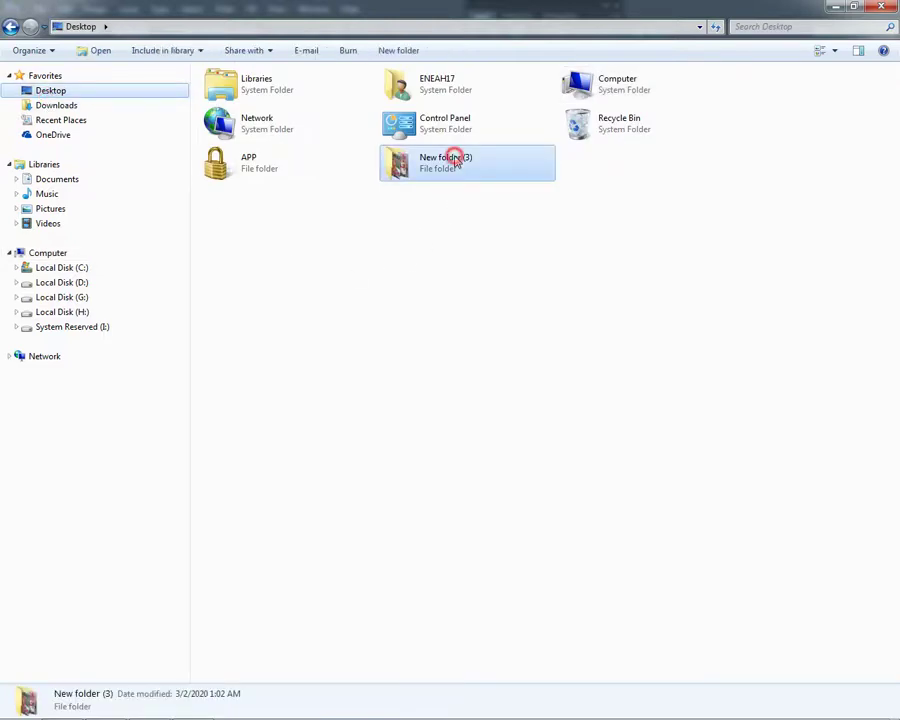
drag(455, 155, 321, 450)
drag(358, 356, 476, 207)
key(Return)
key(Delete)
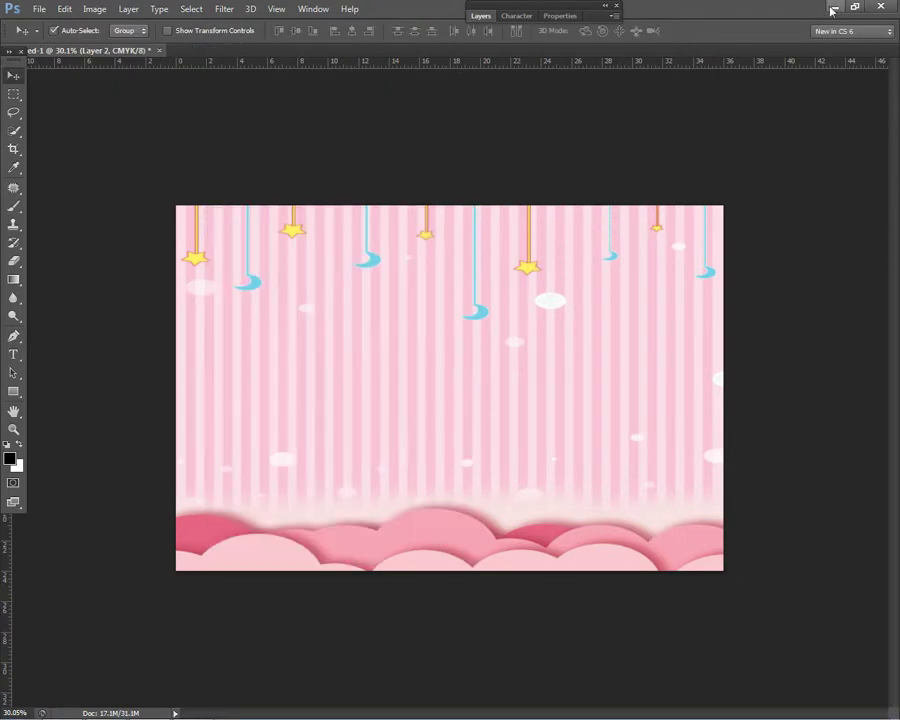
Step: Bring the sitting baby photo into the pink design and position it toward the lower left
click(833, 8)
drag(527, 200, 440, 150)
key(ctrl+a)
drag(450, 322, 288, 506)
scroll(460, 400, up, 3)
scroll(215, 360, up, 2)
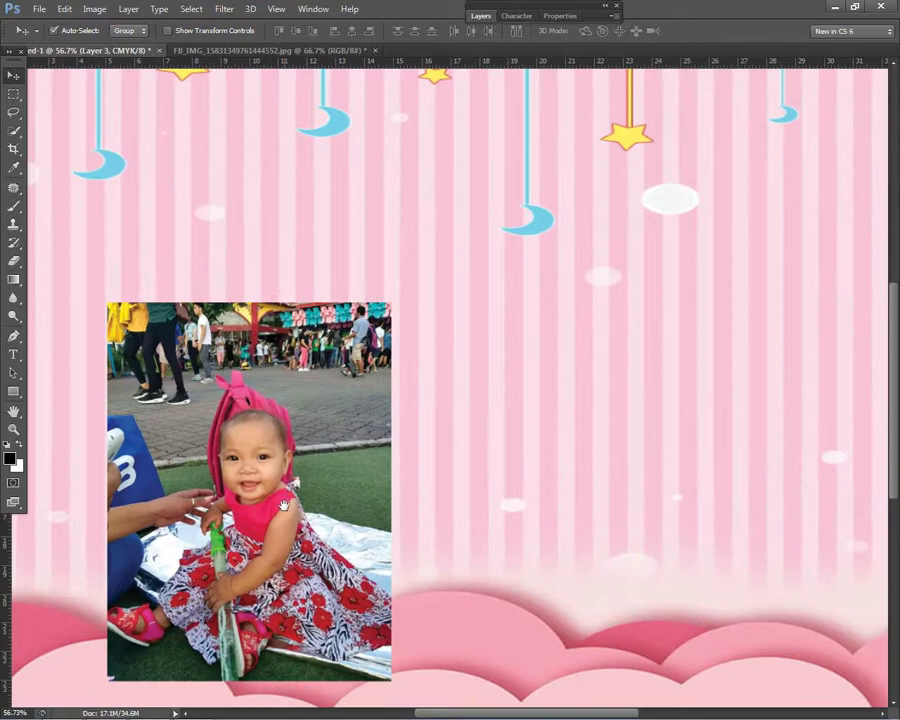
drag(215, 360, 328, 229)
Step: With the Pen tool, trace the baby's outline from the left shoe up the dress and toy to the hand
click(13, 336)
scroll(250, 495, up, 5)
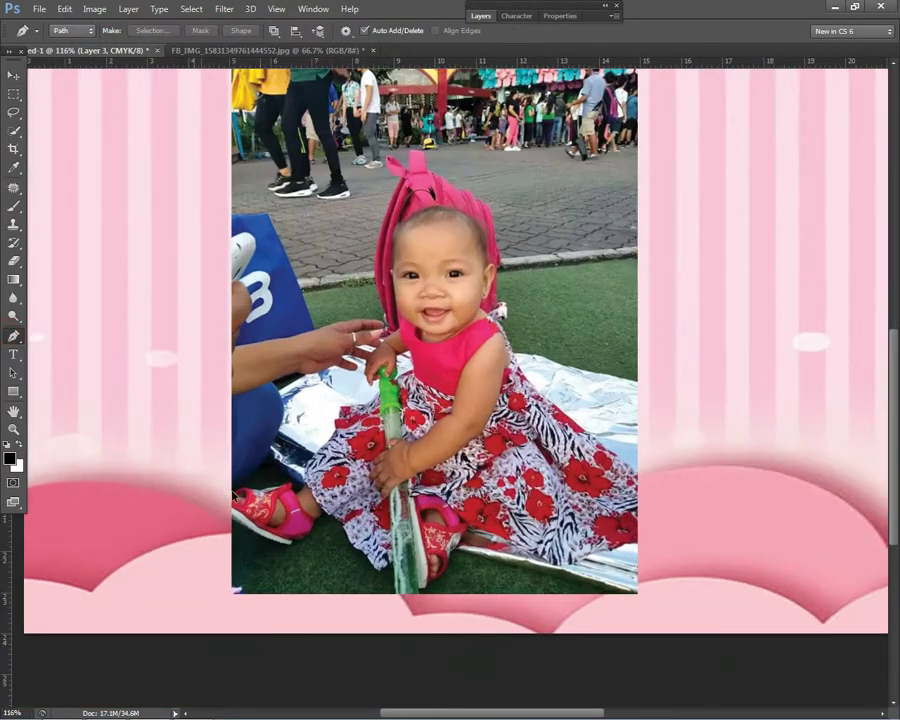
click(236, 506)
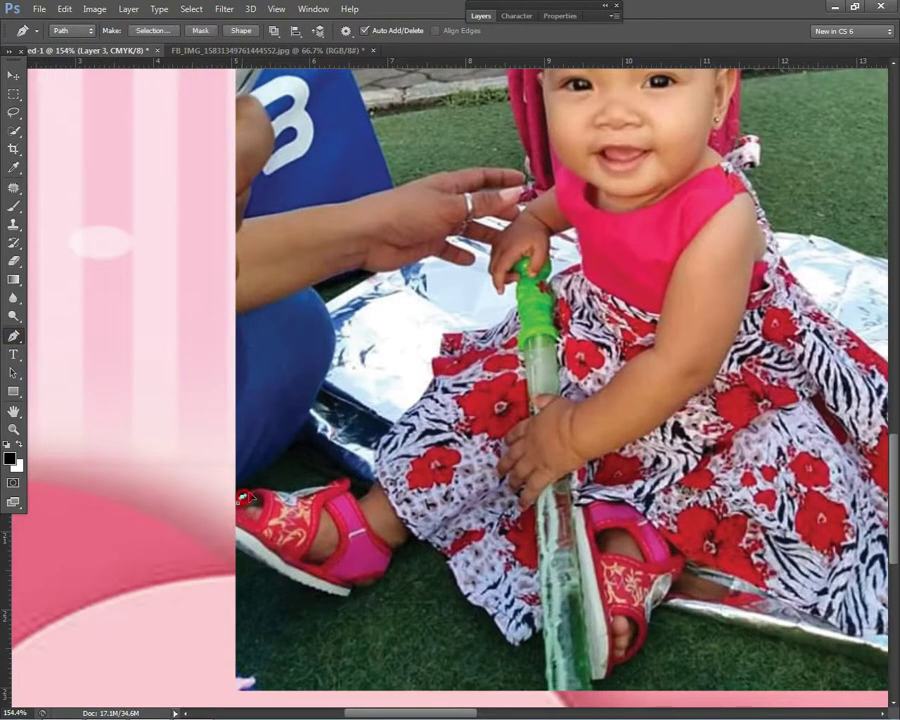
click(270, 492)
click(285, 491)
click(300, 490)
click(315, 488)
click(330, 485)
click(343, 481)
click(412, 405)
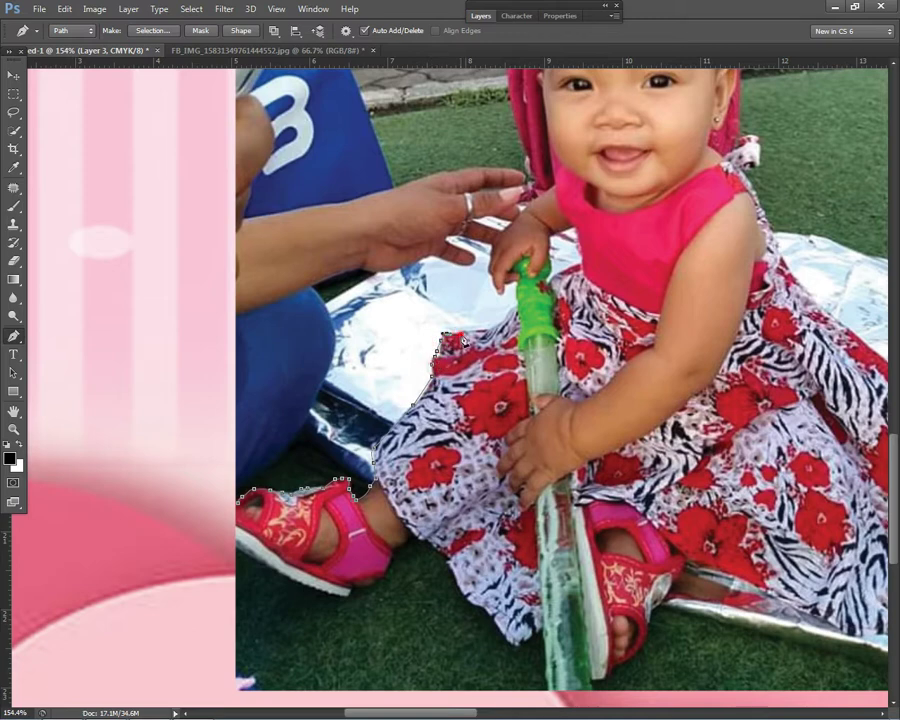
click(478, 329)
scroll(531, 335, up, 2)
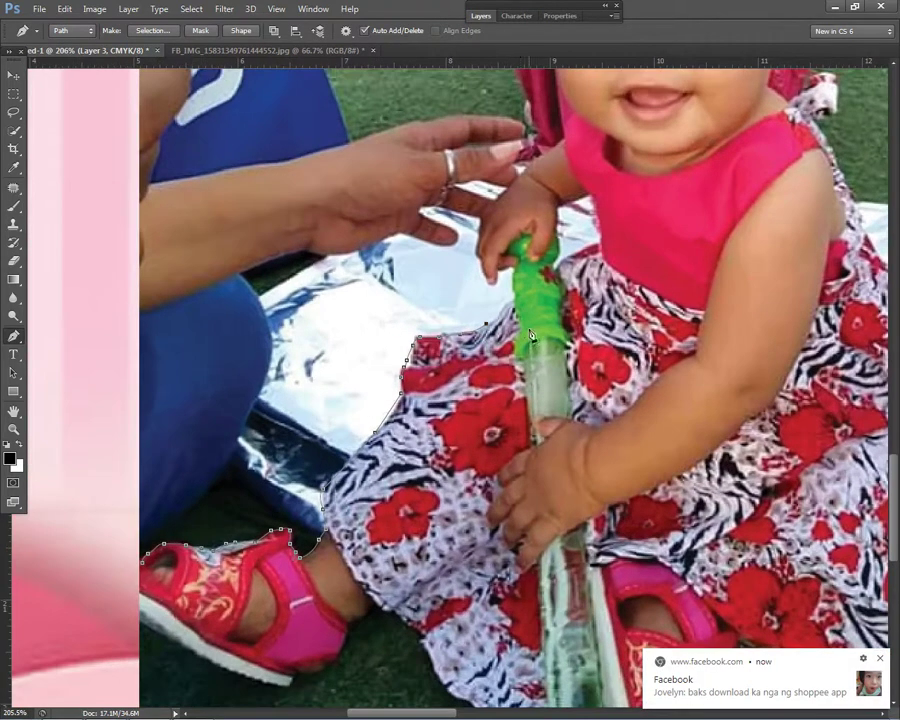
scroll(527, 333, down, 1)
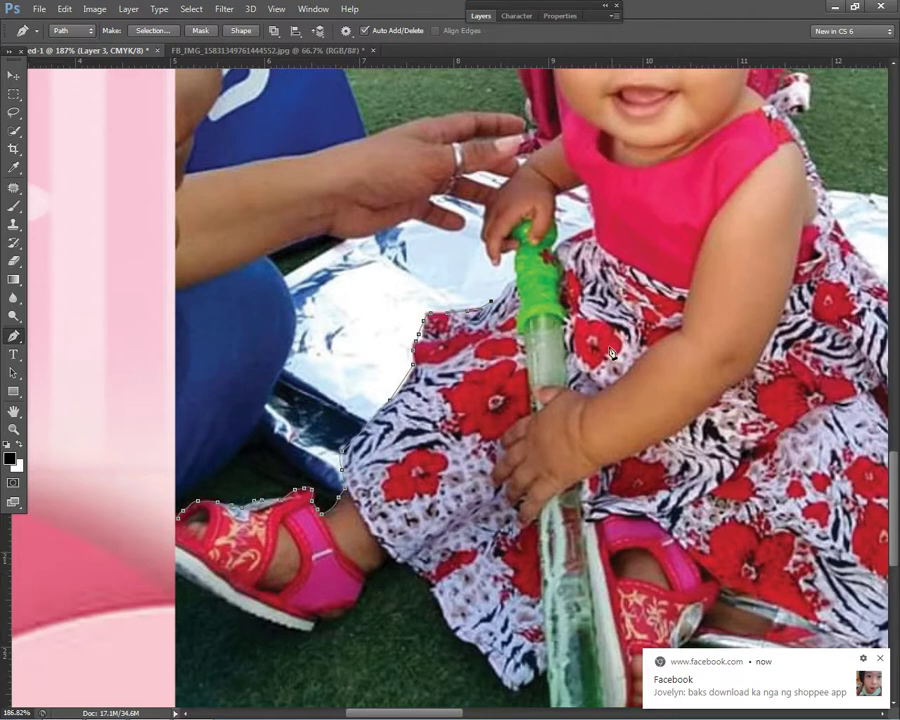
scroll(519, 320, up, 1)
click(516, 301)
click(515, 286)
click(514, 271)
click(497, 290)
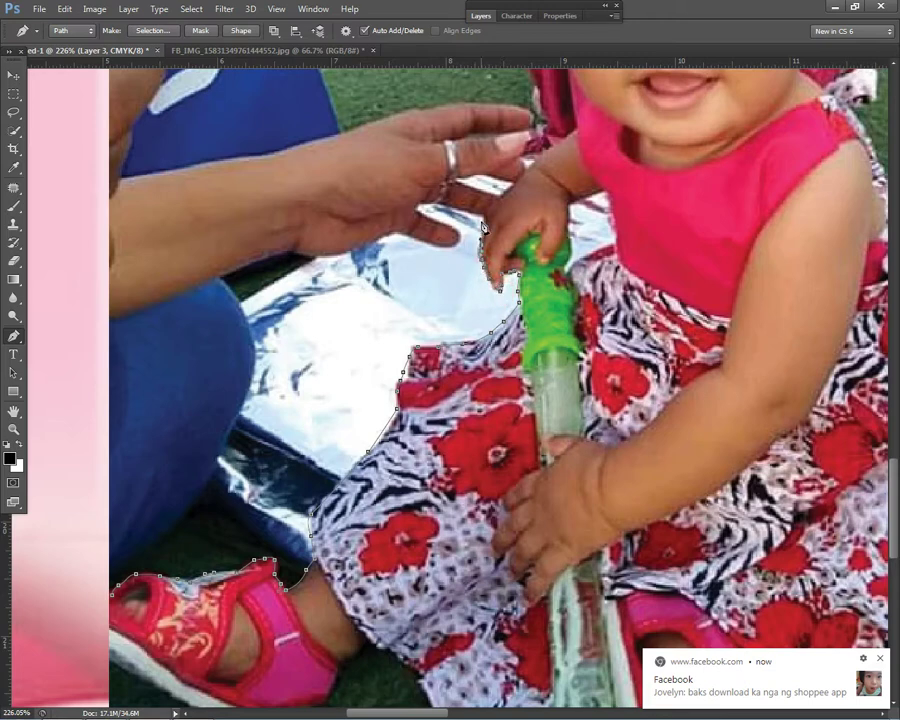
click(509, 195)
Step: Continue the path up the hair, over the head, around the ear and down the right shoulder
scroll(580, 135, up, 5)
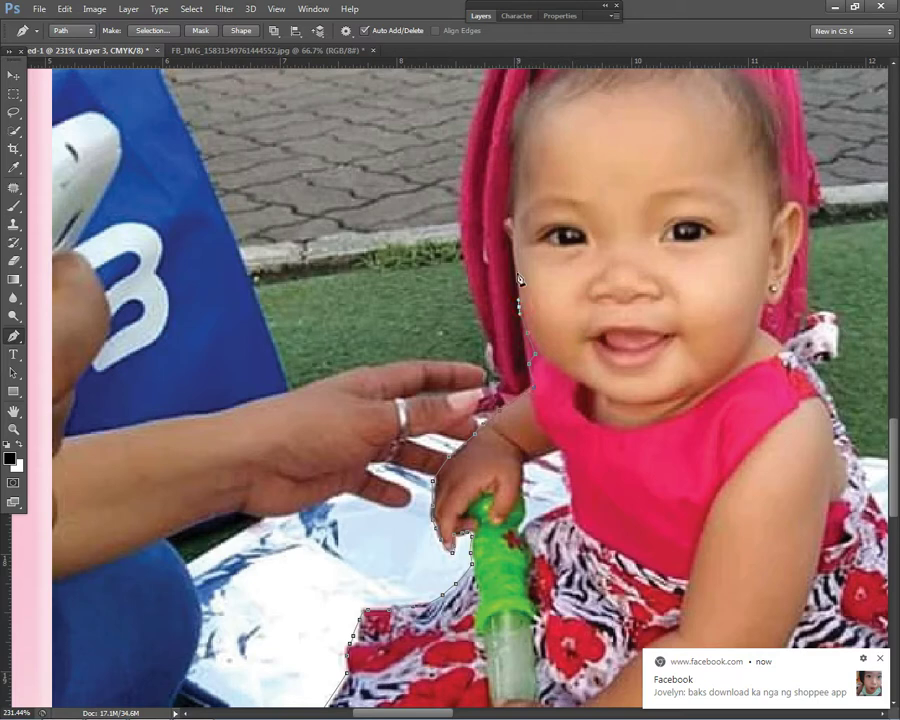
scroll(519, 257, up, 2)
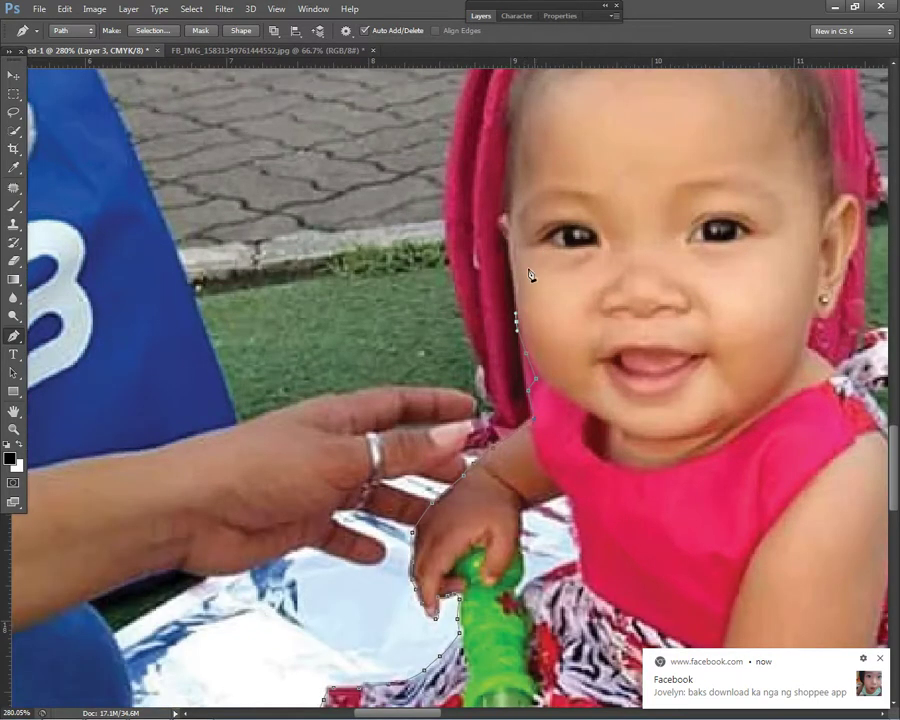
click(501, 228)
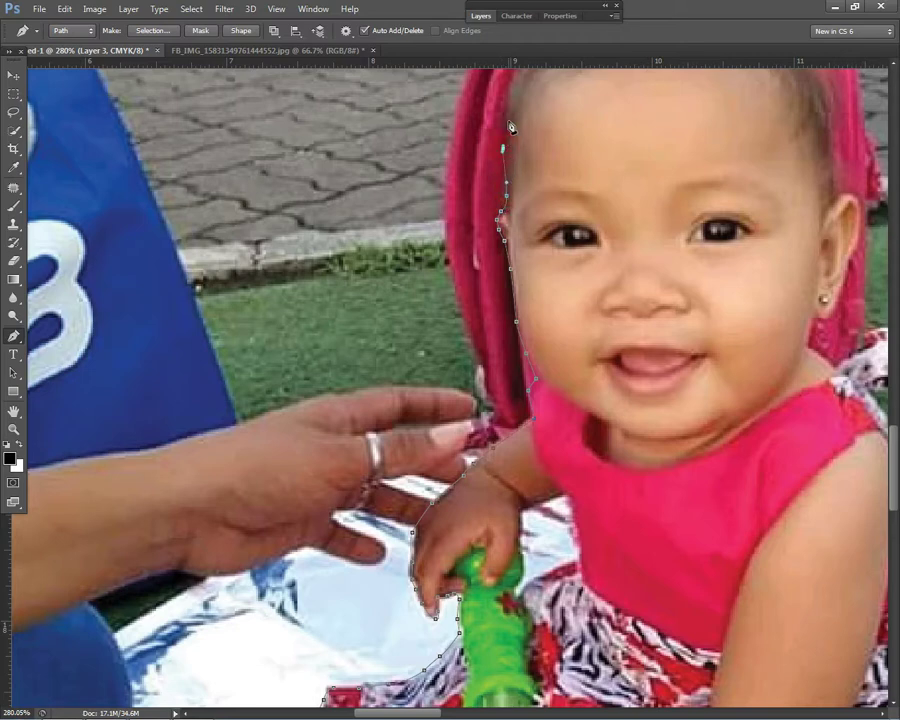
drag(527, 94, 502, 228)
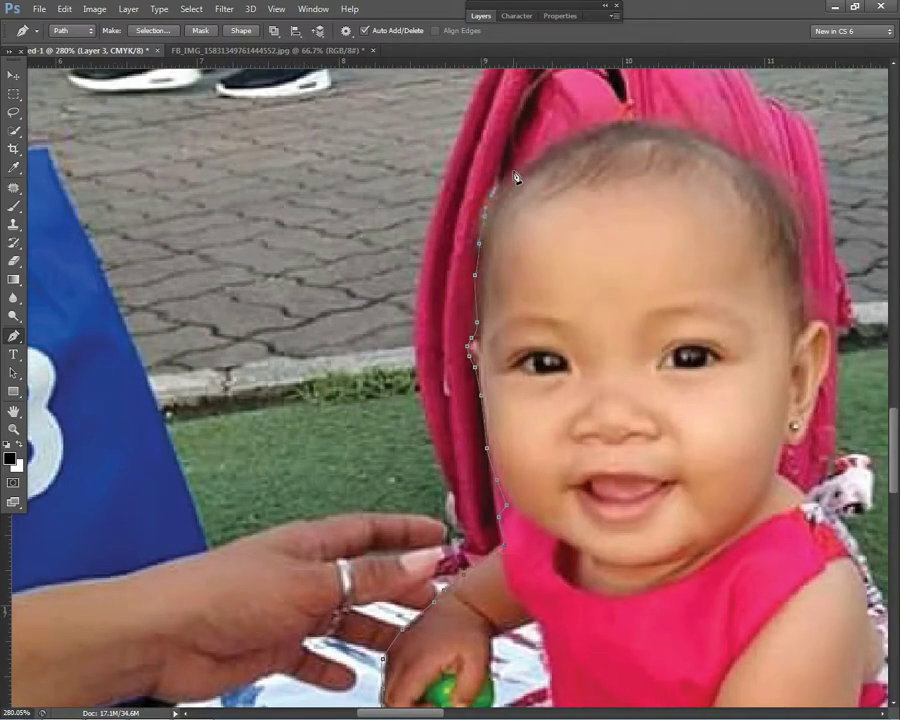
click(585, 127)
click(614, 120)
drag(818, 384, 819, 401)
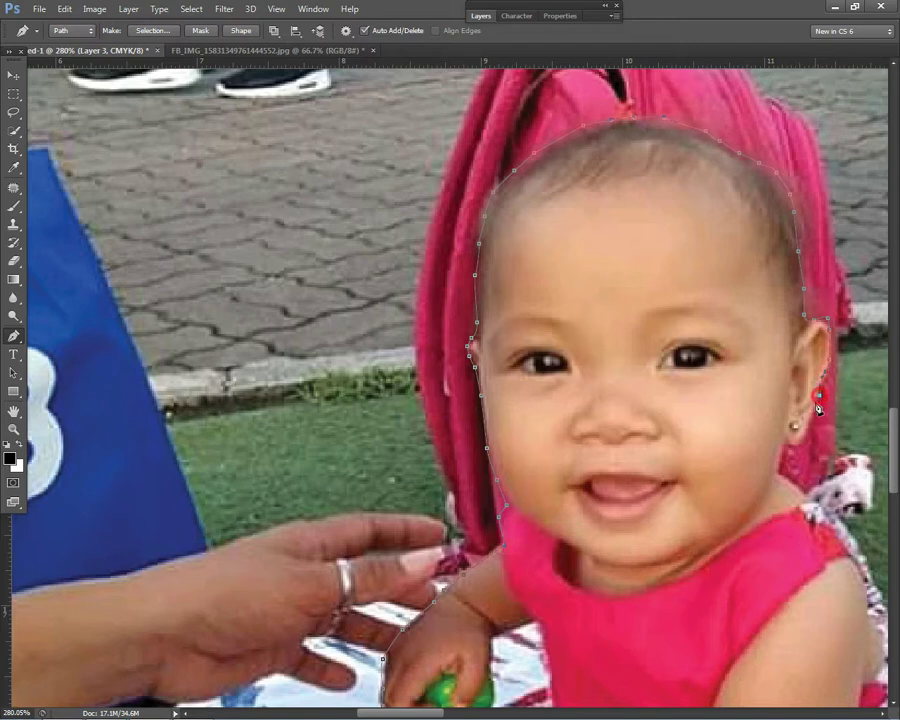
drag(788, 448, 782, 462)
scroll(570, 355, down, 3)
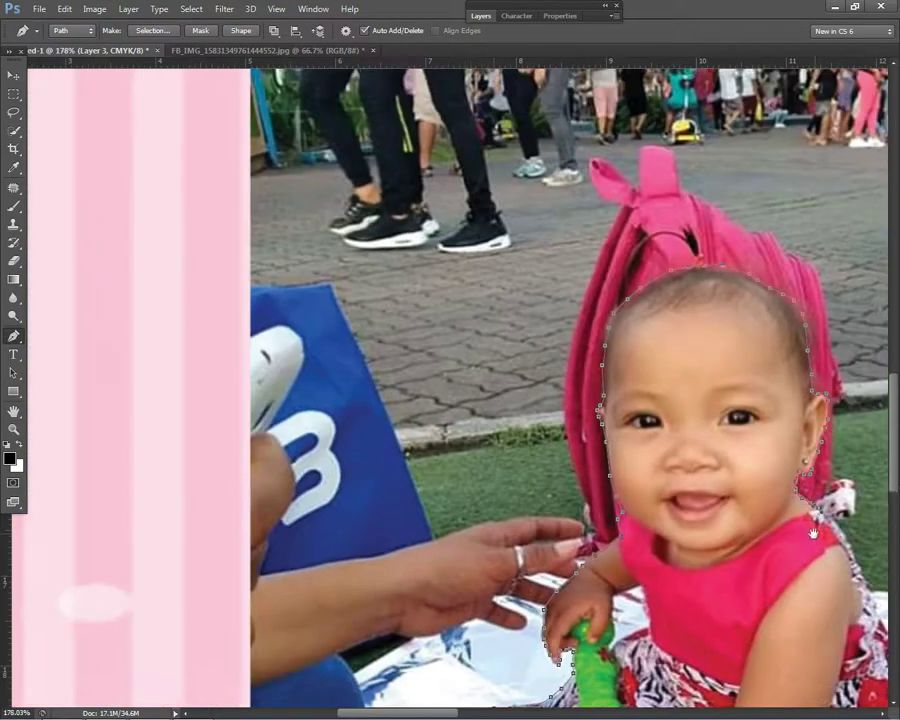
click(632, 421)
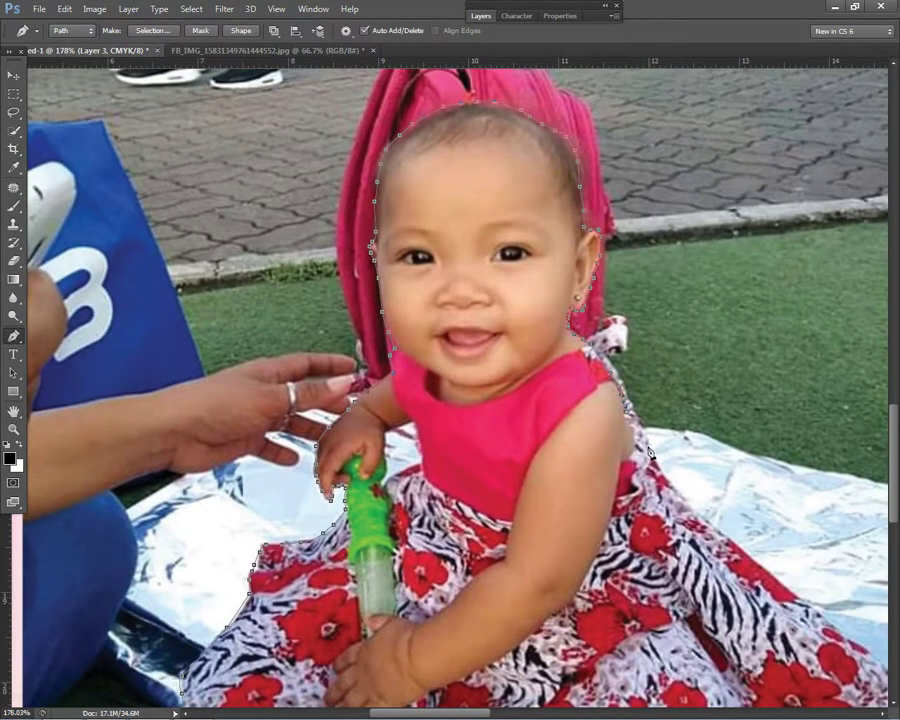
drag(656, 466, 670, 489)
scroll(667, 483, down, 4)
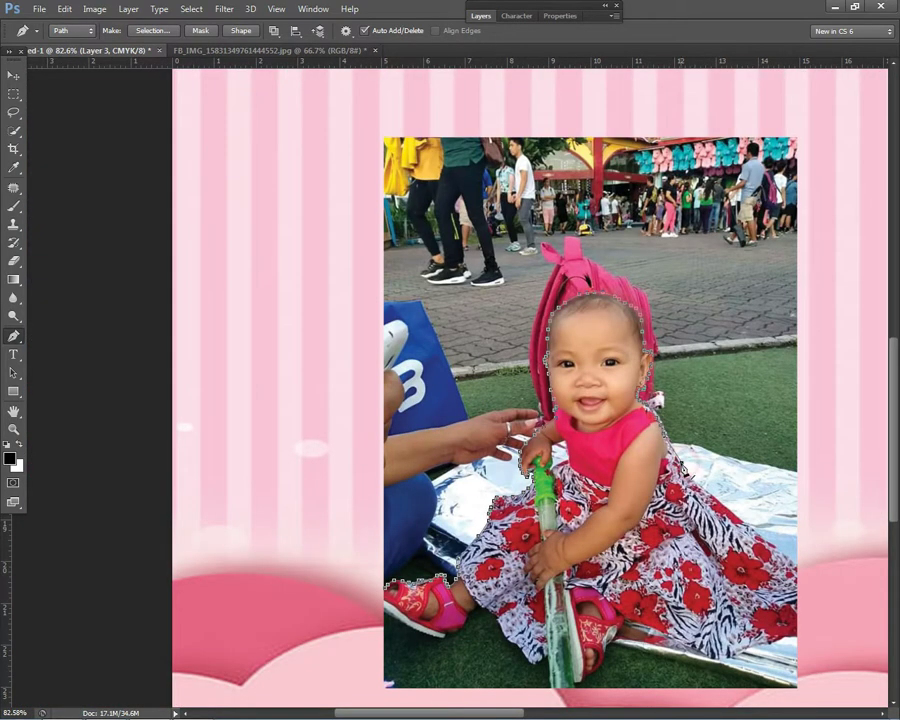
Step: Add pen anchors down the dress's right edge, along the hem and lower left, closing at the left shoe
click(774, 547)
click(799, 576)
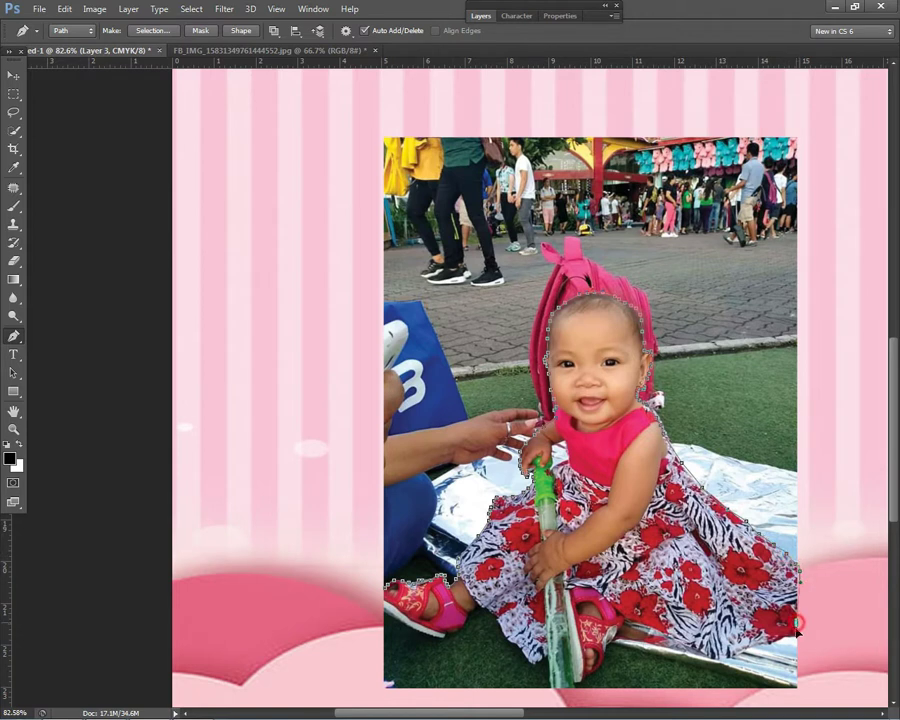
click(650, 636)
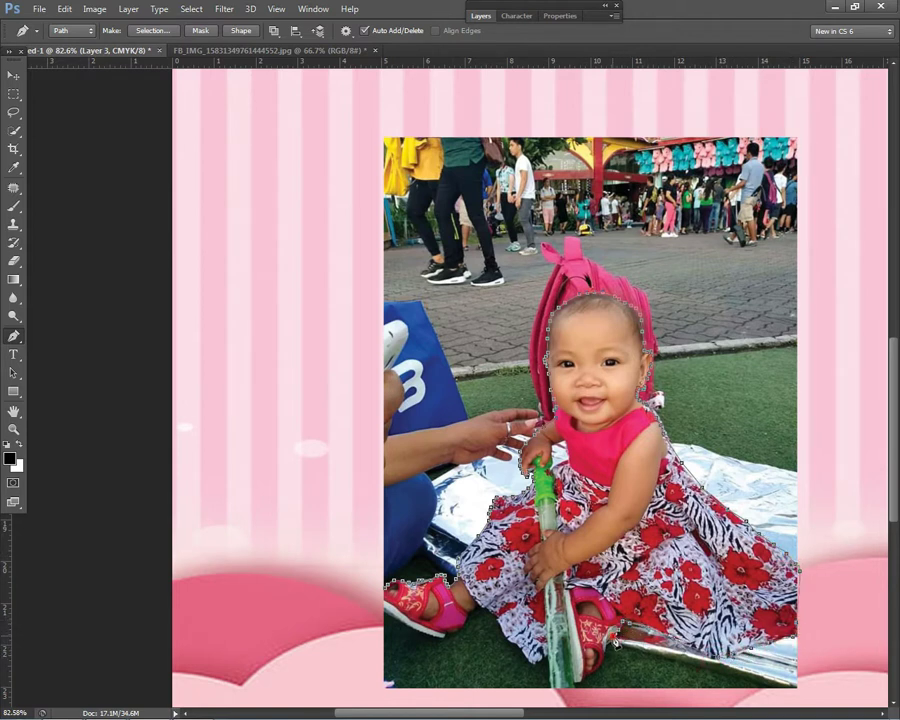
scroll(674, 658, up, 2)
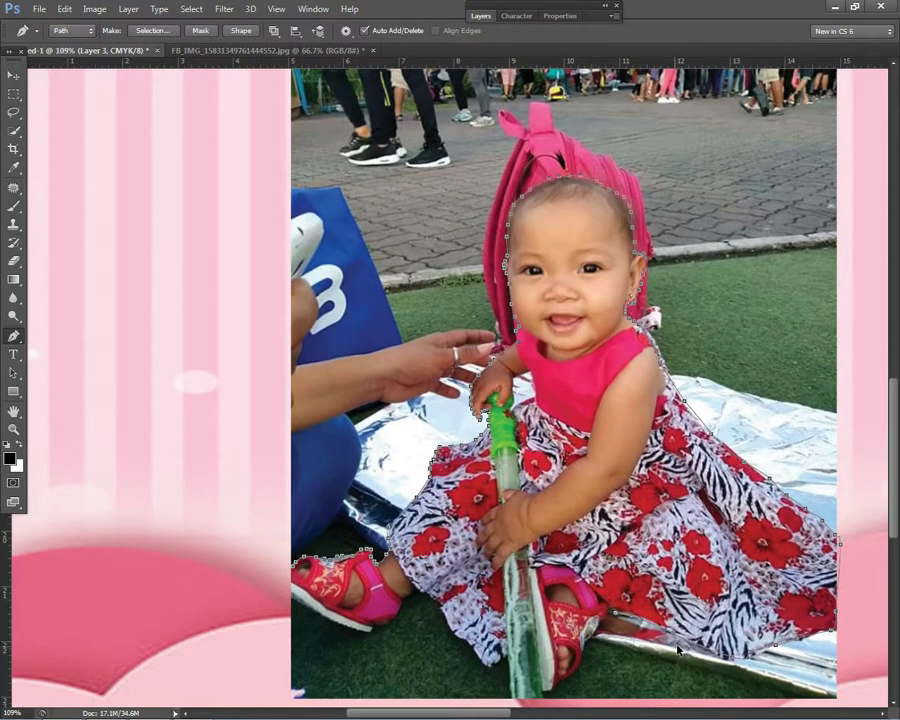
click(650, 637)
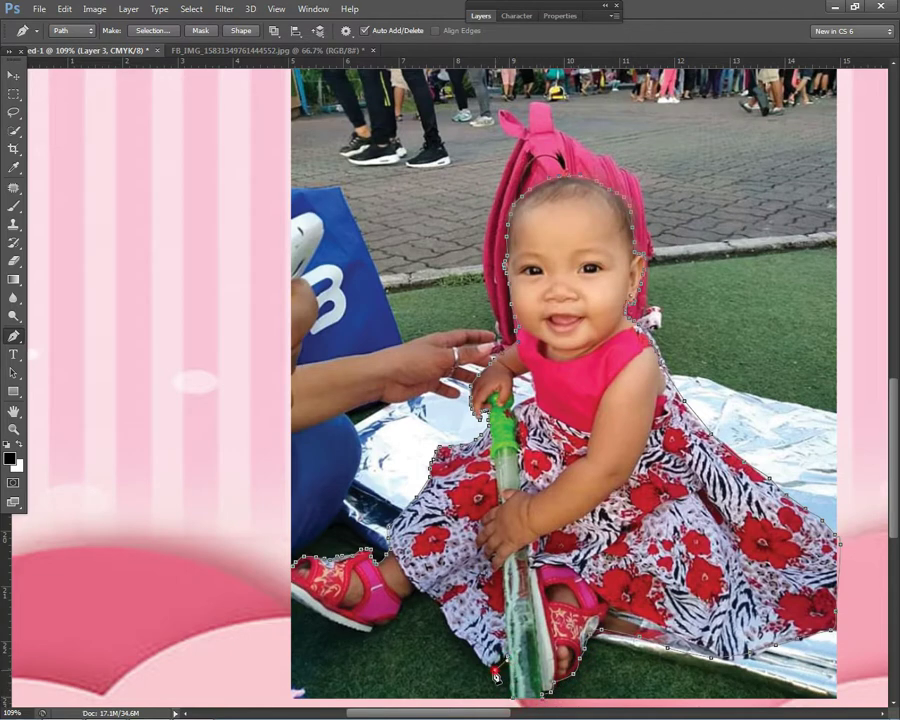
click(437, 604)
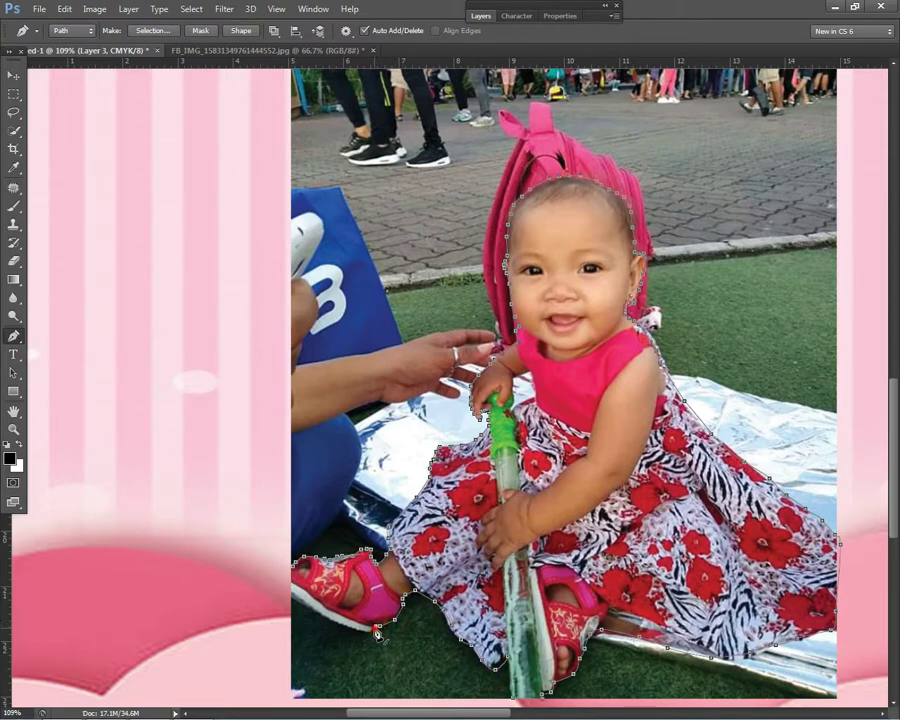
click(290, 564)
scroll(465, 440, down, 3)
Step: Turn the path into a selection, invert it, and delete the photo's background
right_click(466, 368)
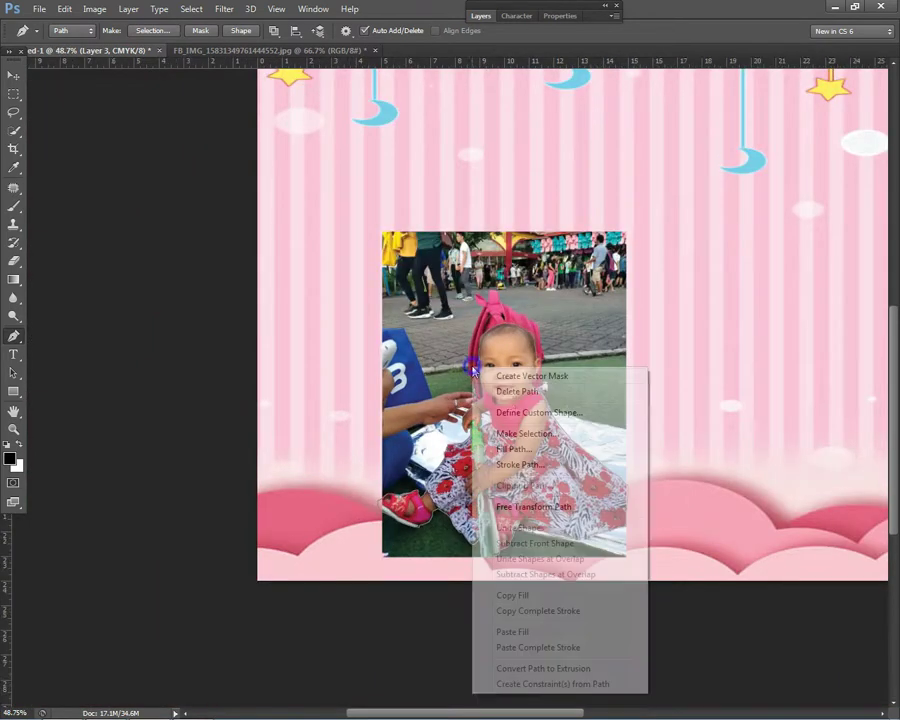
click(524, 429)
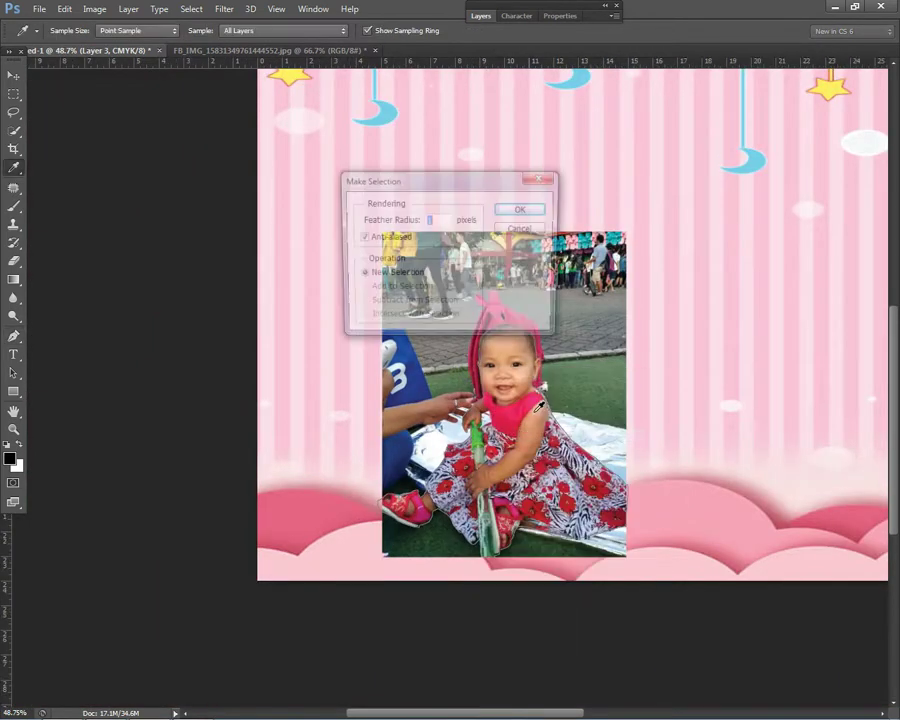
click(521, 210)
click(224, 9)
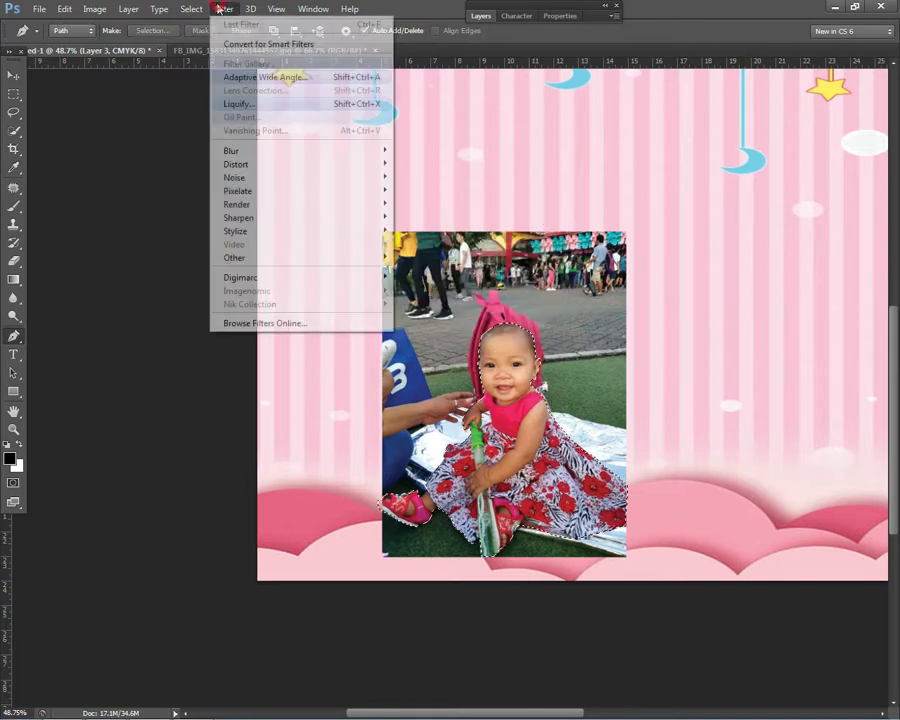
mouse_move(188, 10)
click(203, 64)
key(Delete)
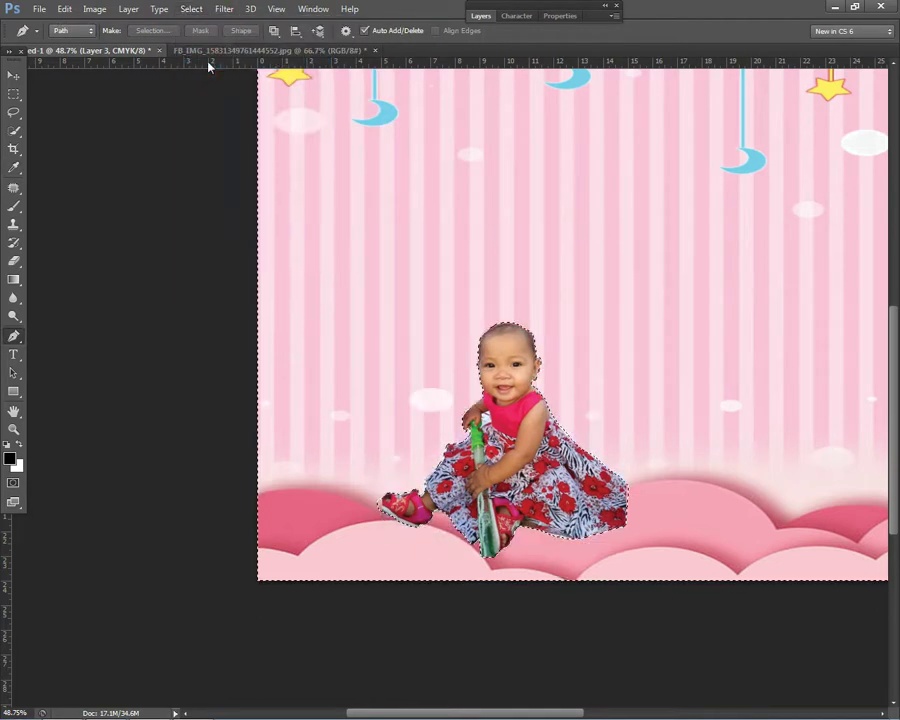
Step: Deselect the cut-out girl to leave her alone on the pink backdrop
click(18, 93)
right_click(534, 290)
click(562, 304)
scroll(450, 297, down, 2)
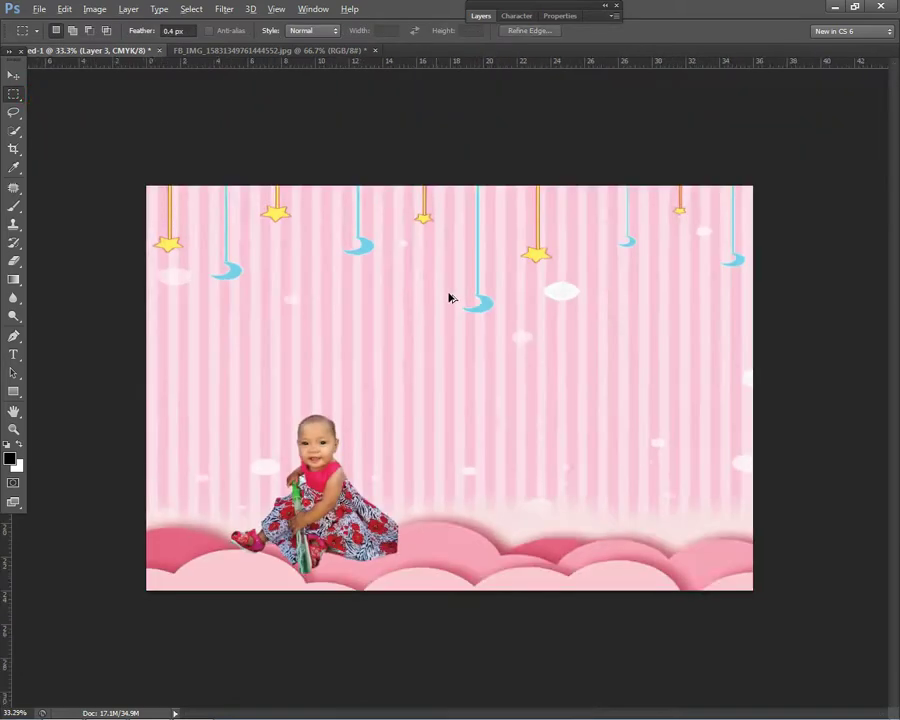
scroll(136, 198, up, 4)
scroll(338, 366, down, 2)
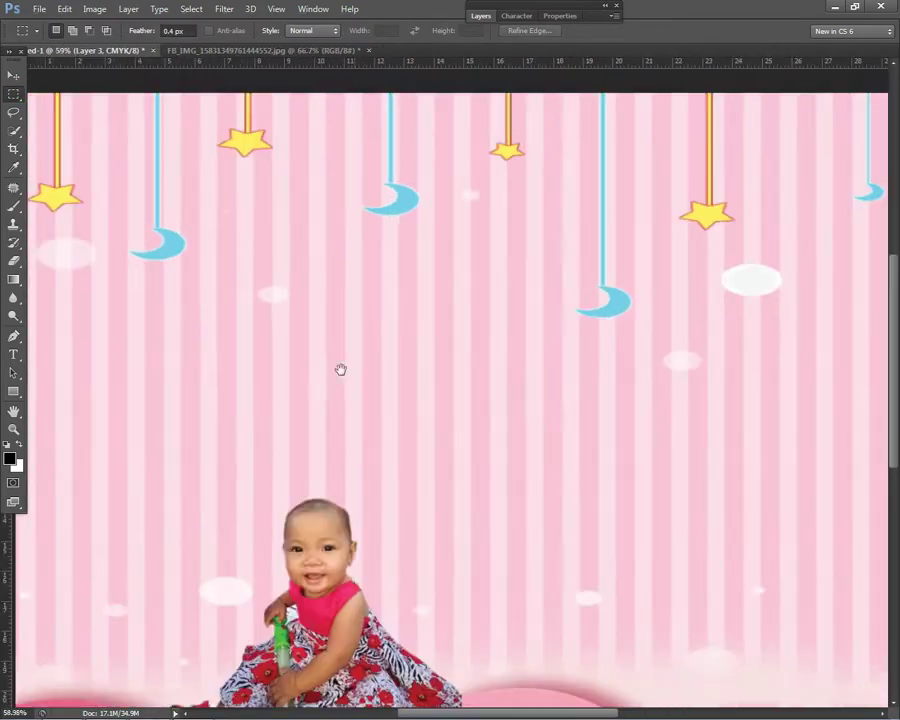
scroll(426, 350, up, 2)
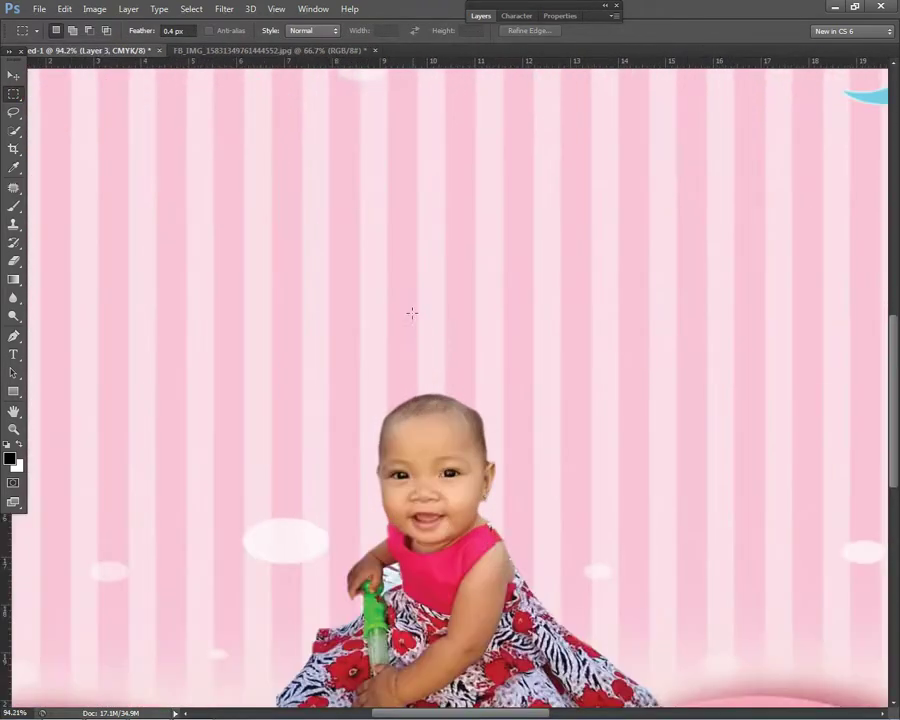
click(13, 76)
Step: Move the girl's layer left and scale her to about 226% at the tarpaulin's lower left
scroll(333, 337, down, 4)
right_click(318, 518)
click(350, 528)
drag(374, 518, 305, 540)
key(ctrl+t)
drag(308, 455, 498, 296)
mouse_move(360, 441)
mouse_down()
mouse_move(368, 441)
mouse_move(348, 455)
mouse_up()
drag(468, 288, 524, 234)
drag(411, 437, 385, 455)
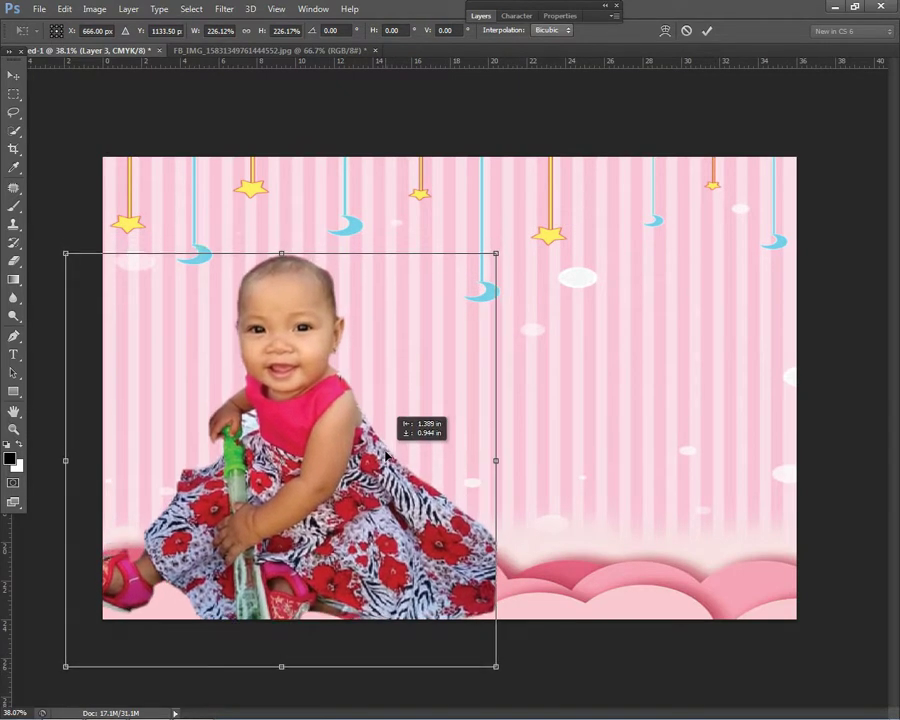
key(Return)
Step: Check which layers sit under the enlarged girl
scroll(456, 355, down, 3)
scroll(484, 398, up, 6)
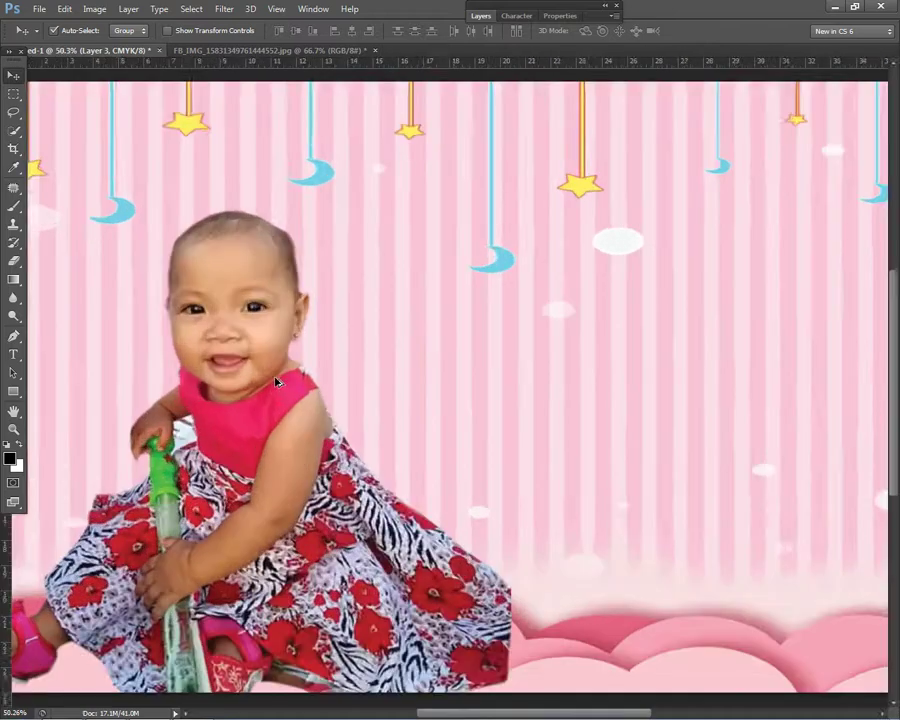
scroll(250, 370, down, 2)
right_click(245, 372)
scroll(300, 360, down, 2)
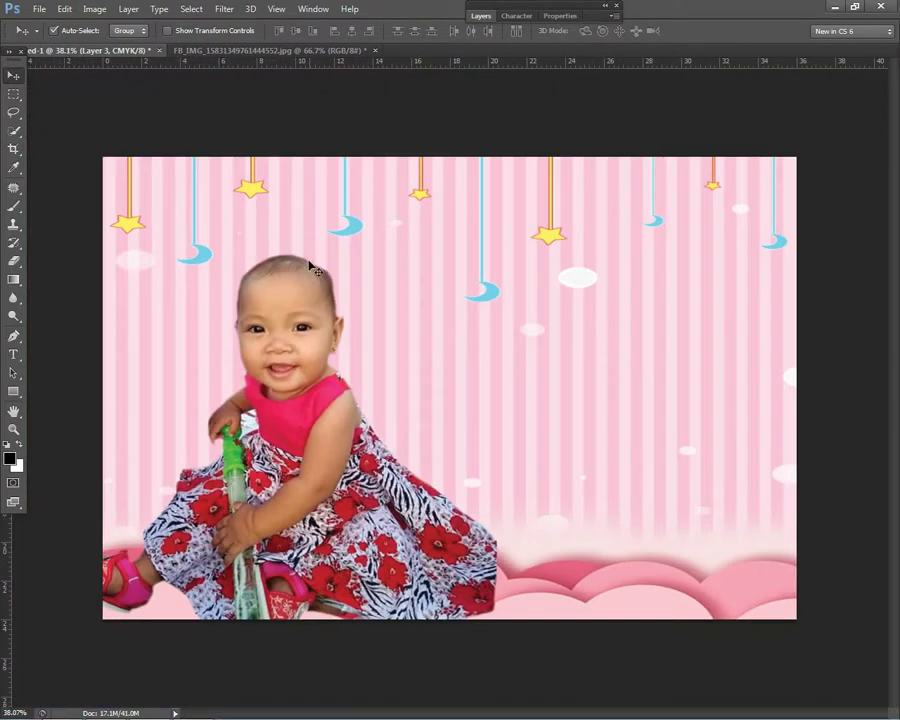
right_click(328, 336)
Step: Pick the Eraser and set its brush size to 80
click(20, 260)
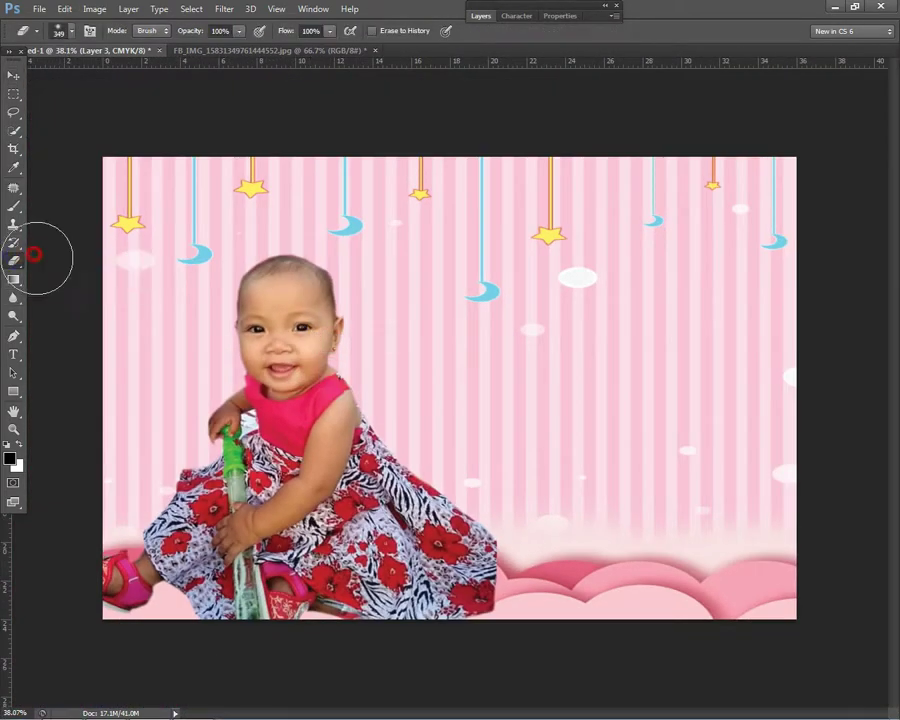
scroll(418, 300, up, 2)
key(bracketleft)
key(bracketleft)
key(bracketleft)
key(bracketleft)
key(bracketleft)
key(bracketleft)
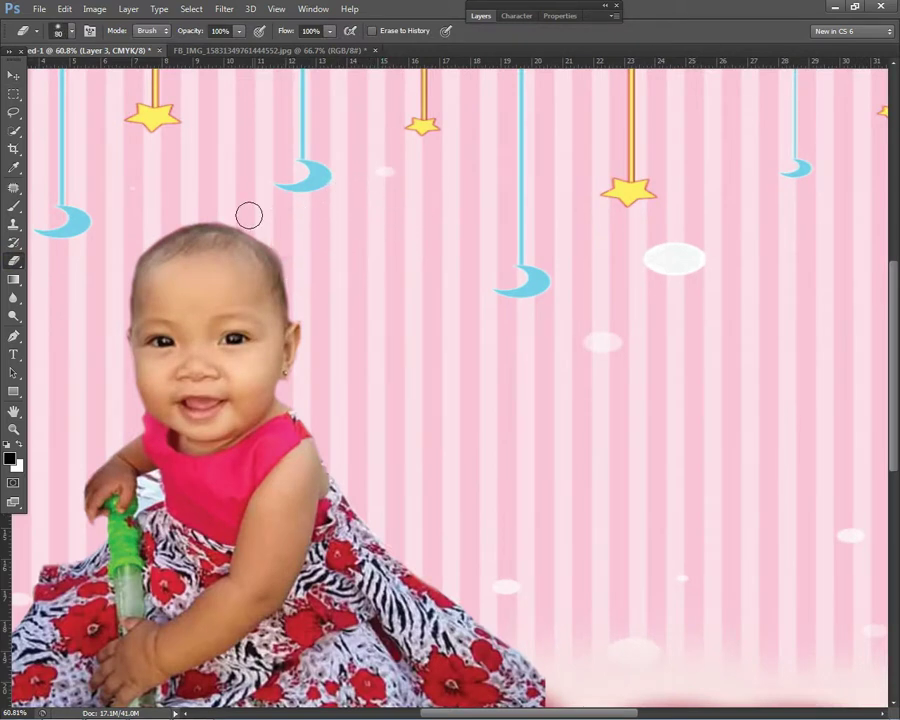
scroll(534, 321, down, 6)
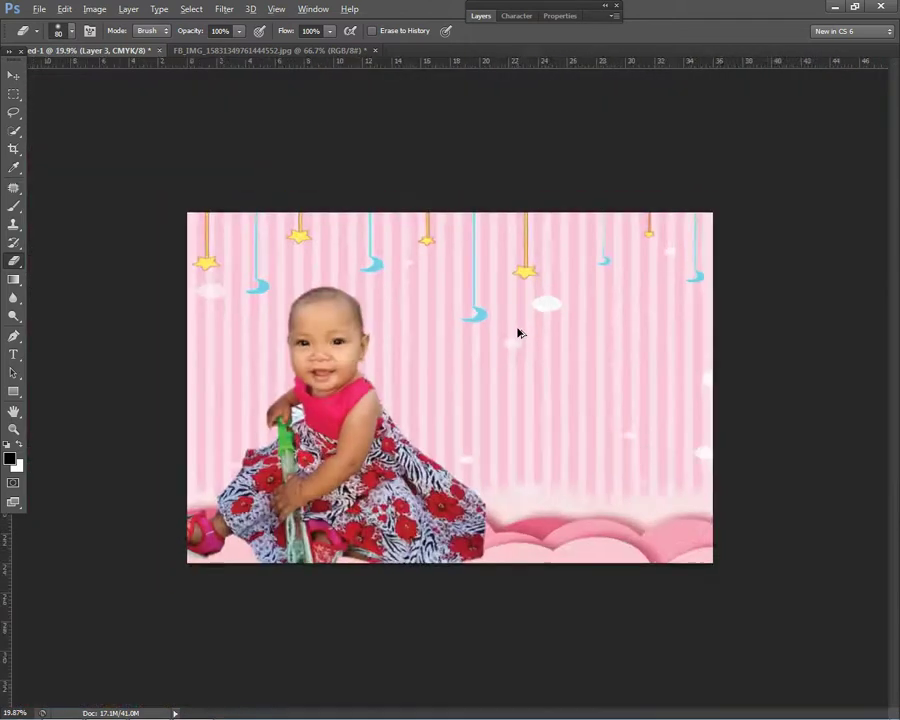
Step: Switch to the Move tool and show the Layers panel with Layer 3 on top
click(13, 76)
right_click(370, 430)
click(376, 434)
click(480, 16)
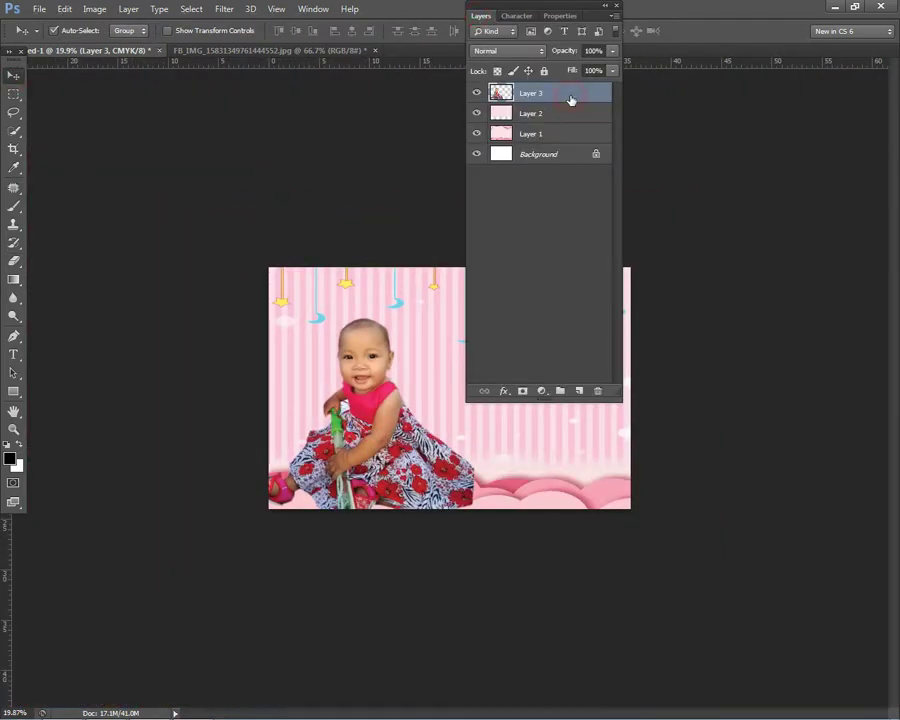
Step: Give Layer 3 a wider white Outer Glow (Screen, 75% opacity, 79 px)
double_click(571, 100)
click(100, 552)
drag(228, 506, 250, 507)
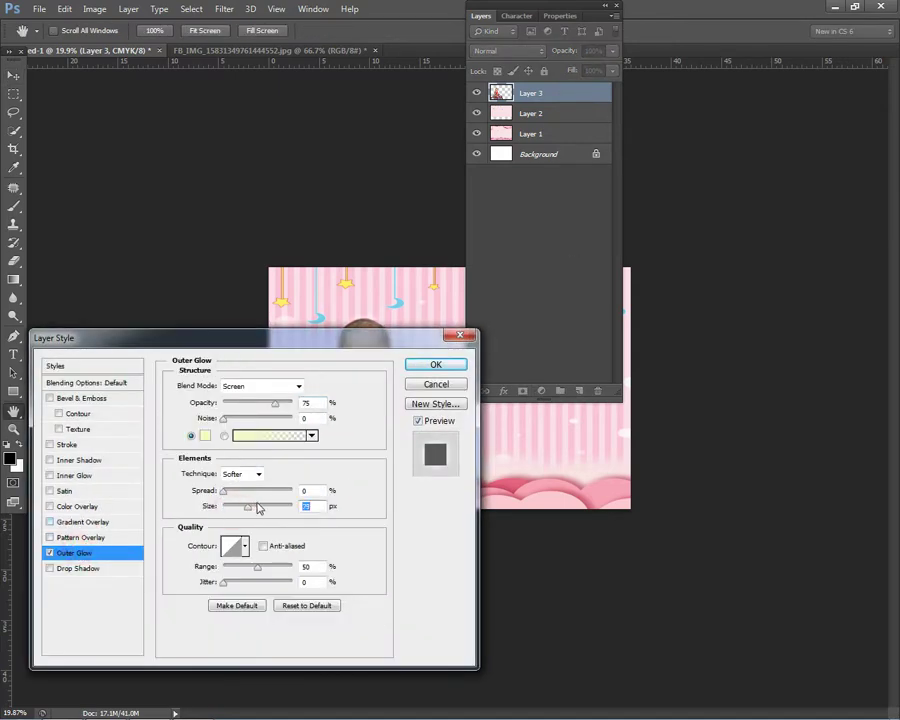
click(205, 435)
click(270, 188)
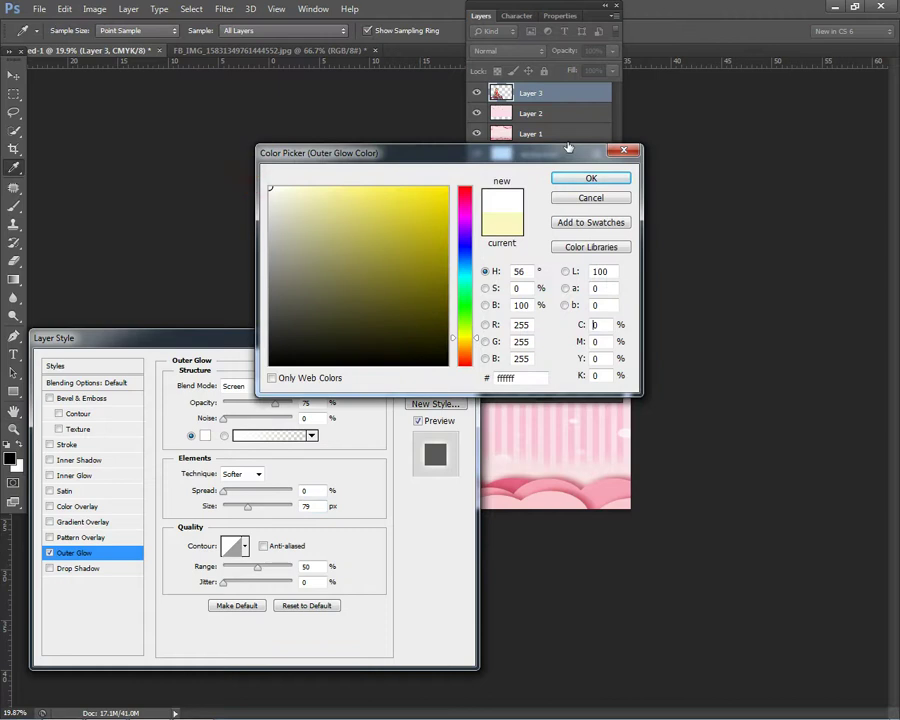
click(563, 177)
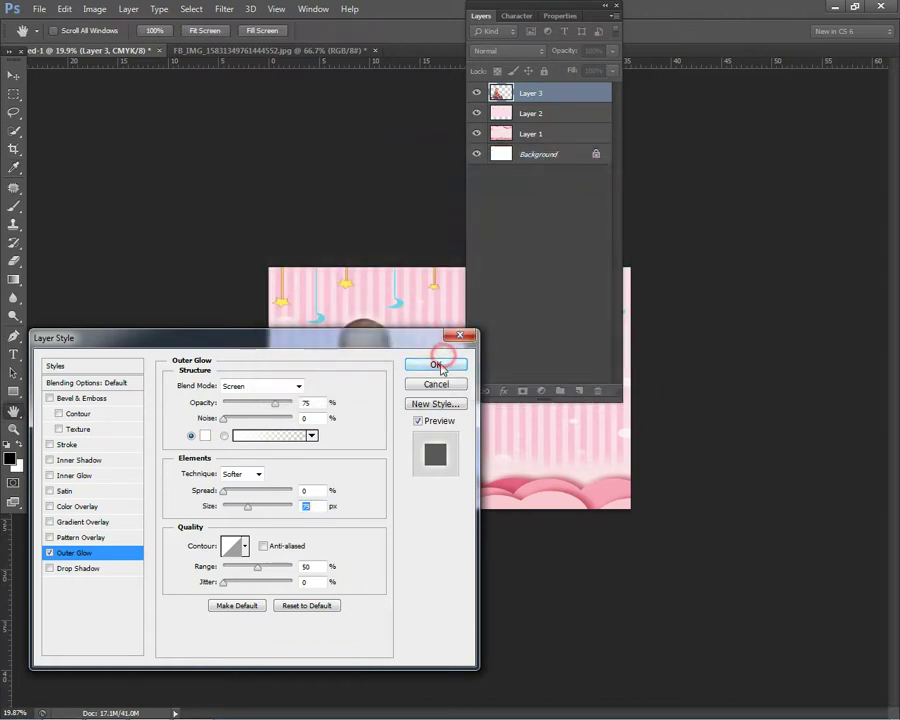
click(438, 362)
Step: Brighten the girl slightly with Curves (Ctrl+M) by adding and nudging one control point
double_click(488, 18)
right_click(392, 414)
key(Escape)
key(ctrl+plus)
key(ctrl+m)
right_click(325, 432)
key(Escape)
click(721, 387)
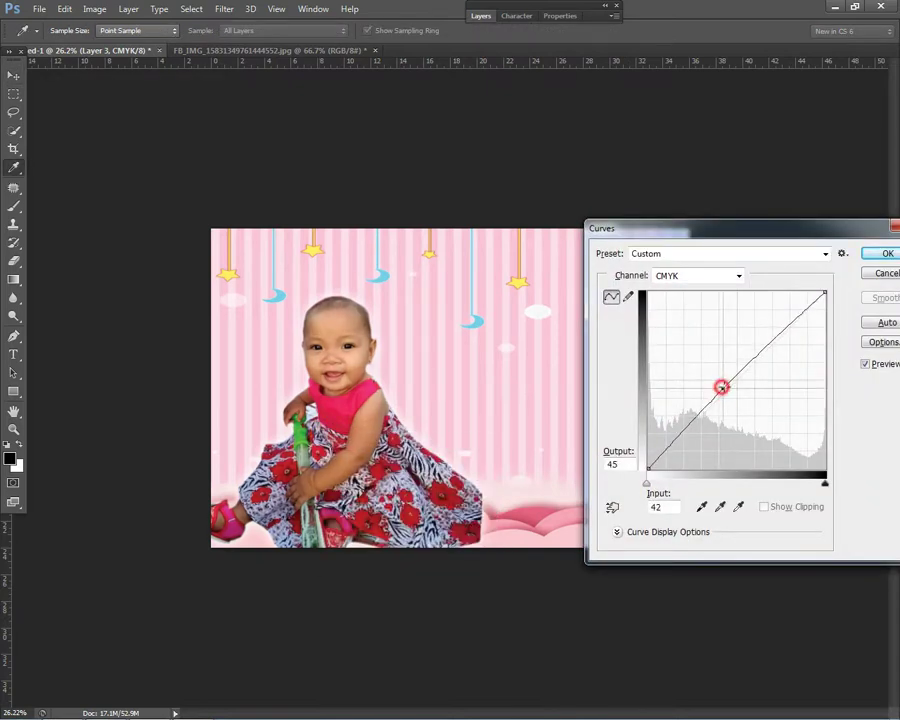
drag(721, 387, 730, 388)
click(886, 255)
Step: Return to the Move tool and check the layers under the girl
key(v)
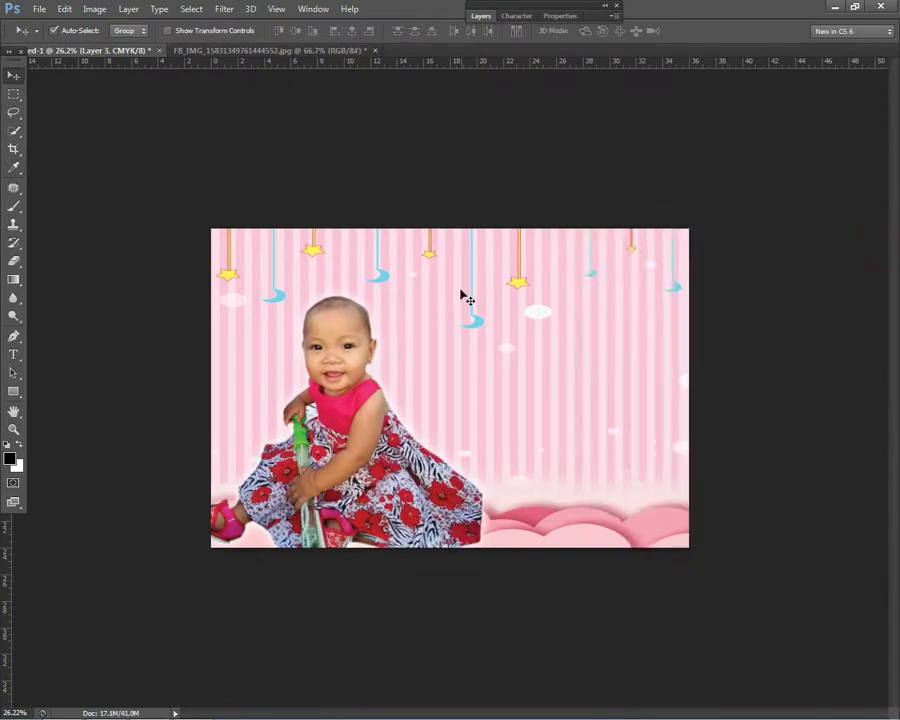
scroll(460, 296, up, 1)
right_click(352, 484)
key(Escape)
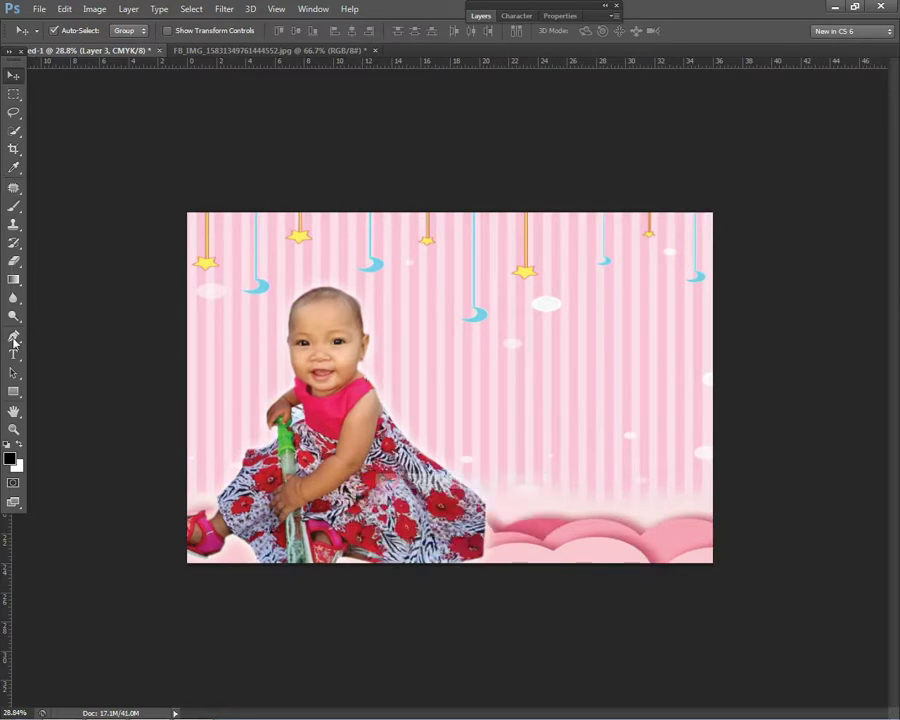
Step: Erase the dress's lower-right edge with a 175 px eraser so it blends into the clouds
click(13, 260)
click(48, 259)
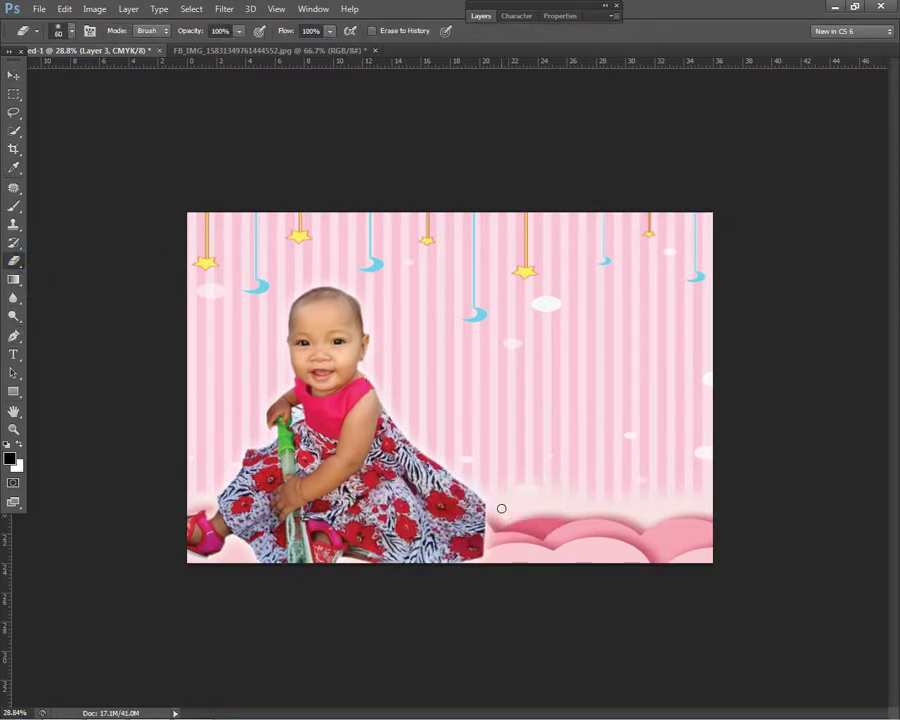
key(bracketright)
key(bracketright)
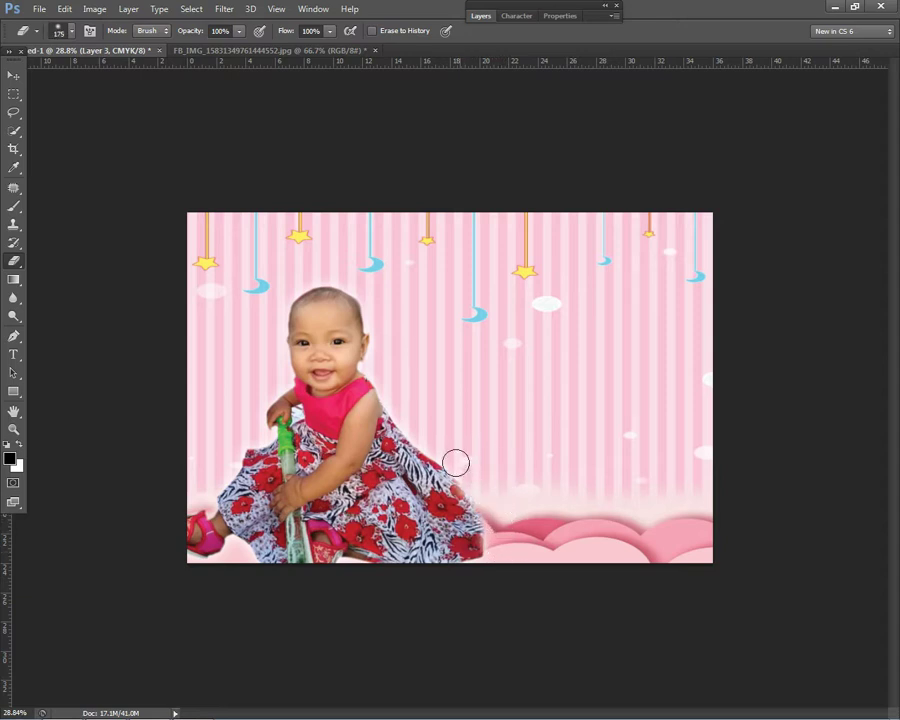
click(490, 550)
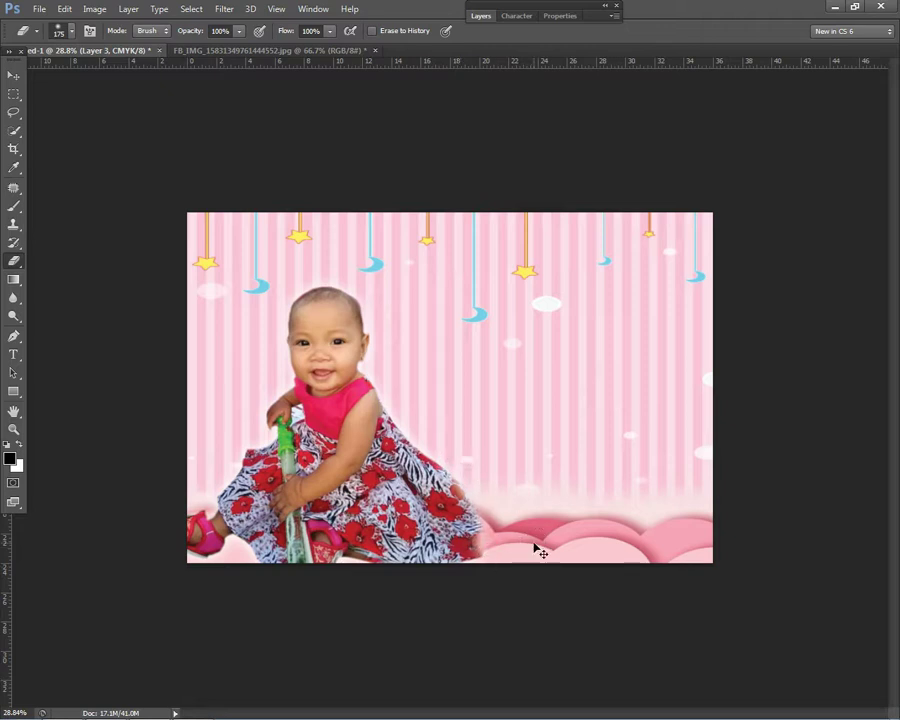
click(506, 546)
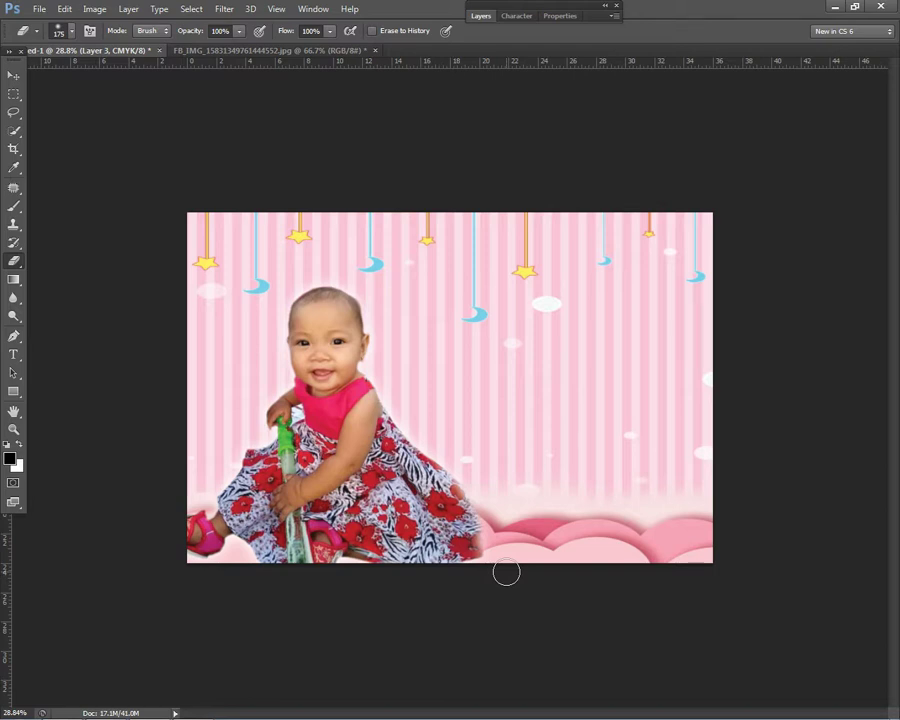
scroll(444, 394, down, 2)
scroll(444, 394, up, 3)
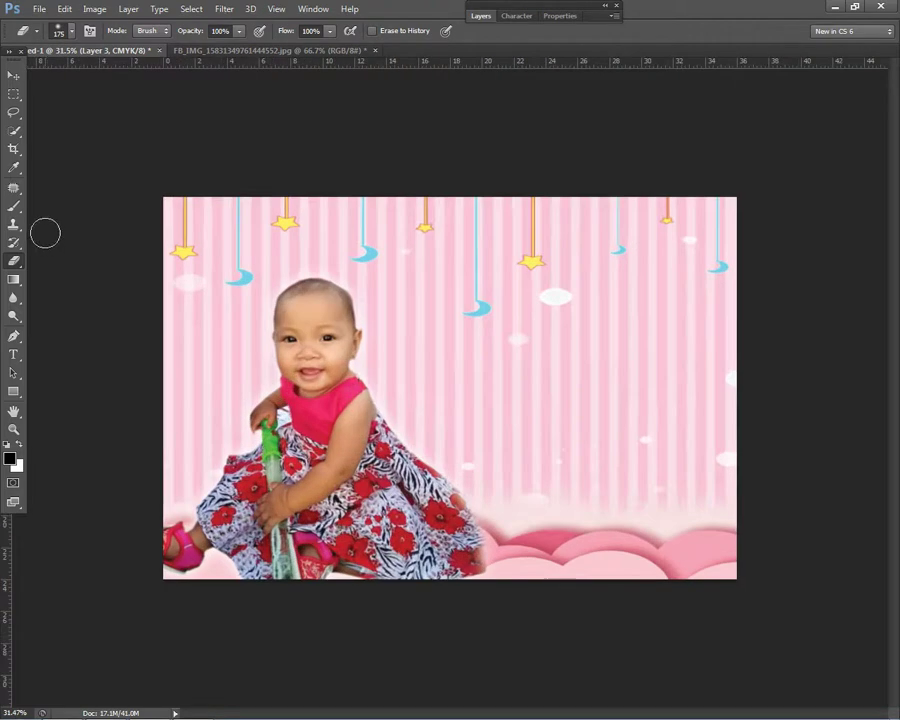
Step: Switch to the Move tool, dismiss the taskbar popup, and zoom back in on the tarpaulin
click(13, 76)
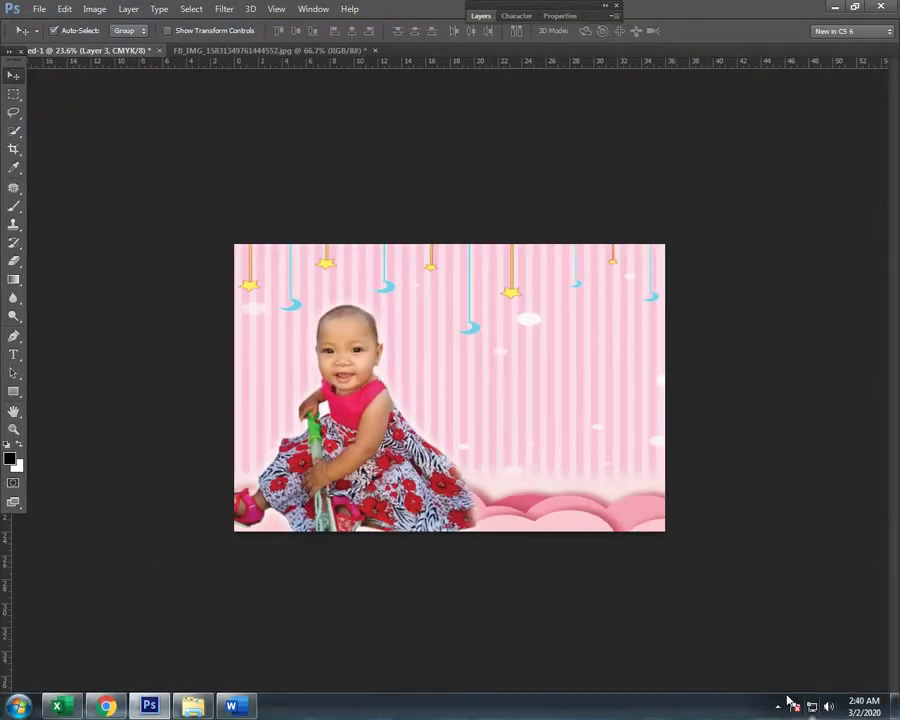
click(778, 705)
click(570, 690)
right_click(516, 384)
key(Escape)
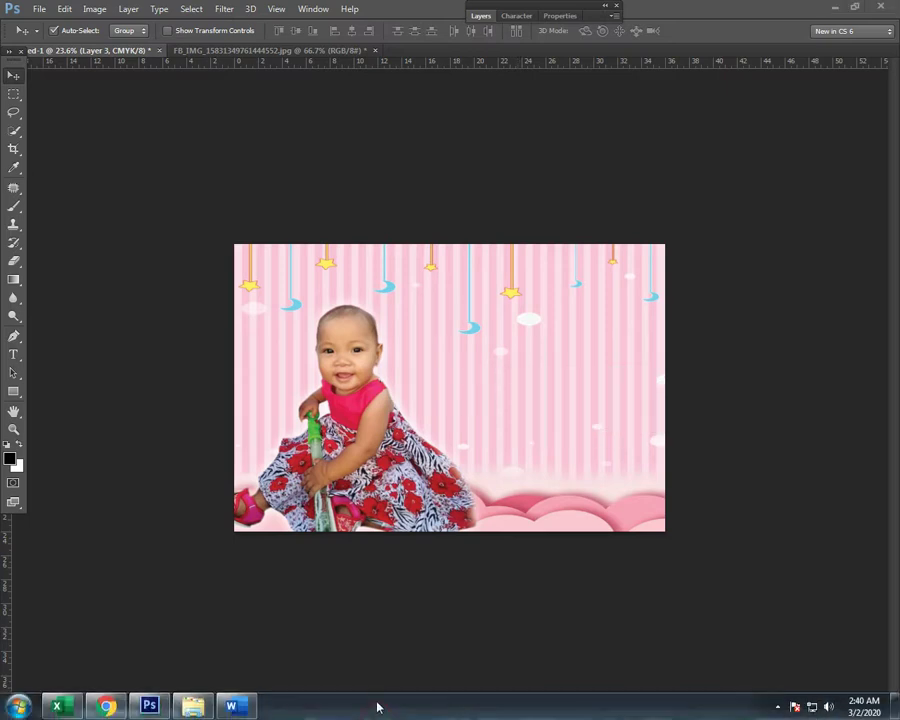
key(ctrl+plus)
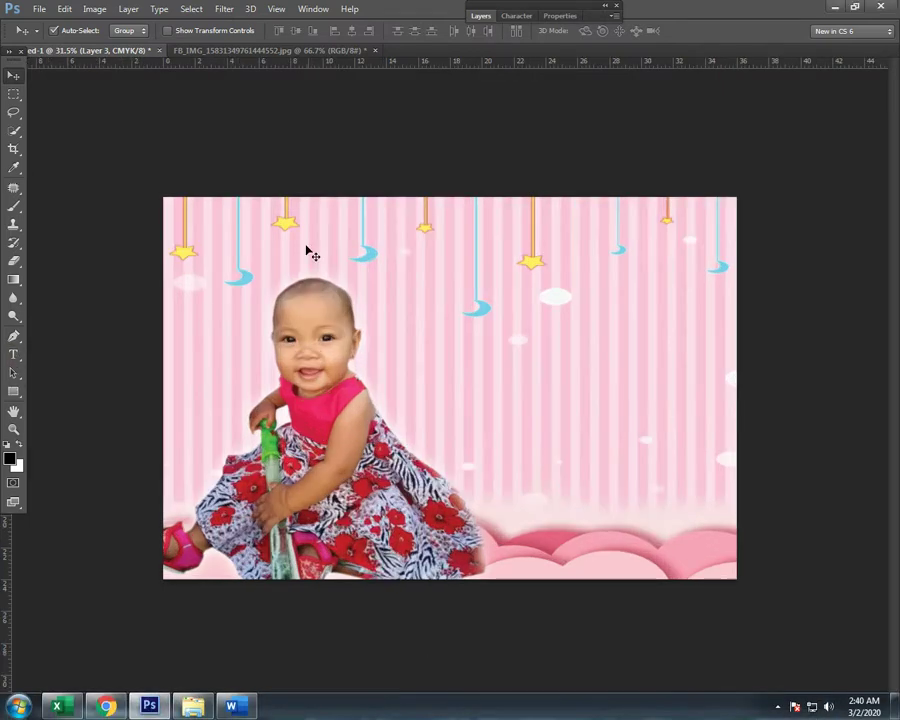
Step: Replace the mistyped 'Happy' with the headline 'Welcome to the Christian' near the top and commit it
click(13, 355)
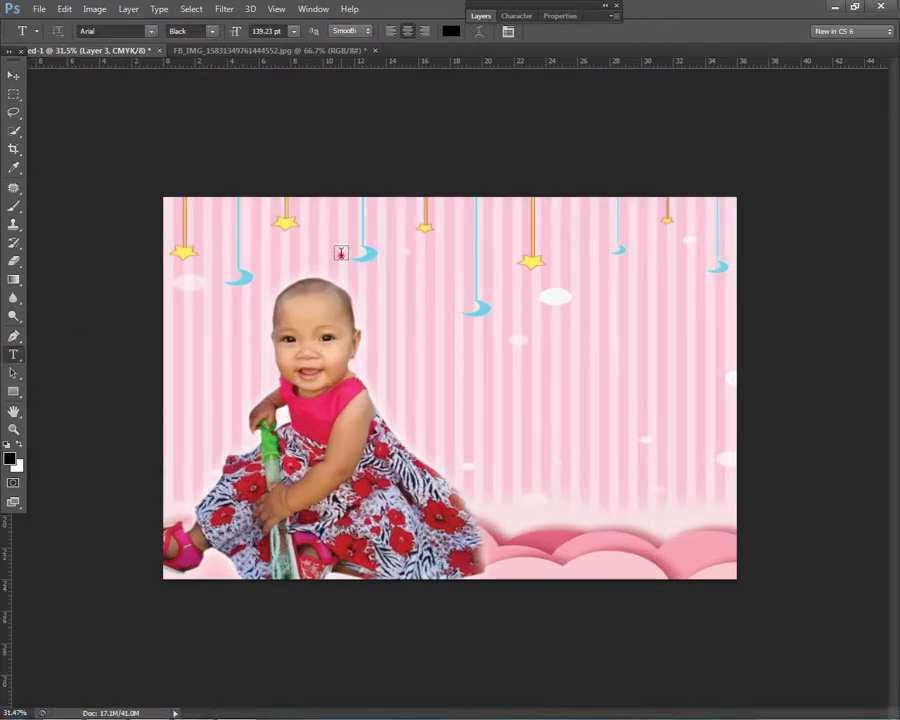
click(341, 255)
text(Hap)
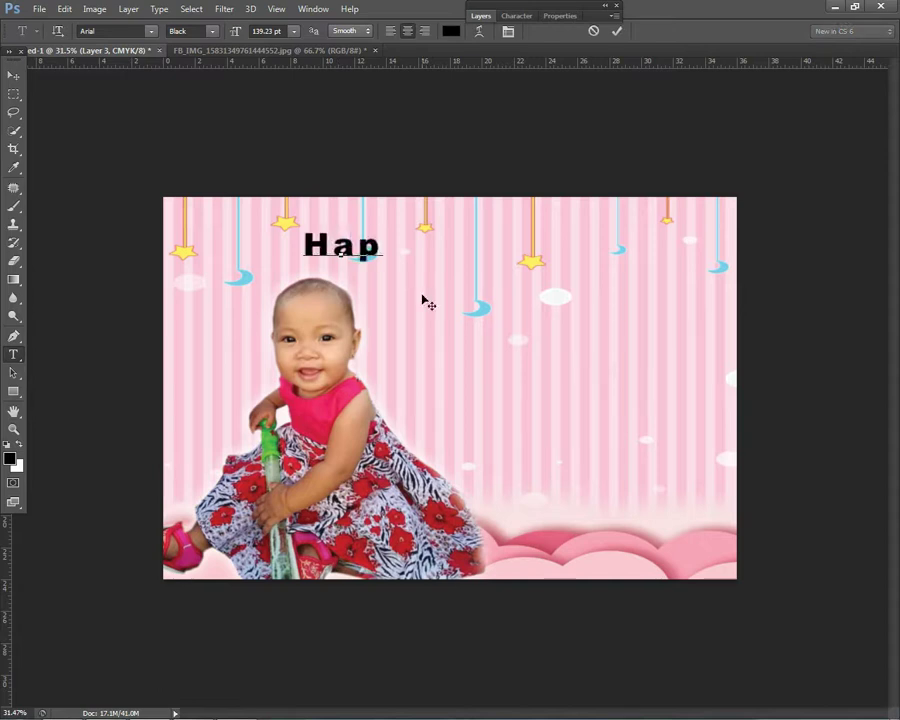
text(py)
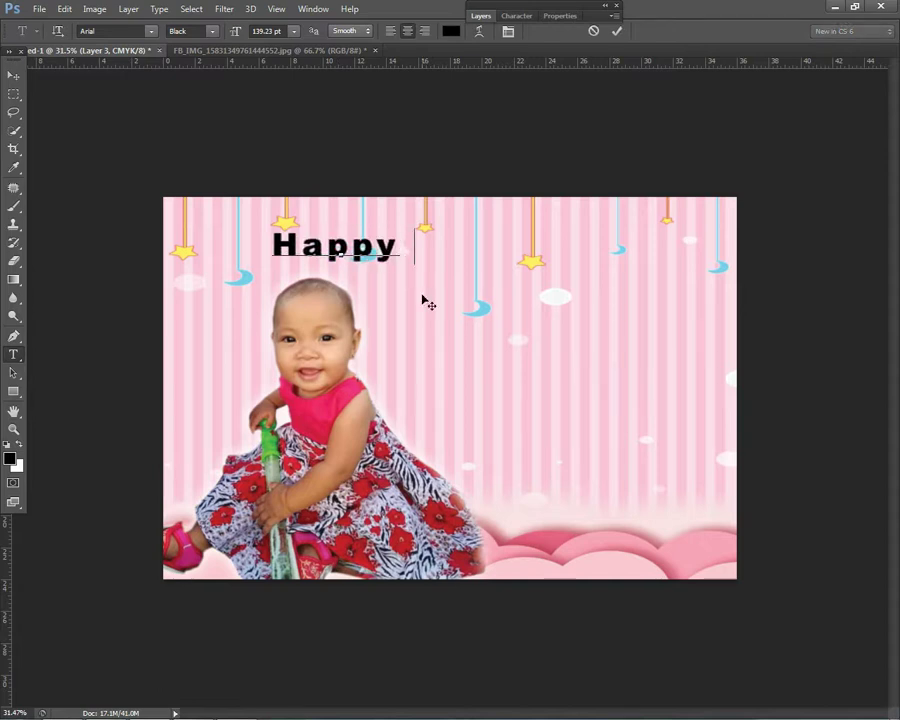
key(ctrl+a)
key(BackSpace)
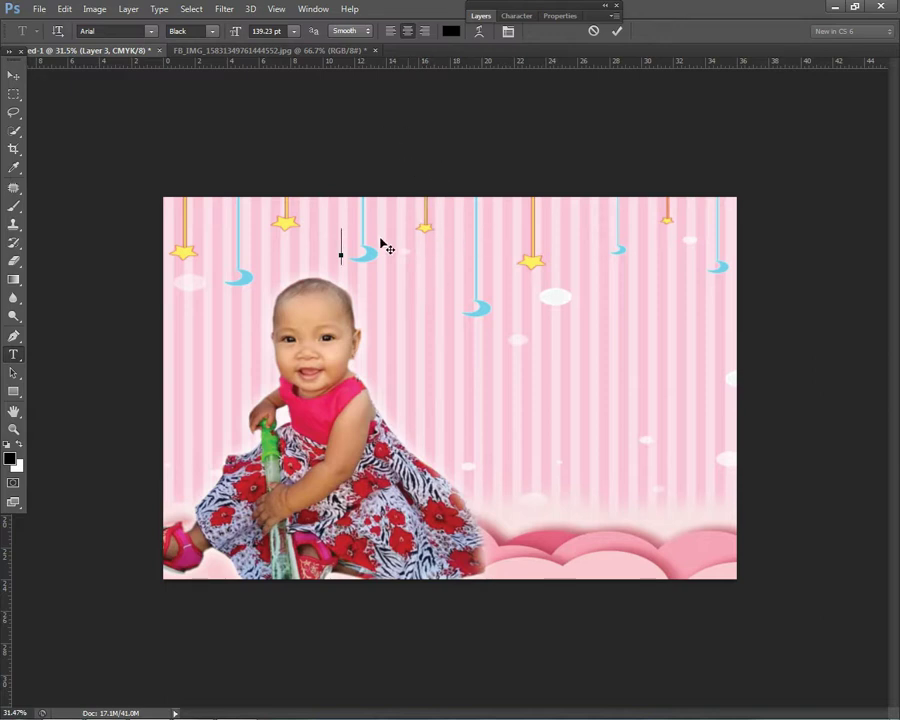
text(Welcome)
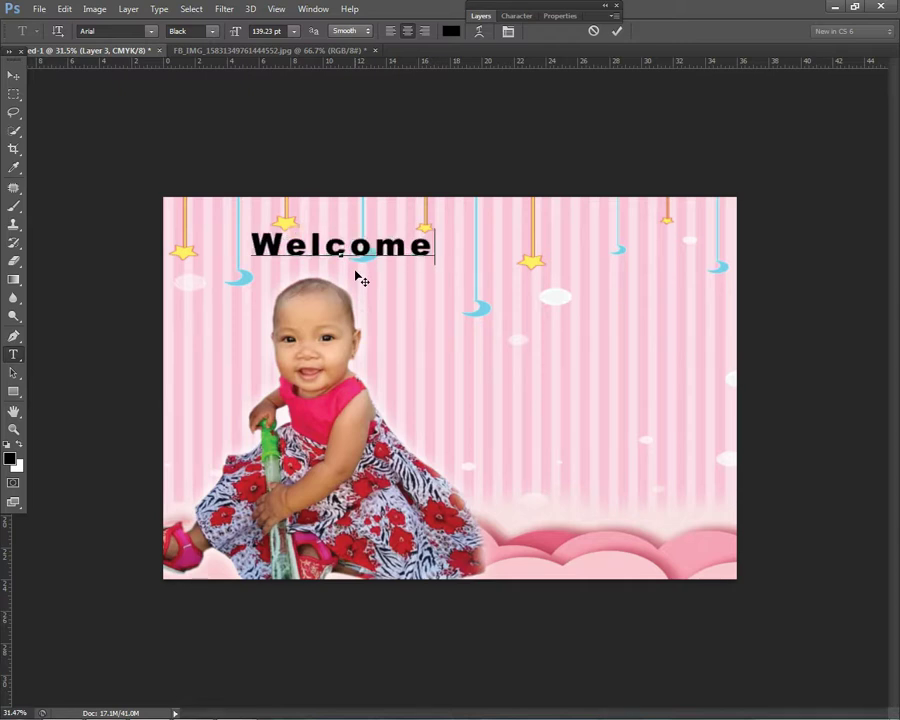
text( to t)
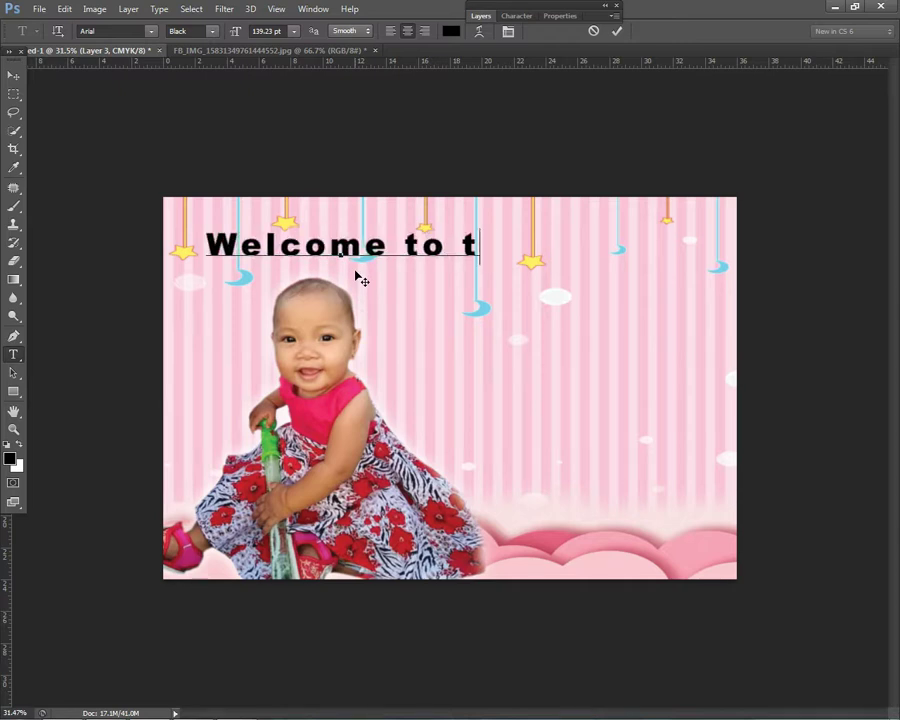
text(he Chri)
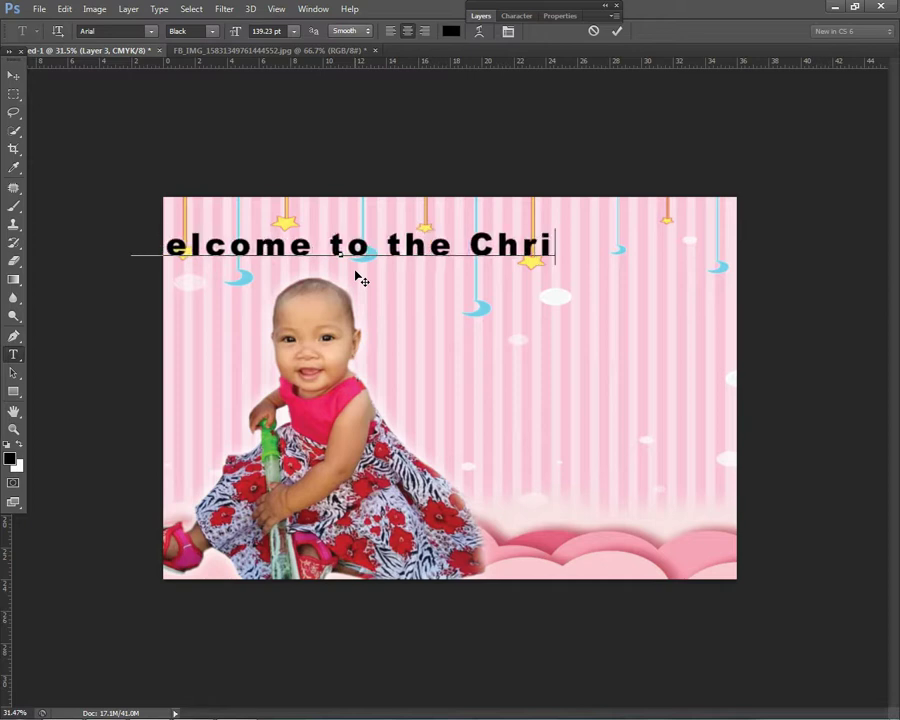
text(stian)
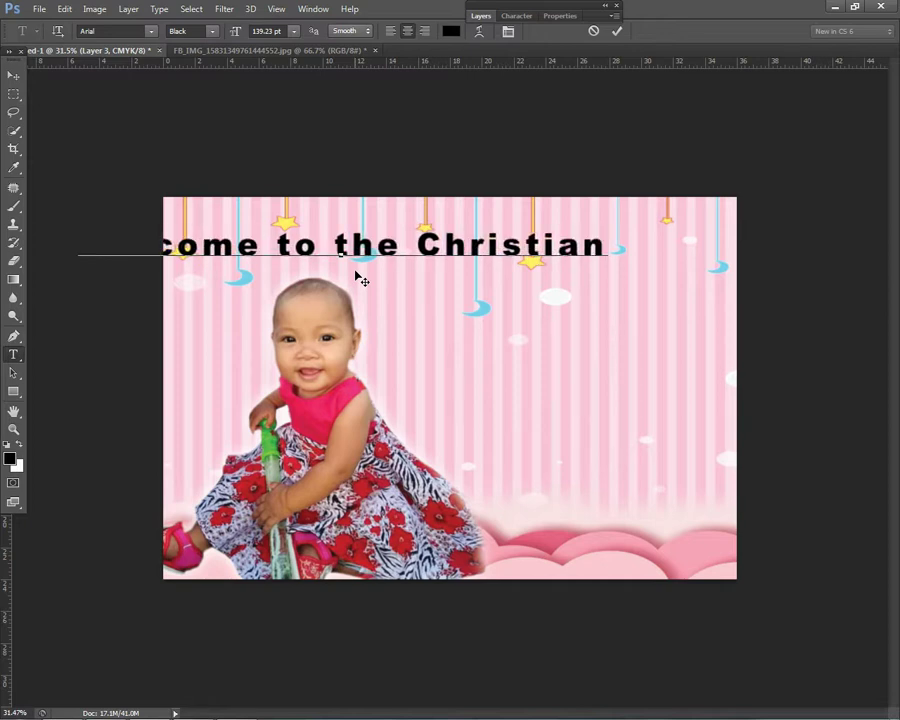
click(13, 75)
drag(486, 275, 539, 231)
click(13, 354)
Step: Set the headline's tracking to -20 and its font to Arizonia in the Character panel
click(420, 230)
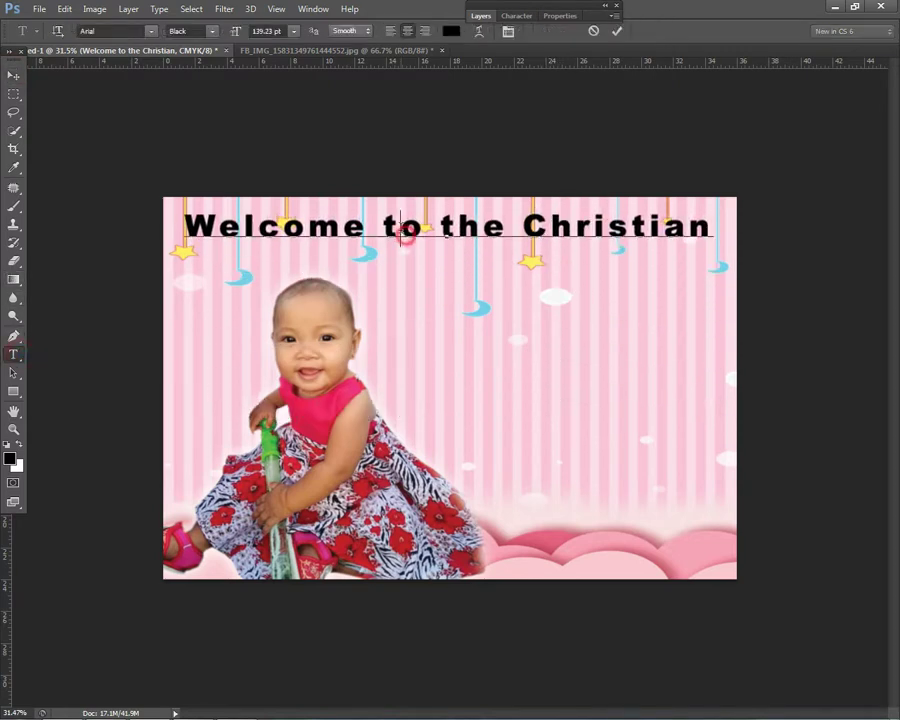
key(ctrl+a)
click(519, 15)
click(580, 68)
key(Down)
key(Down)
key(Down)
key(Down)
key(Down)
key(Down)
key(Down)
key(Down)
key(Down)
key(Down)
key(Down)
key(Down)
key(Down)
key(Down)
key(Down)
key(Down)
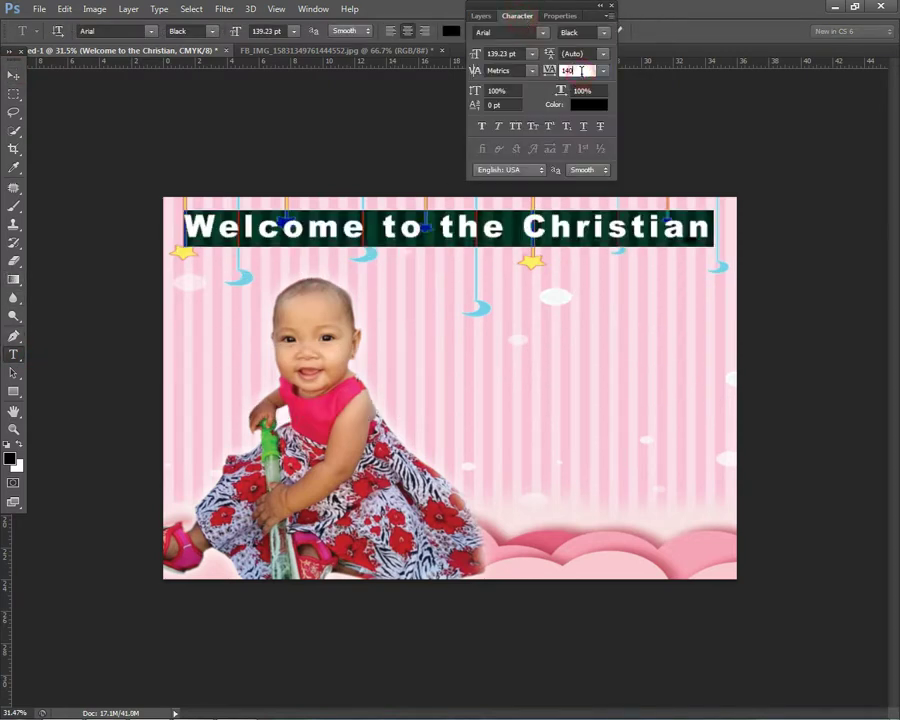
click(100, 31)
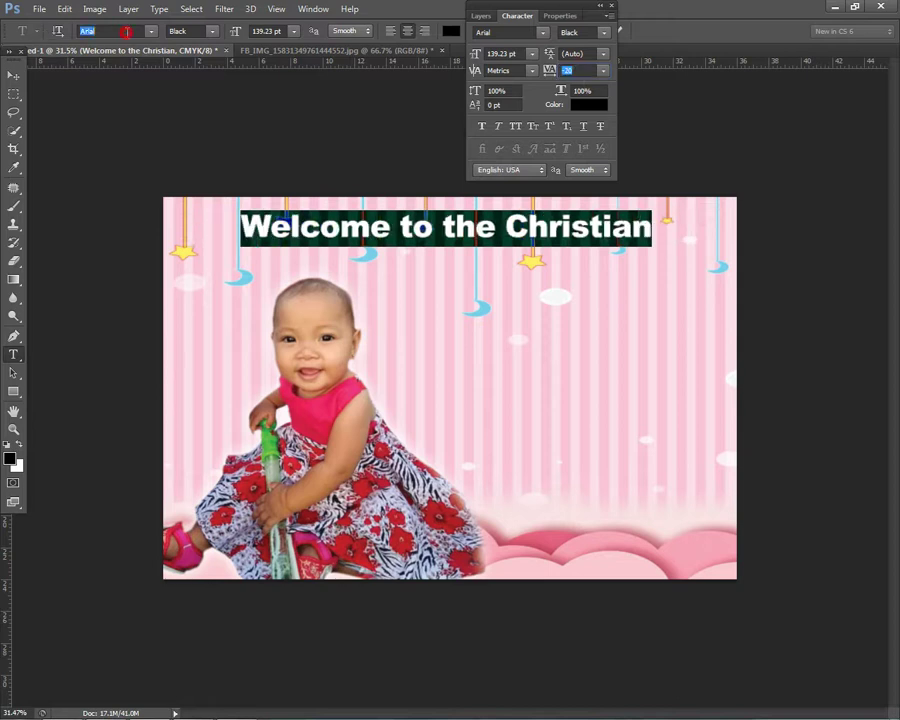
text(Arizonia)
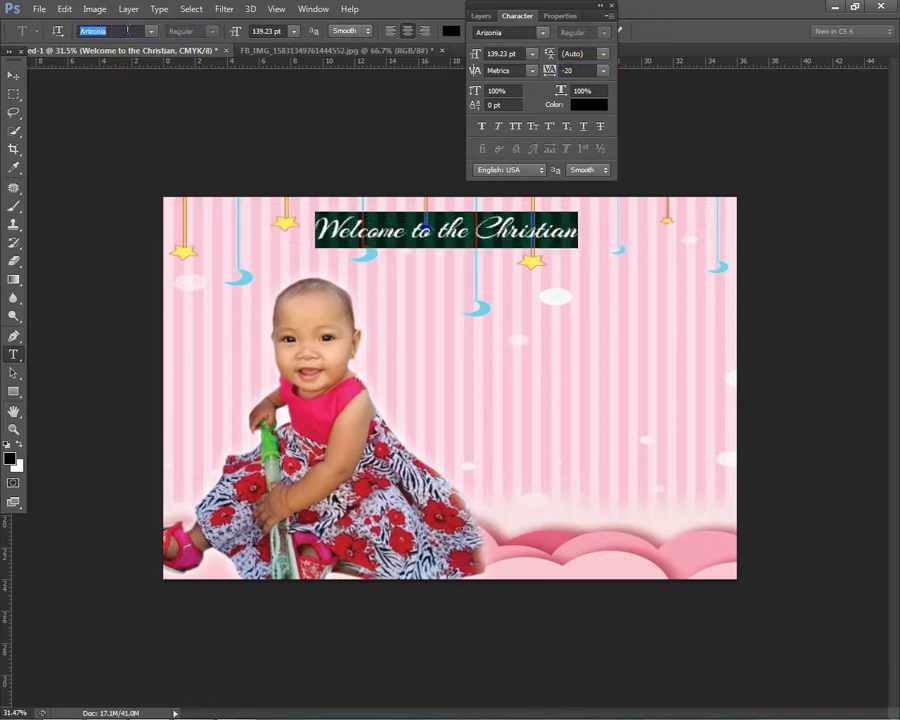
Step: Move the headline toward the top left and enlarge it to about 122%
click(12, 75)
drag(487, 230, 350, 245)
key(ctrl+t)
drag(440, 221, 459, 244)
key(Return)
Step: Reselect the headline layer, nudge it into final position, and open its layer styles
right_click(338, 298)
click(350, 305)
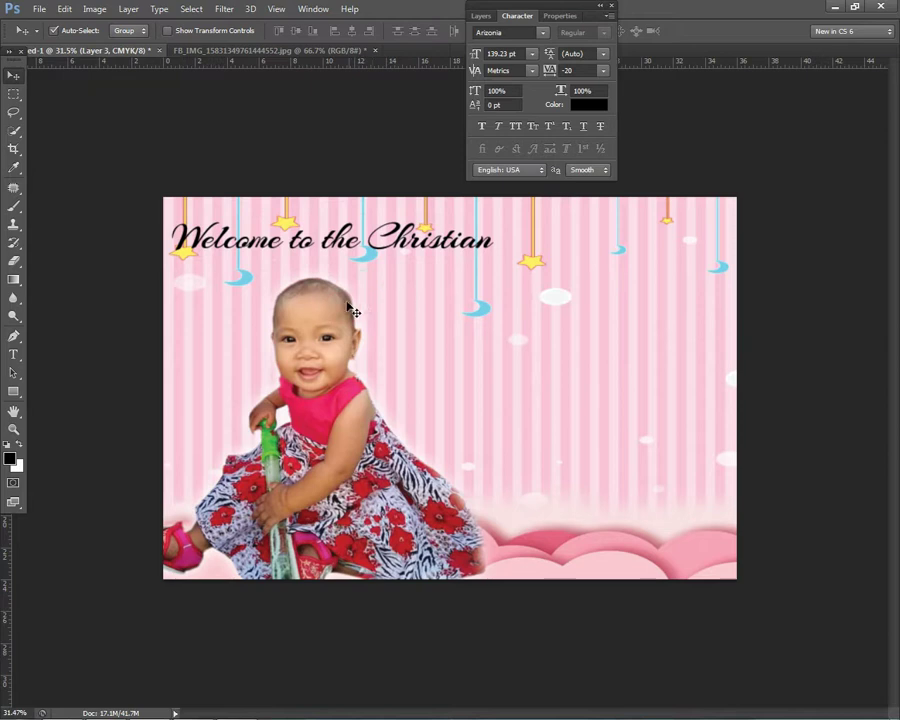
scroll(350, 305, down, 2)
right_click(330, 287)
click(391, 287)
drag(340, 240, 346, 240)
scroll(358, 281, up, 1)
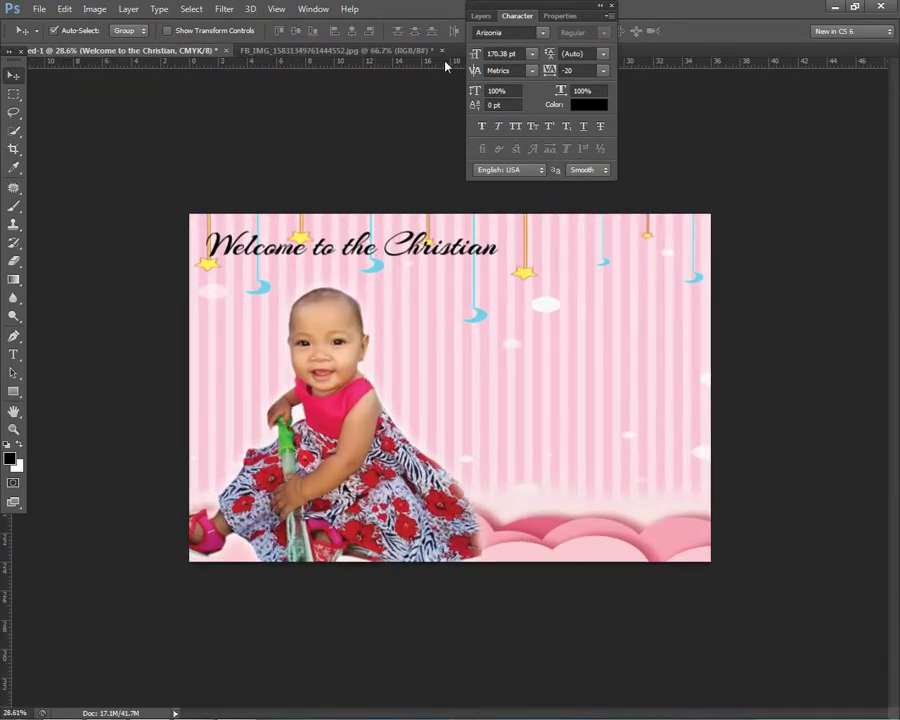
click(481, 16)
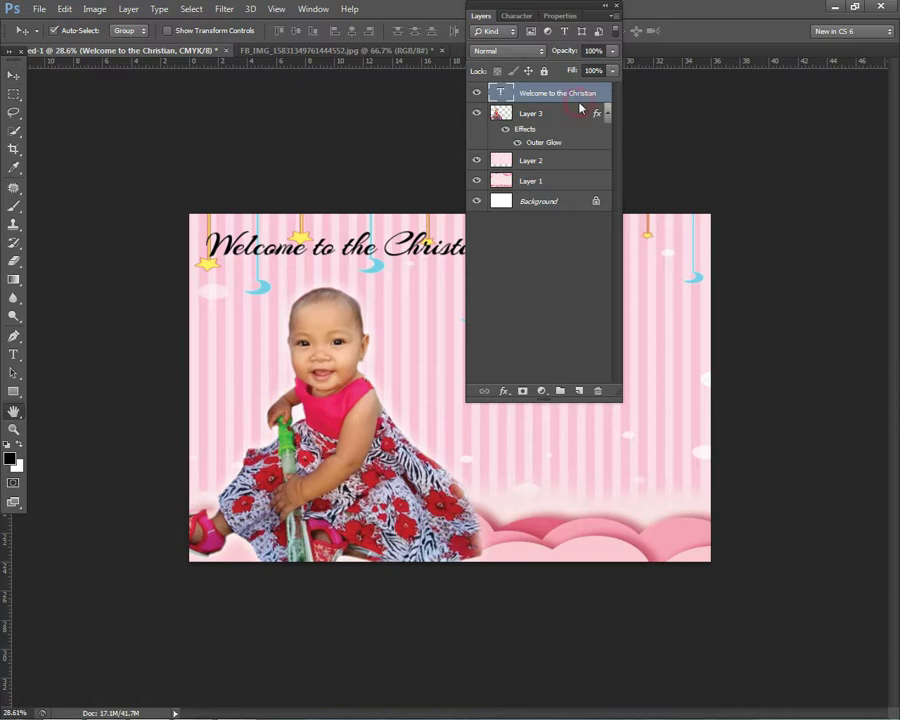
double_click(580, 100)
Step: Add a Stroke and a Color Overlay to the headline, first sampling light blue from the canvas
click(61, 445)
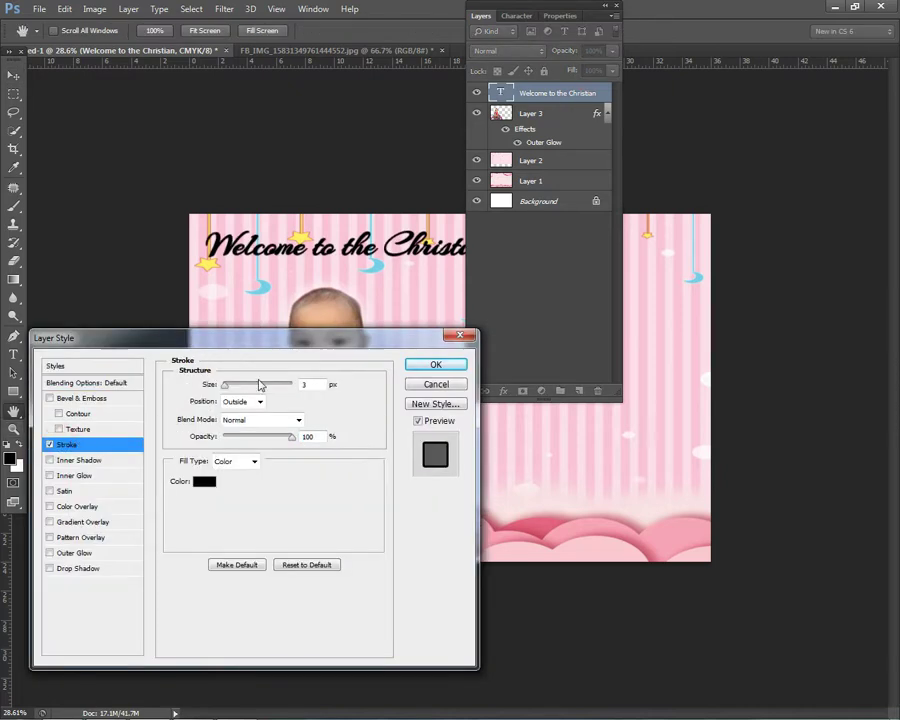
drag(255, 352, 560, 354)
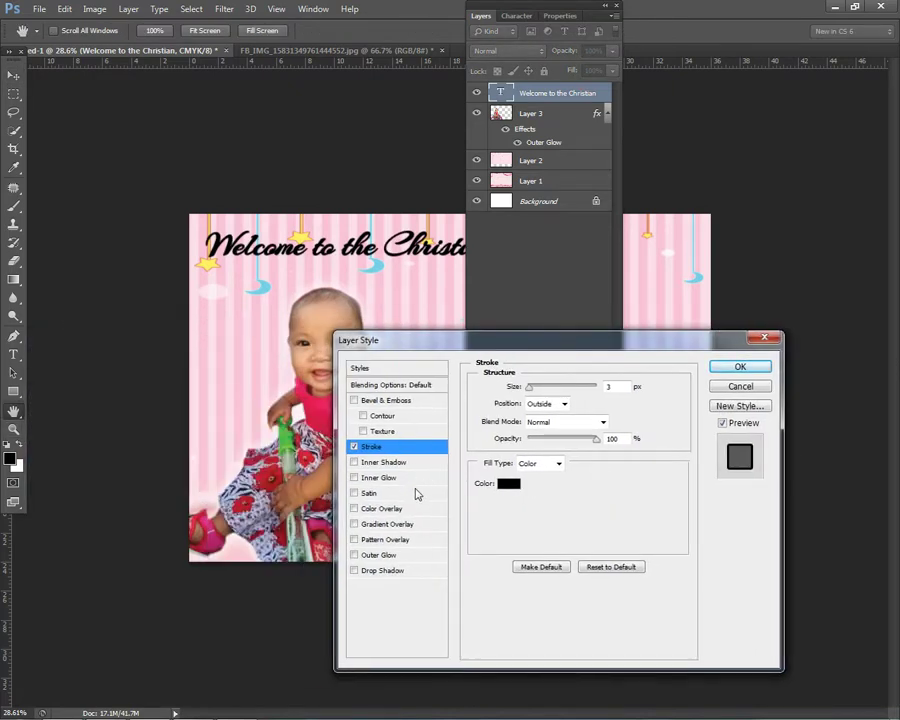
click(381, 508)
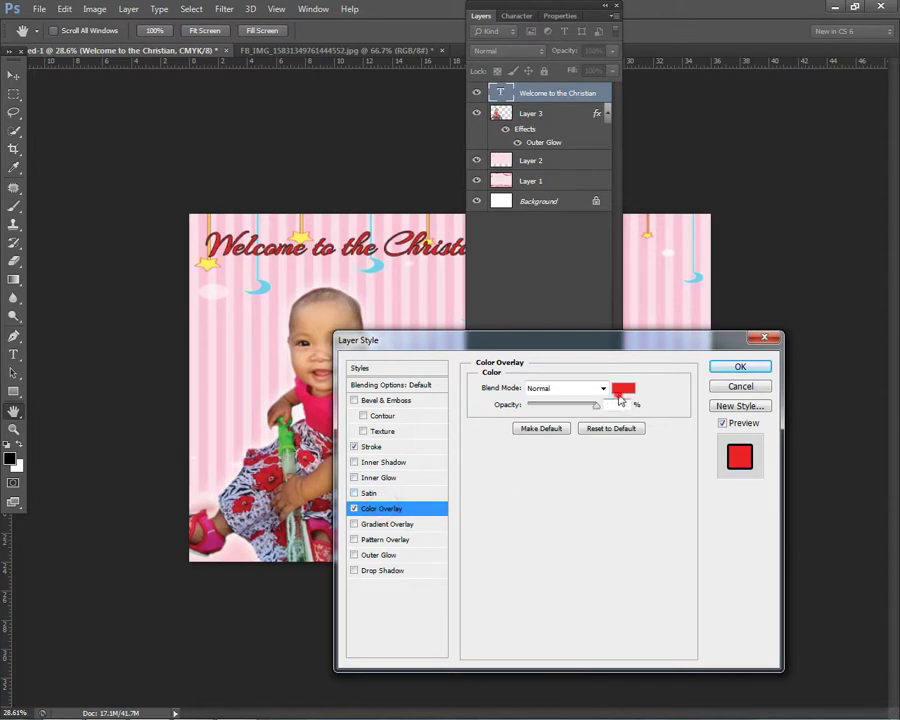
click(620, 385)
drag(300, 152, 532, 168)
click(388, 268)
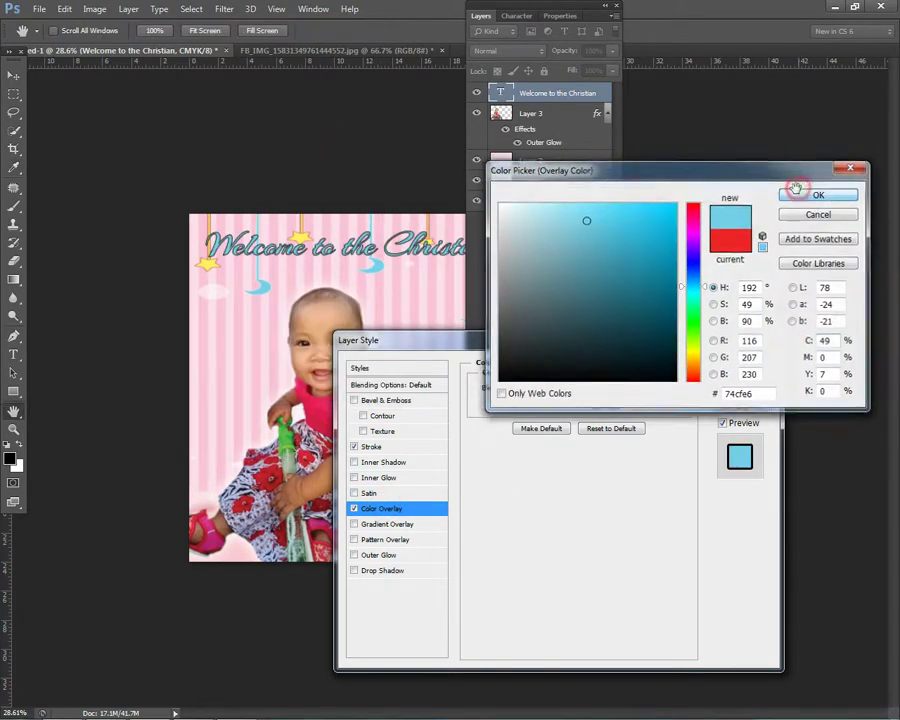
click(800, 194)
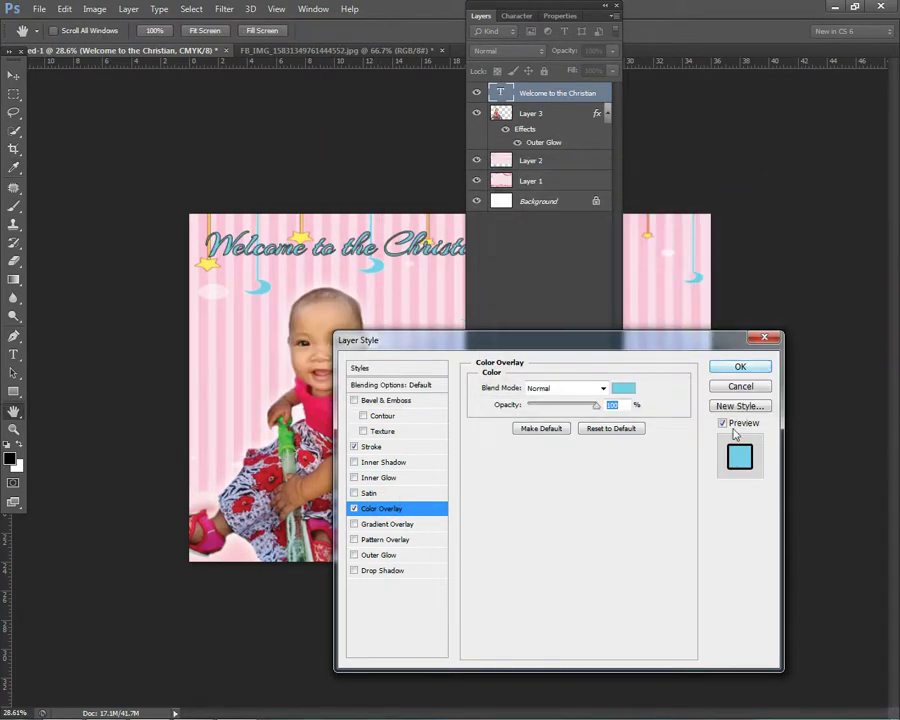
Step: Change the headline's stroke colour to magenta
click(370, 447)
click(509, 484)
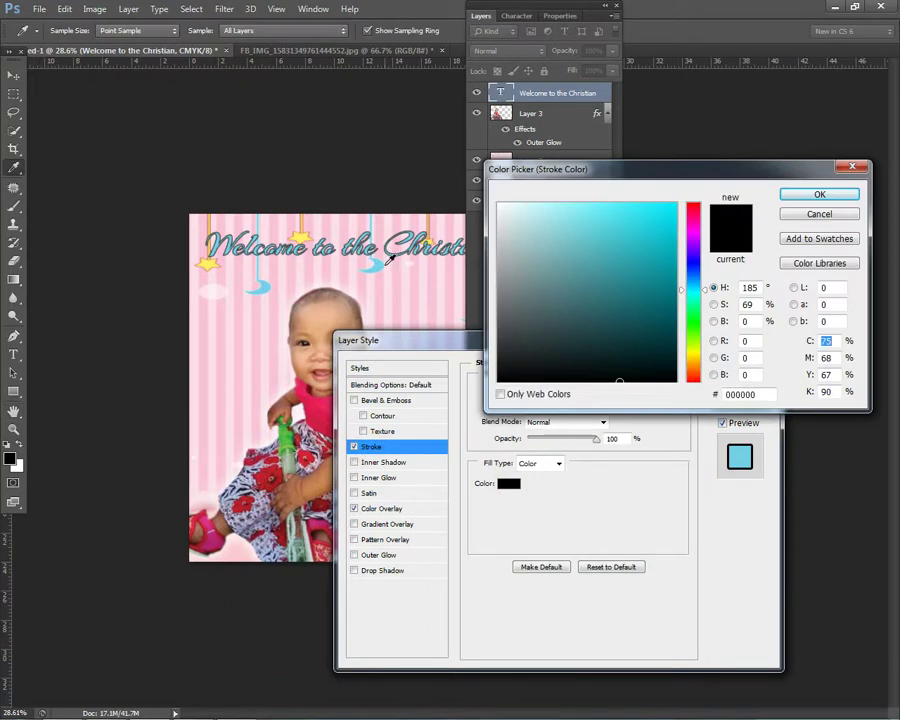
click(388, 259)
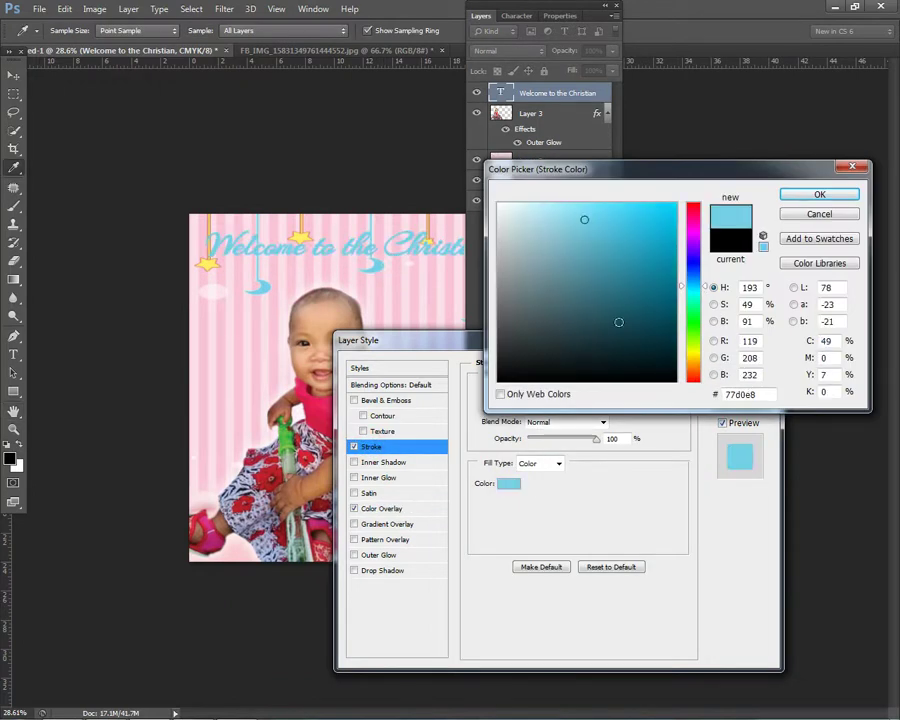
click(692, 212)
click(680, 207)
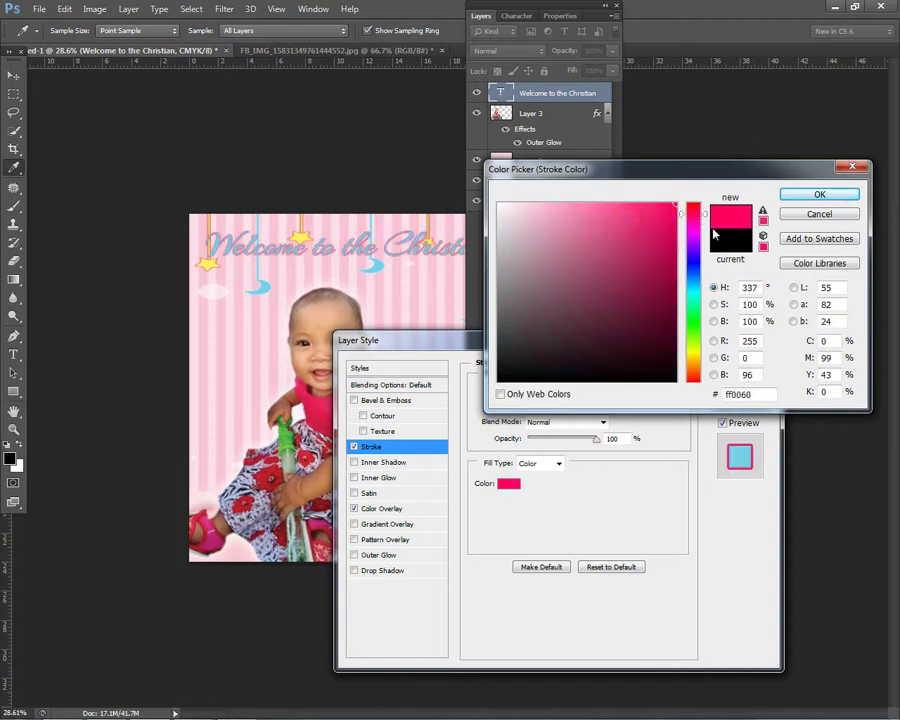
drag(689, 233, 670, 224)
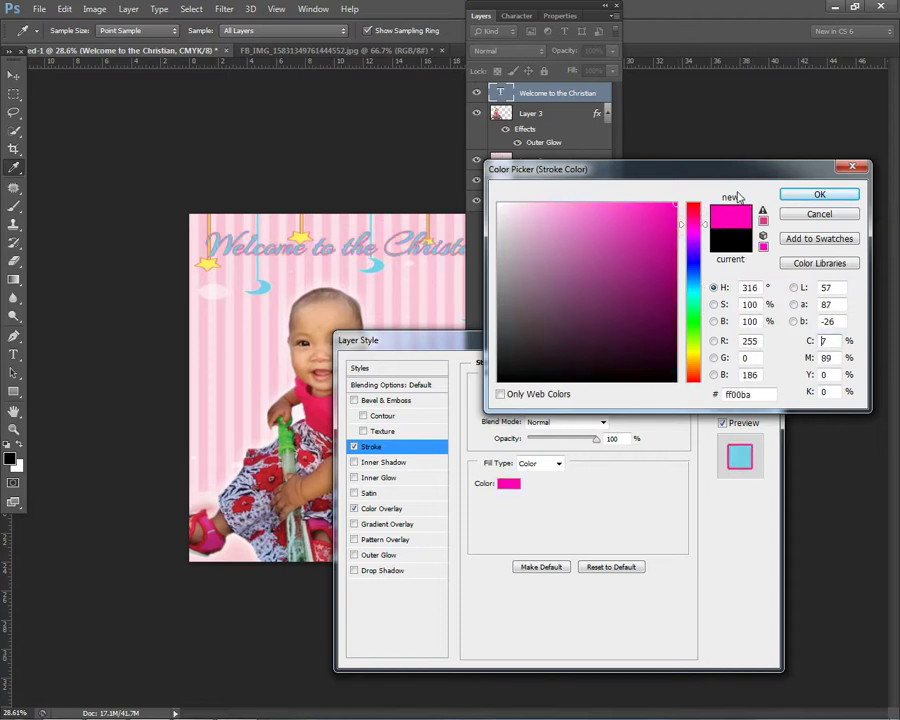
click(819, 194)
Step: Change the Color Overlay to a vivid pink (ff0368)
click(390, 509)
click(621, 389)
click(695, 220)
drag(594, 230, 762, 220)
click(670, 246)
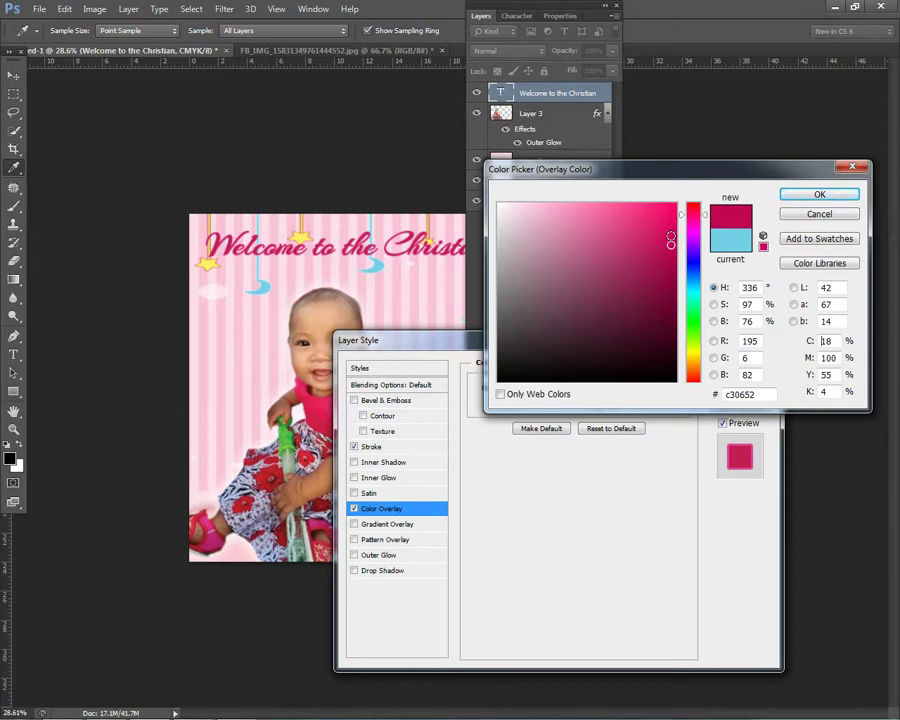
drag(670, 245, 659, 203)
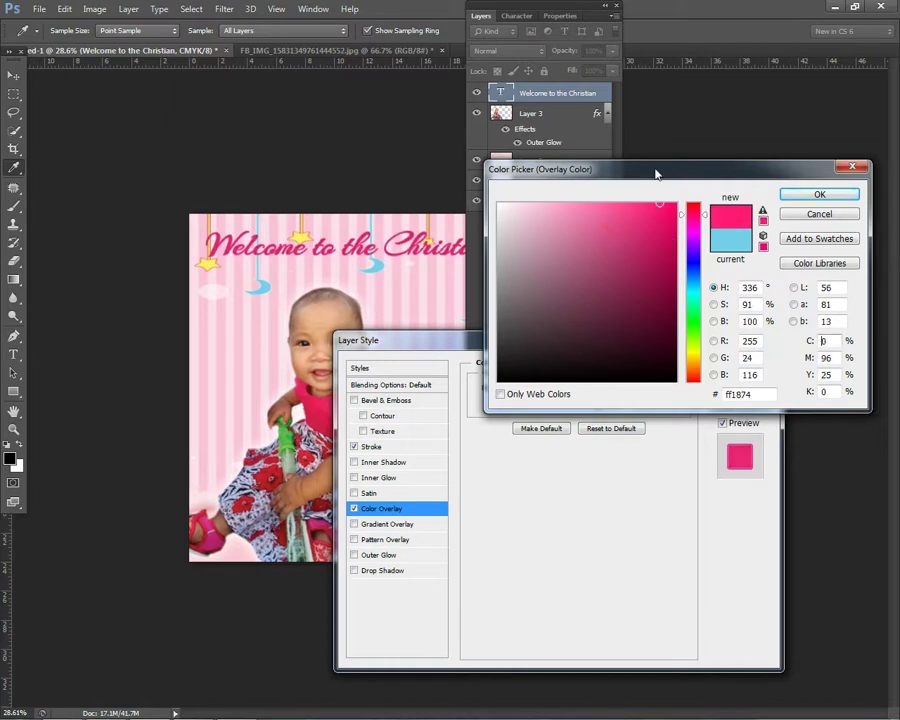
mouse_move(629, 239)
mouse_down()
mouse_move(580, 200)
mouse_move(677, 197)
mouse_up()
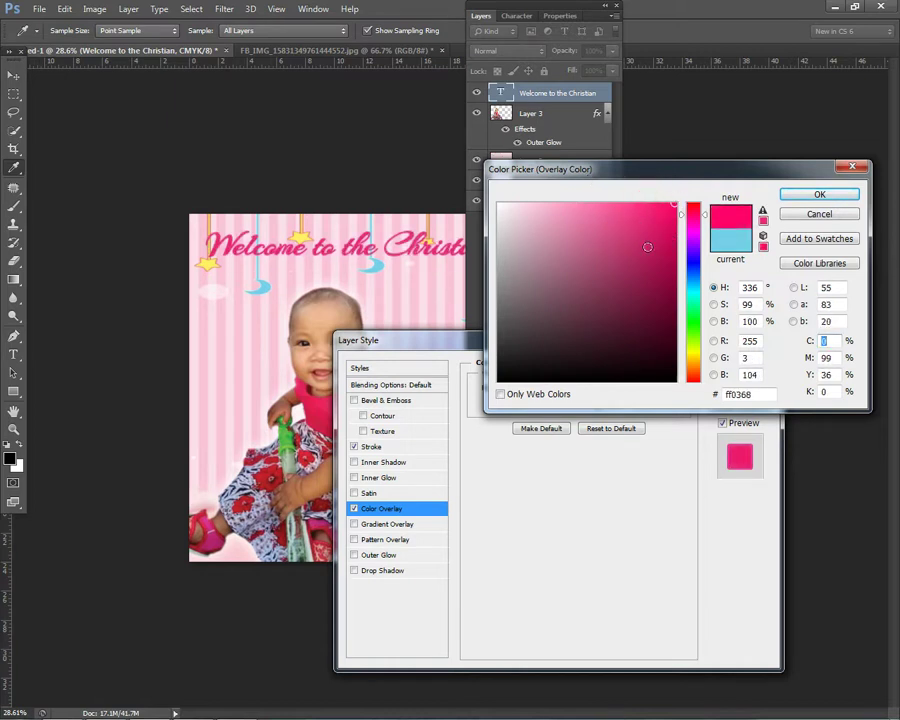
click(647, 201)
click(818, 194)
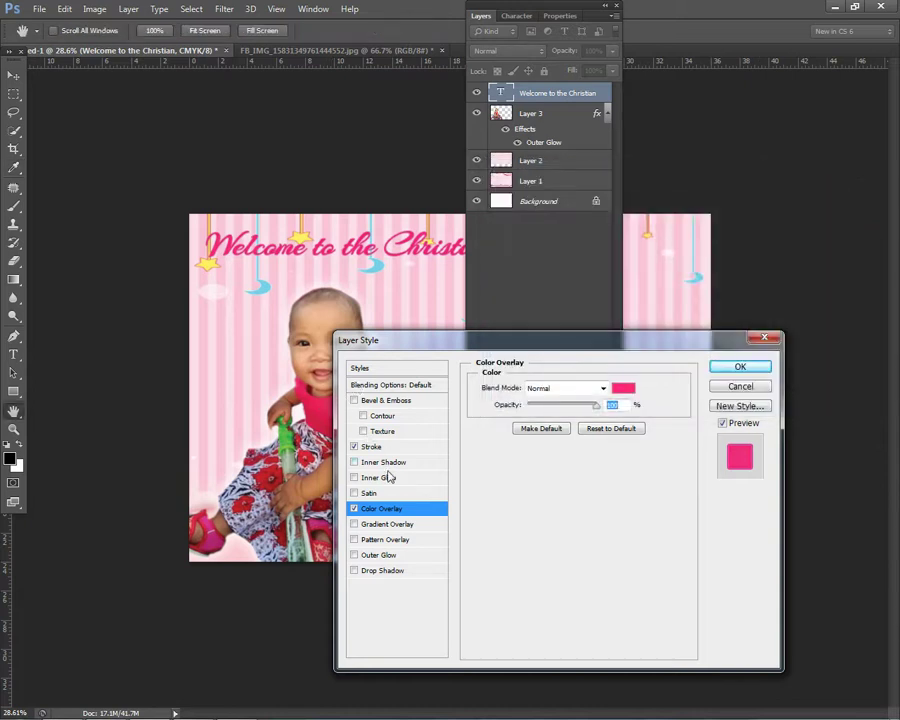
Step: Add a Drop Shadow with a larger distance, accept the incoming chat file, and apply the styles
click(371, 570)
drag(530, 457, 538, 452)
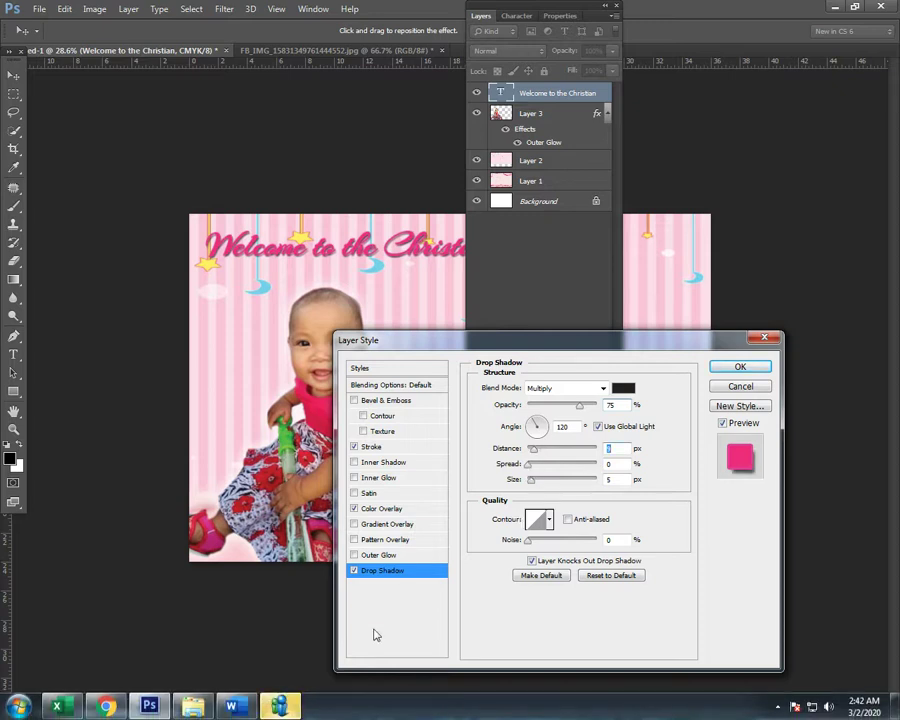
click(290, 706)
click(370, 276)
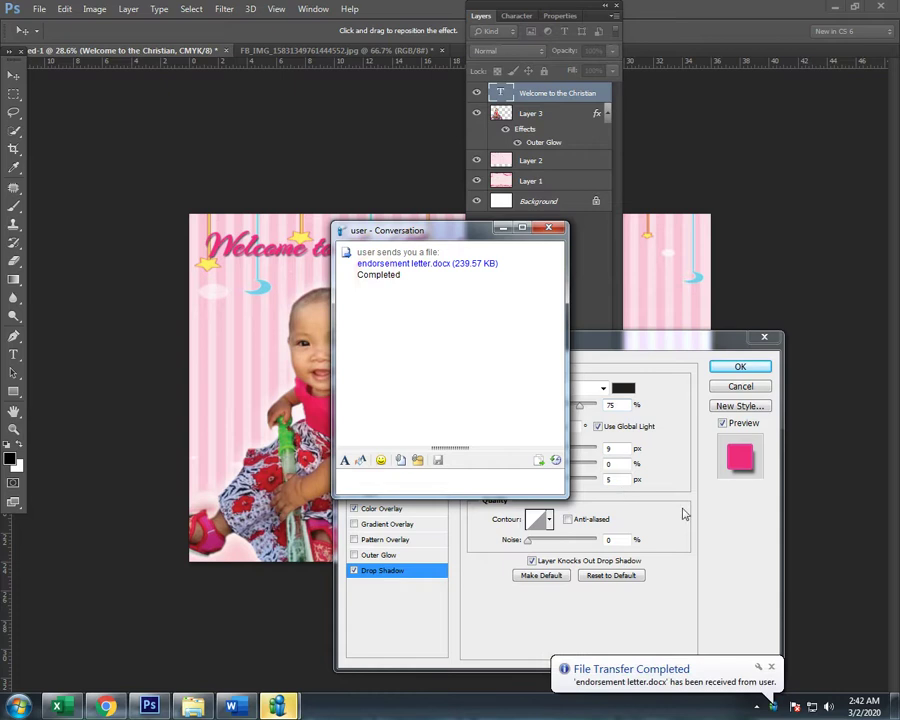
click(744, 366)
click(748, 366)
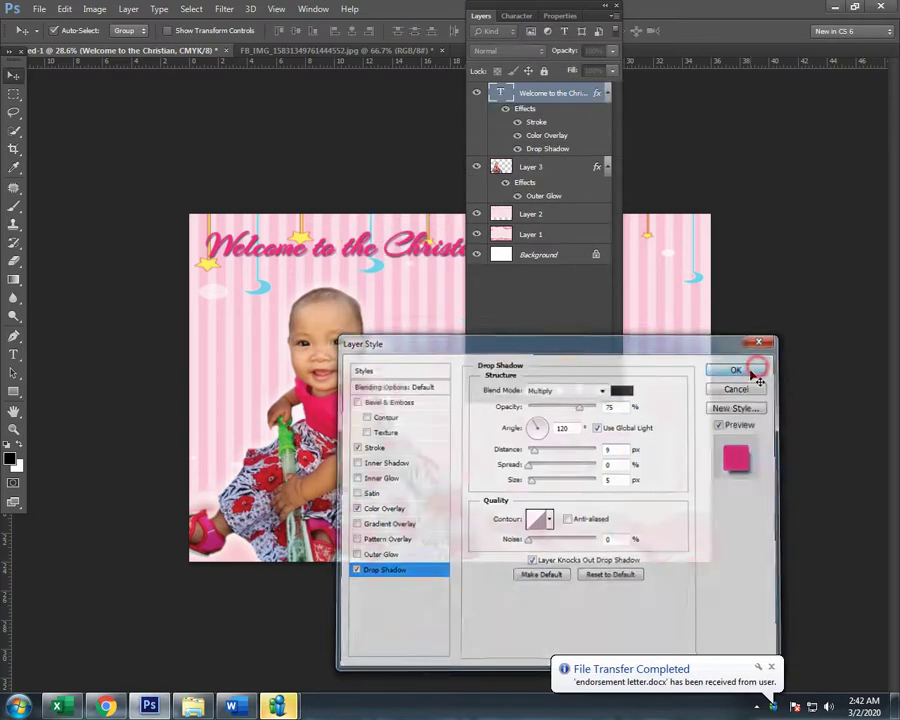
click(484, 17)
Step: Append ' World' to the title after 'Christian'
scroll(390, 330, down, 1)
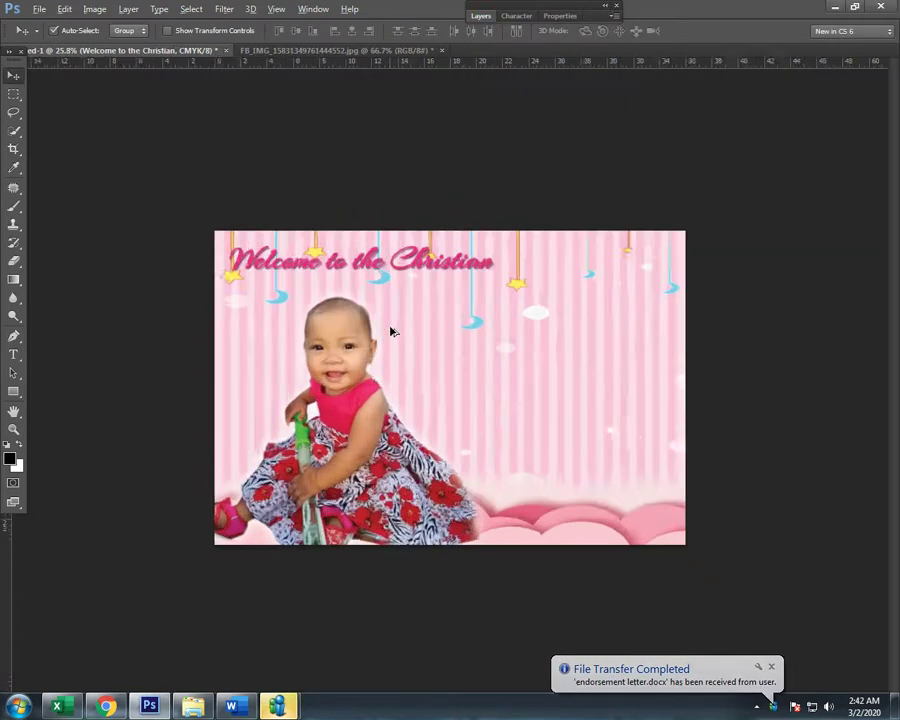
scroll(228, 296, up, 3)
key(t)
scroll(441, 310, up, 2)
click(538, 160)
text(Wo)
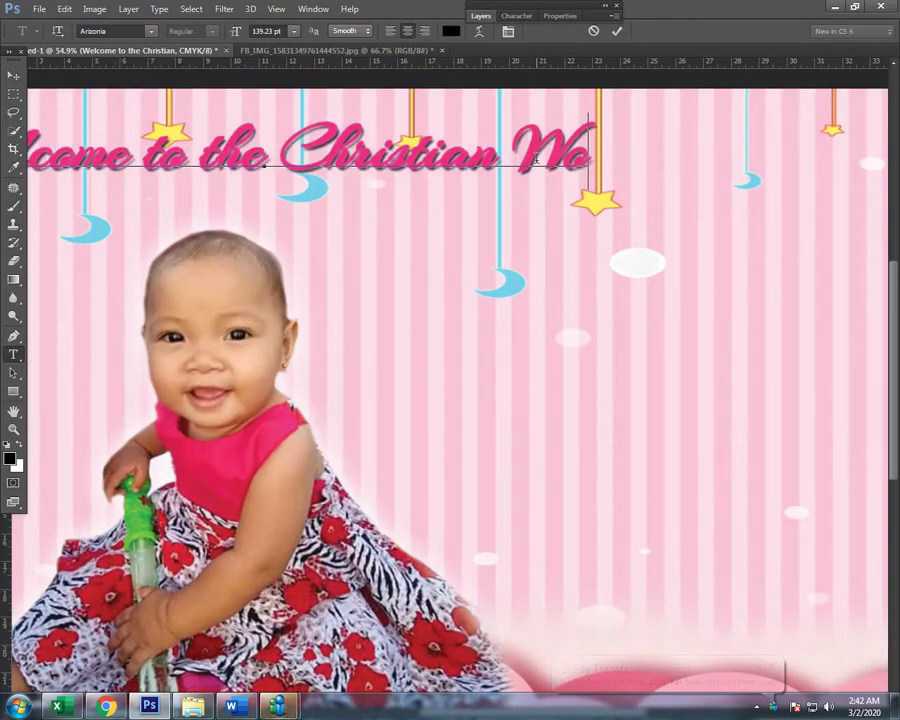
text(rld)
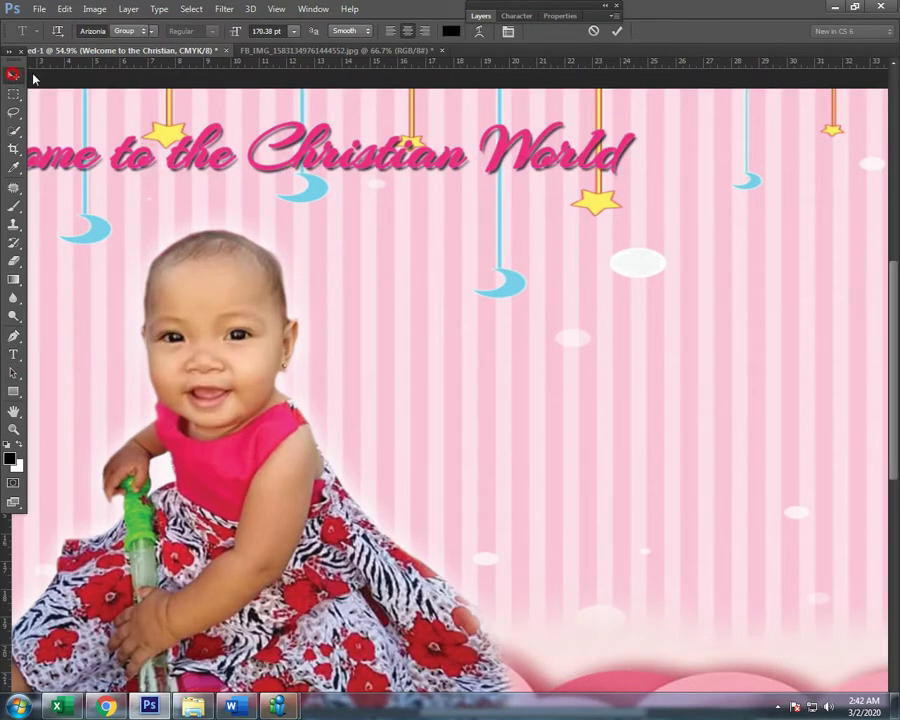
Step: Shift the title so 'Welcome' shows fully, then break it into two lines before 'Christian'
click(13, 75)
scroll(380, 315, down, 3)
drag(299, 226, 370, 214)
scroll(326, 264, up, 2)
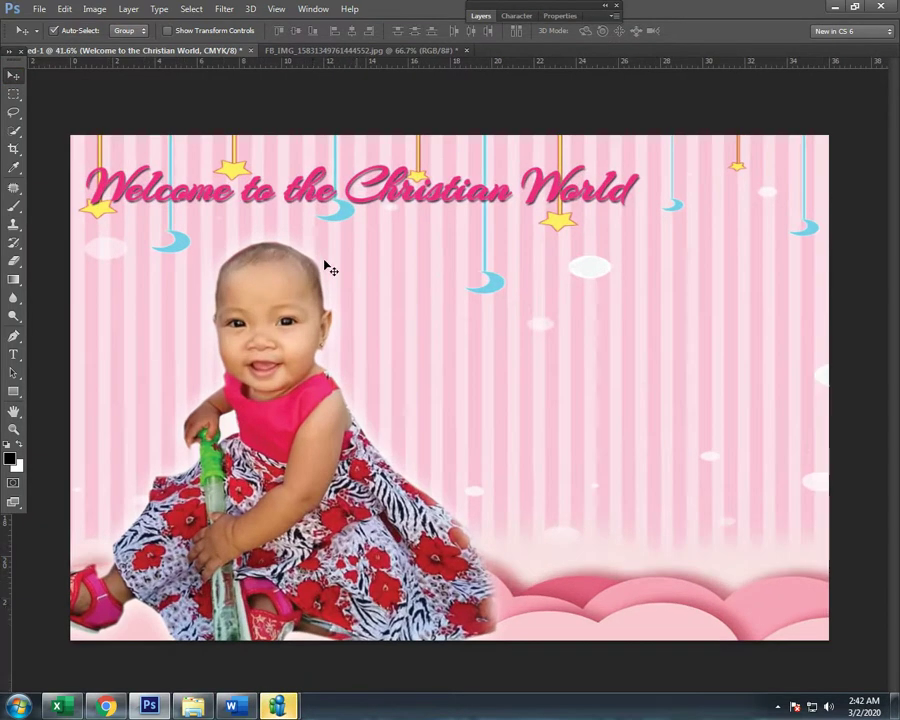
click(13, 354)
click(338, 189)
key(Return)
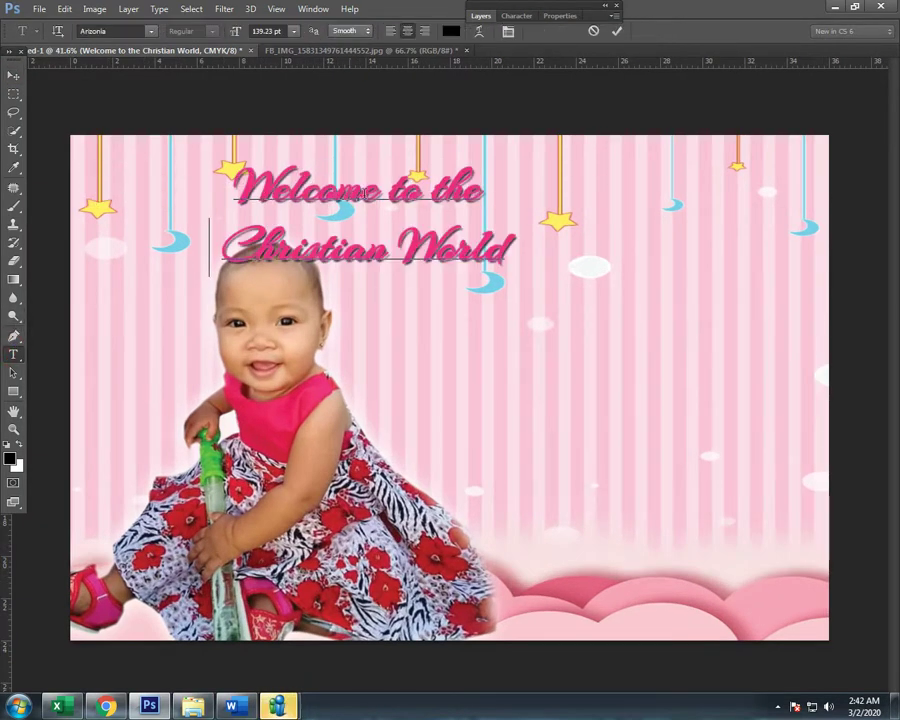
Step: Set the second line's tracking to 0 and raise the leading from 54 to about 114 pt
key(ctrl+a)
drag(219, 233, 567, 206)
click(516, 15)
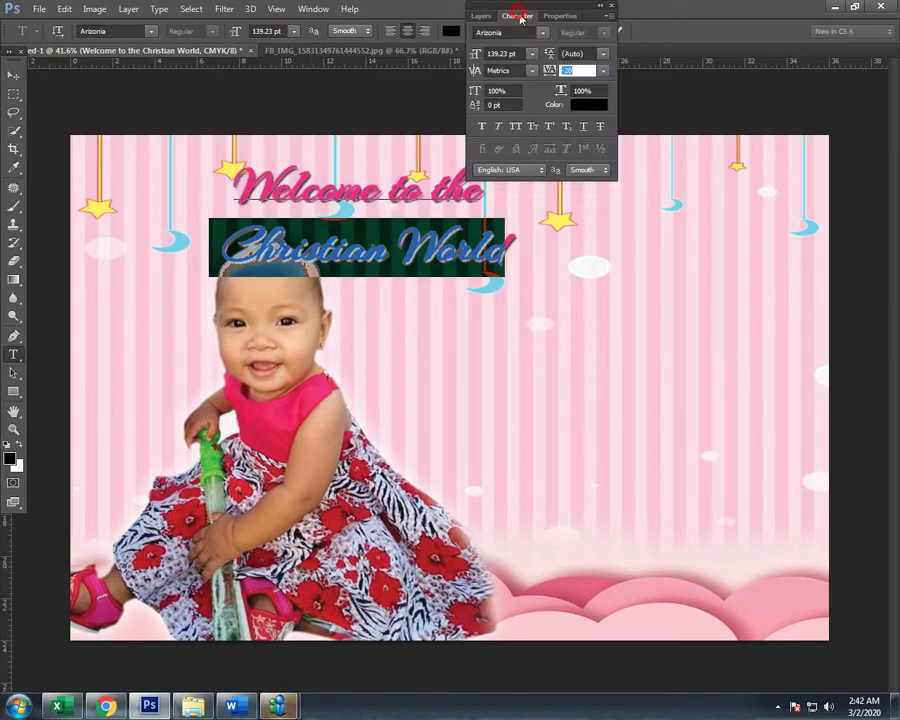
key(Up)
key(Up)
key(Up)
key(Up)
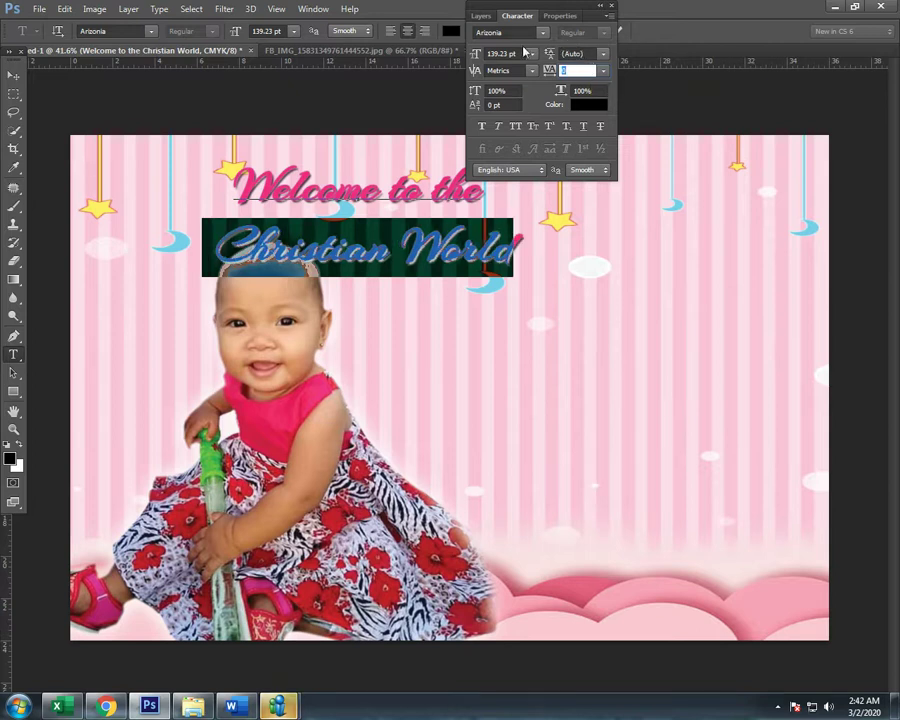
click(602, 53)
click(590, 53)
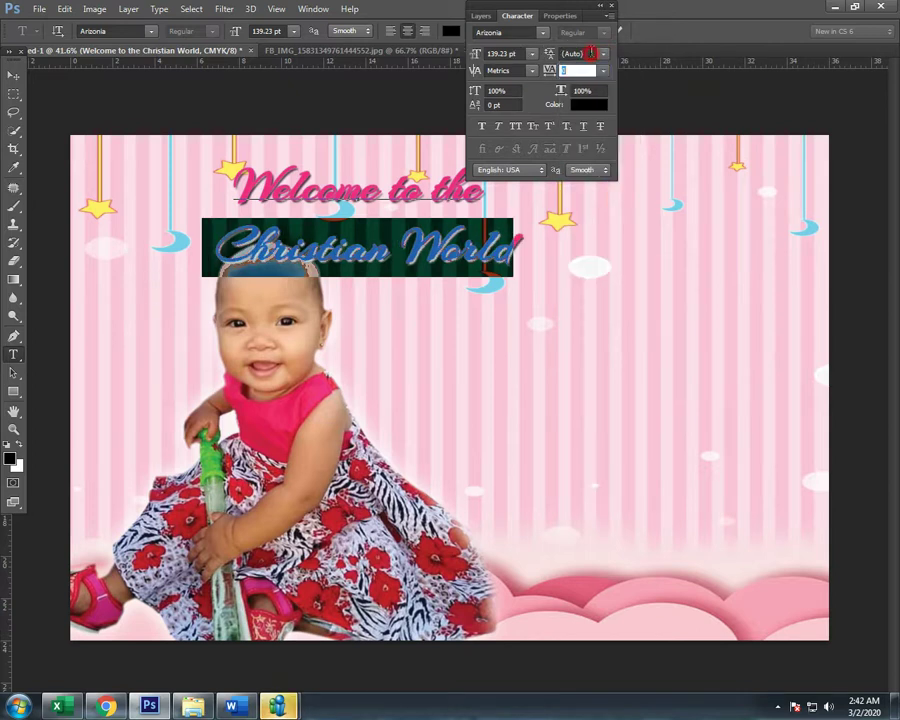
text(54)
key(Return)
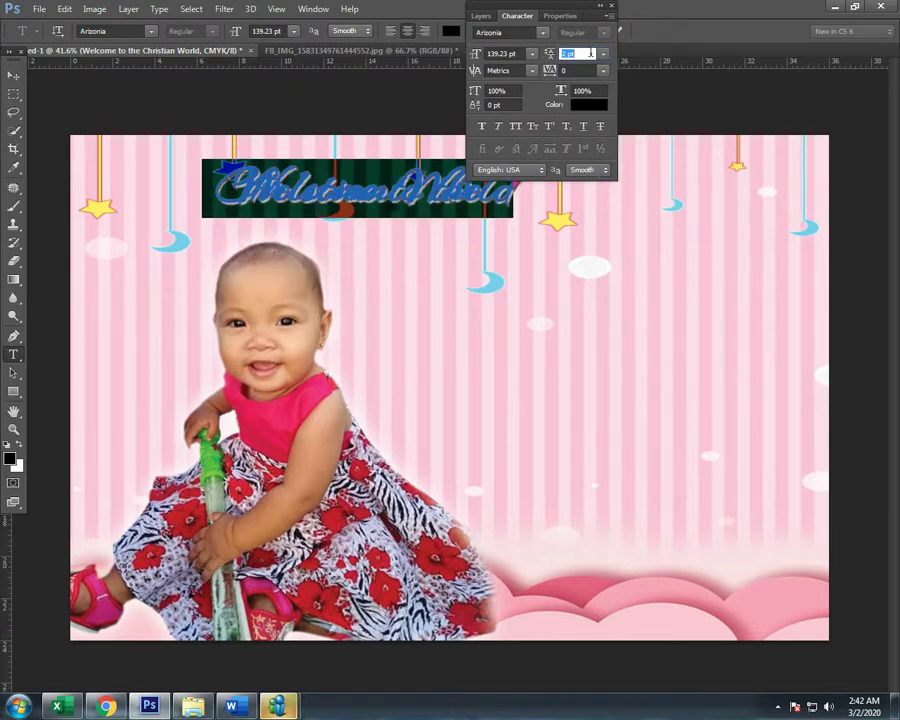
key(Up)
key(Up)
key(Up)
key(Up)
key(Up)
key(Up)
key(Up)
key(Up)
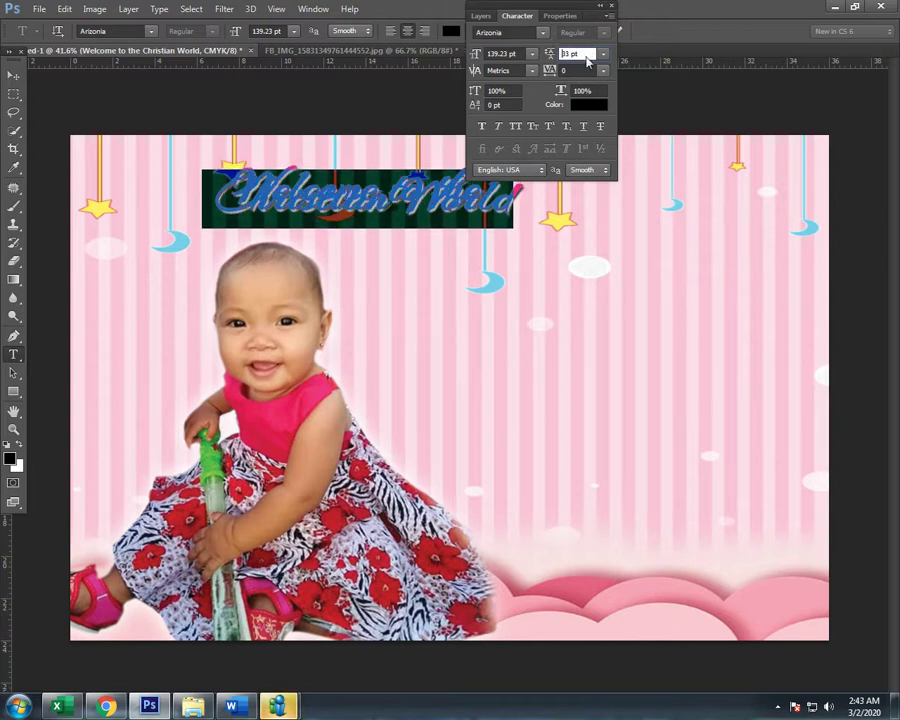
key(Up)
key(Up)
key(Up)
key(Up)
key(Up)
key(Up)
key(Up)
key(Up)
key(Up)
key(Up)
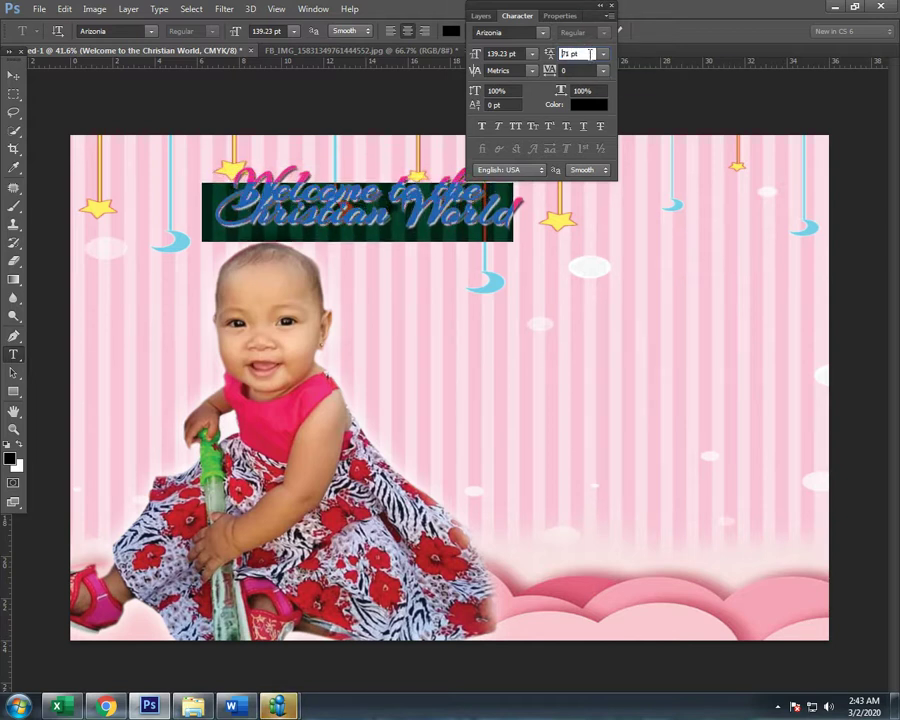
key(Up)
key(Up)
key(Up)
key(Up)
key(Up)
key(Up)
key(Up)
key(Up)
key(Up)
key(Up)
key(Up)
key(Up)
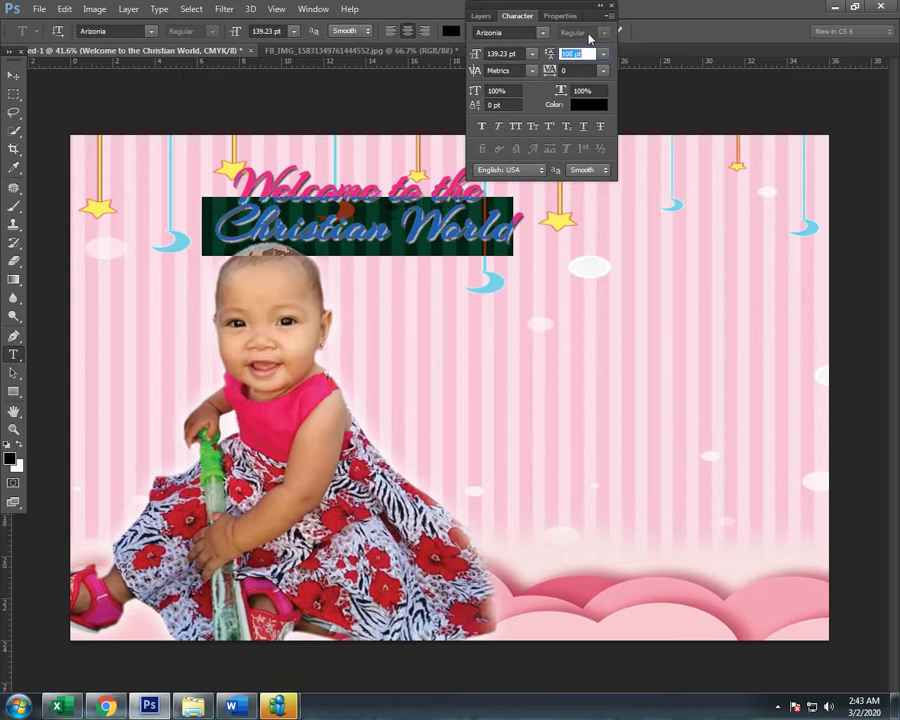
Step: Move the title toward the banner's top left and enlarge it slightly
click(13, 76)
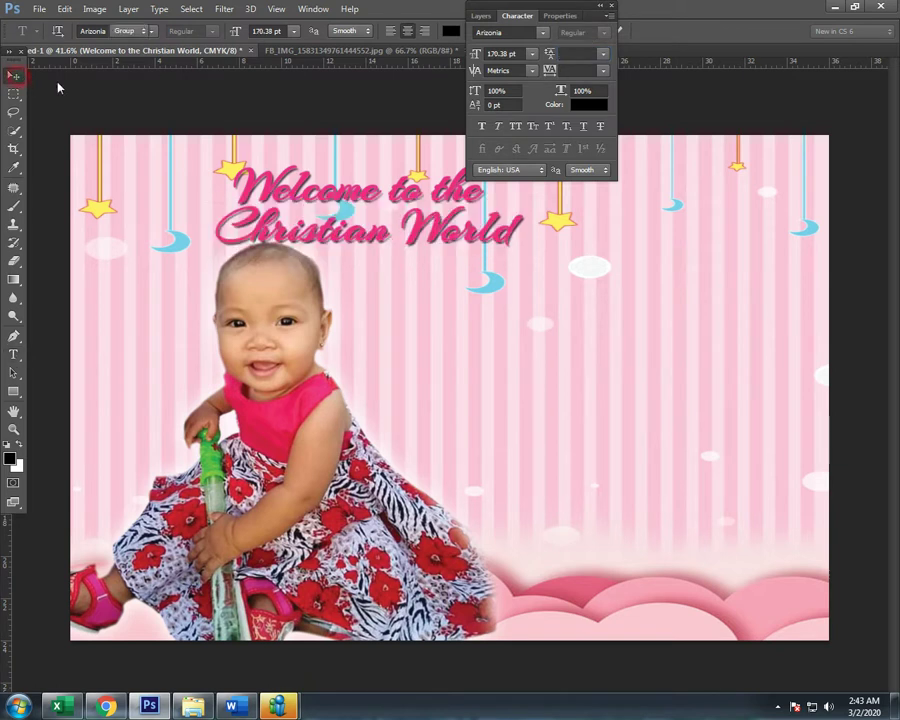
drag(466, 254, 337, 243)
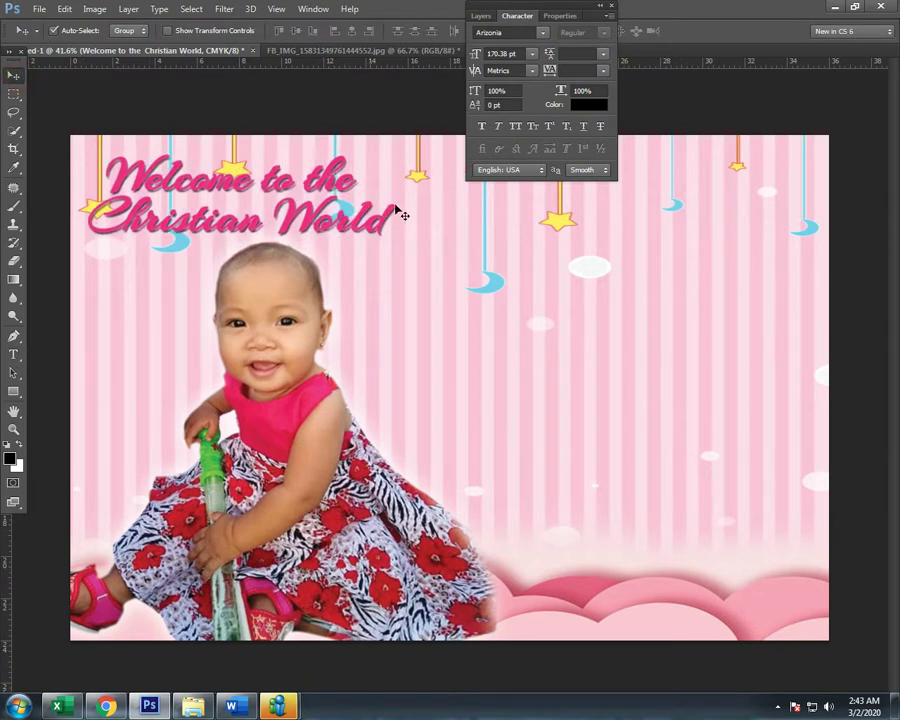
key(ctrl+t)
drag(397, 151, 415, 141)
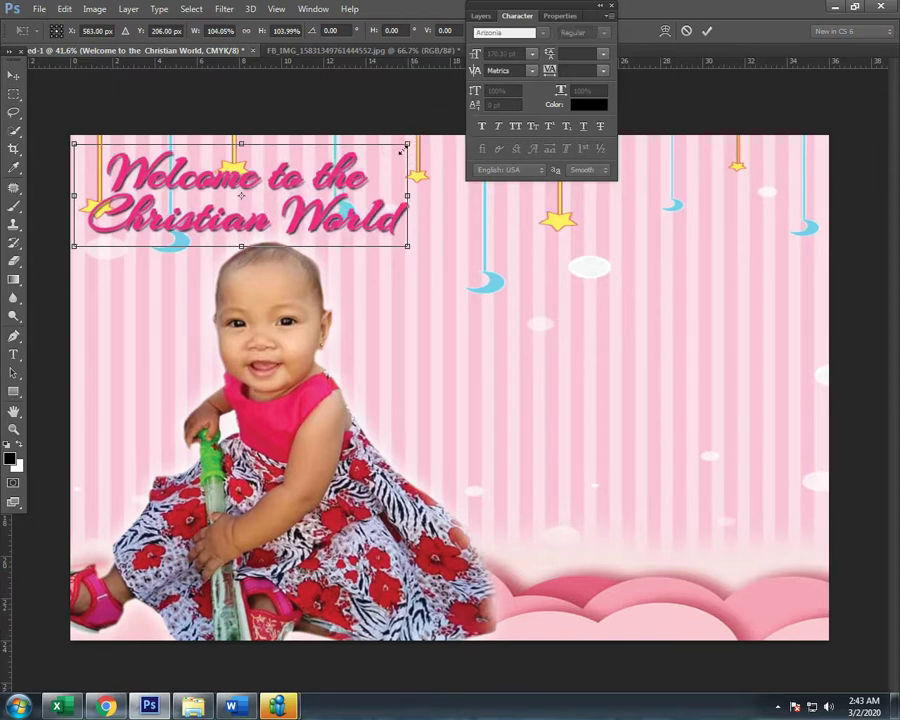
key(Return)
click(481, 16)
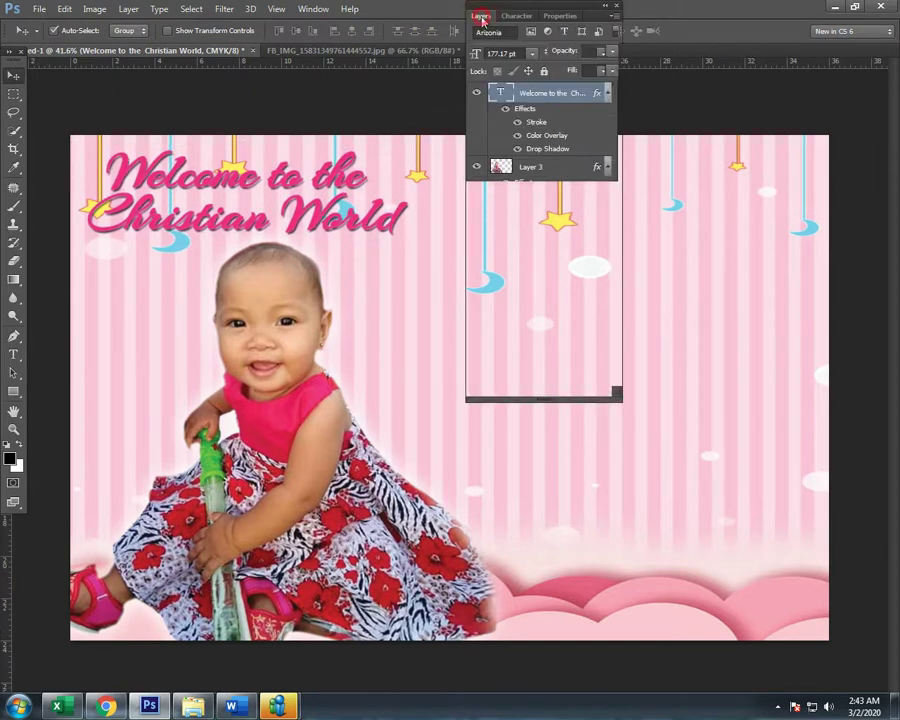
Step: Reopen the title's Layer Style, review the stroke, and tighten the drop shadow to size 2 px
double_click(577, 100)
double_click(594, 95)
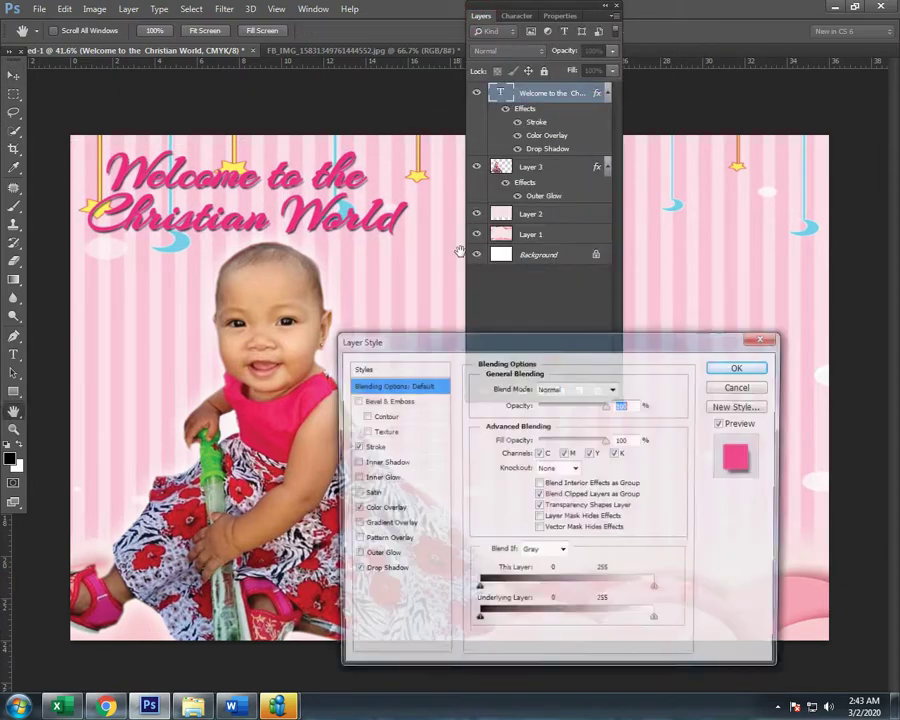
click(371, 446)
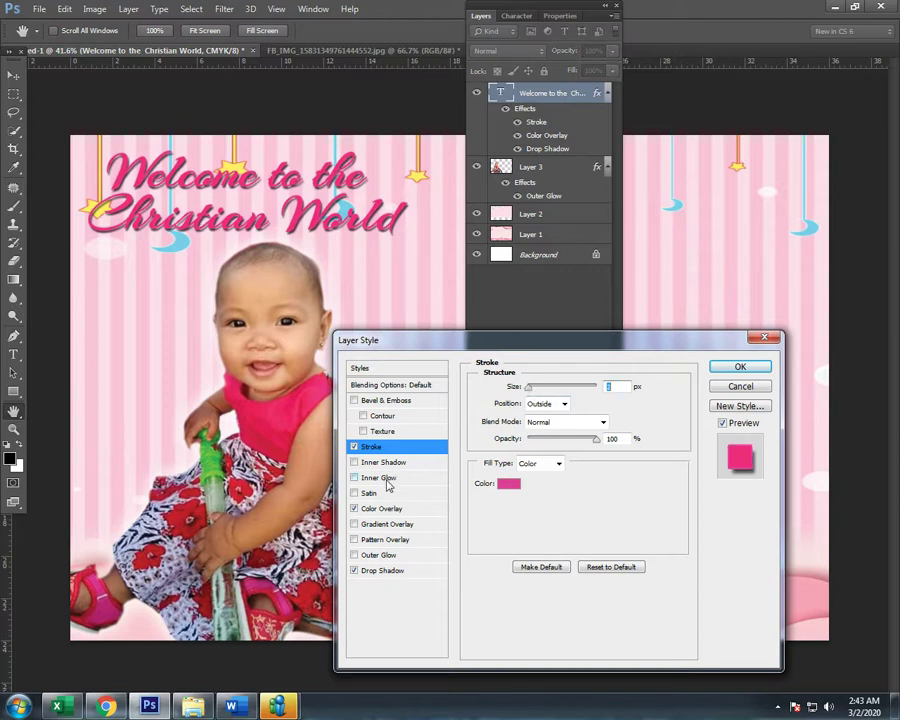
click(378, 570)
drag(530, 484, 535, 452)
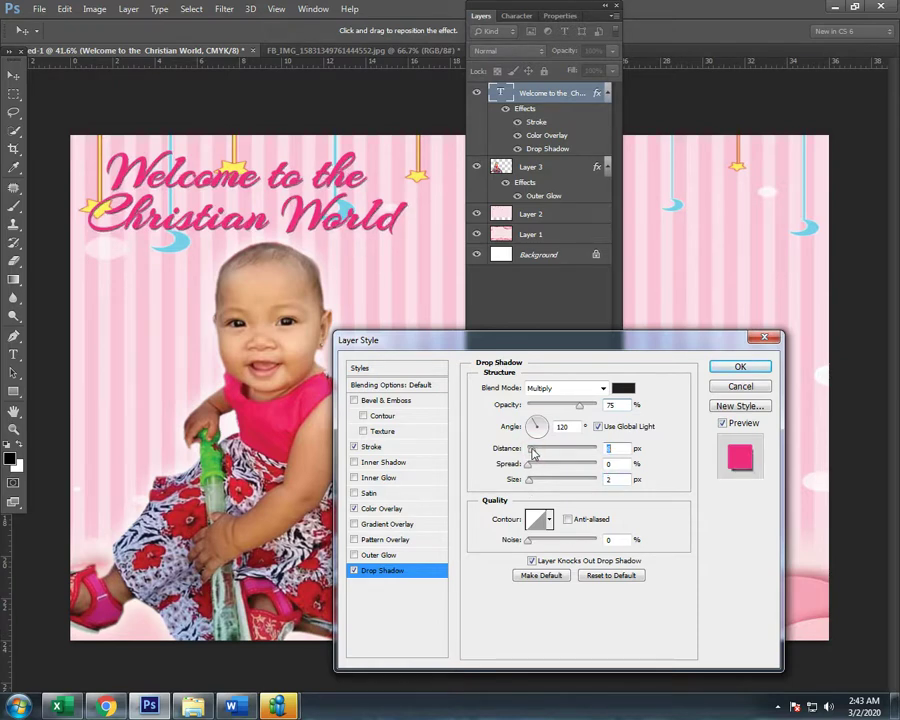
click(740, 367)
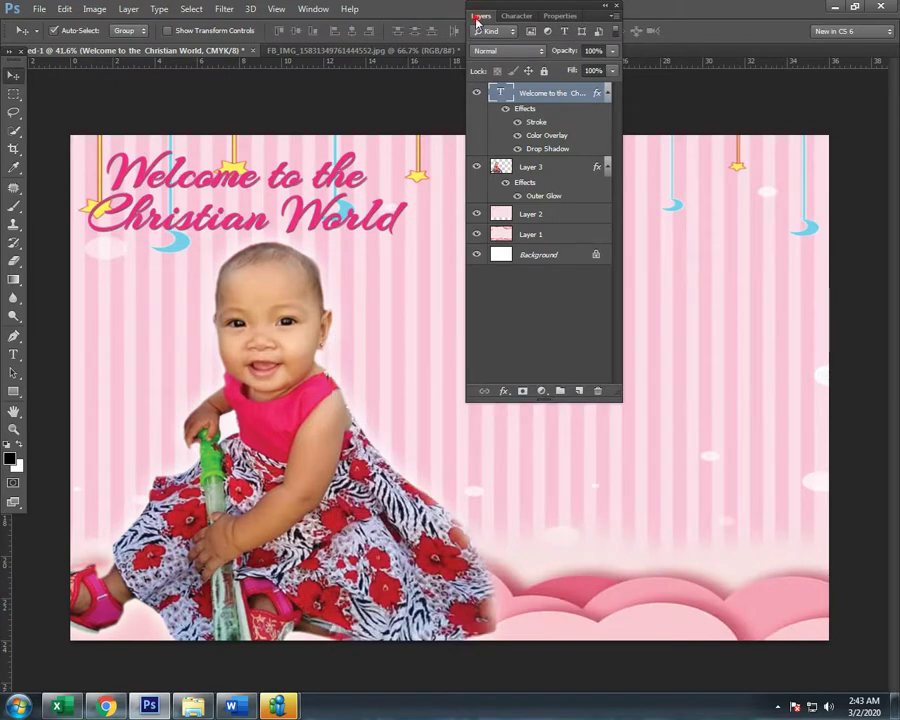
click(478, 17)
Step: Zoom out to the pink bokeh banner, dismiss the Facebook notification, and select Layer 3
mouse_move(278, 706)
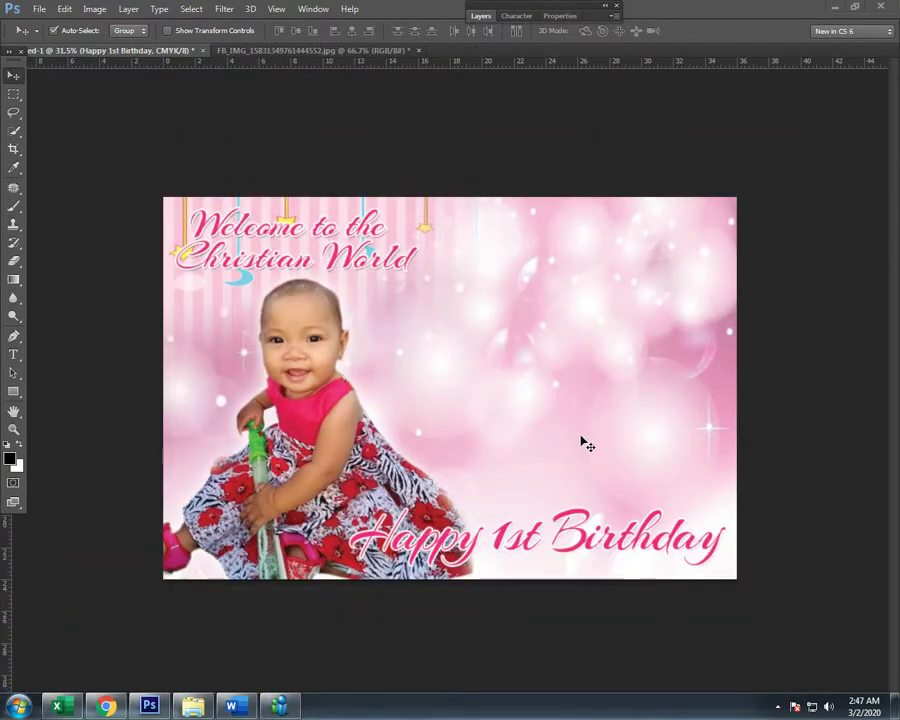
scroll(595, 476, down, 2)
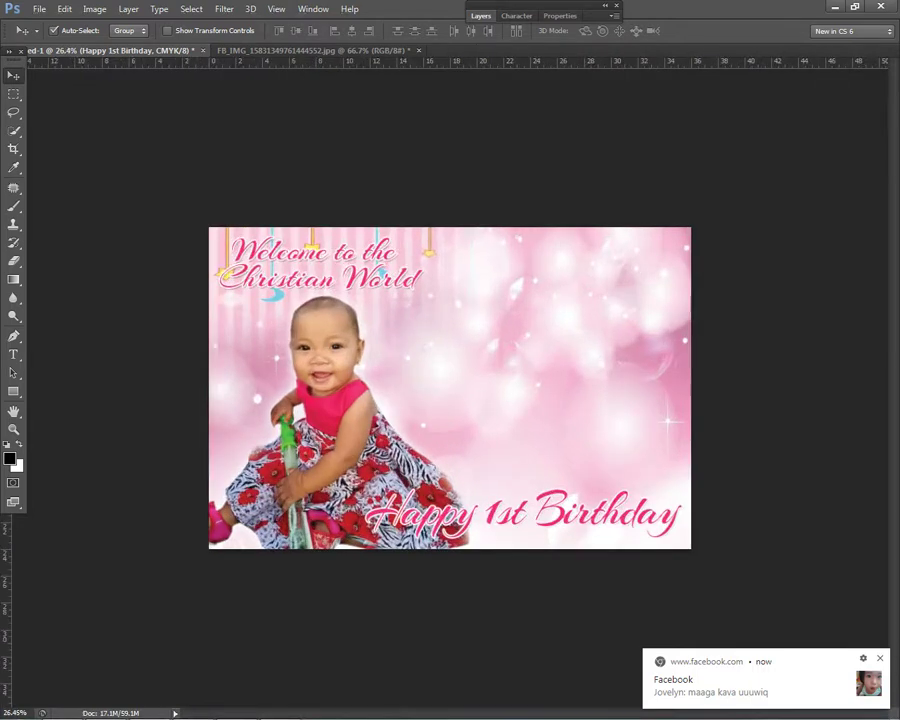
click(880, 658)
scroll(620, 465, down, 2)
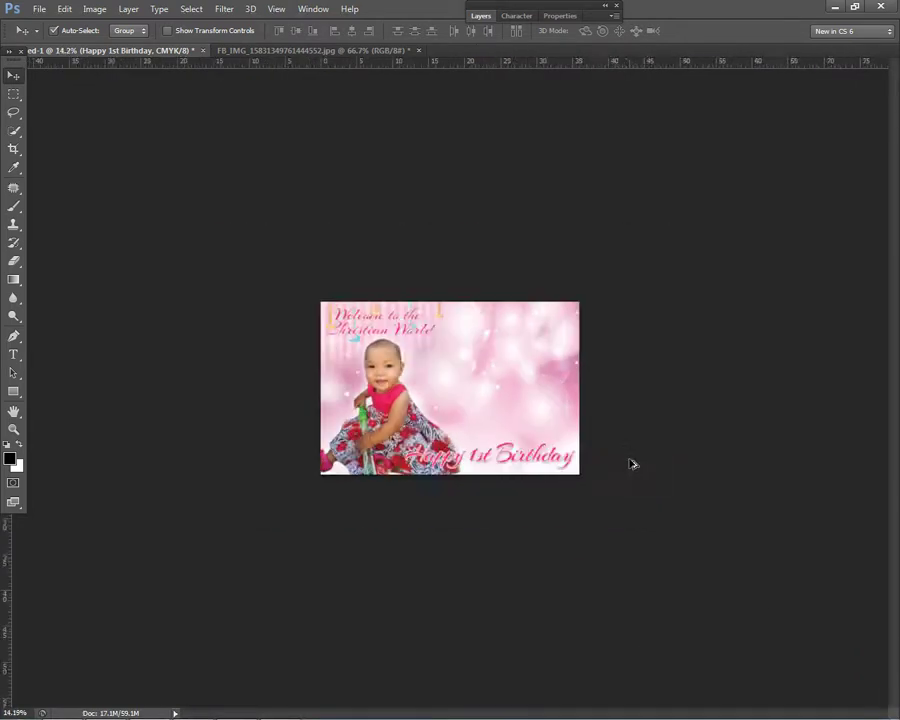
scroll(622, 452, up, 3)
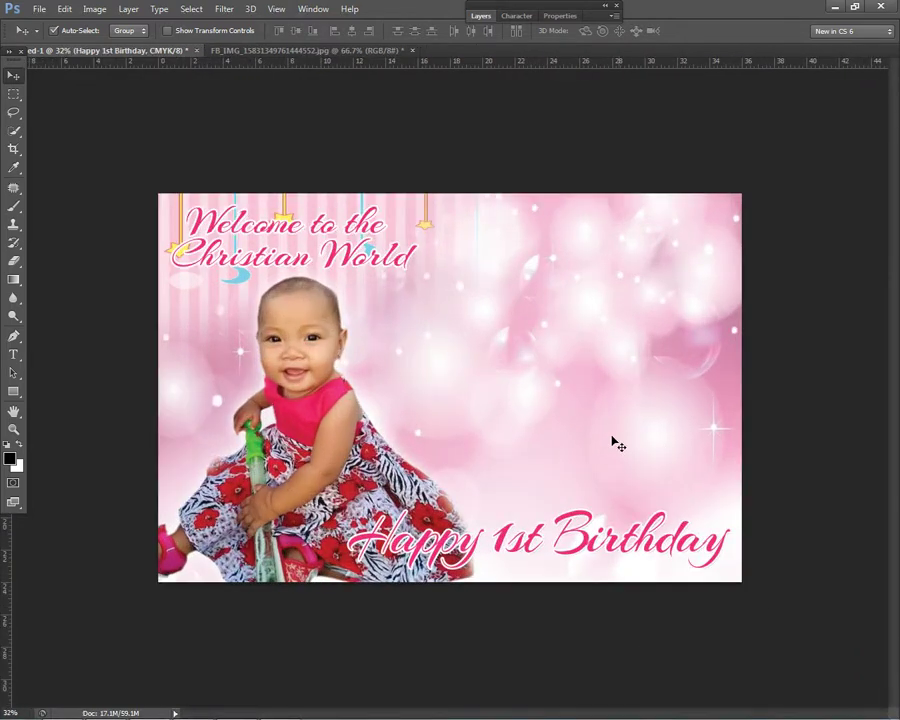
right_click(352, 425)
click(365, 426)
scroll(365, 426, down, 1)
scroll(42, 692, up, 1)
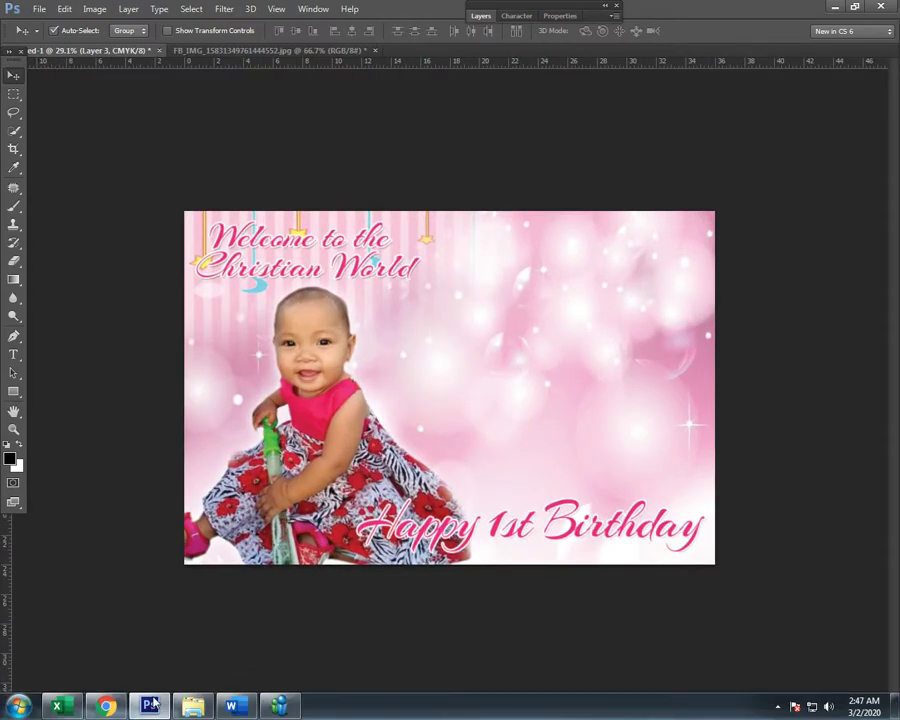
Step: Drag the second baby photo from the folder onto the banner and move it right
click(193, 704)
double_click(407, 7)
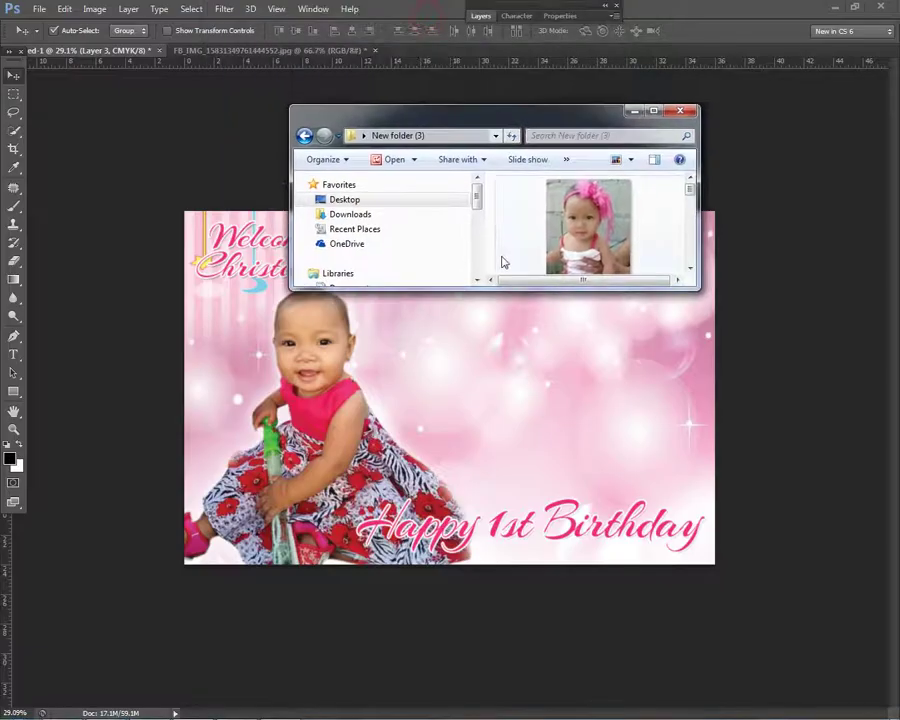
drag(586, 225, 542, 366)
key(Return)
drag(476, 370, 514, 340)
Step: Select the photo's layer from the canvas
scroll(548, 343, up, 2)
scroll(548, 343, up, 1)
scroll(514, 340, up, 2)
scroll(550, 335, down, 2)
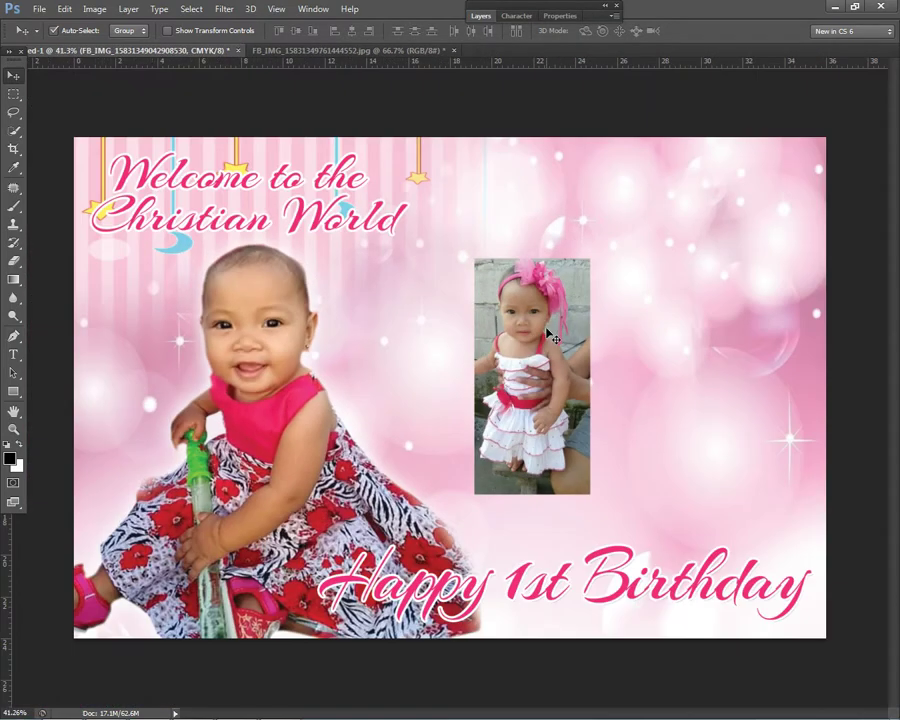
right_click(548, 342)
click(570, 338)
Step: Select all, accept rasterizing the photo, and cut it off the banner
key(ctrl+a)
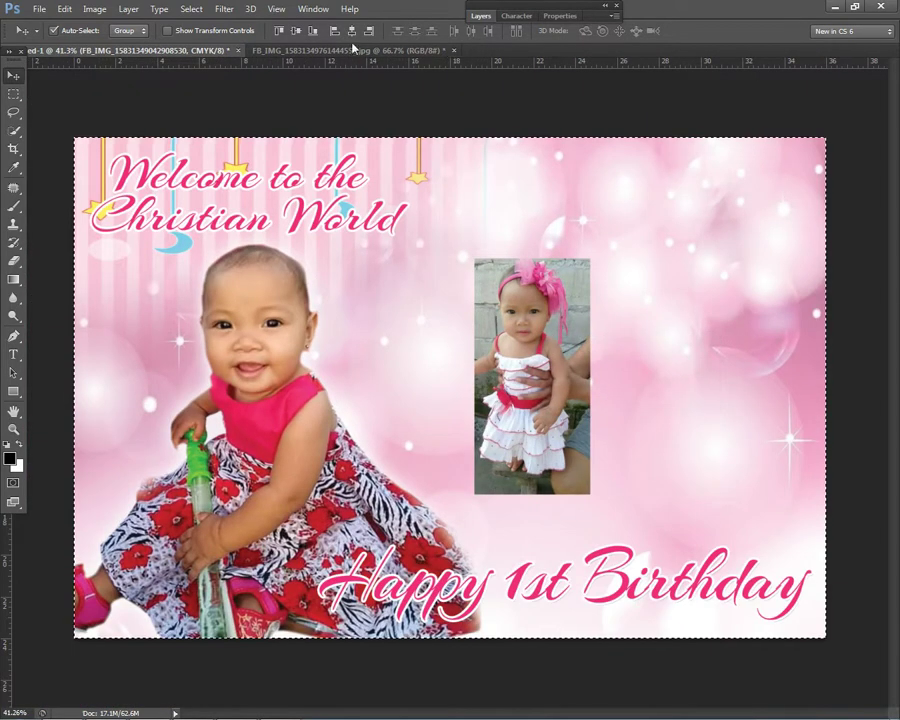
key(m)
click(446, 231)
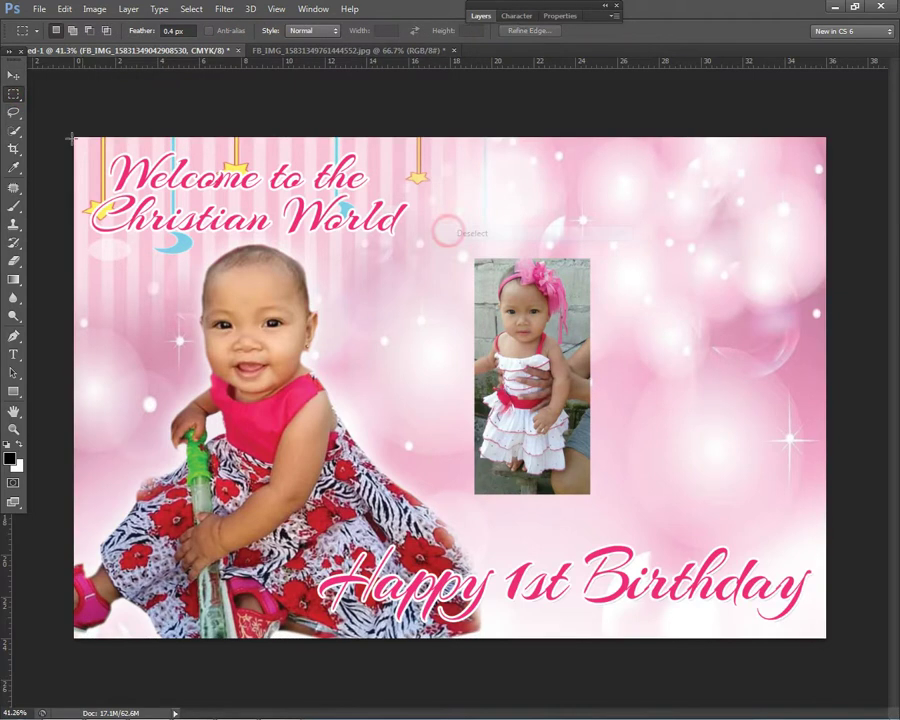
click(15, 80)
key(ctrl+a)
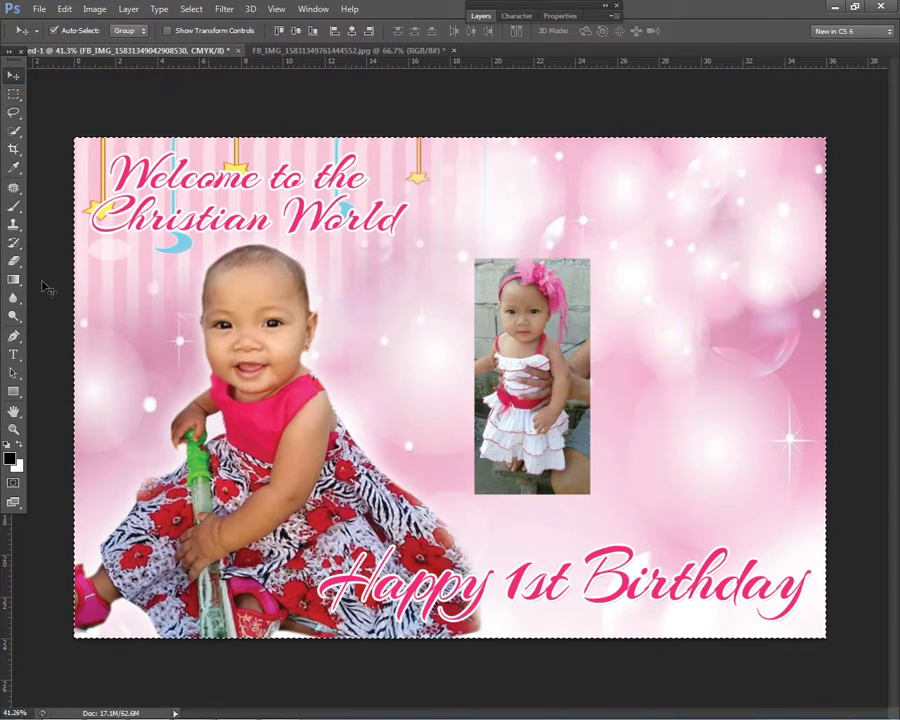
click(14, 261)
click(535, 347)
click(423, 280)
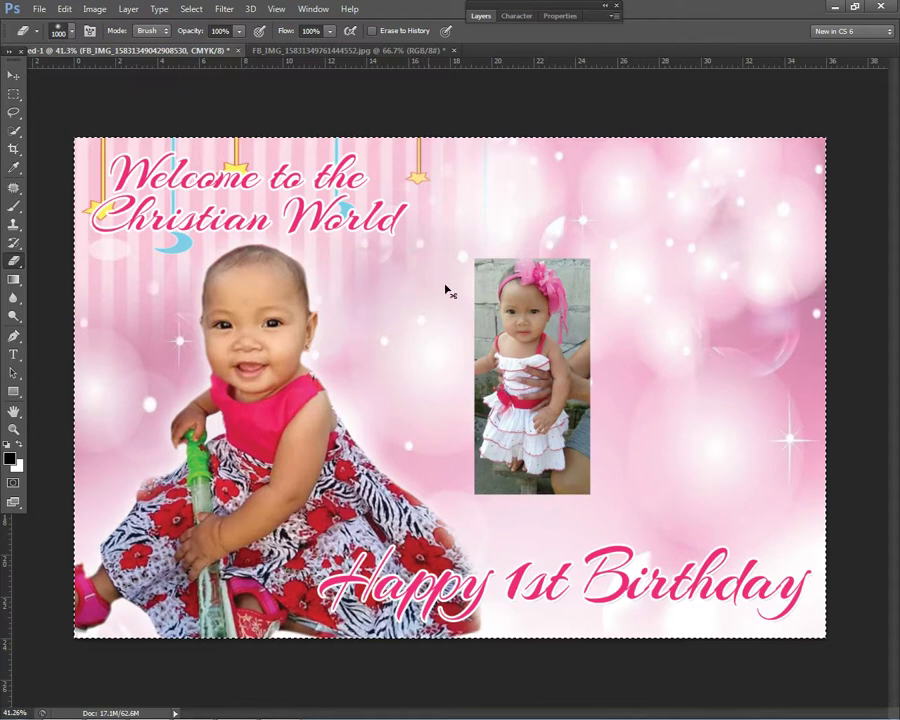
key(Delete)
Step: Create a new blank document for the cut-out photo
click(38, 9)
click(40, 21)
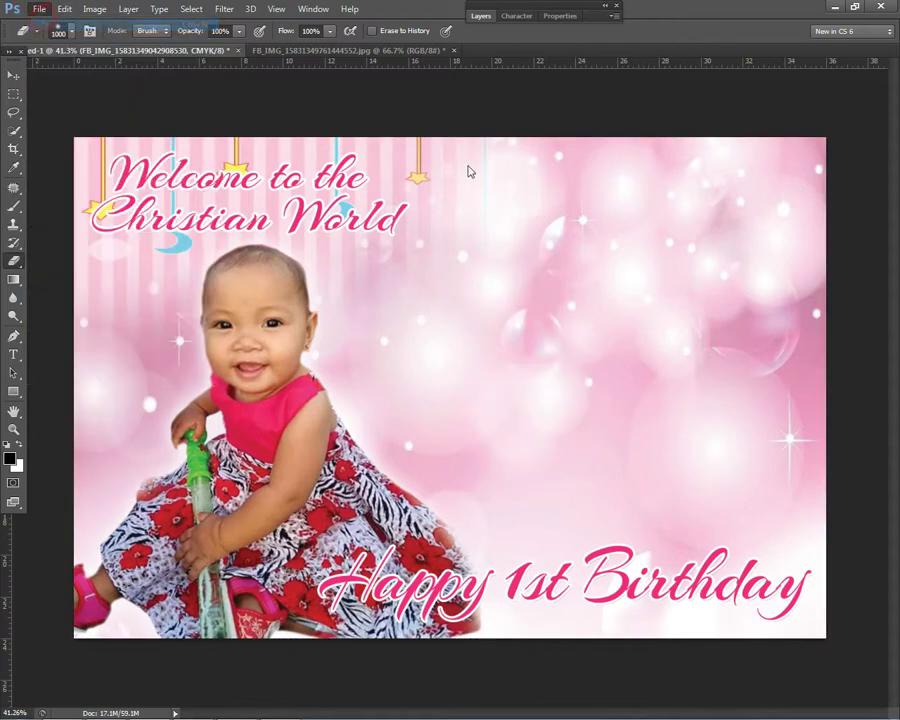
click(587, 185)
Step: Paste the baby photo into Untitled-2, fit it to the window, and pick the Pen tool
key(ctrl+v)
key(ctrl+minus)
key(ctrl+0)
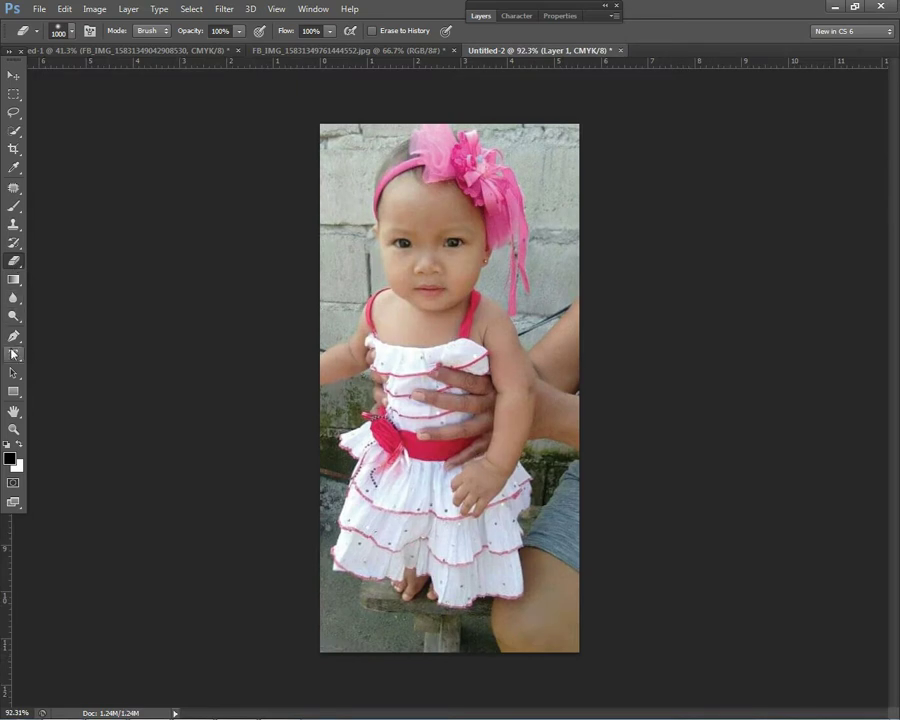
click(14, 336)
scroll(284, 346, up, 2)
scroll(300, 360, up, 2)
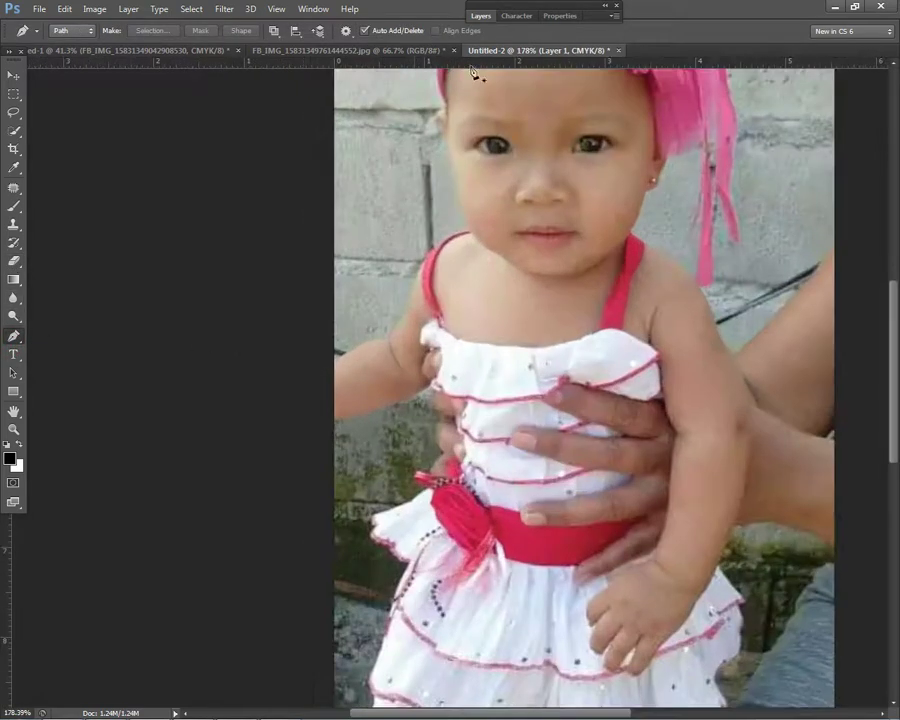
click(481, 16)
click(483, 16)
scroll(373, 331, up, 2)
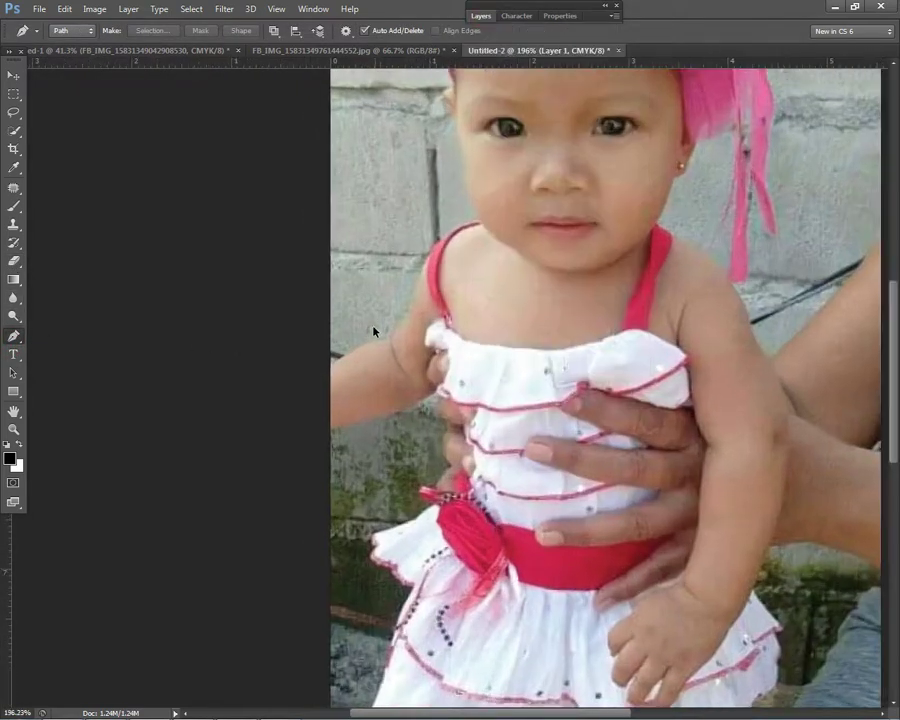
Step: Start the pen path at the baby's left arm and trace up the strap to the shoulder
click(323, 378)
click(369, 346)
click(393, 339)
click(411, 311)
click(439, 250)
click(454, 221)
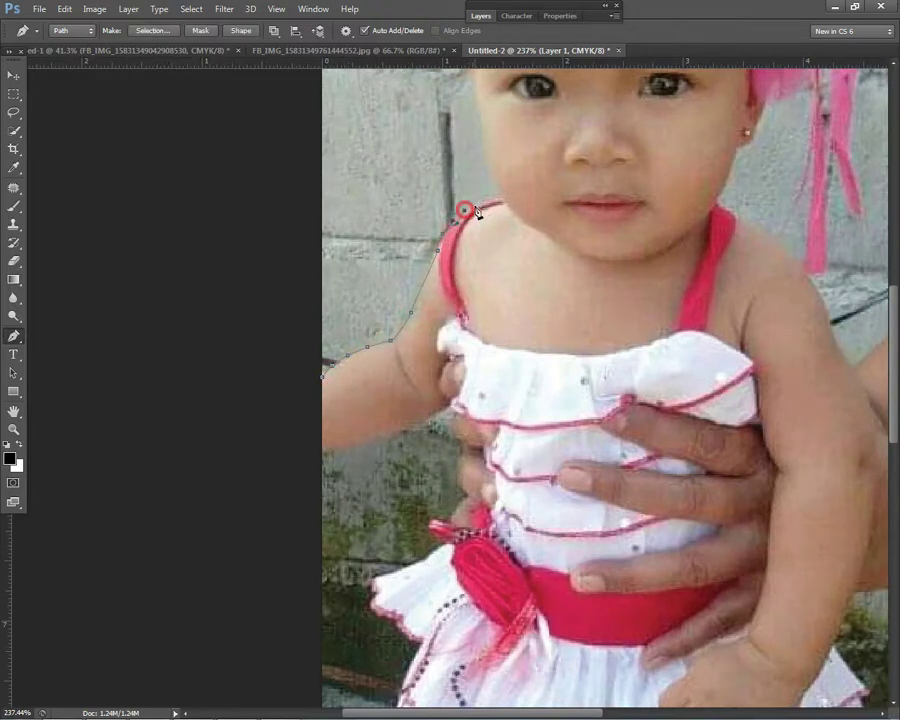
click(504, 197)
Step: Continue the path up along the baby's cheek
scroll(506, 202, up, 5)
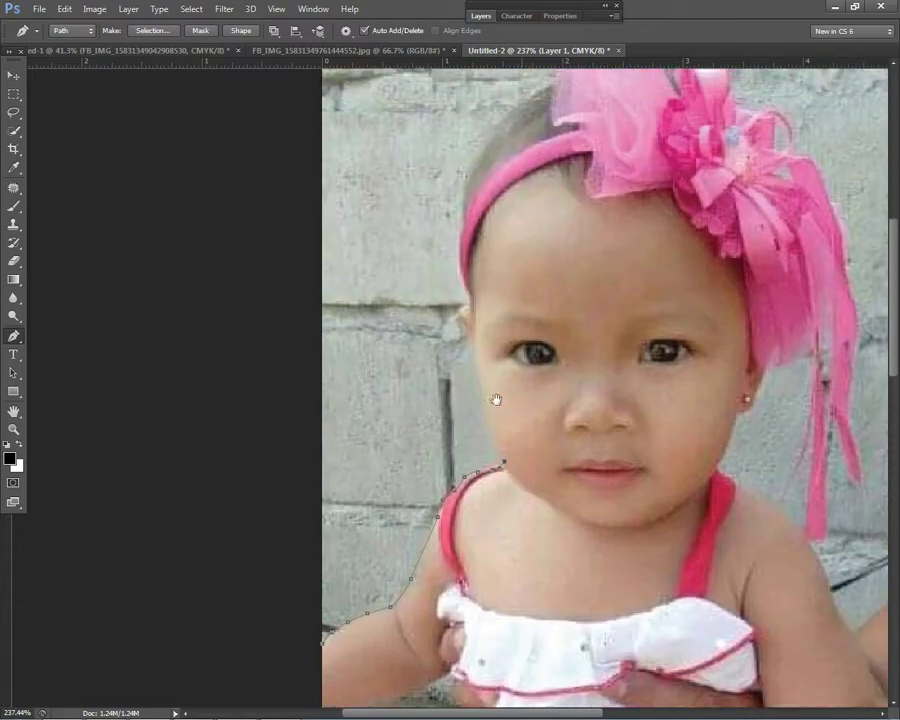
drag(496, 400, 495, 445)
click(485, 462)
click(482, 425)
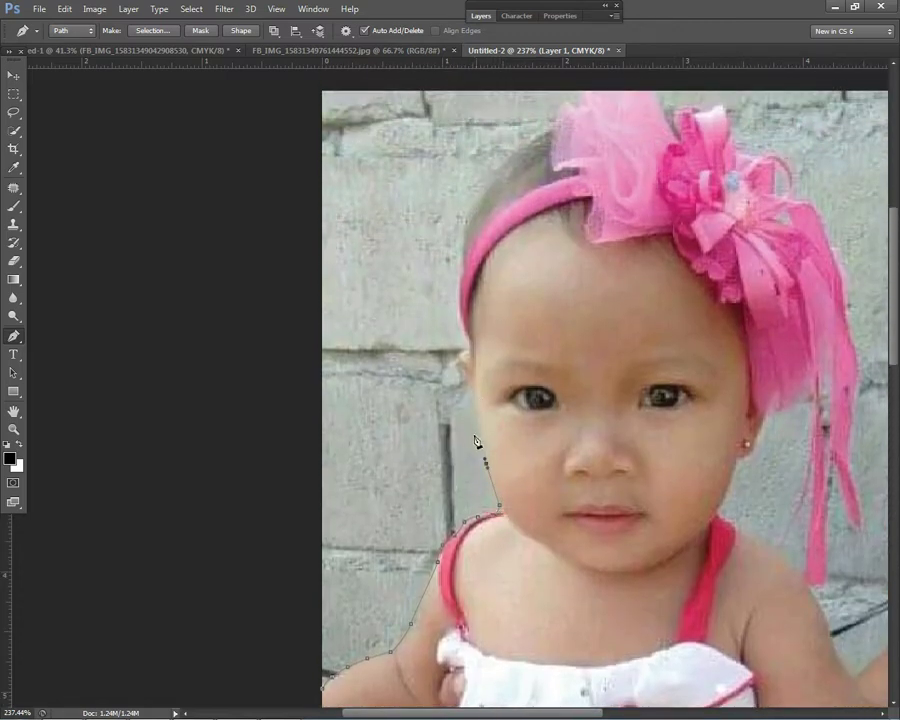
click(471, 389)
click(460, 358)
Step: Trace the path past the ear and up around the baby's head
click(464, 346)
click(460, 320)
click(457, 300)
click(451, 281)
click(459, 246)
click(466, 216)
click(478, 198)
click(488, 179)
click(556, 118)
Step: Trace the path along the top and down the right side of the pink bow
scroll(556, 118, down, 2)
scroll(519, 187, up, 1)
click(518, 181)
click(540, 175)
click(567, 172)
click(596, 190)
click(616, 190)
click(631, 215)
click(645, 222)
click(667, 244)
click(689, 265)
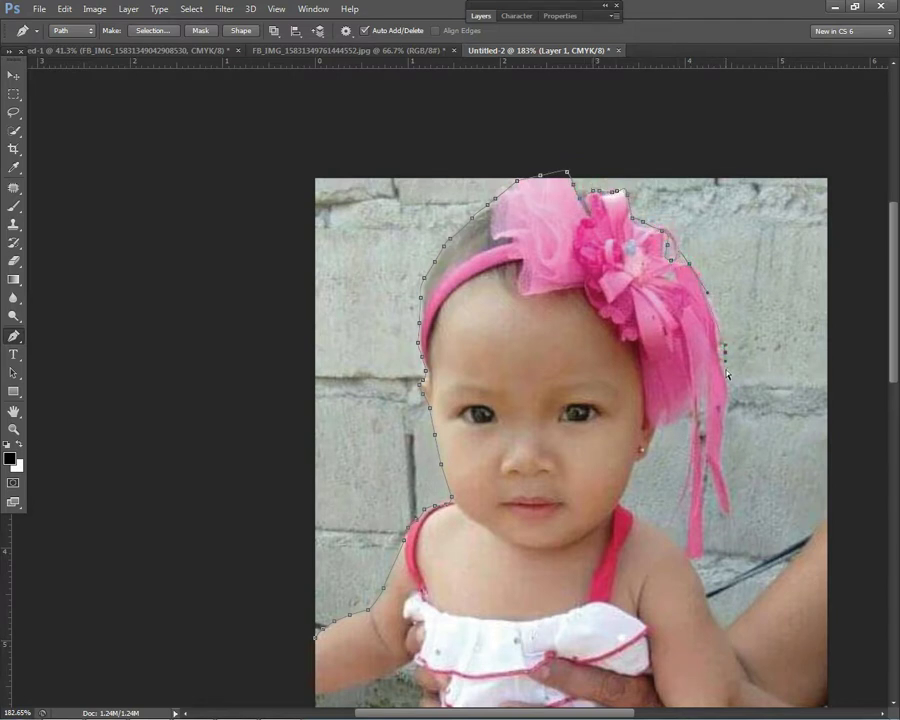
Step: Extend the path down the hanging ribbon and back in to the right shoulder
click(718, 448)
click(687, 556)
click(661, 423)
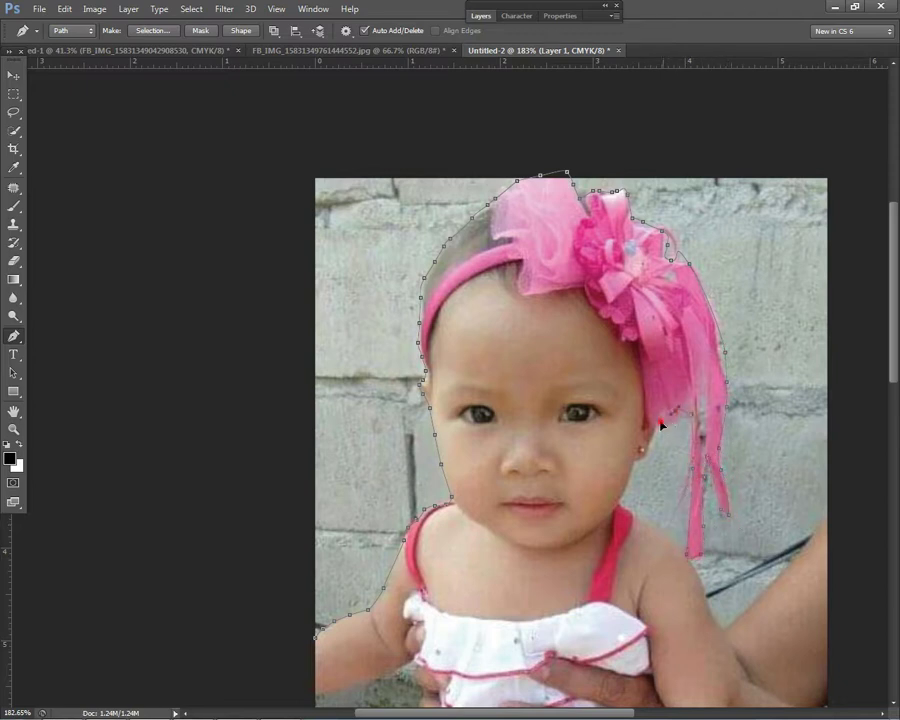
click(624, 488)
scroll(705, 591, down, 1)
Step: Continue the path down the right arm and the dress's right edge
drag(705, 591, 577, 357)
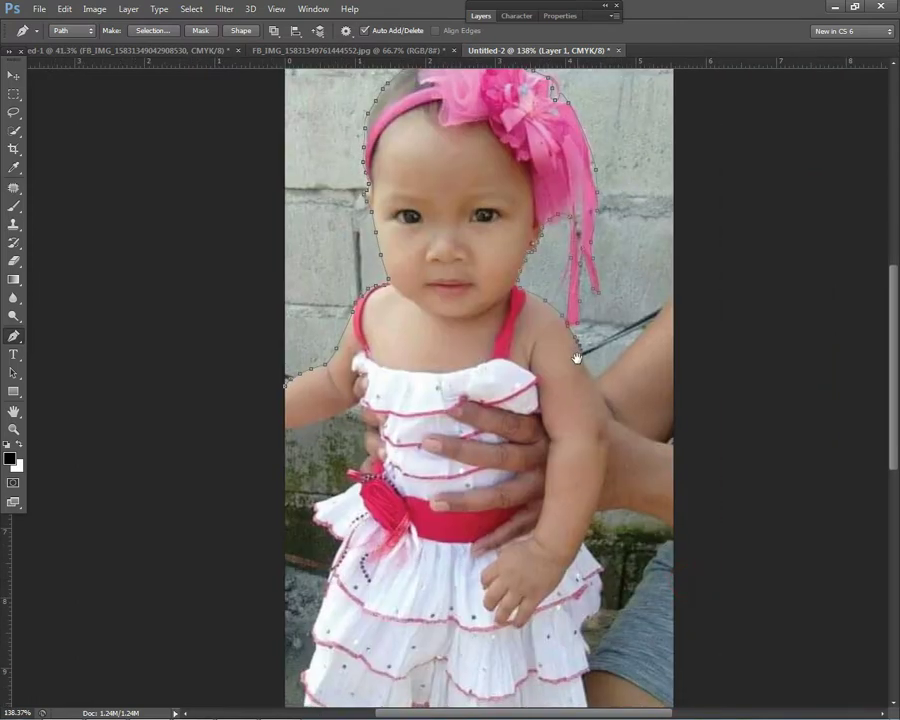
scroll(583, 363, up, 1)
drag(611, 422, 620, 466)
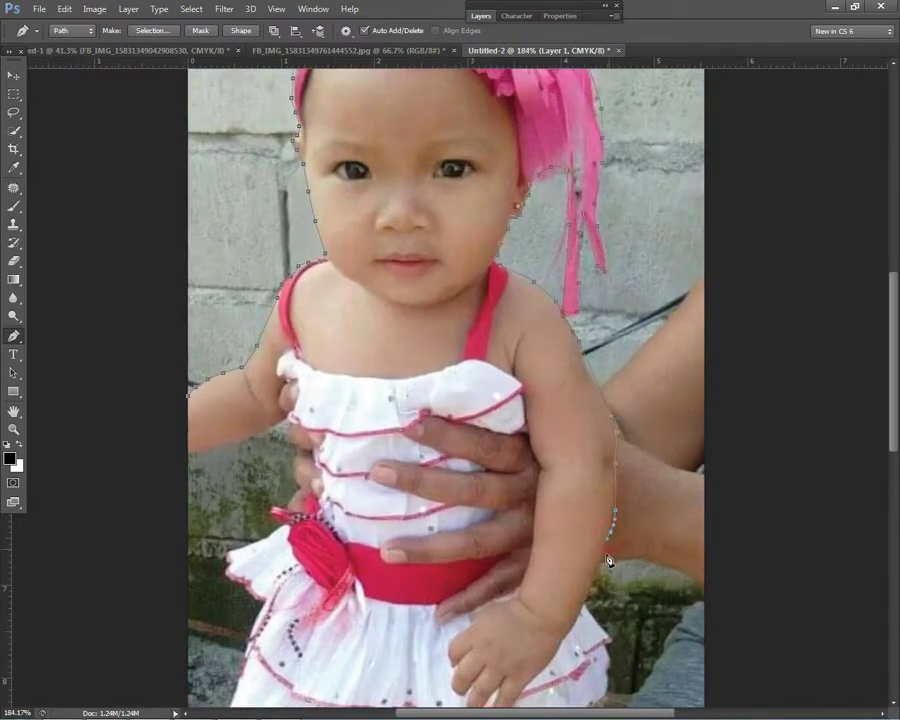
drag(593, 593, 581, 366)
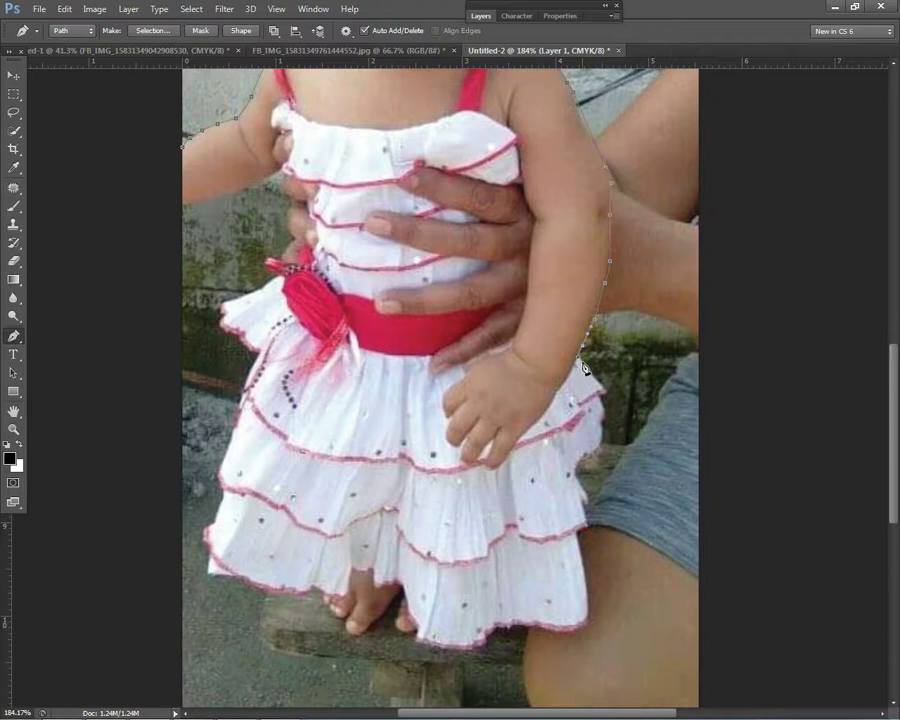
click(601, 438)
click(578, 537)
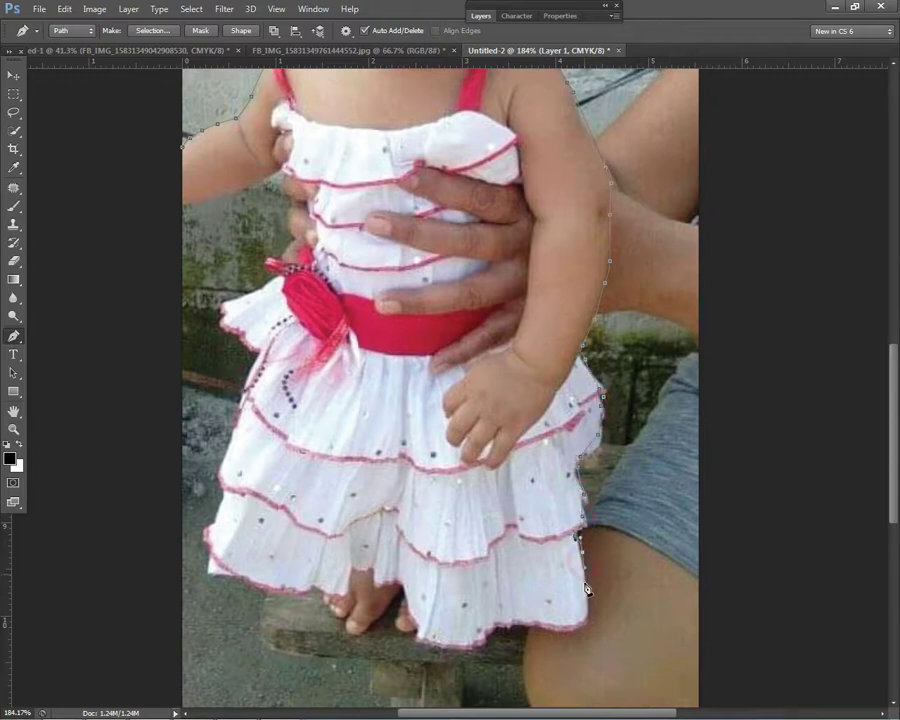
Step: Trace the path along the dress hem, around the feet and up the left edge
click(466, 645)
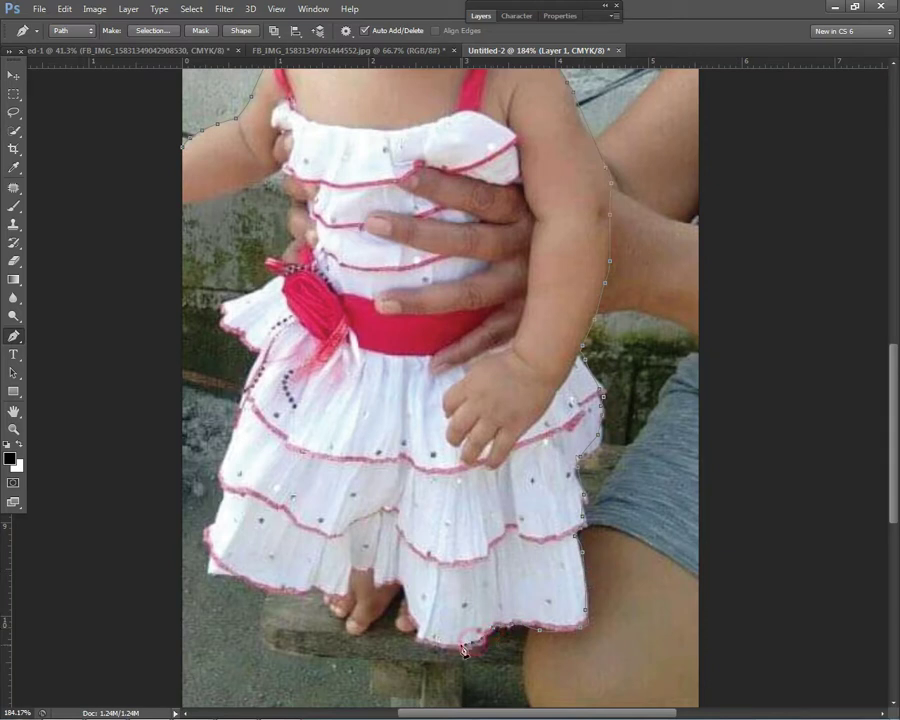
click(430, 650)
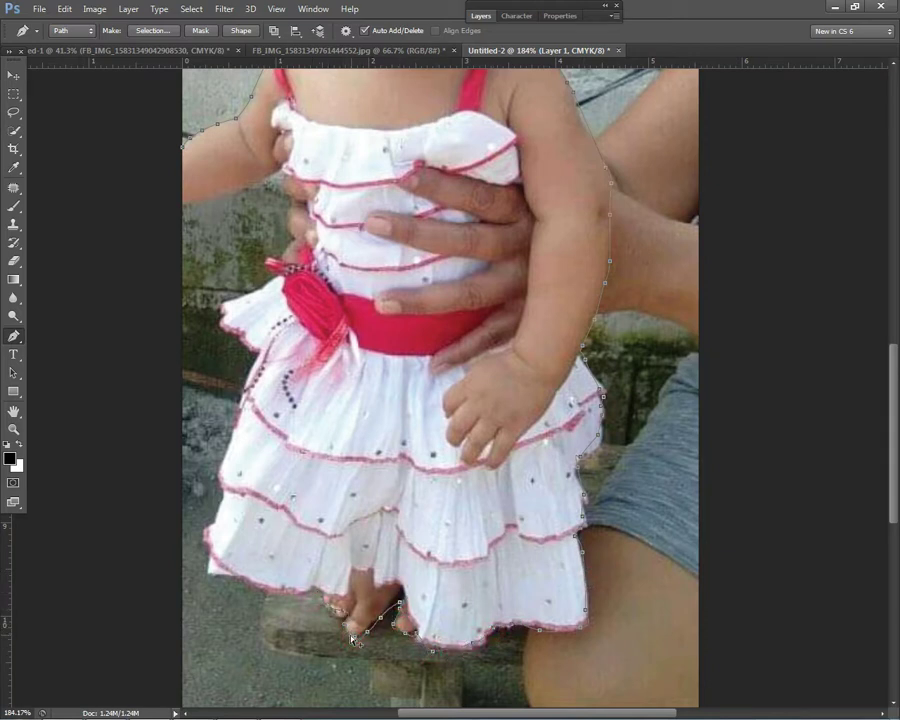
click(310, 587)
click(212, 568)
click(210, 514)
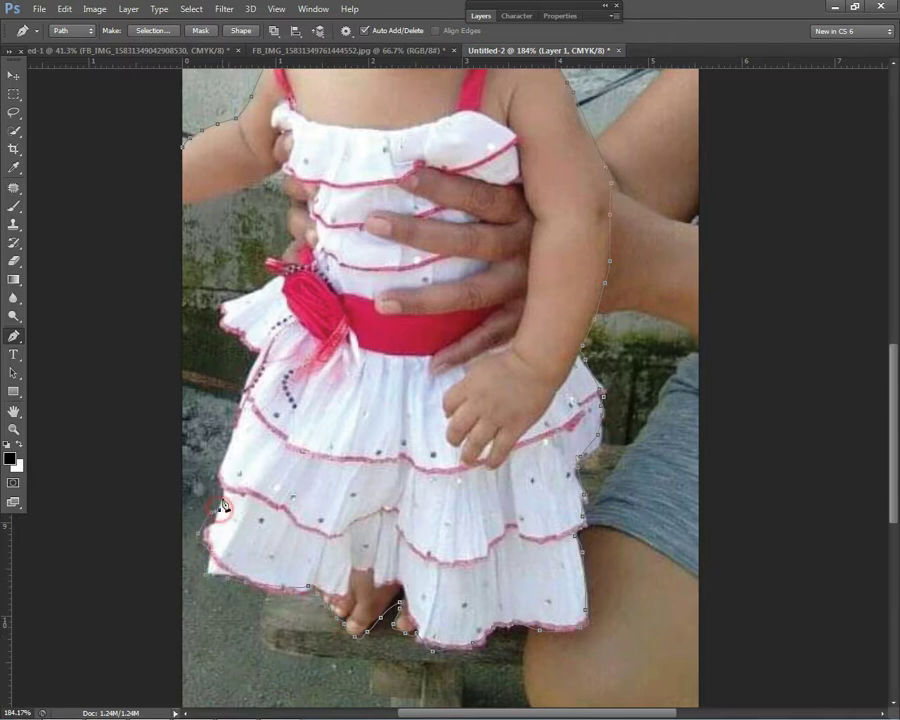
click(213, 519)
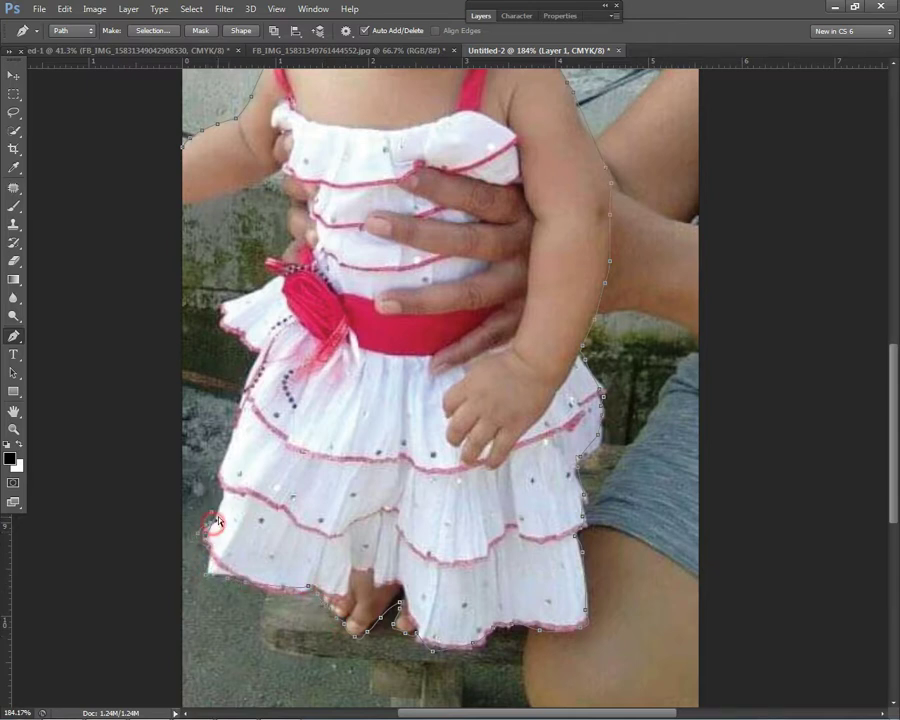
click(220, 499)
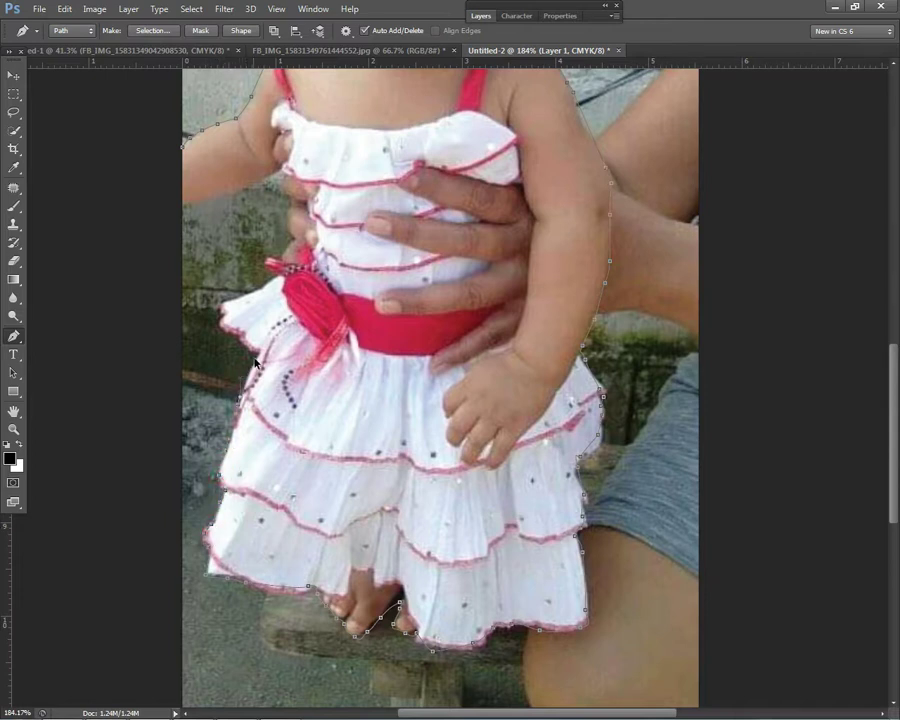
Step: Finish the left side, close the path at its start point, and bring up its context menu
scroll(248, 388, up, 2)
click(218, 318)
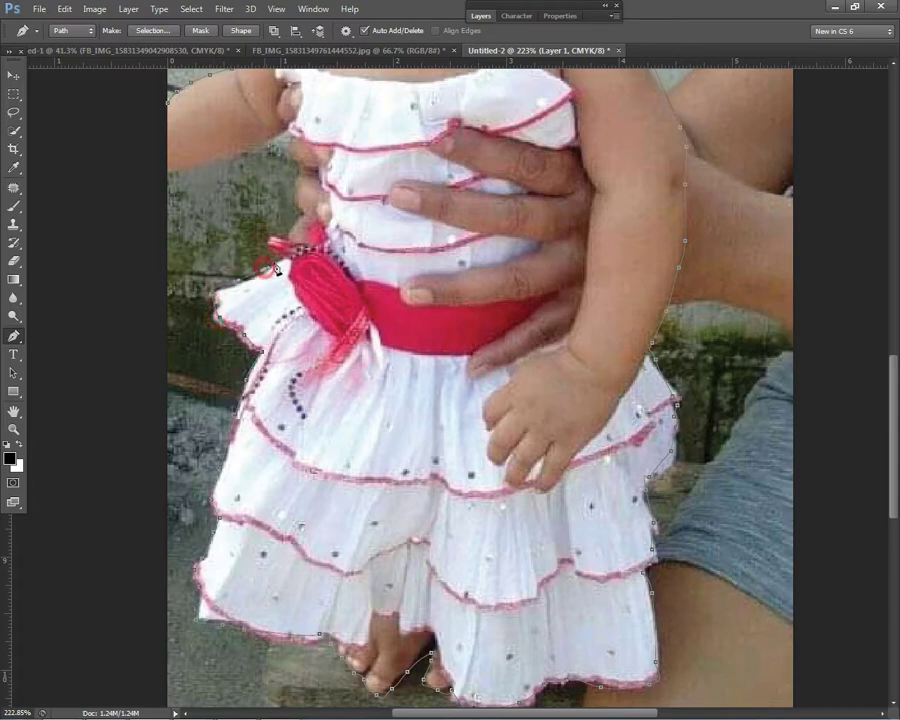
click(331, 205)
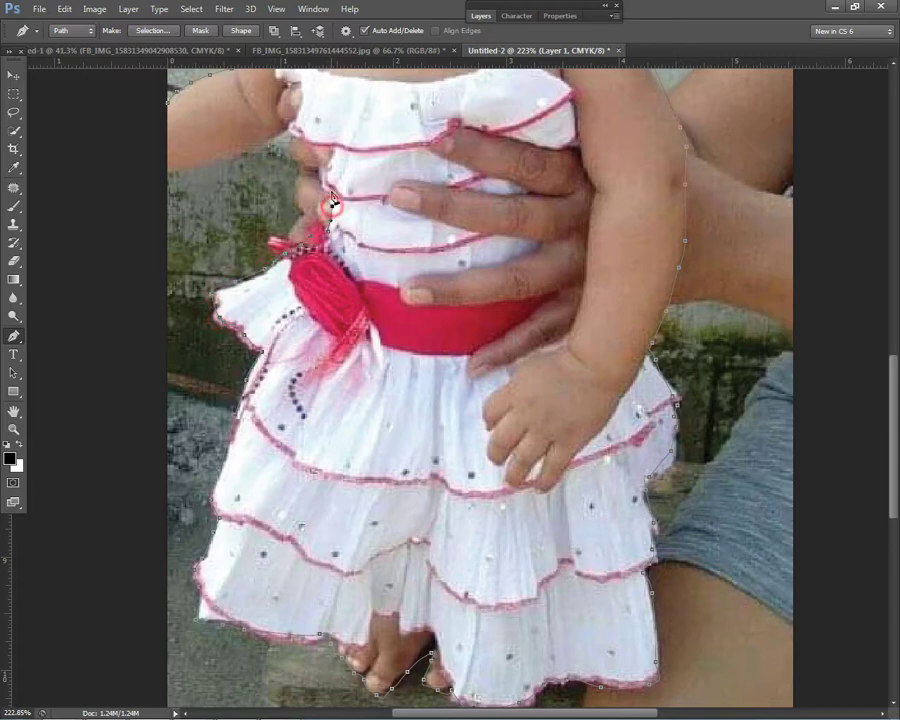
scroll(330, 300, down, 2)
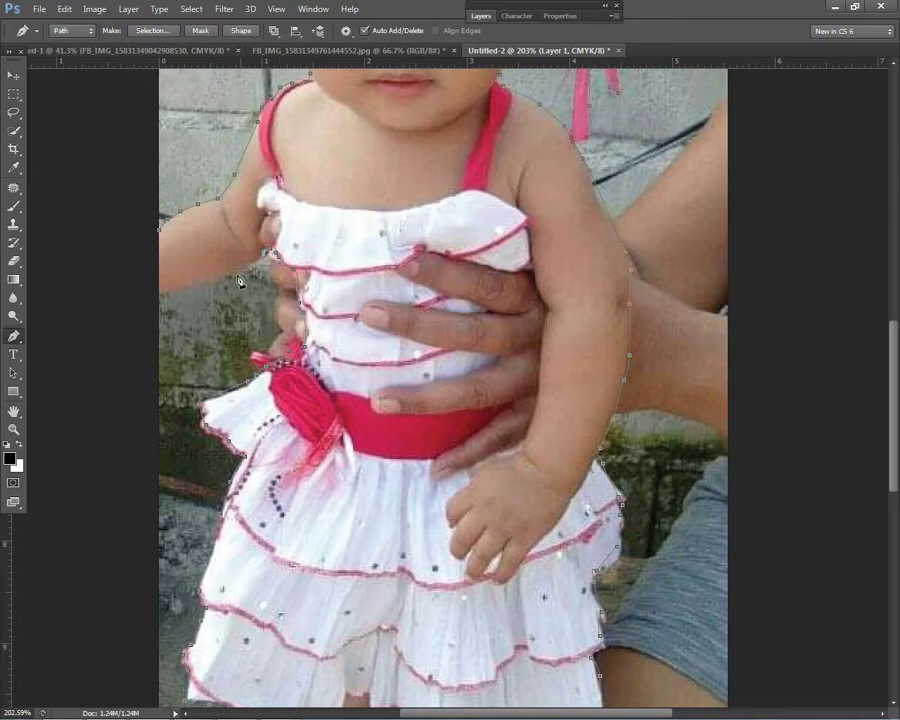
click(160, 232)
scroll(194, 248, down, 4)
right_click(294, 176)
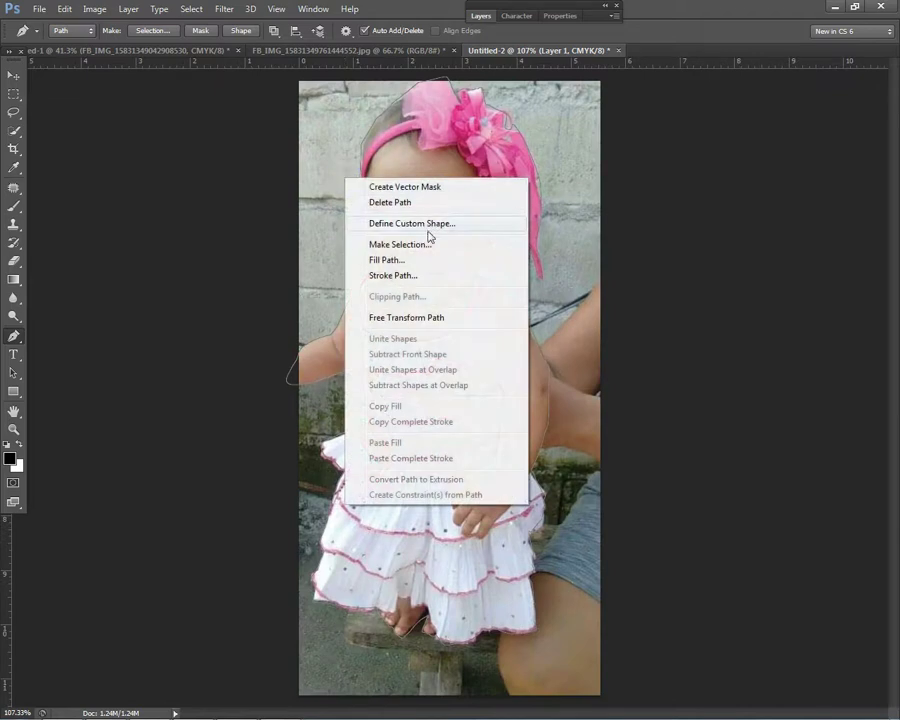
Step: Turn the path into a selection, invert it, and delete the background to white
click(426, 242)
click(521, 209)
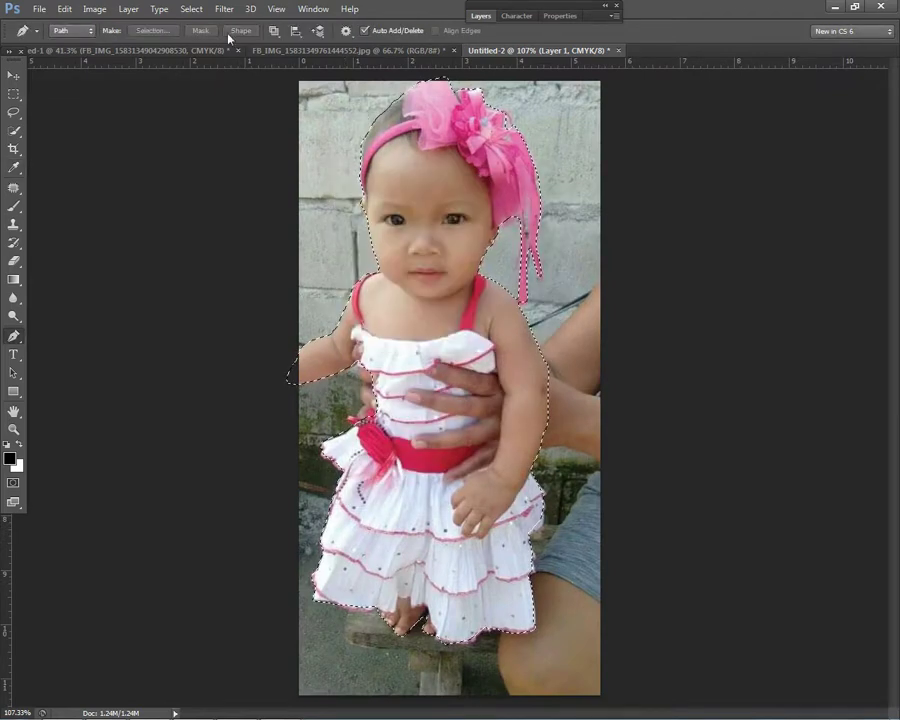
click(191, 9)
click(203, 64)
key(Delete)
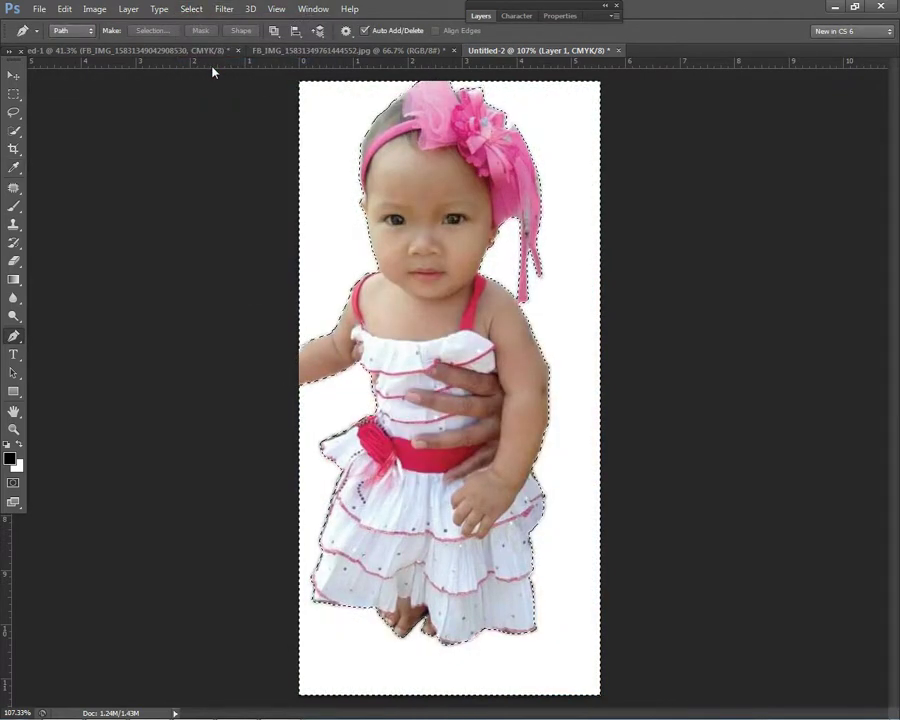
Step: Clear the selection with Deselect from the Rectangular Marquee's right-click menu
click(483, 16)
click(482, 16)
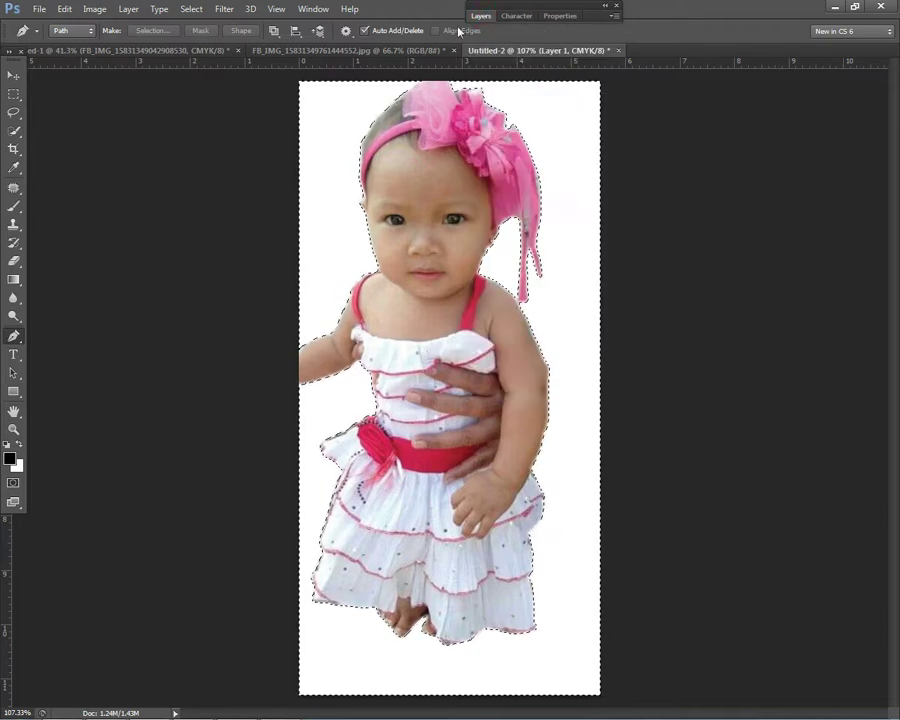
click(13, 93)
right_click(297, 187)
key(Escape)
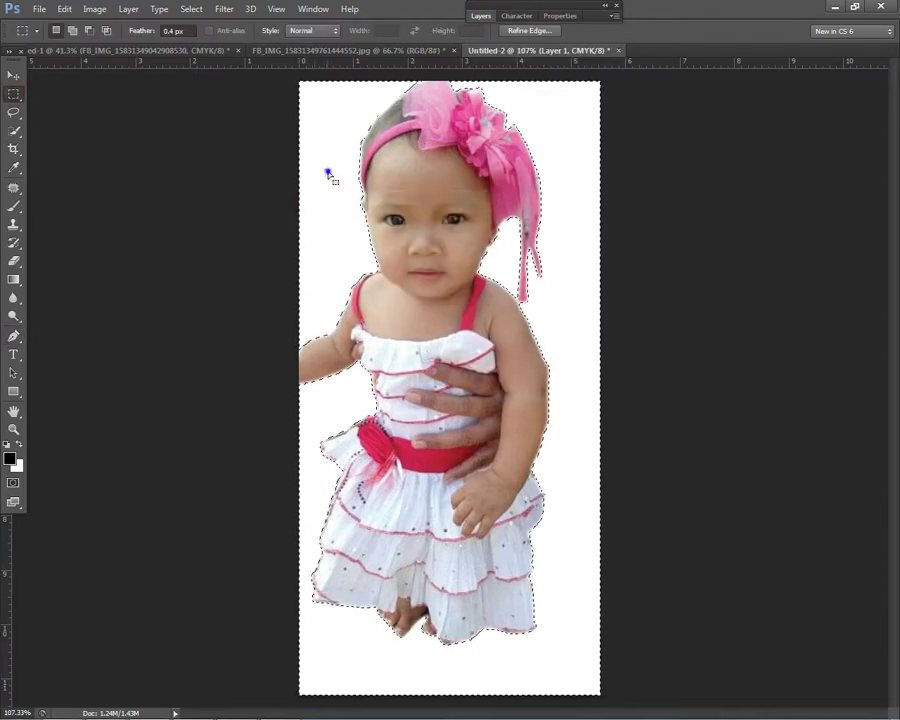
right_click(330, 174)
click(410, 181)
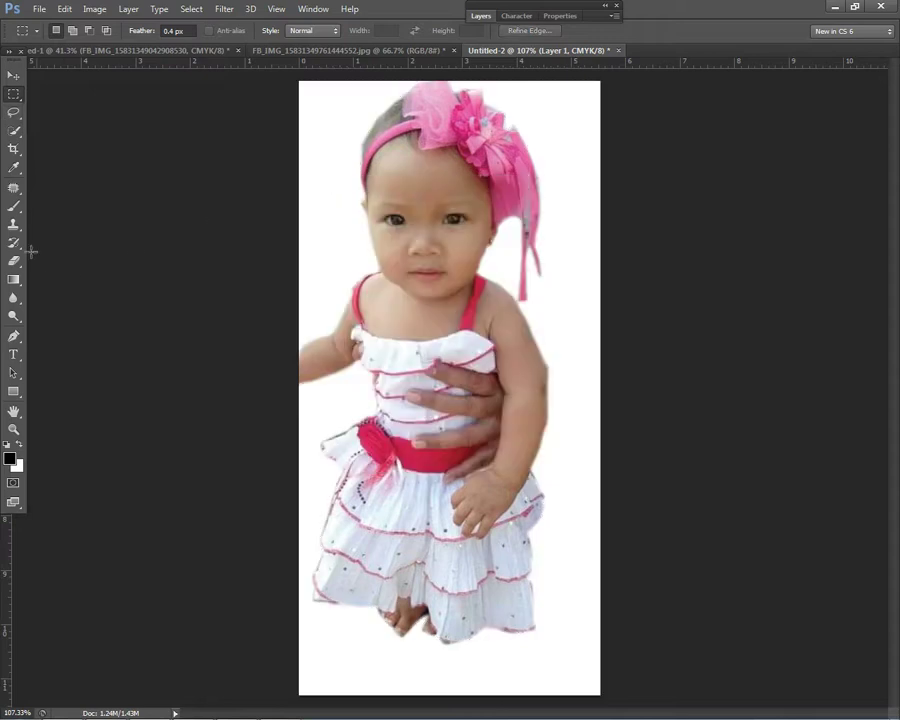
click(13, 224)
Step: Pick a soft round Clone Stamp brush and clone dress fabric over the top finger
scroll(409, 371, up, 3)
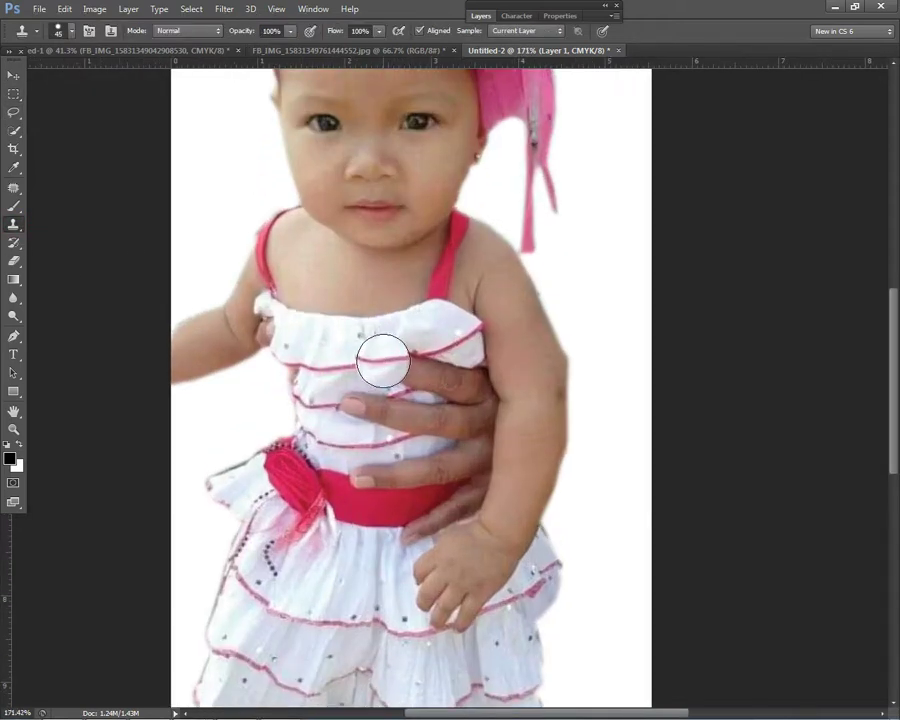
alt+click(428, 355)
mouse_move(428, 355)
mouse_down()
mouse_move(418, 348)
mouse_move(413, 363)
mouse_up()
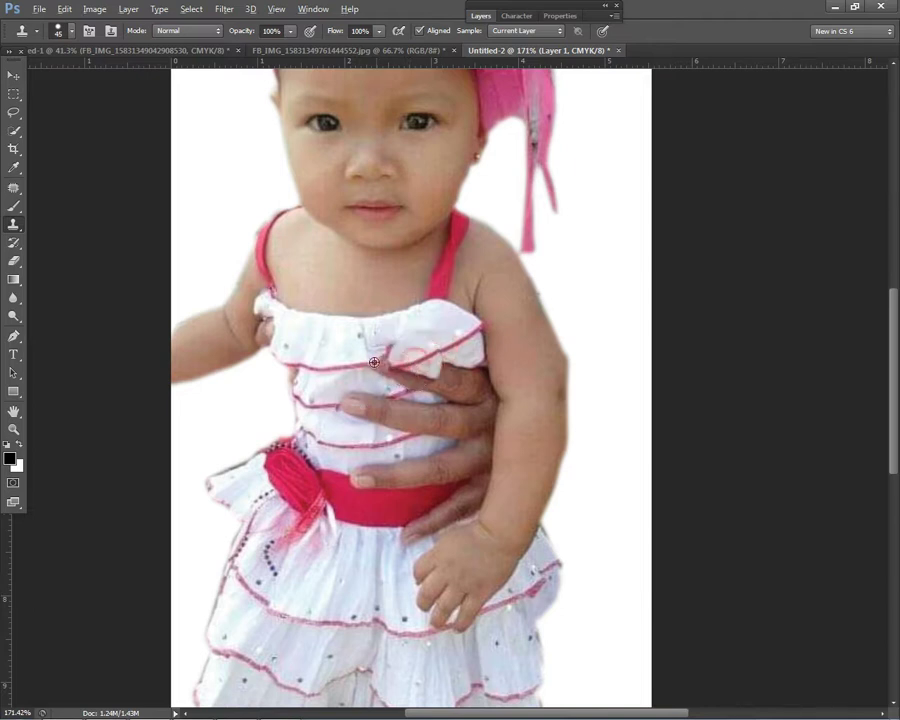
key(ctrl+z)
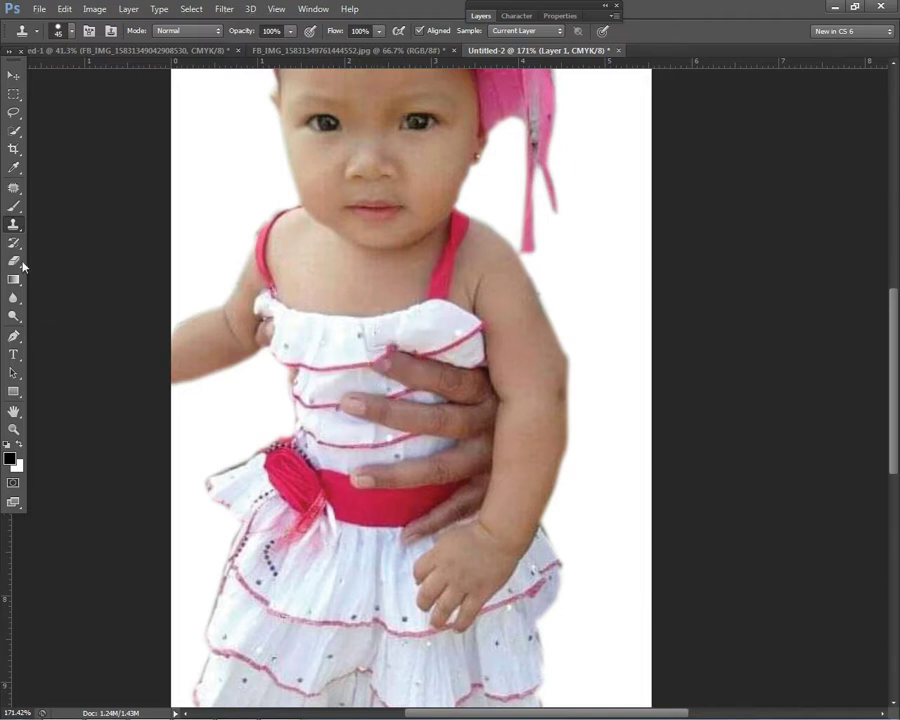
right_click(13, 224)
click(50, 225)
right_click(420, 354)
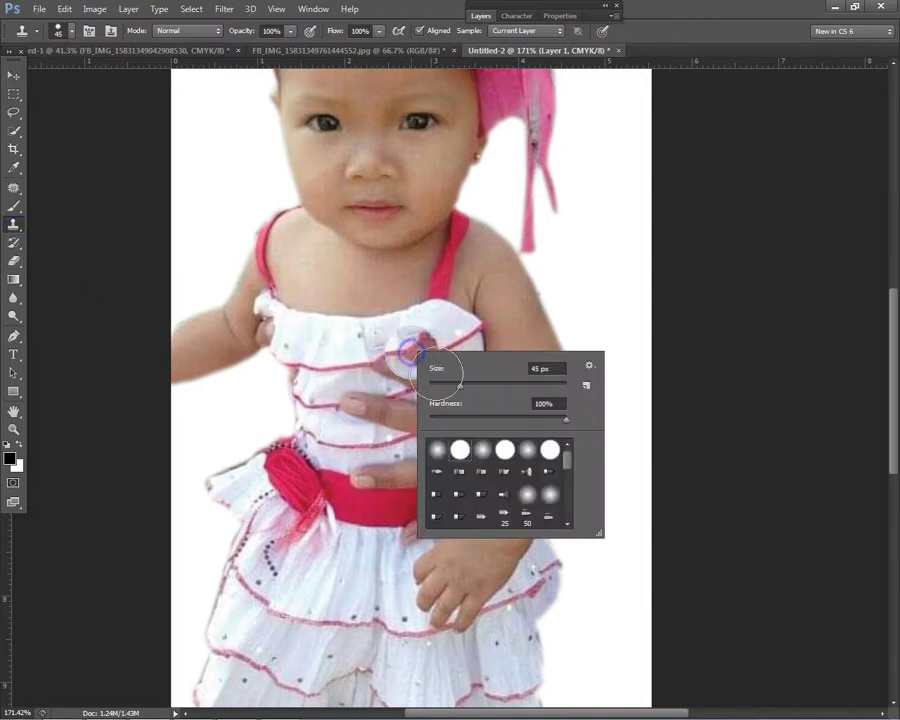
double_click(487, 457)
alt+click(352, 362)
click(372, 377)
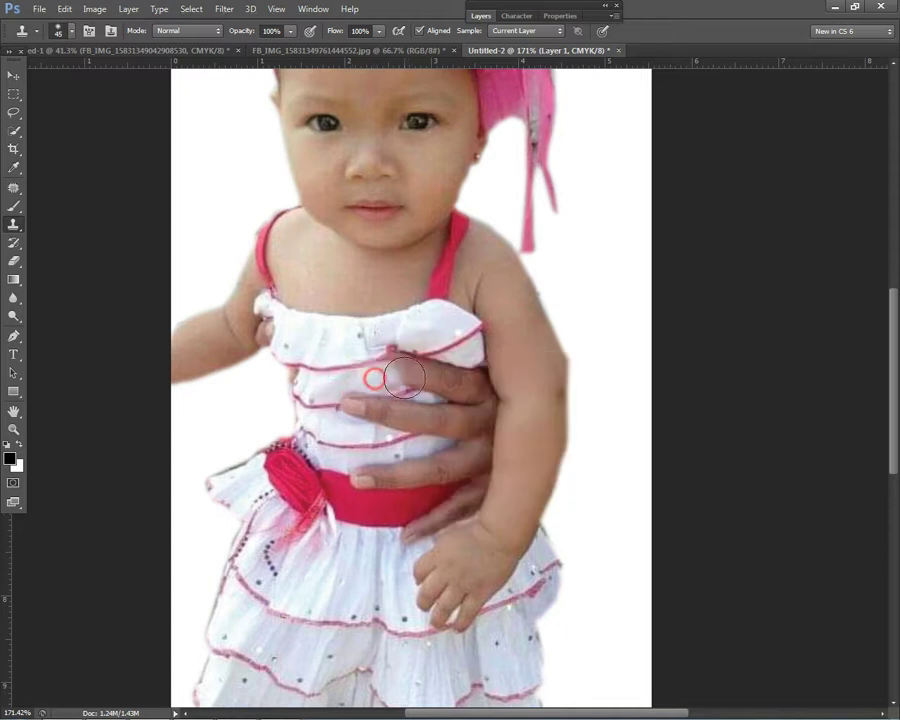
Step: Clone dress stripes and red sash colour over the remaining fingers
click(315, 407)
mouse_move(343, 405)
mouse_down()
mouse_move(406, 392)
mouse_move(386, 426)
mouse_move(422, 413)
mouse_move(417, 435)
mouse_move(463, 418)
mouse_move(465, 387)
mouse_move(455, 460)
mouse_up()
alt+click(334, 427)
alt+click(406, 416)
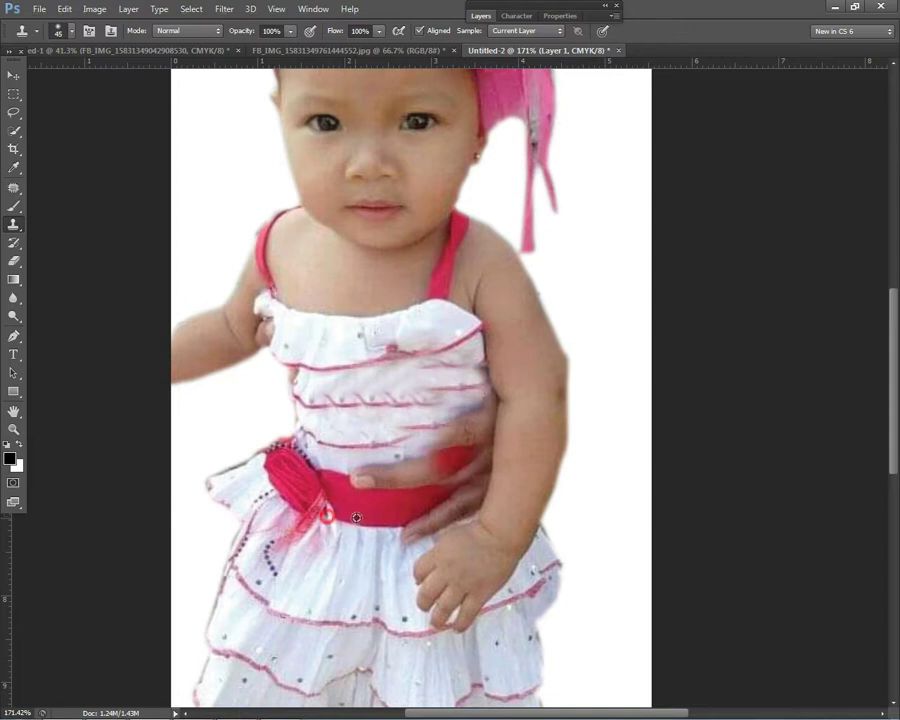
alt+click(337, 454)
mouse_move(363, 468)
mouse_down()
mouse_move(432, 464)
mouse_move(469, 449)
mouse_move(460, 488)
mouse_up()
alt+click(357, 536)
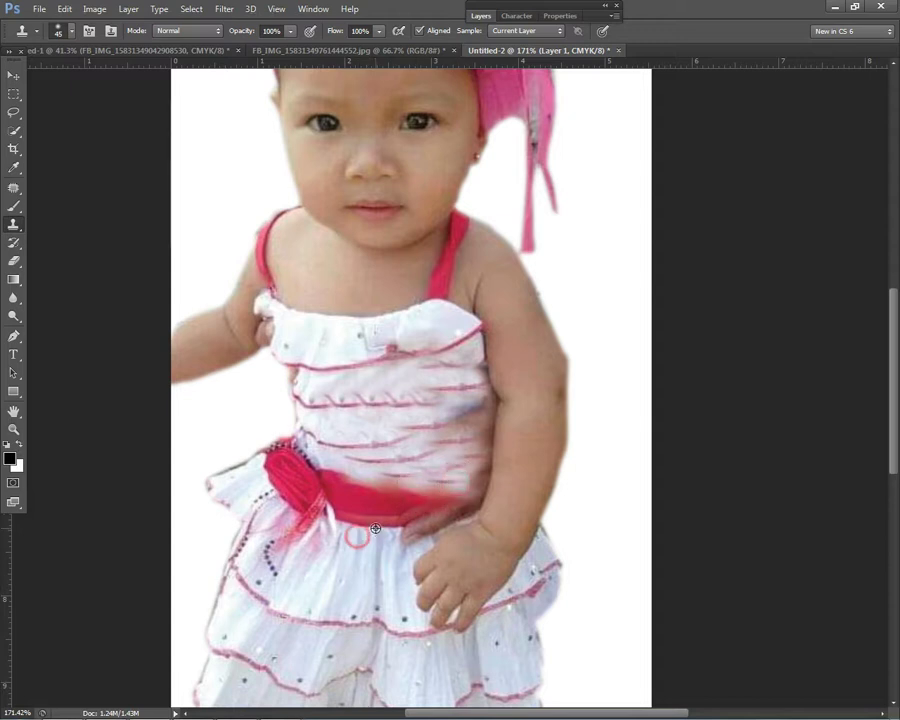
mouse_move(422, 527)
mouse_down()
mouse_move(460, 497)
mouse_move(418, 485)
mouse_move(380, 511)
mouse_up()
alt+click(325, 458)
Step: With brush size 30, clone over the purple shadow by the arm and add ruffle texture to the dress front
key(bracketleft)
key(bracketleft)
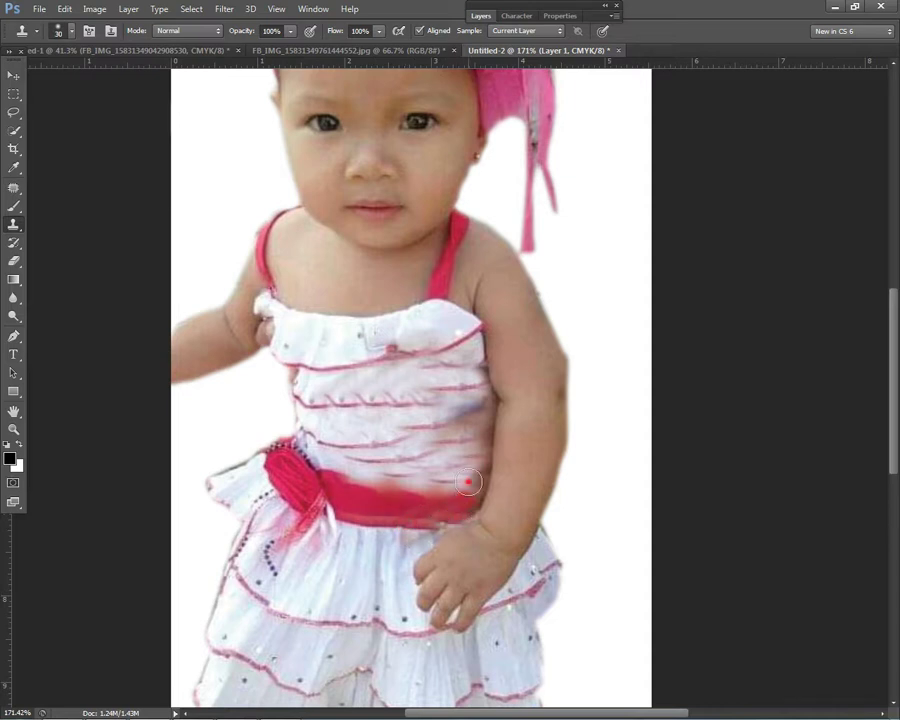
mouse_move(398, 454)
mouse_down()
mouse_move(449, 472)
mouse_move(472, 454)
mouse_move(481, 404)
mouse_move(406, 427)
mouse_move(471, 417)
mouse_move(471, 481)
mouse_move(455, 480)
mouse_move(445, 422)
mouse_move(460, 408)
mouse_move(459, 385)
mouse_move(411, 400)
mouse_move(458, 384)
mouse_up()
alt+click(353, 405)
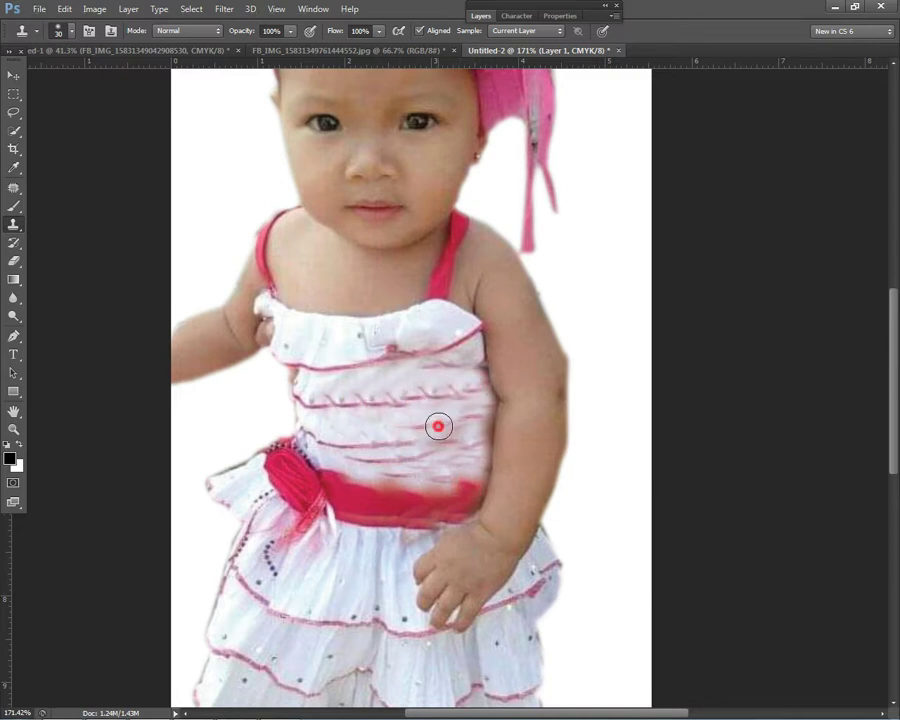
scroll(513, 413, down, 4)
scroll(513, 413, up, 2)
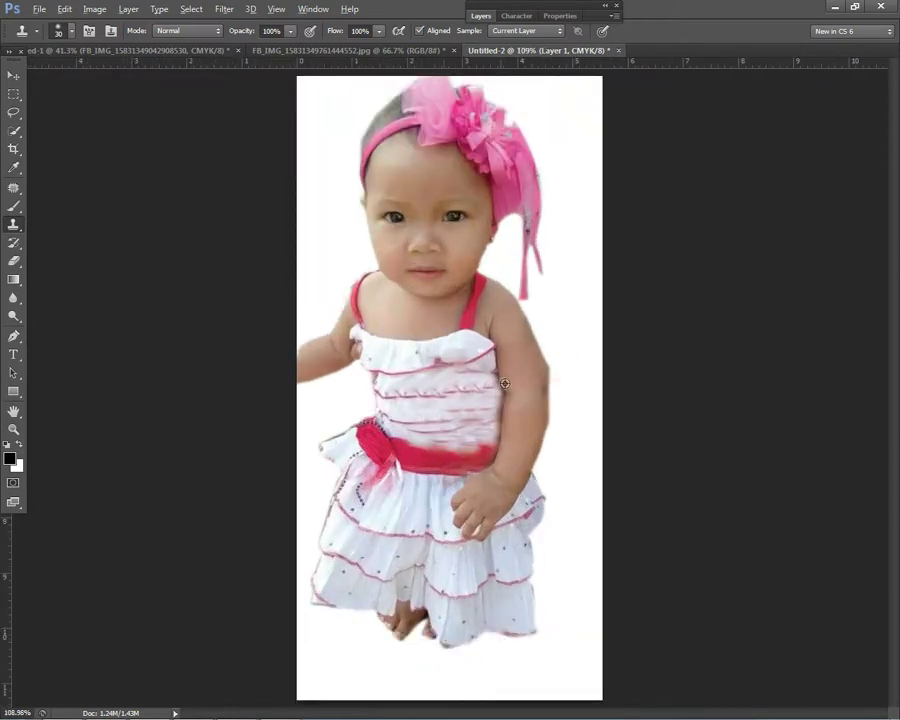
scroll(537, 438, down, 3)
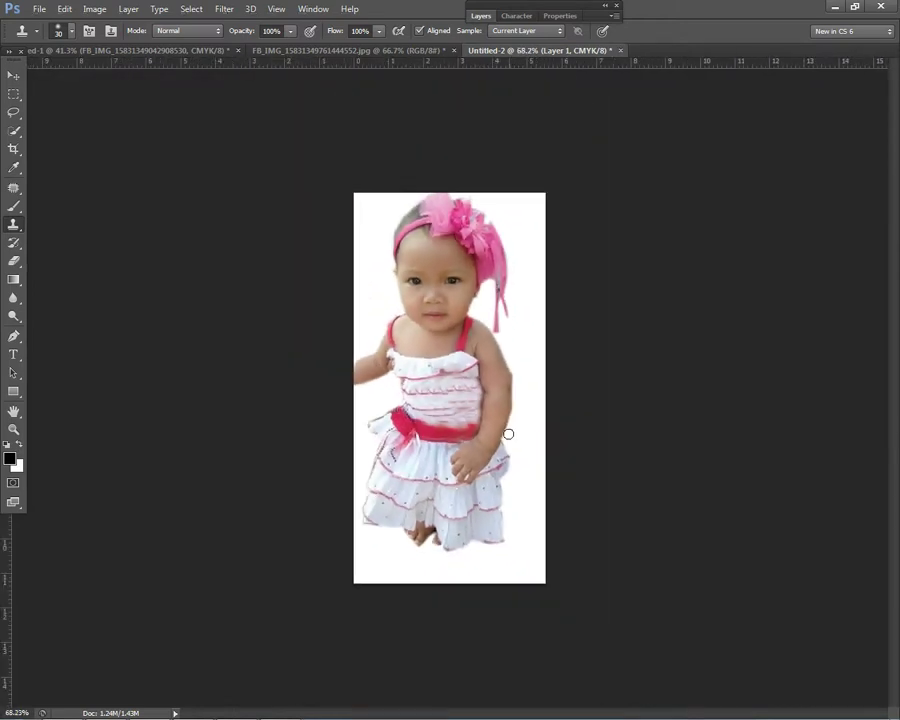
Step: Darken the photo slightly with a Curves adjustment set to Input 50, Output 46
click(13, 75)
scroll(560, 404, up, 1)
drag(418, 368, 442, 375)
scroll(476, 384, down, 1)
scroll(476, 384, down, 2)
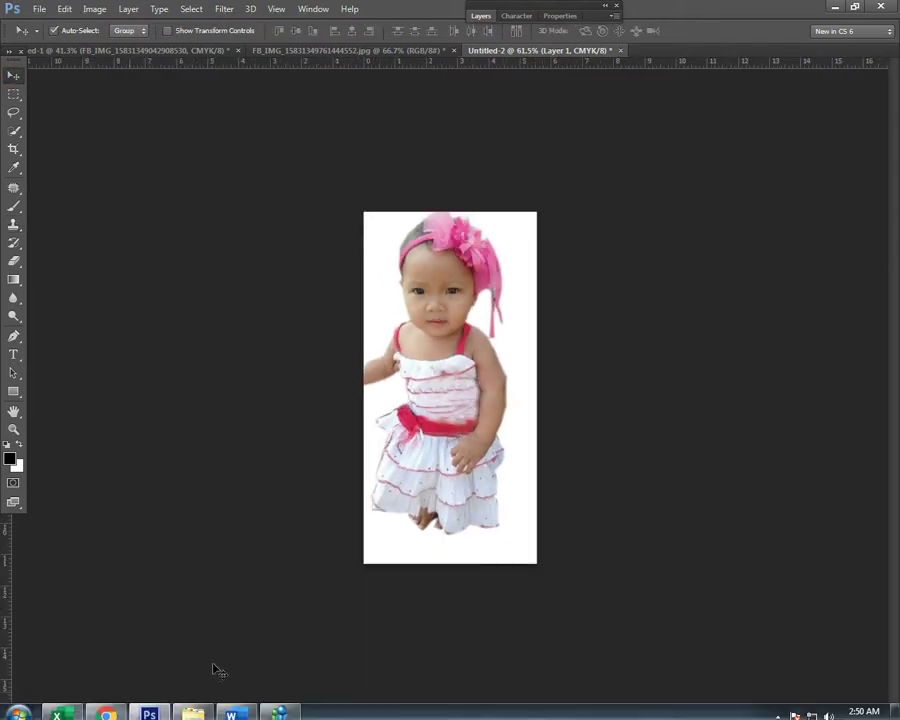
key(ctrl+m)
drag(722, 384, 736, 387)
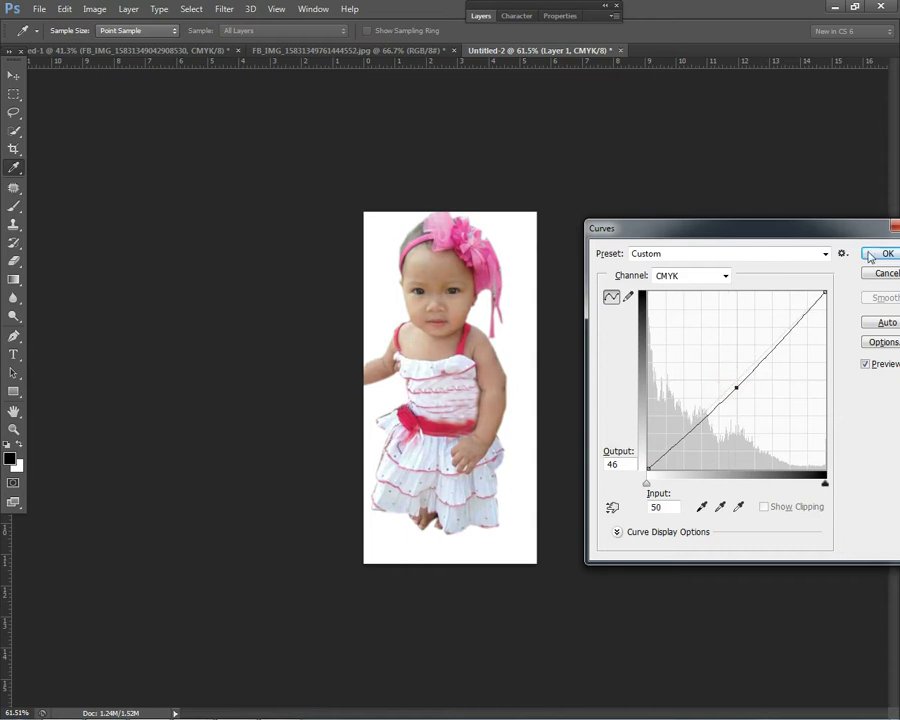
click(868, 256)
Step: Erase leftover fringe along the girl's right arm edge with a soft 50 px eraser
key(e)
scroll(595, 441, up, 2)
key(bracketleft)
key(bracketleft)
key(bracketleft)
key(bracketleft)
key(bracketleft)
key(bracketleft)
key(bracketleft)
key(bracketleft)
key(bracketleft)
key(bracketleft)
key(bracketleft)
key(bracketleft)
key(bracketleft)
key(bracketleft)
key(bracketleft)
key(bracketleft)
key(bracketleft)
key(bracketleft)
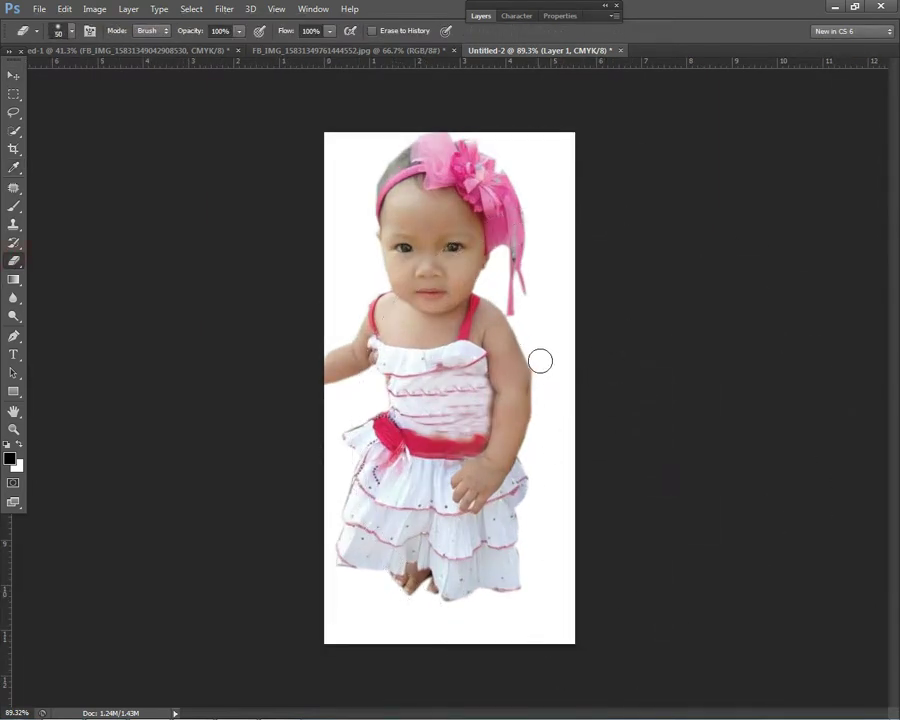
mouse_move(540, 378)
mouse_down()
mouse_move(584, 414)
mouse_move(541, 378)
mouse_up()
right_click(556, 388)
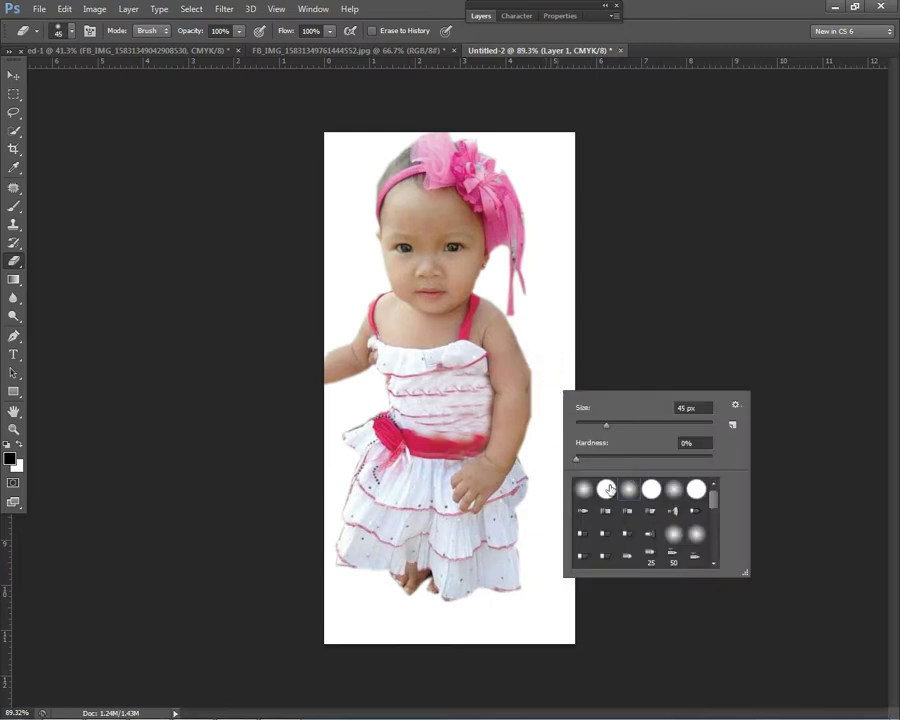
click(548, 356)
drag(540, 353, 548, 382)
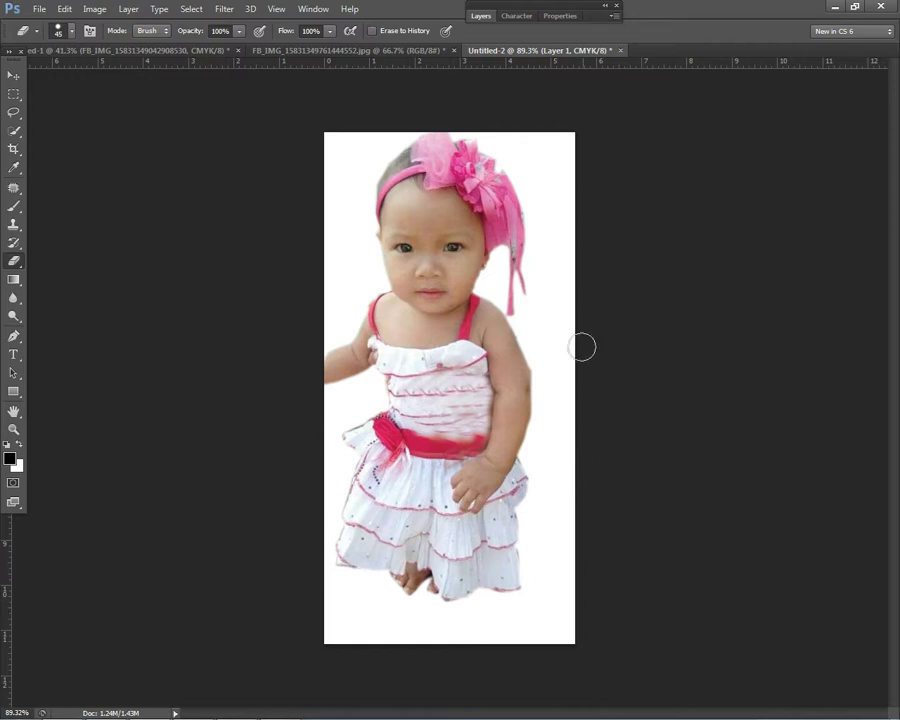
Step: Start the timed session for ENEAH02-PC in CafeStation, then return to Photoshop
click(778, 706)
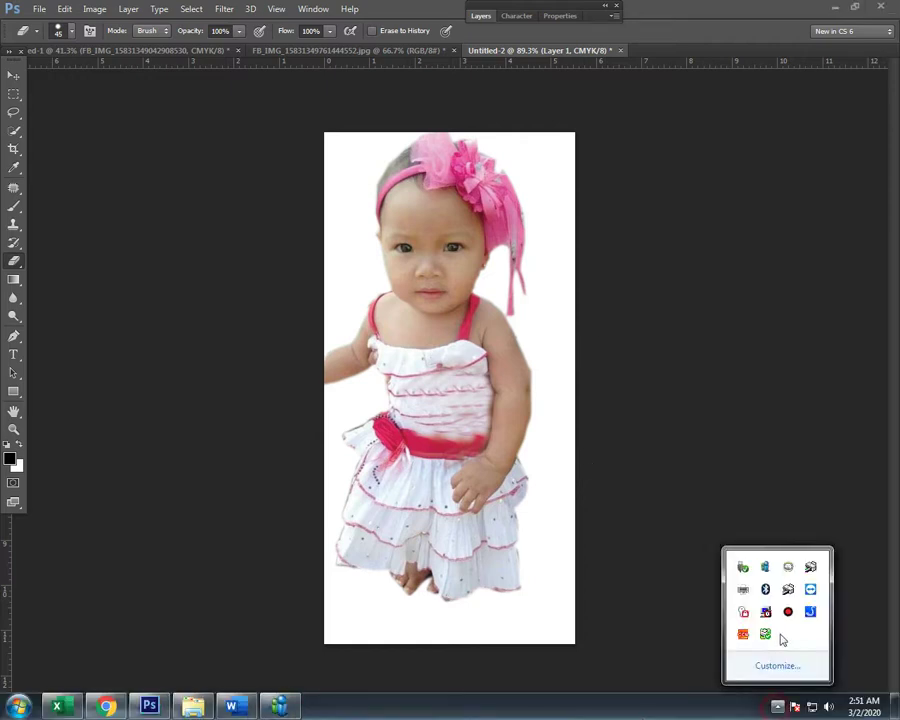
double_click(765, 613)
click(50, 123)
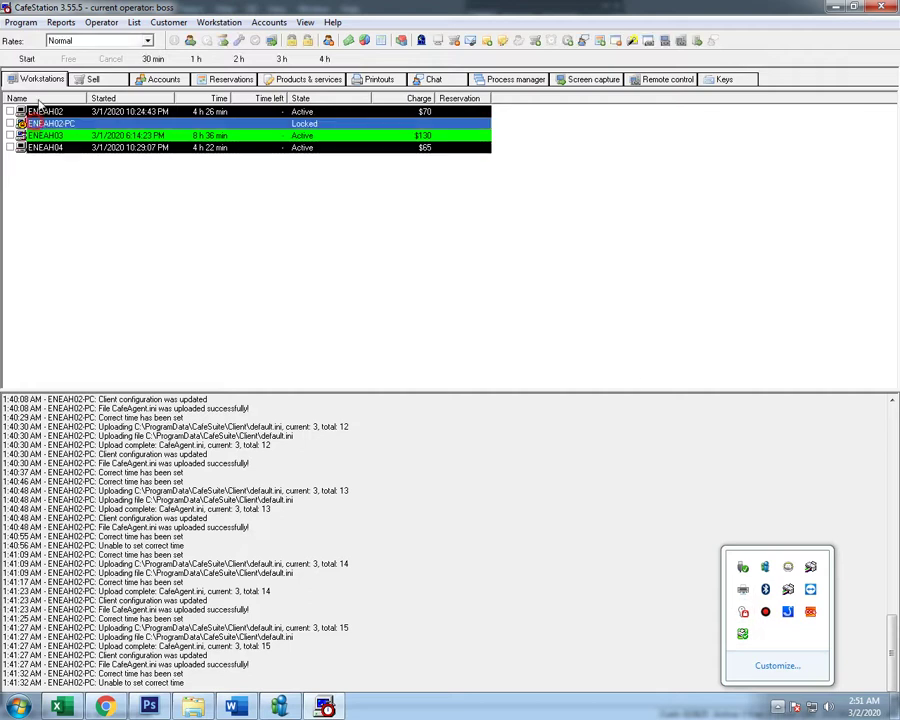
click(27, 58)
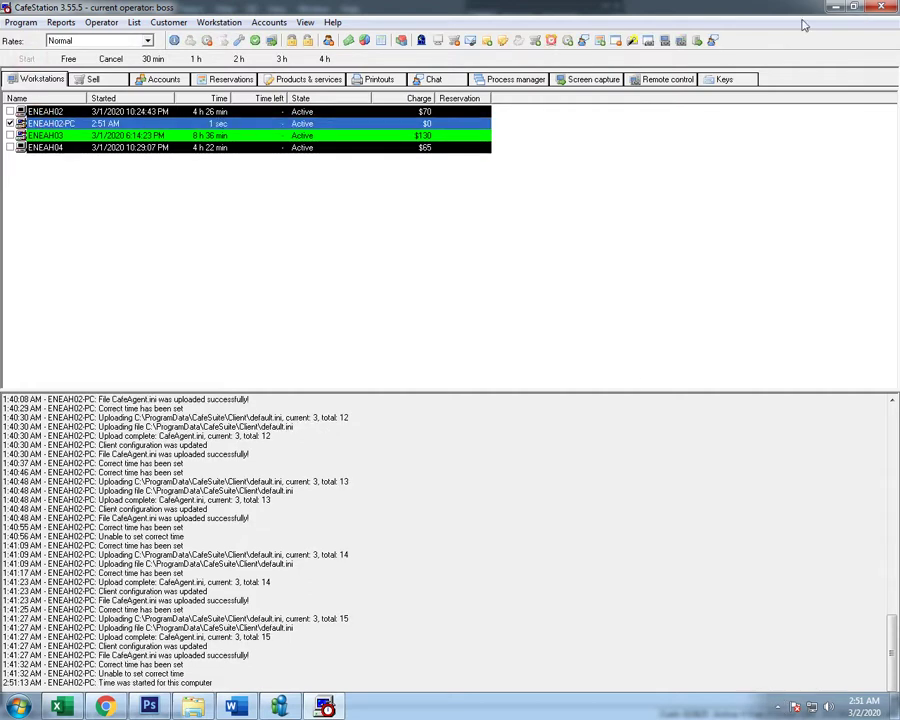
click(836, 6)
click(834, 7)
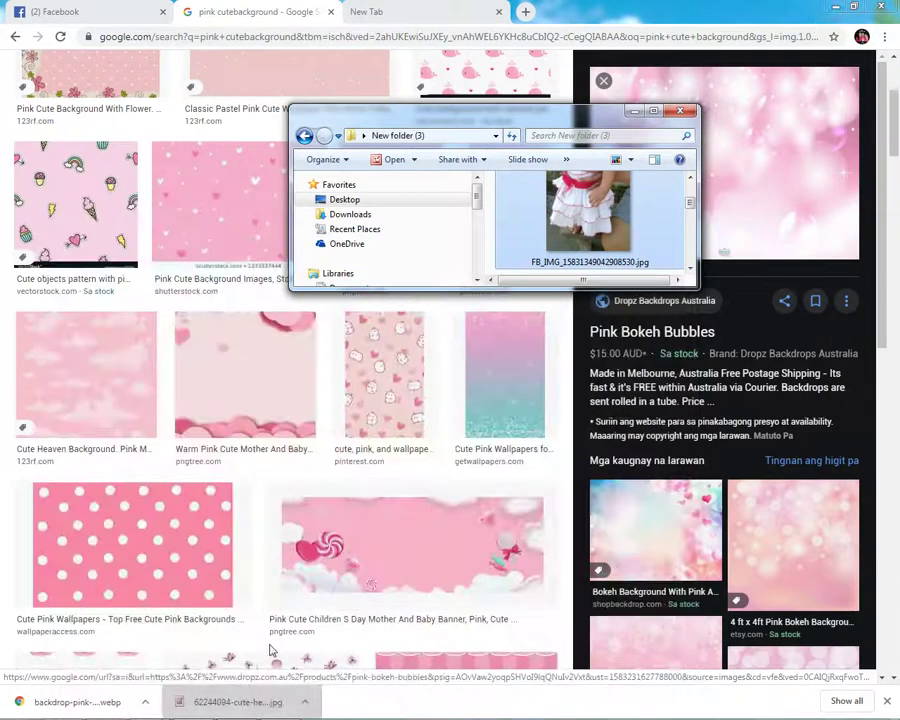
click(148, 707)
Step: With a 25-px Clone Stamp brush, clone clean texture over the dress front
key(ctrl+minus)
key(ctrl+0)
scroll(512, 433, down, 3)
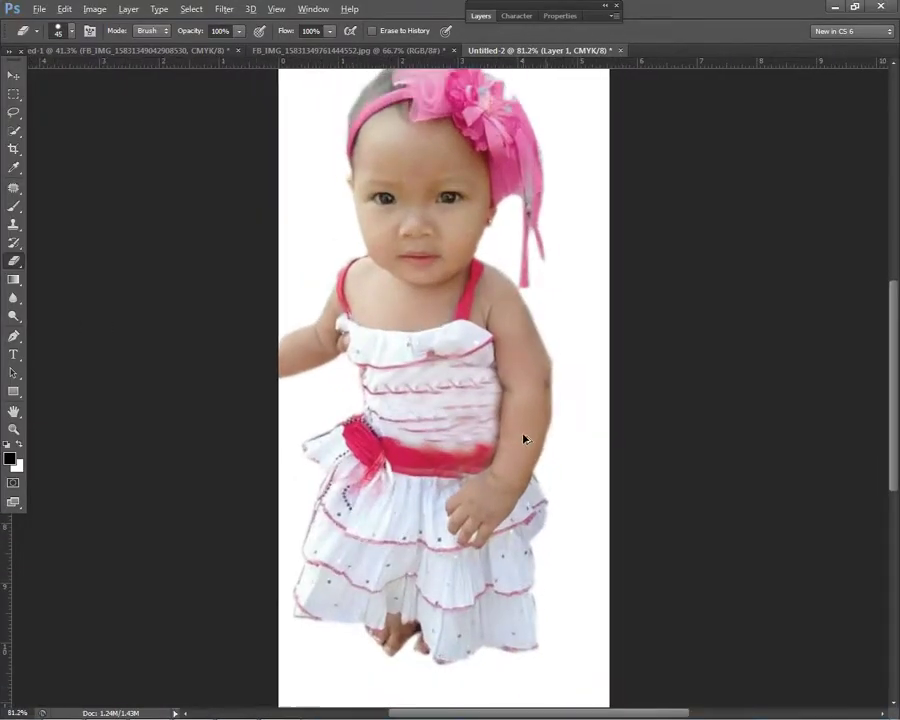
key(ctrl+0)
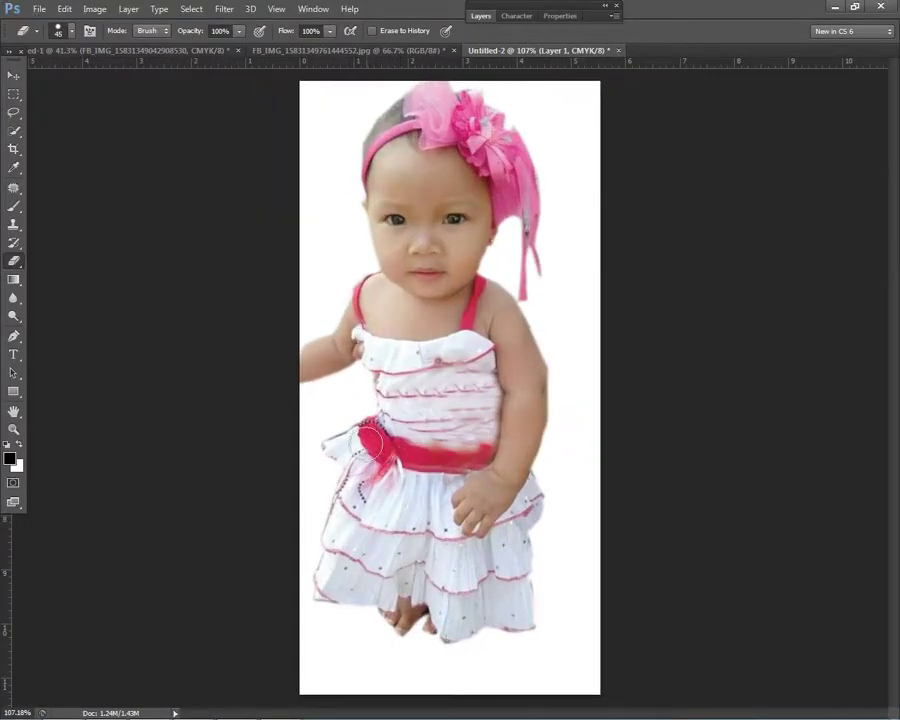
scroll(433, 447, up, 3)
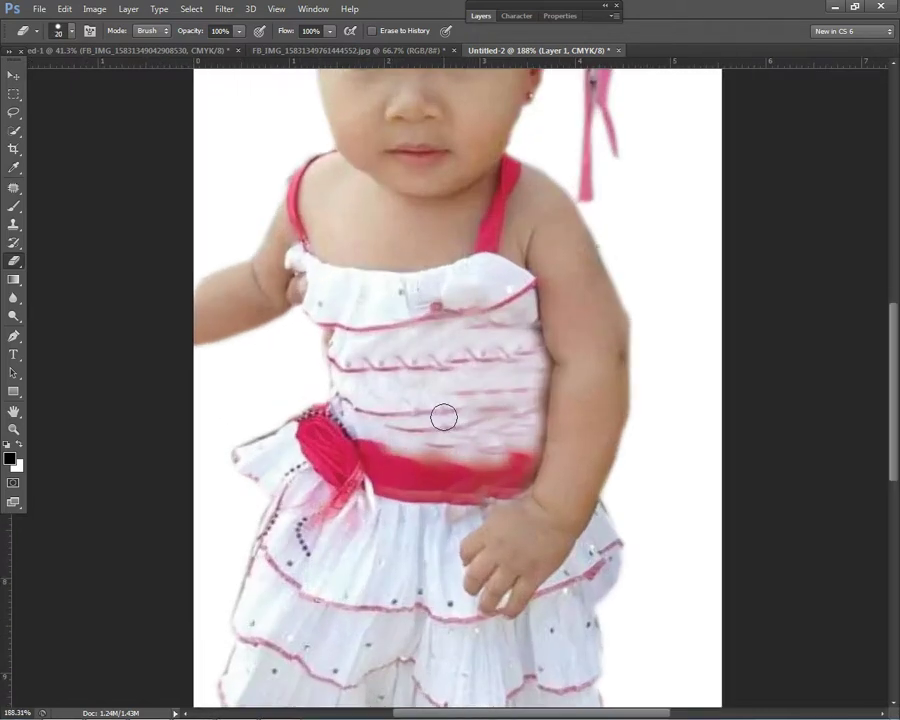
click(13, 225)
scroll(422, 382, up, 1)
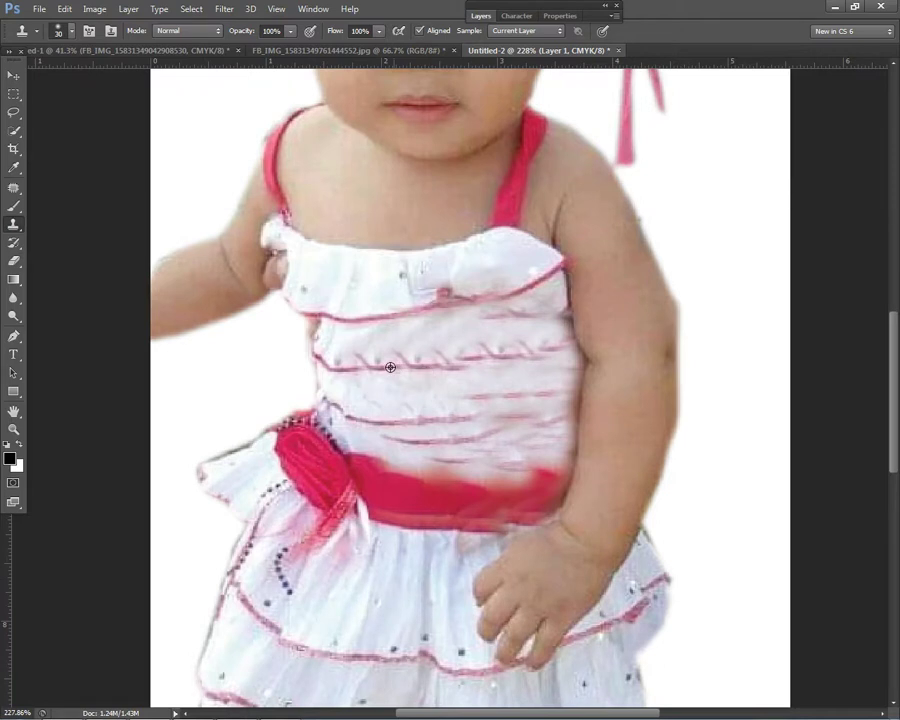
key(bracketleft)
alt+click(341, 340)
drag(342, 356, 409, 353)
alt+click(379, 343)
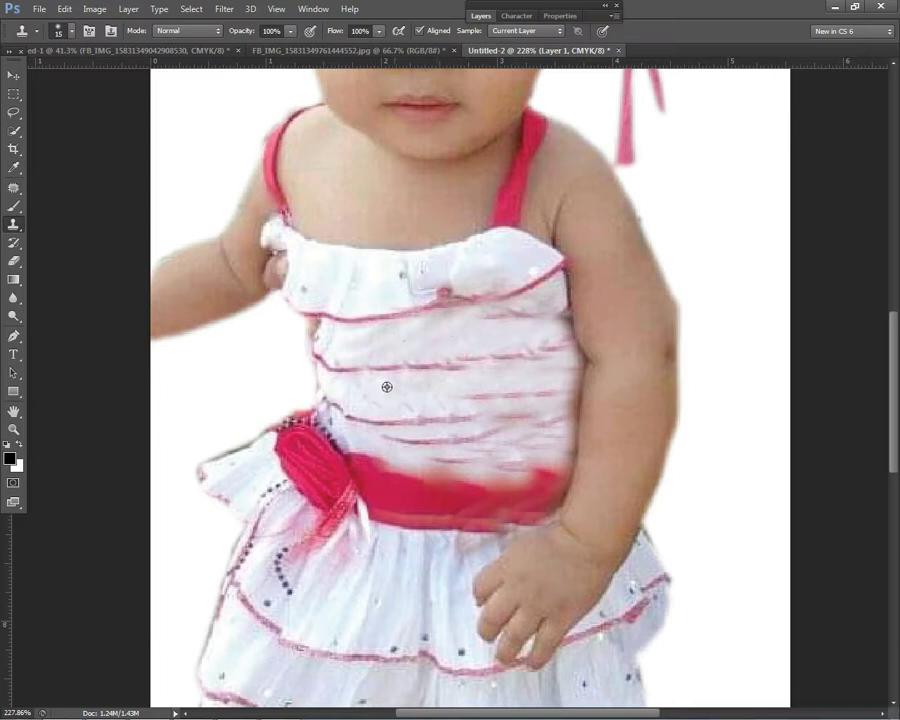
alt+click(476, 399)
mouse_move(528, 411)
mouse_down()
mouse_move(562, 393)
mouse_move(460, 420)
mouse_move(561, 411)
mouse_move(448, 440)
mouse_move(556, 430)
mouse_up()
Step: Repair the damaged dress stripes and cover the sash's top edge with white dress
alt+click(405, 422)
alt+click(486, 417)
alt+click(518, 436)
alt+click(488, 441)
alt+click(520, 430)
click(551, 427)
mouse_move(425, 458)
mouse_down()
mouse_move(521, 467)
mouse_move(513, 467)
mouse_move(560, 460)
mouse_up()
Step: Clone texture across the upper and middle dress to smooth it
alt+click(433, 343)
mouse_move(470, 352)
mouse_down()
mouse_move(565, 346)
mouse_move(477, 320)
mouse_move(539, 319)
mouse_move(521, 329)
mouse_move(566, 327)
mouse_up()
alt+click(556, 345)
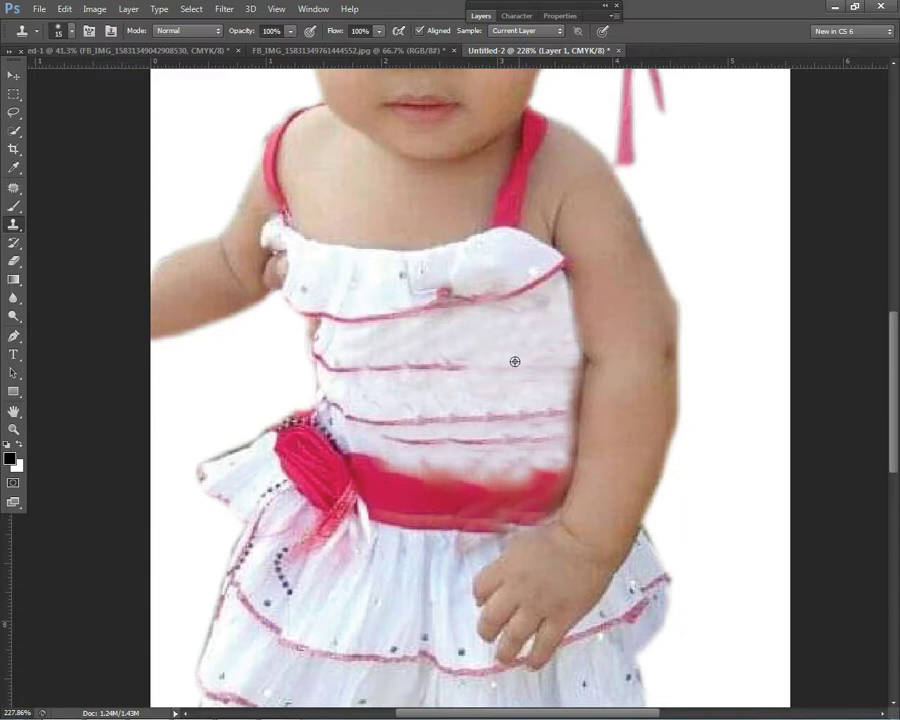
alt+click(431, 370)
drag(527, 370, 548, 363)
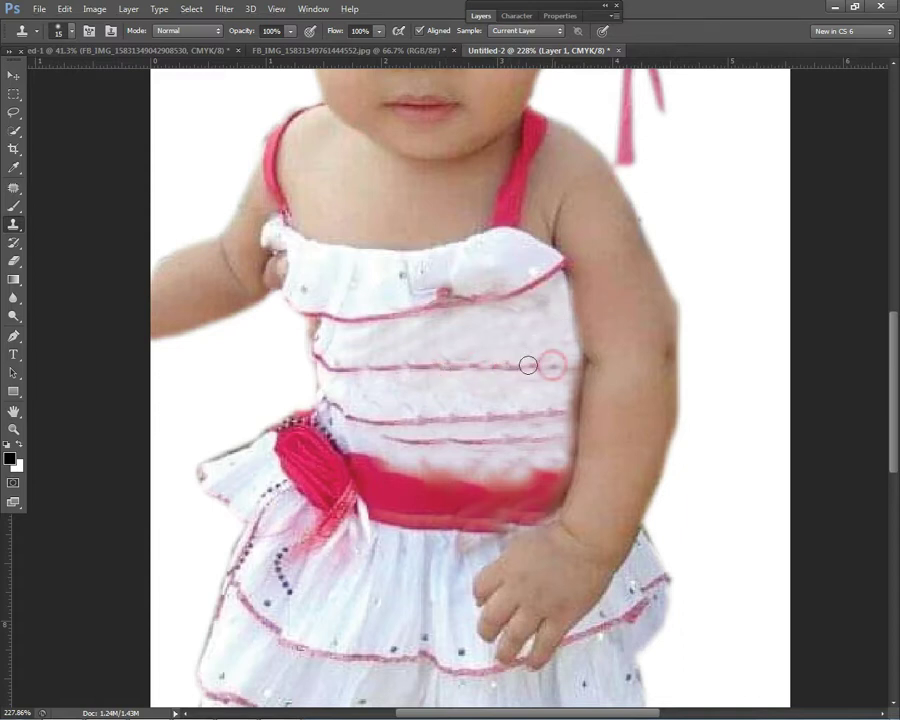
Step: Clone away the small grey dot on the dress
scroll(465, 352, down, 1)
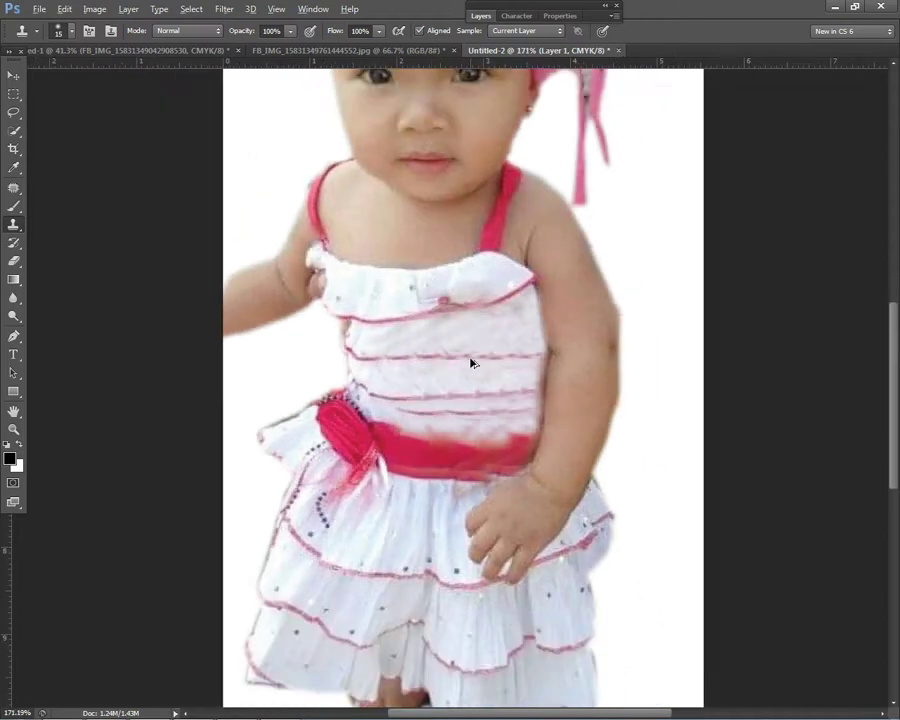
alt+click(495, 338)
alt+click(430, 300)
scroll(575, 308, down, 2)
scroll(454, 310, up, 2)
scroll(293, 398, up, 1)
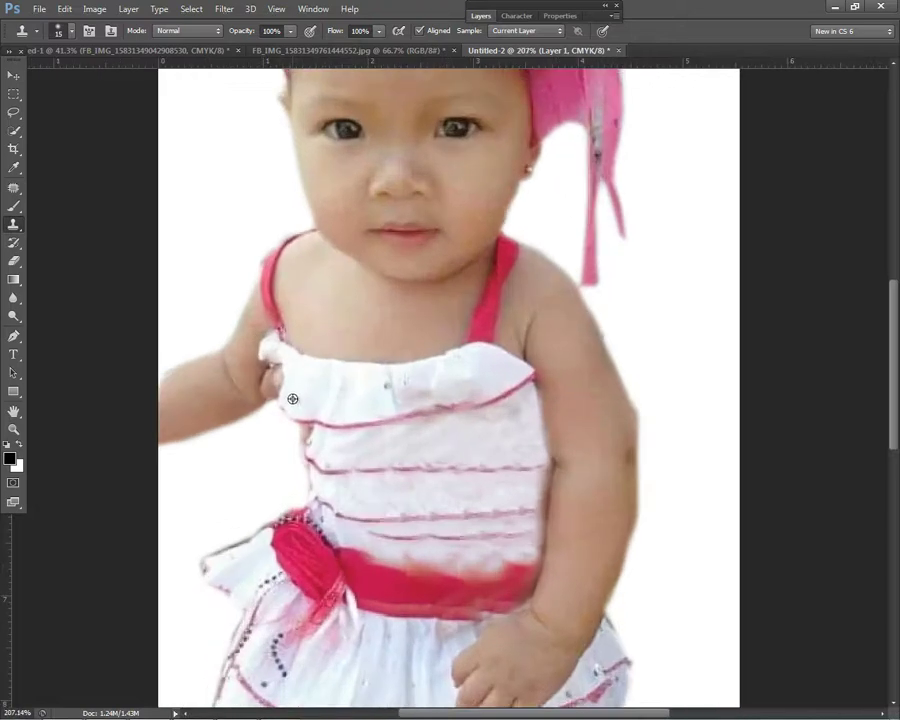
click(386, 386)
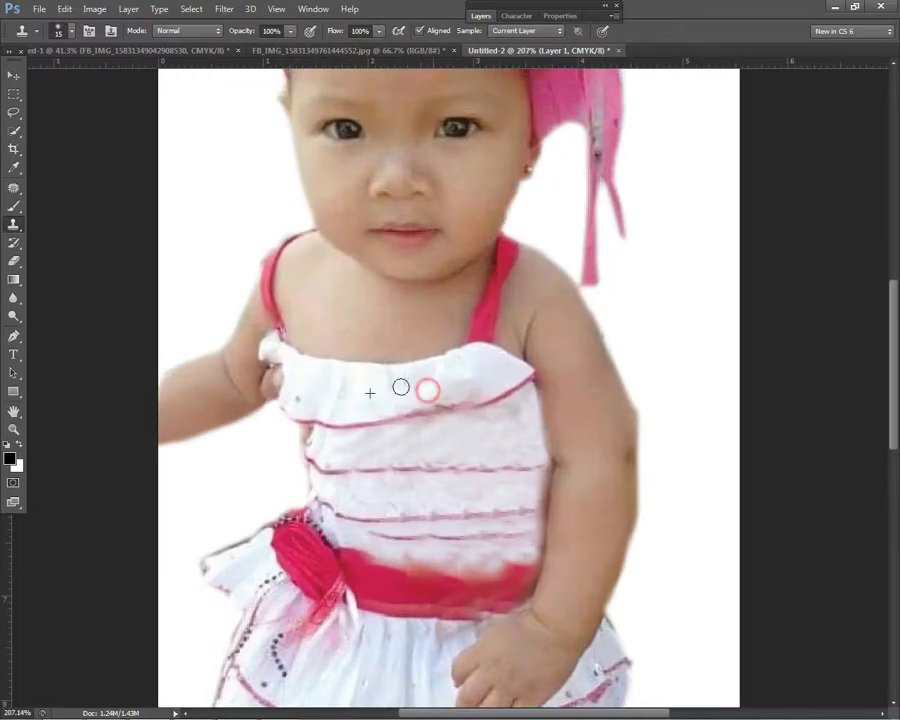
scroll(422, 390, down, 2)
scroll(530, 374, up, 1)
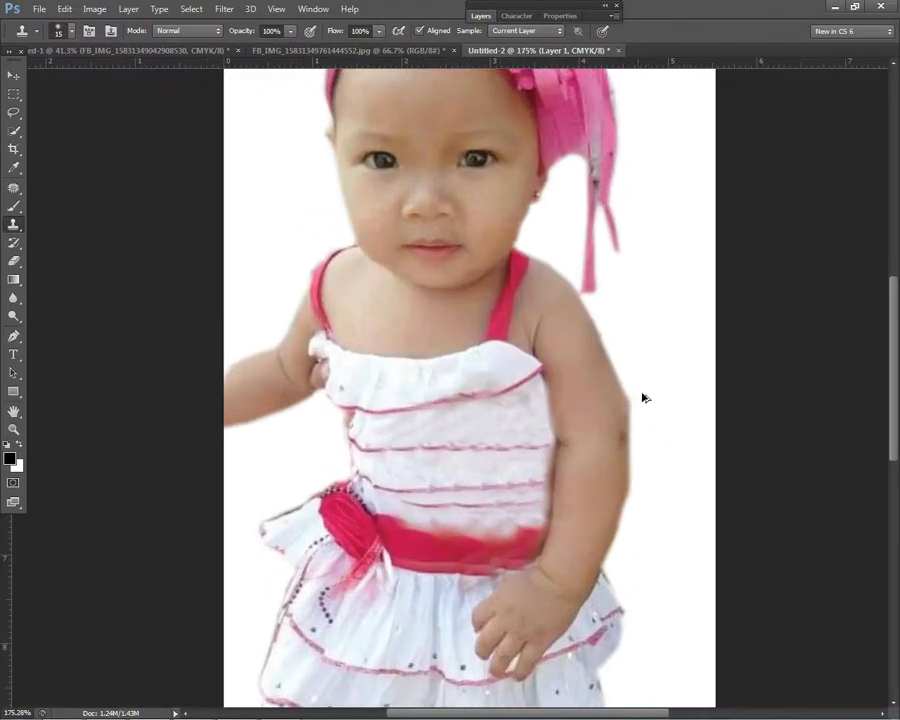
Step: Erase the leftover fringe beside the girl's right arm
click(13, 260)
scroll(644, 404, up, 2)
mouse_move(632, 398)
mouse_down()
mouse_move(623, 362)
mouse_move(643, 406)
mouse_move(629, 365)
mouse_move(635, 427)
mouse_up()
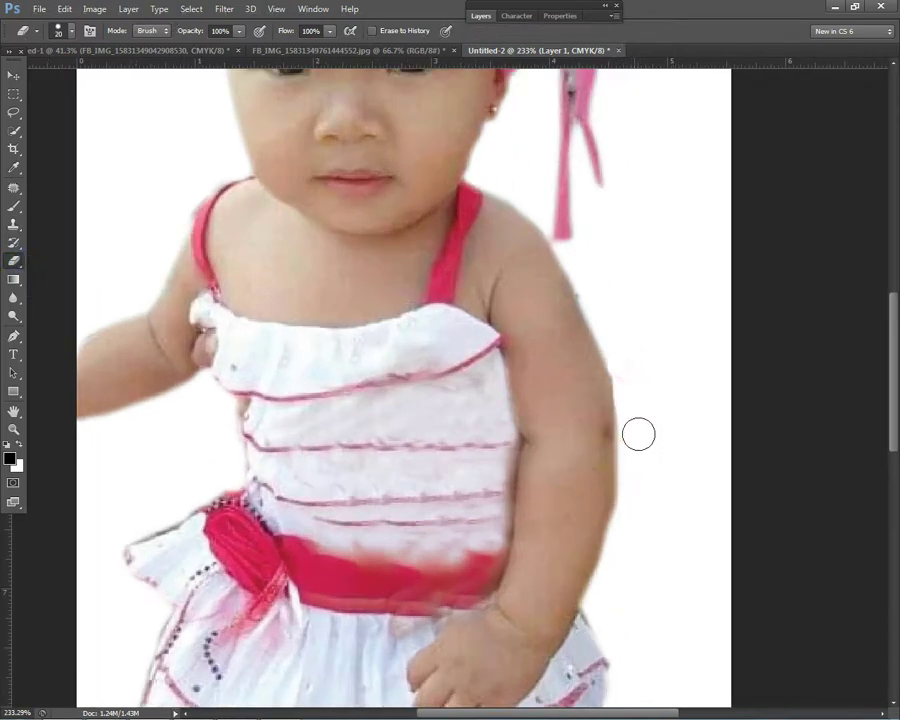
scroll(635, 427, down, 3)
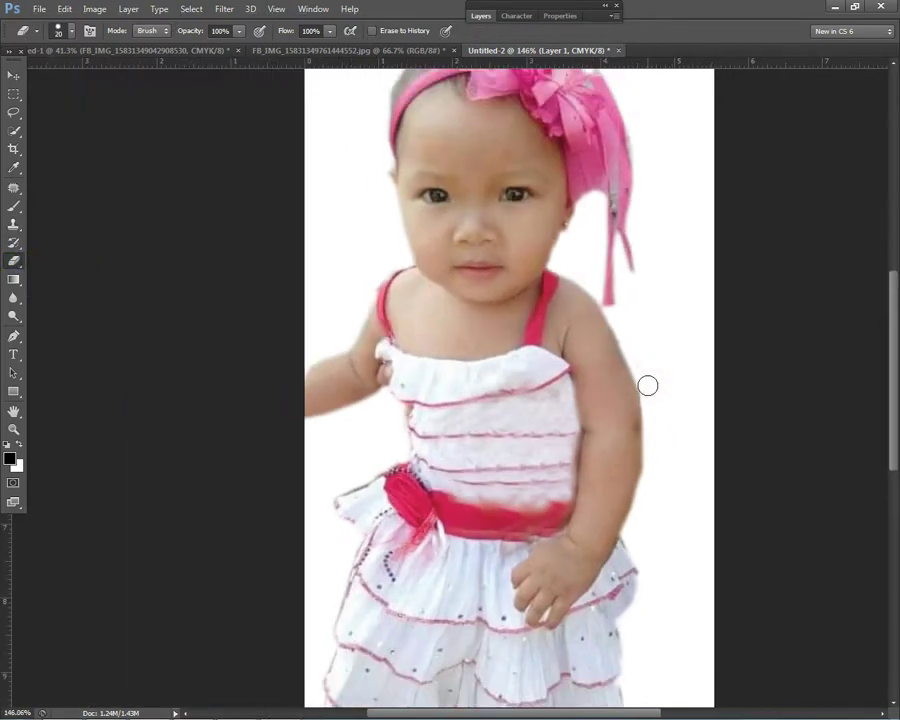
scroll(705, 430, down, 3)
scroll(438, 442, up, 4)
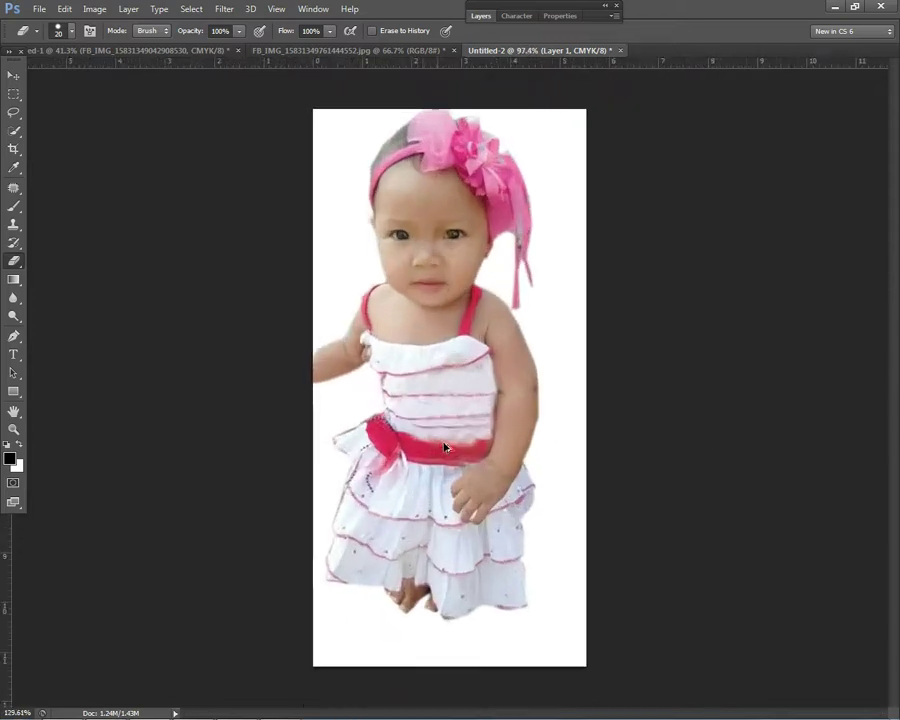
Step: Clone red sash colour over the white blotches along the waistband
click(13, 224)
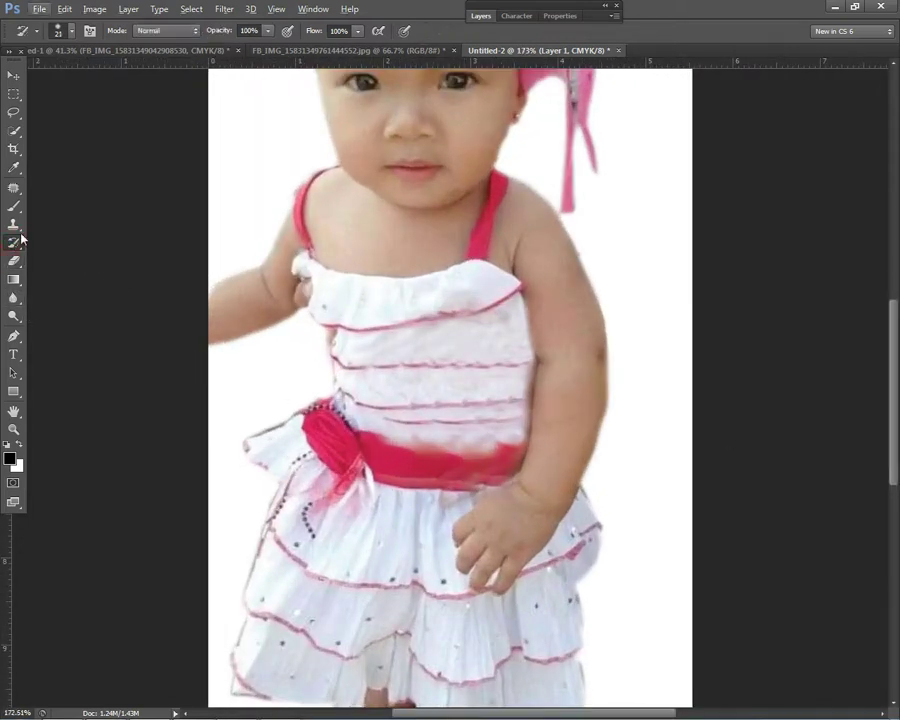
scroll(518, 459, up, 2)
drag(357, 440, 395, 441)
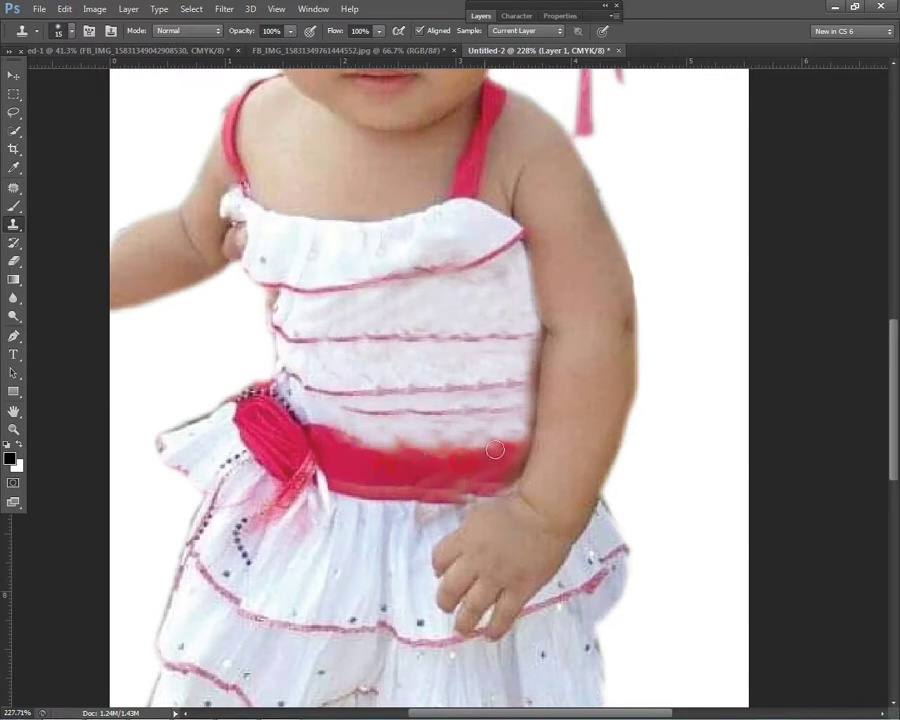
alt+click(362, 426)
drag(400, 442, 461, 442)
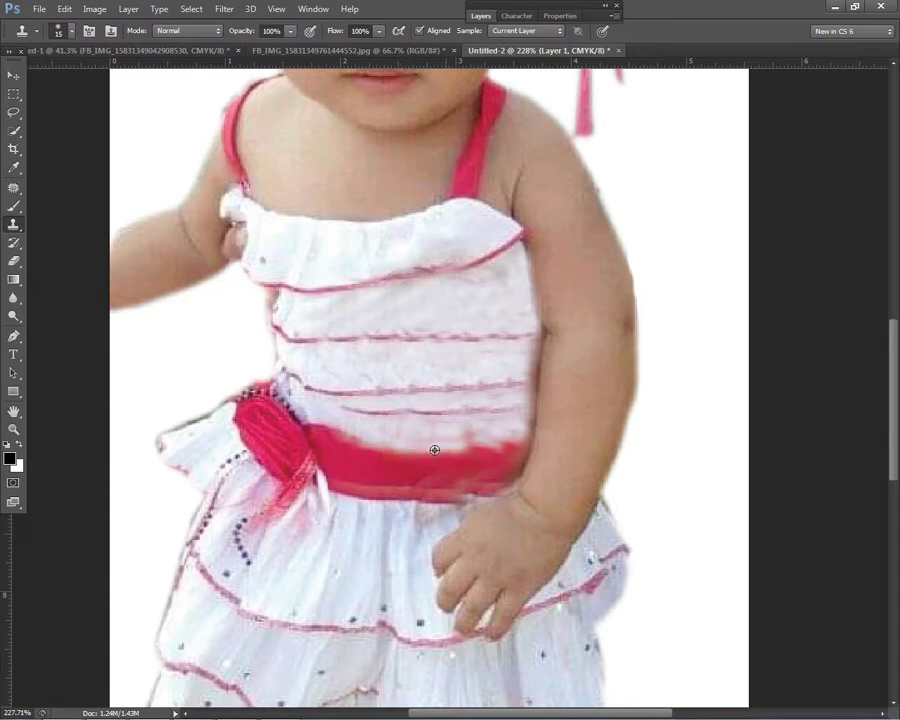
alt+click(512, 436)
scroll(537, 410, down, 6)
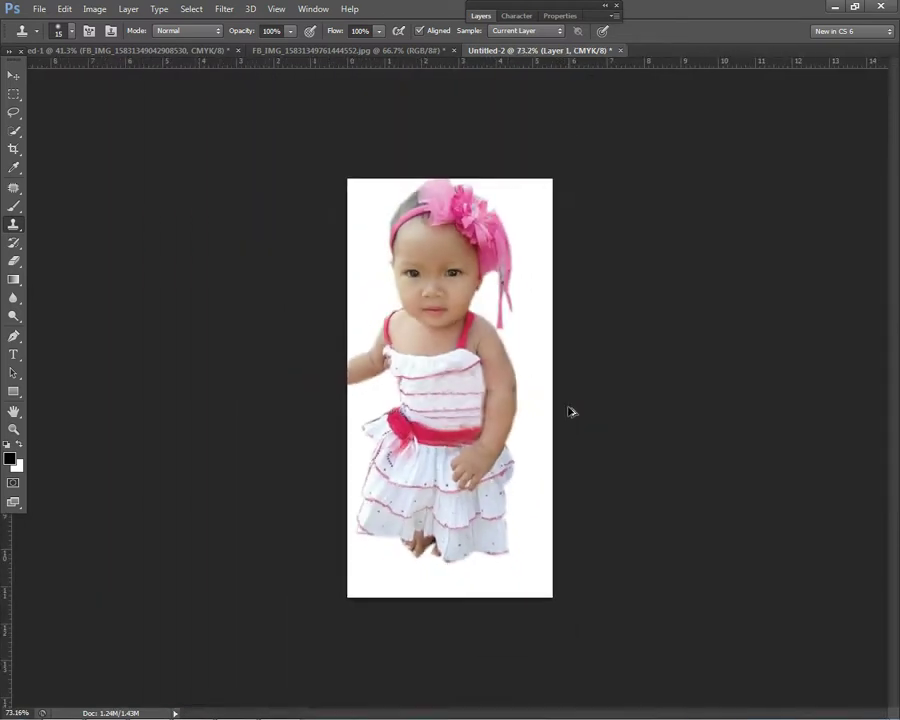
Step: Retouch the baby's armpit edge and the adjacent dress edge with cloned pixels
key(ctrl+m)
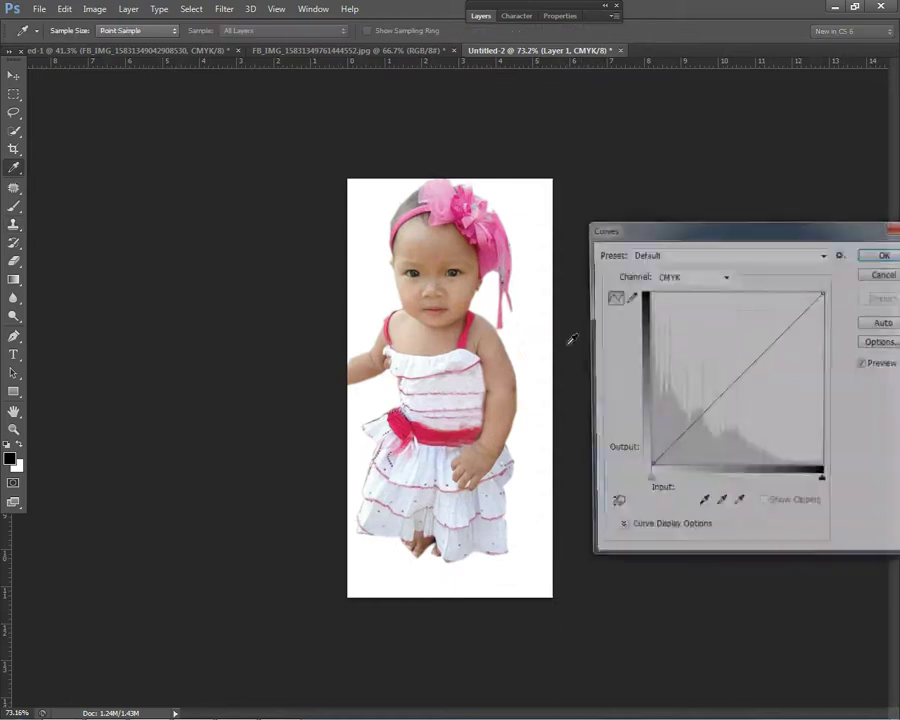
key(Escape)
scroll(340, 364, up, 7)
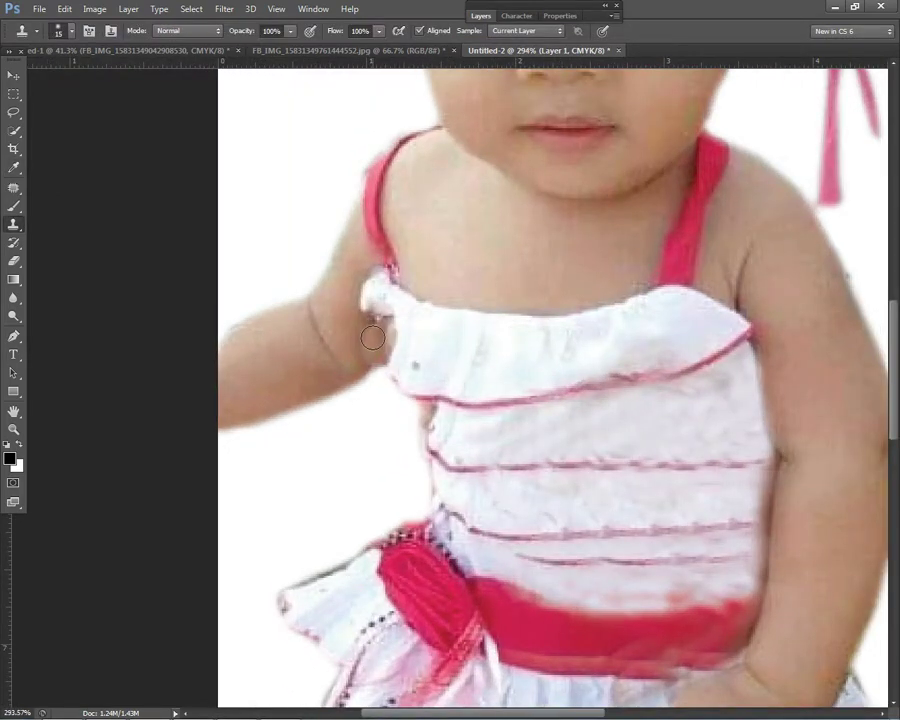
scroll(371, 360, up, 1)
click(370, 326)
click(425, 355)
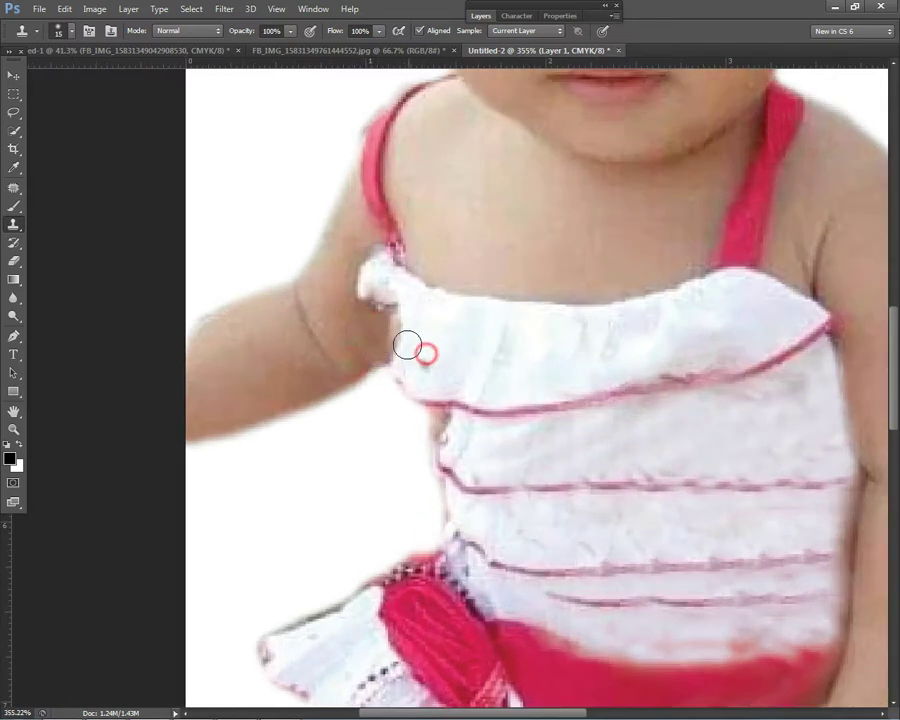
click(402, 352)
drag(402, 352, 396, 357)
click(369, 364)
Step: Cover the grey spot on the dress top and smooth the bodice ruffle
click(446, 344)
click(428, 362)
click(482, 356)
click(504, 346)
mouse_move(591, 331)
mouse_down()
mouse_move(606, 344)
mouse_move(650, 310)
mouse_move(530, 352)
mouse_move(592, 333)
mouse_move(607, 352)
mouse_move(654, 332)
mouse_up()
scroll(654, 332, down, 6)
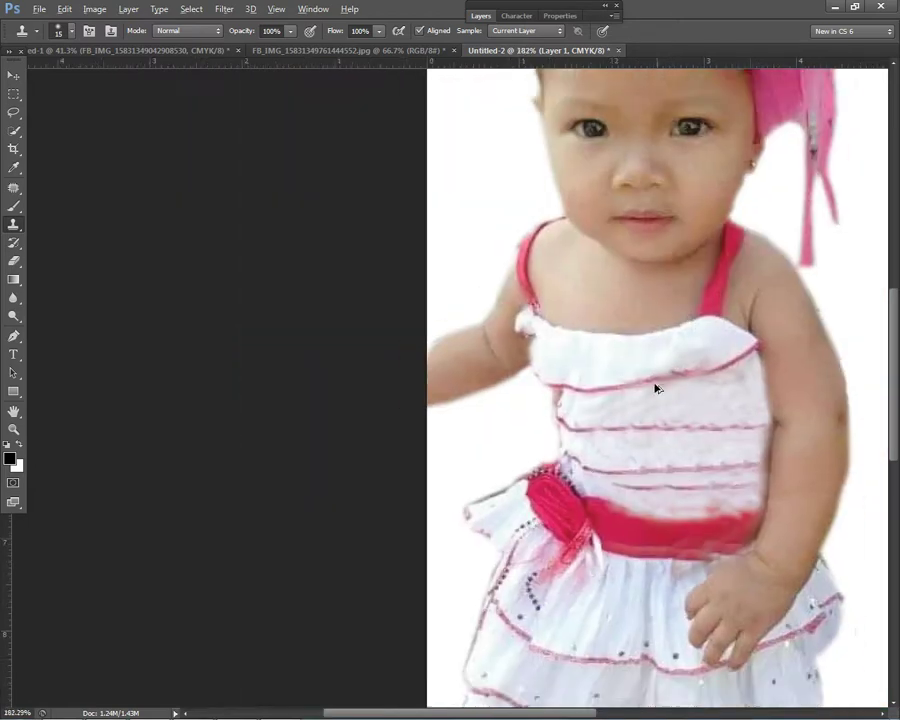
scroll(506, 437, up, 5)
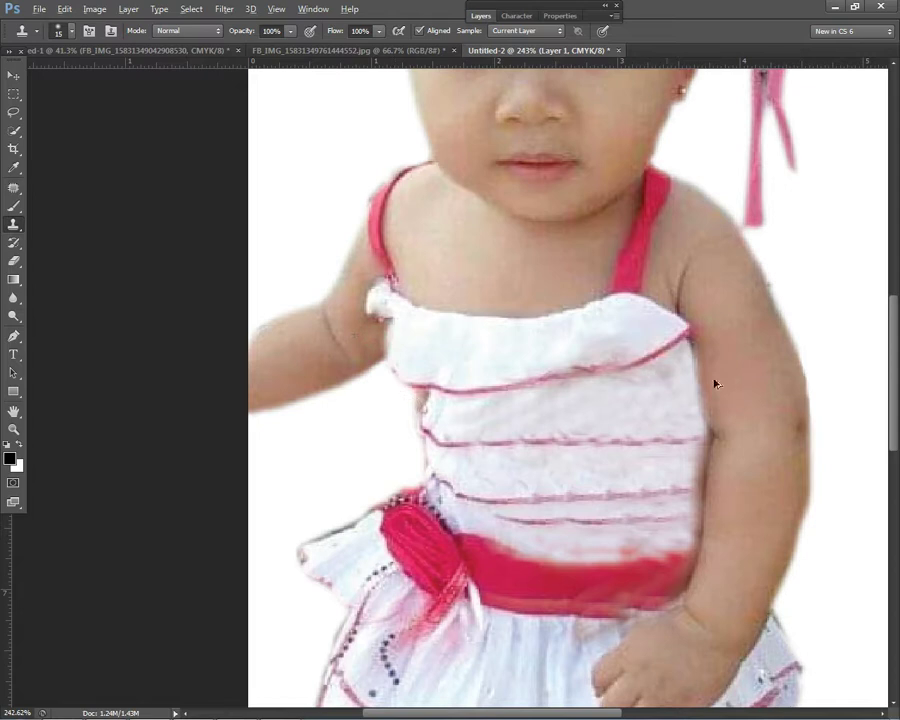
scroll(424, 318, down, 6)
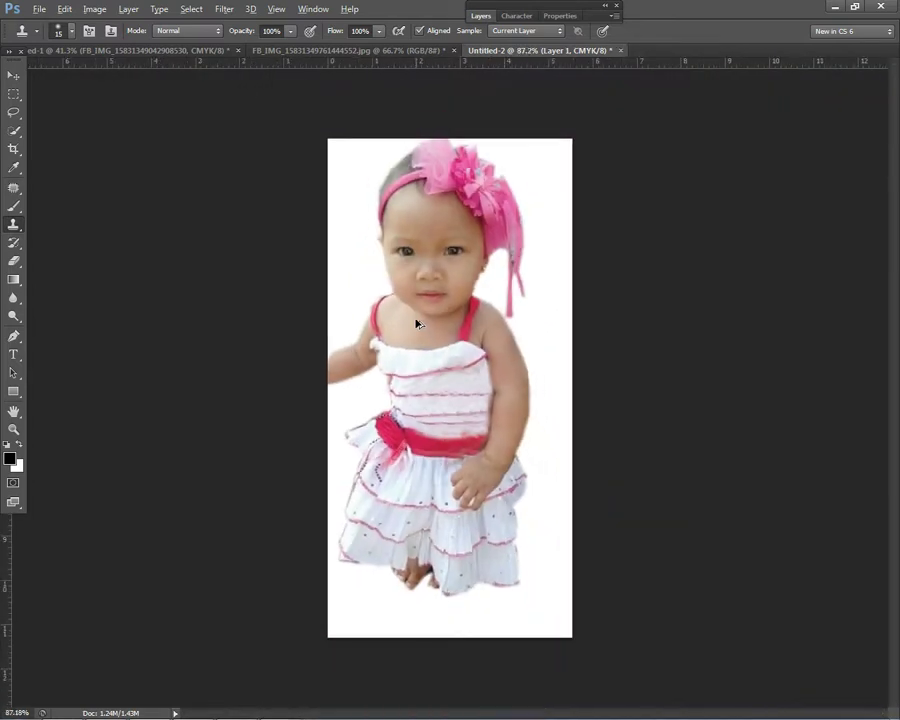
Step: Copy the StudioPro pink bokeh backdrop from Chrome and paste it into Untitled-2
mouse_move(151, 712)
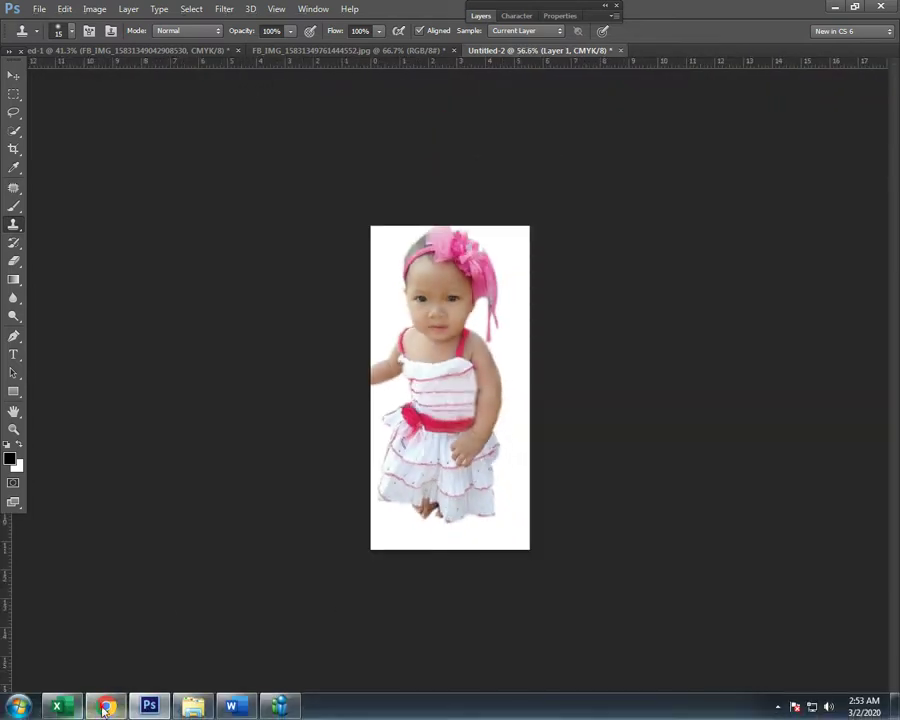
click(105, 711)
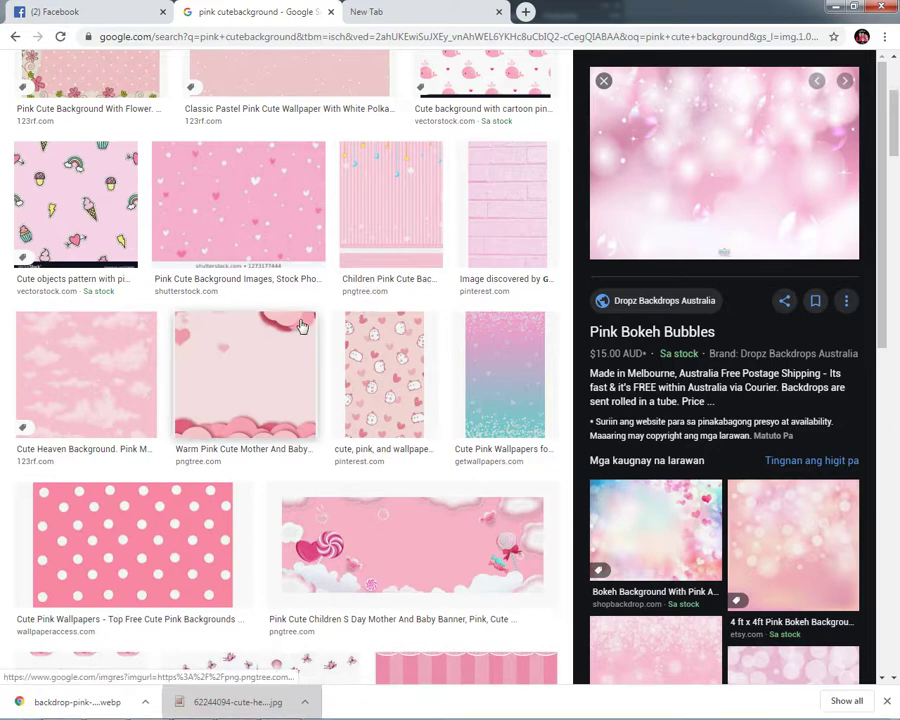
scroll(755, 515, down, 2)
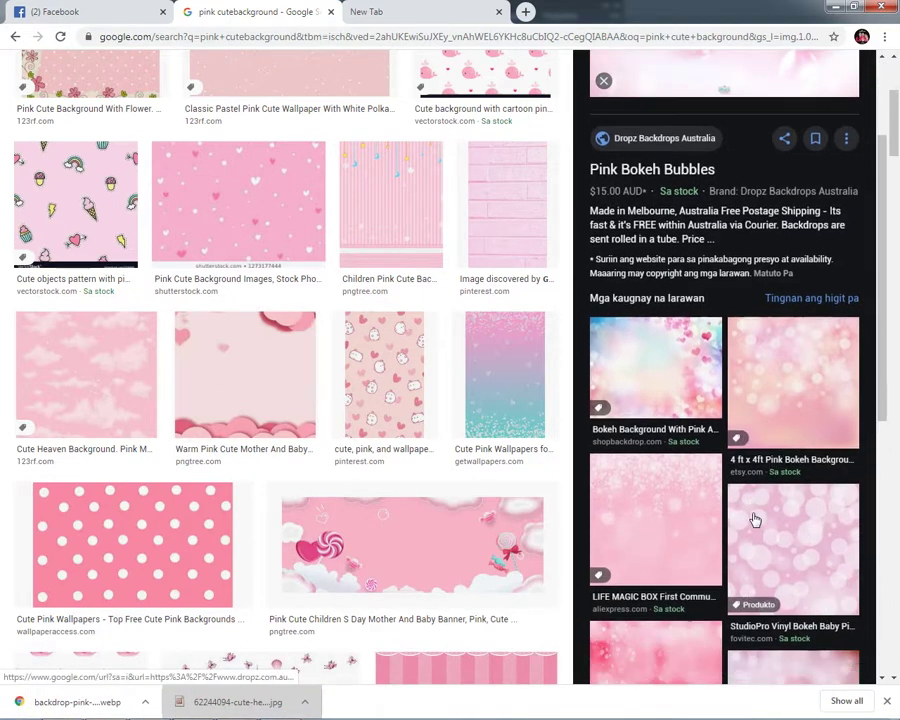
click(759, 482)
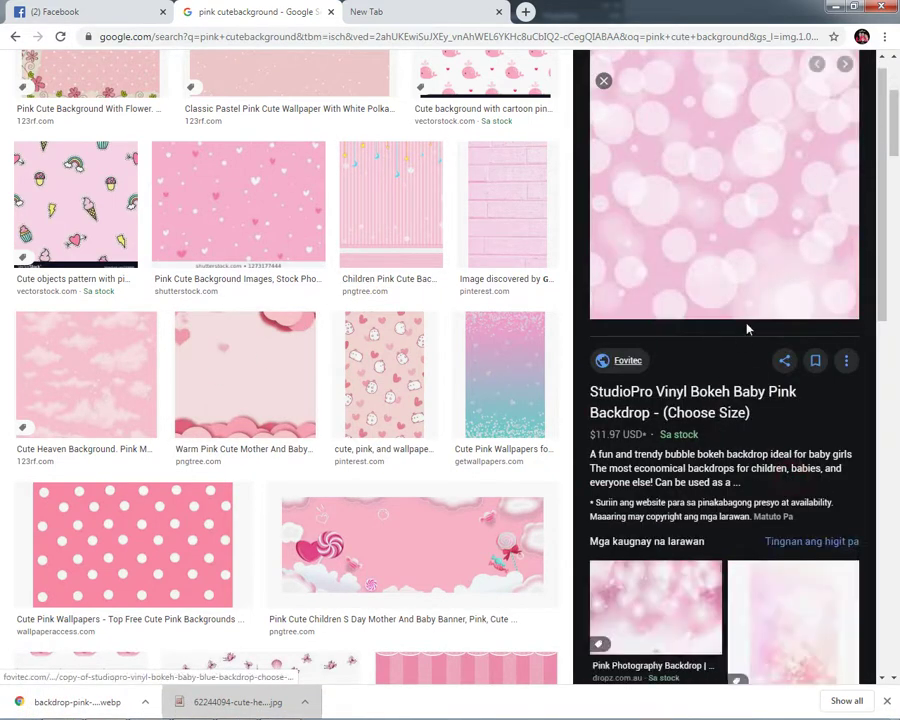
right_click(699, 207)
click(739, 342)
key(alt+Tab)
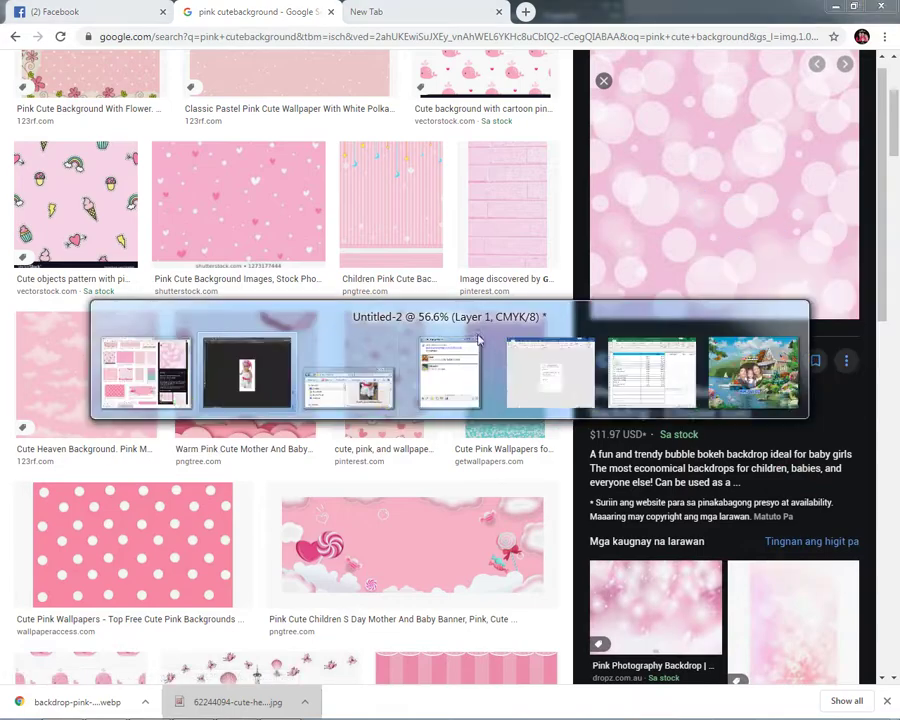
key(ctrl+v)
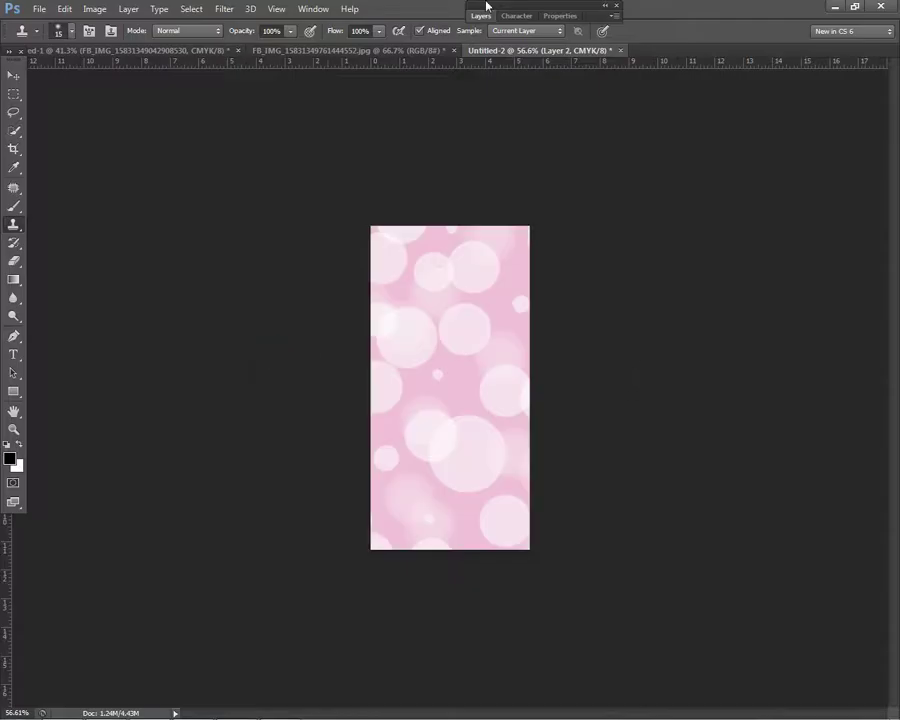
Step: Move the baby layer above the bokeh backdrop and give it an enlarged Outer Glow
click(483, 14)
drag(502, 124, 532, 96)
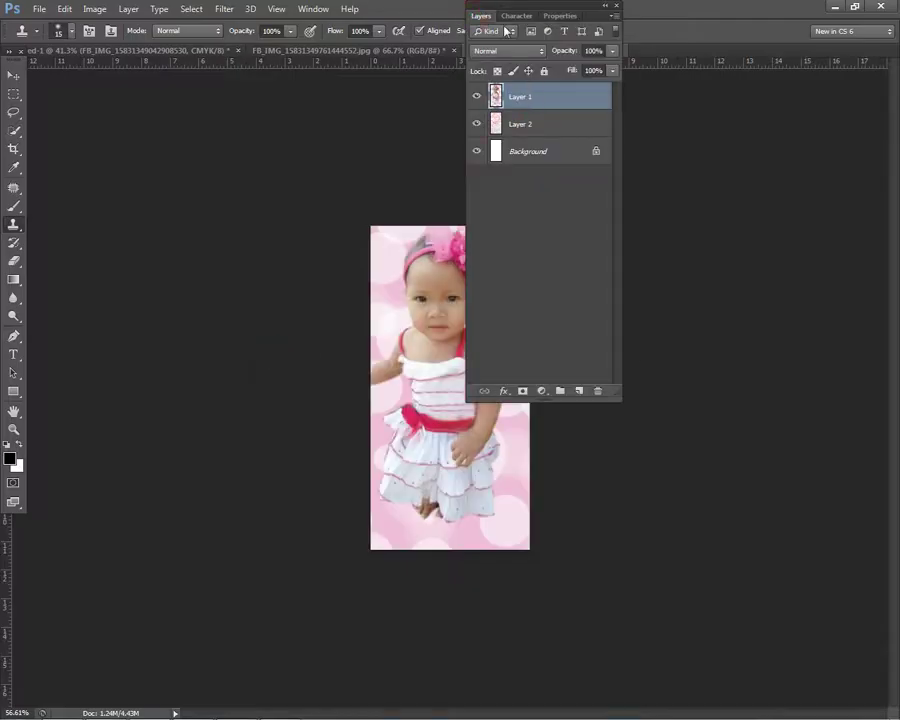
double_click(567, 92)
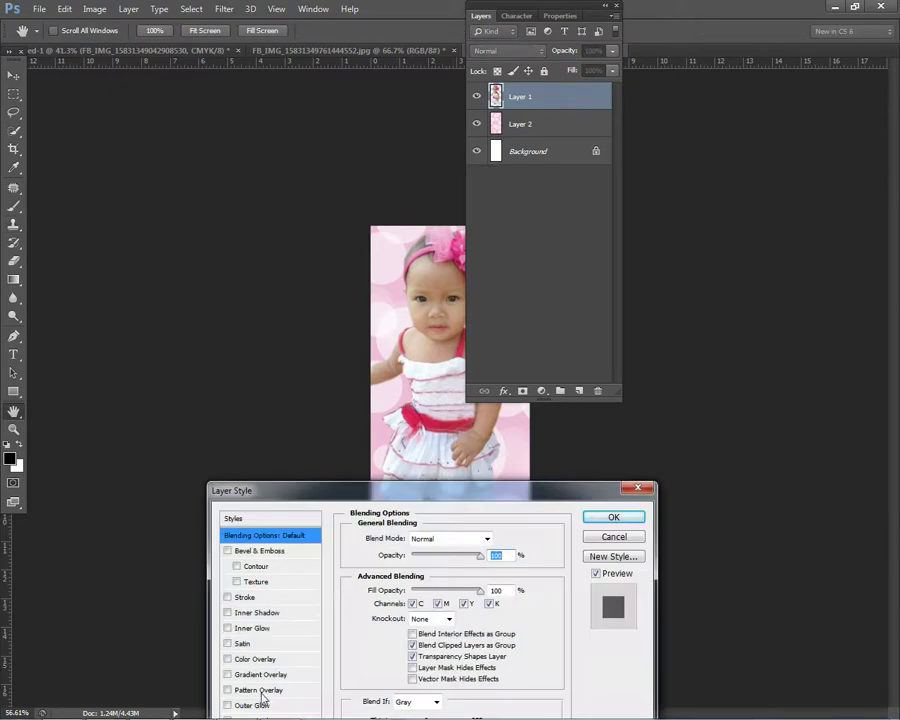
click(252, 705)
drag(405, 663, 421, 665)
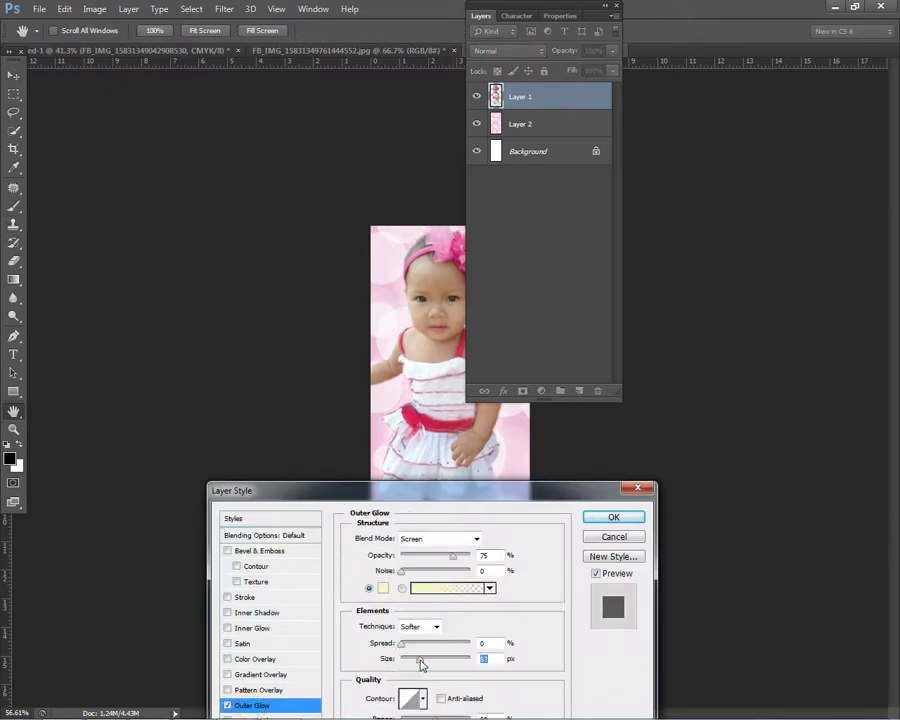
click(613, 517)
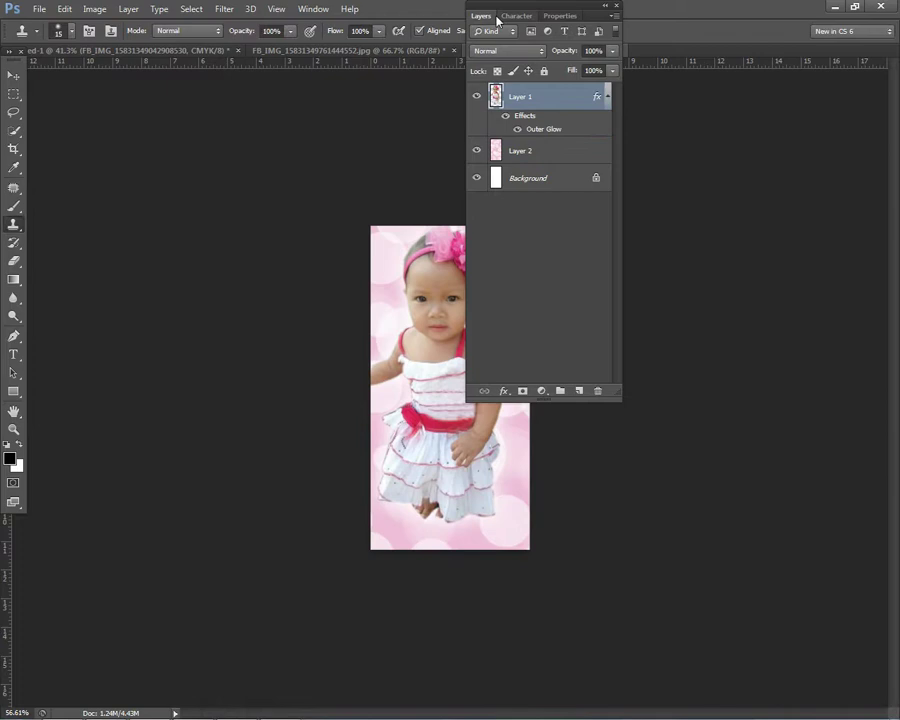
double_click(481, 16)
Step: Crop the photo tightly around the girl and flatten the image into one layer
click(13, 146)
drag(444, 537, 450, 520)
key(Return)
key(ctrl+0)
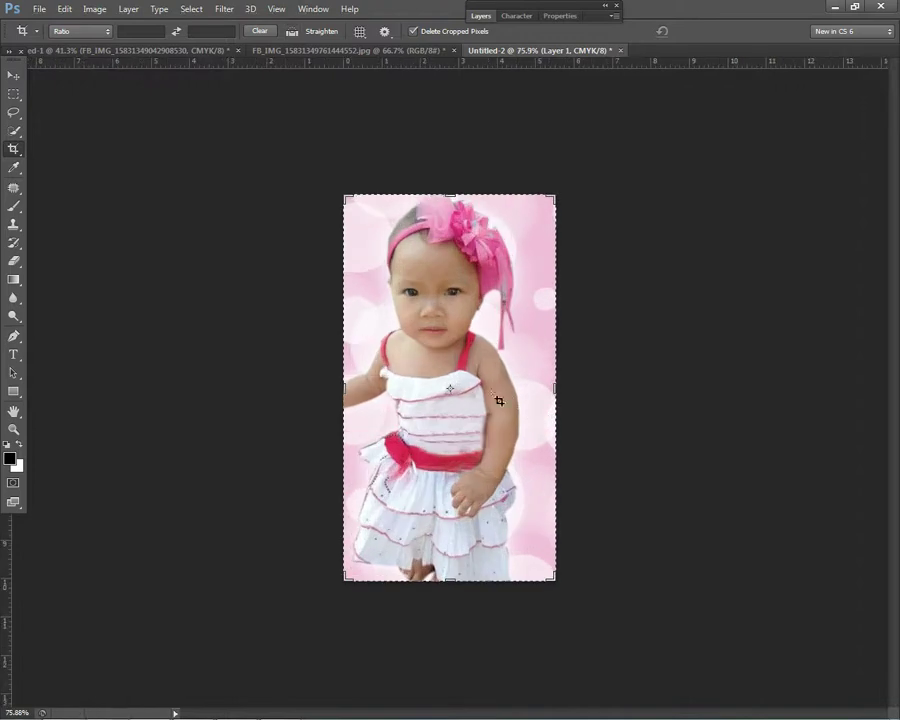
key(ctrl+alt+z)
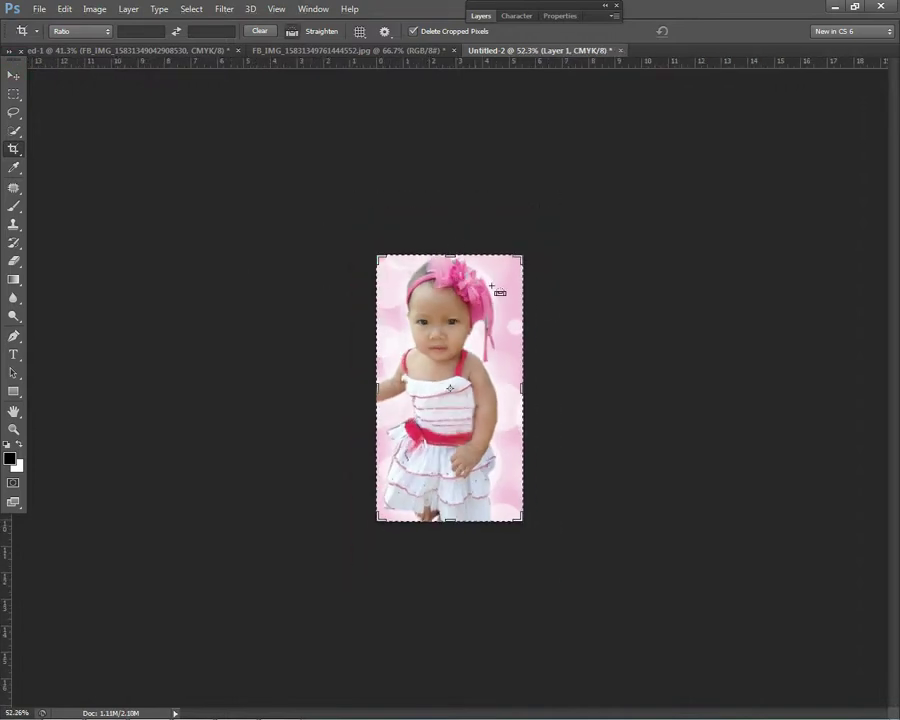
click(481, 16)
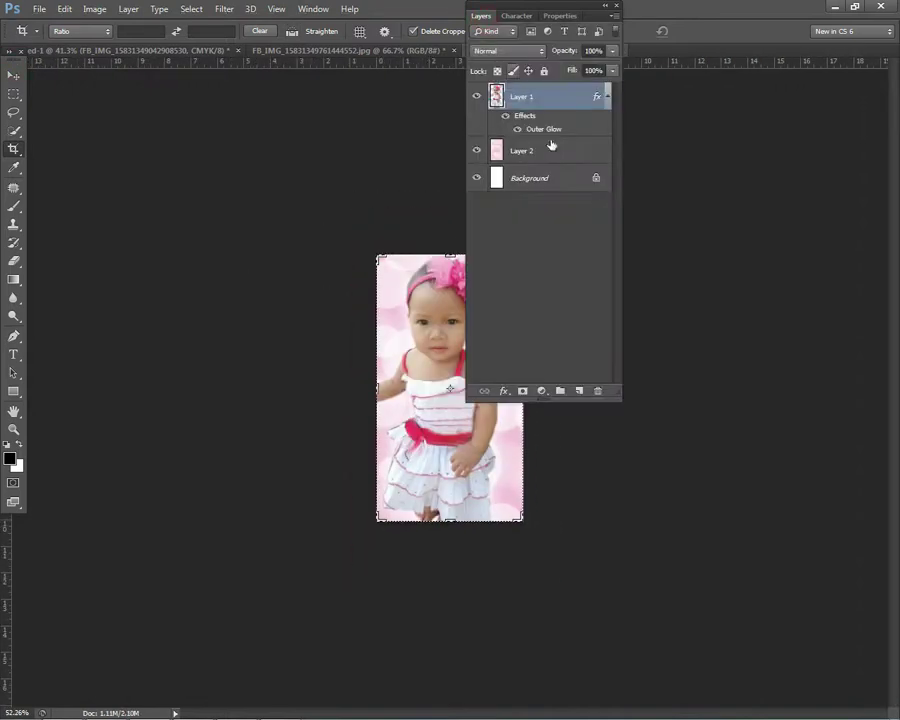
right_click(522, 180)
click(610, 301)
click(478, 12)
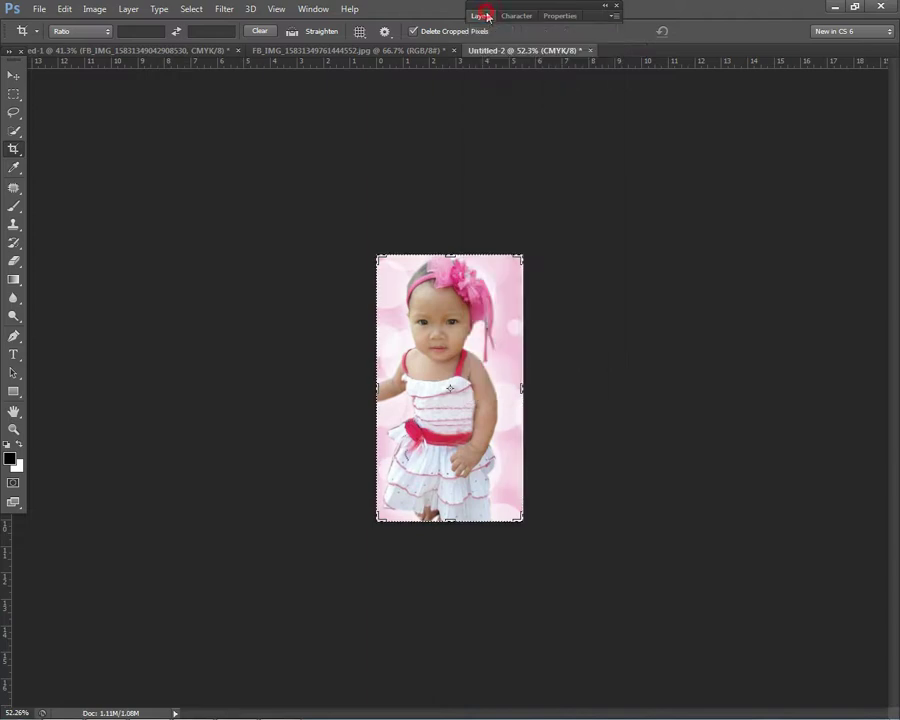
key(ctrl+alt+z)
Step: Paste the girl photo onto the birthday tarpaulin, move it toward the centre and enlarge it
click(358, 50)
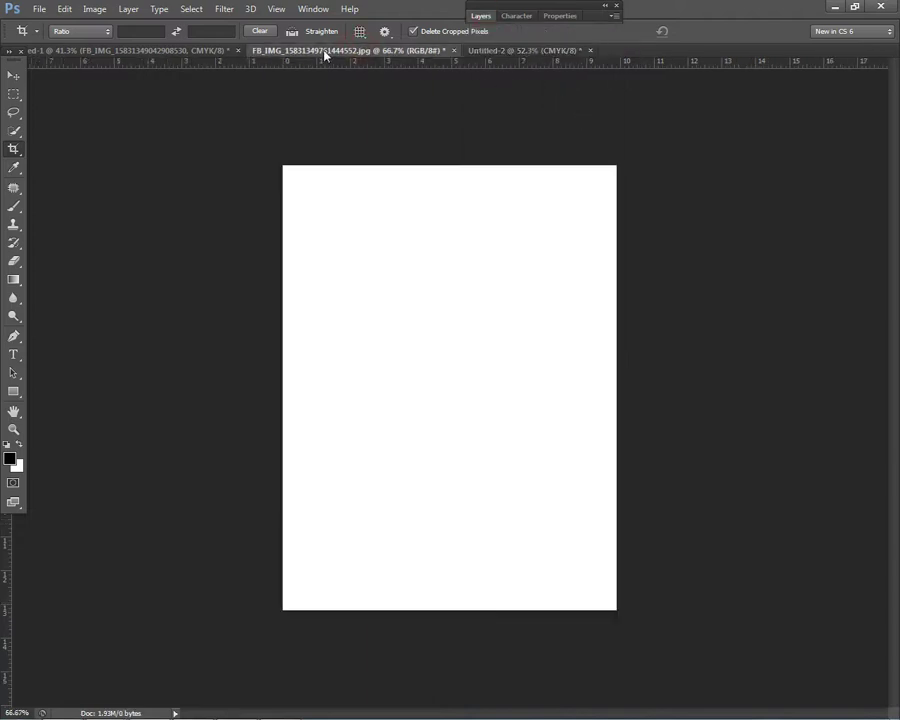
click(172, 50)
click(18, 75)
key(ctrl+v)
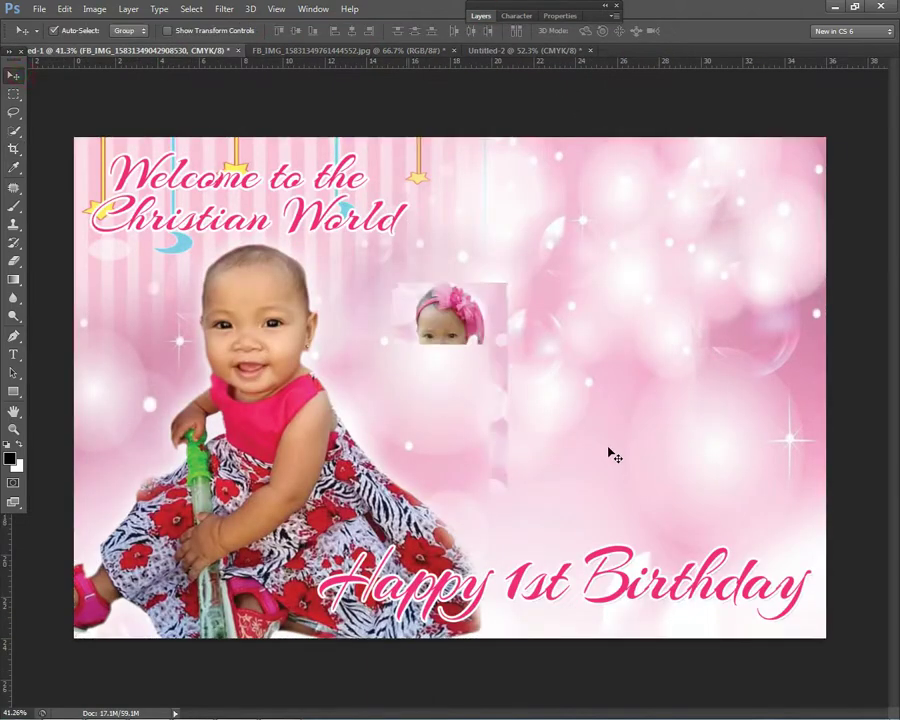
drag(490, 370, 557, 336)
key(ctrl+t)
drag(574, 494, 594, 530)
double_click(530, 380)
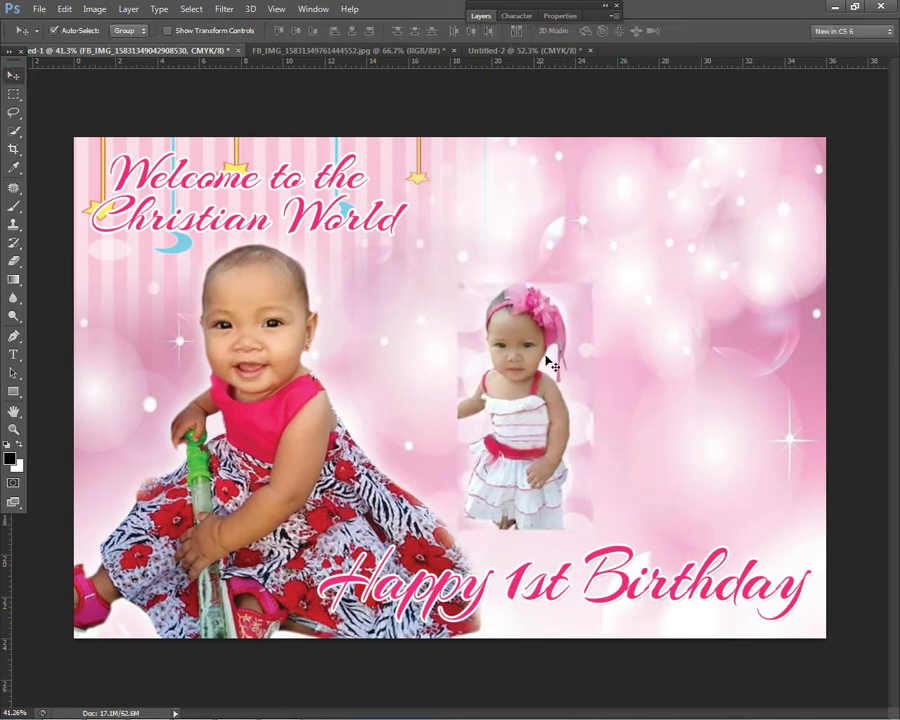
Step: Add an inside Stroke border in hot pink ee2d7b to the pasted photo layer
click(481, 16)
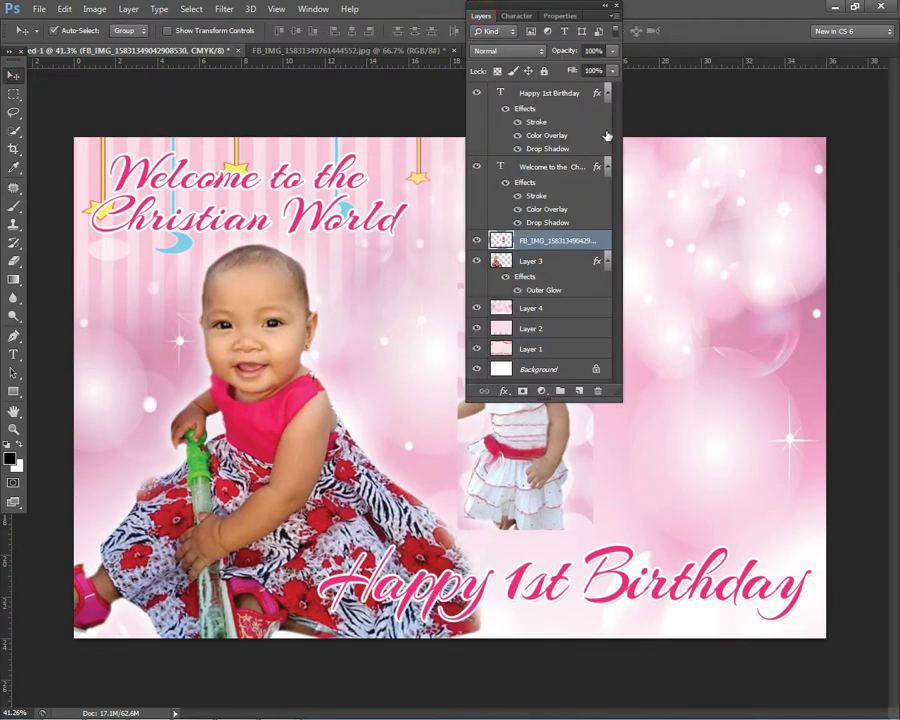
double_click(597, 256)
key(Escape)
double_click(603, 244)
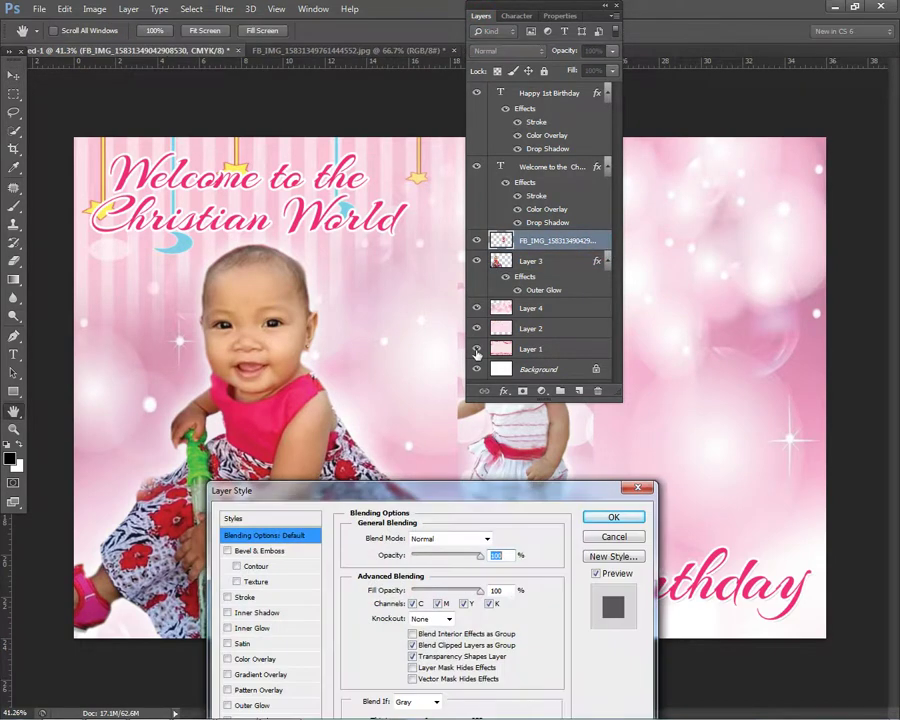
click(244, 597)
click(430, 556)
click(412, 577)
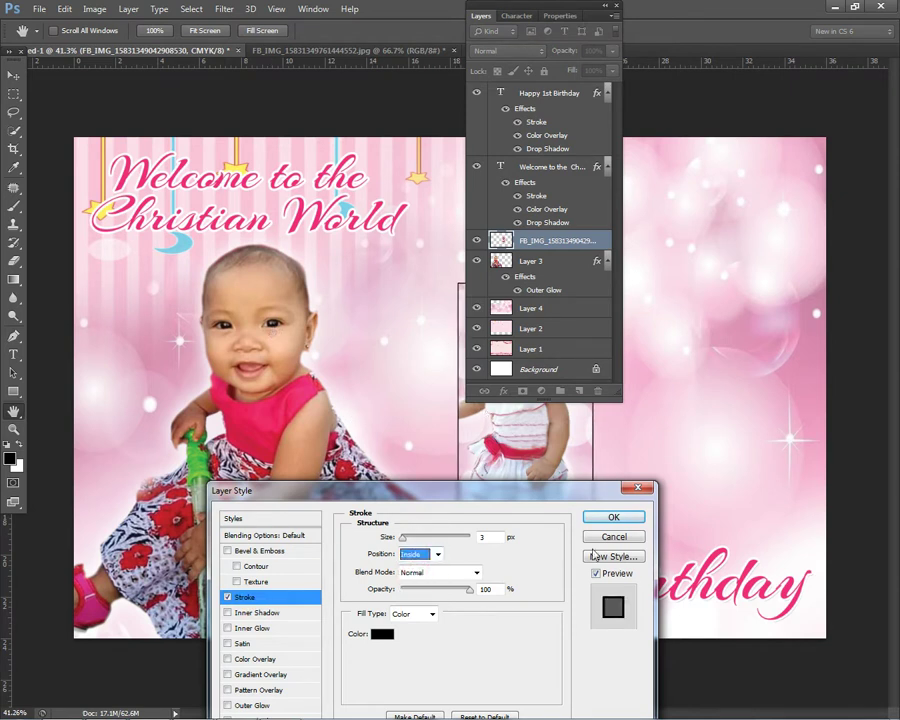
click(380, 634)
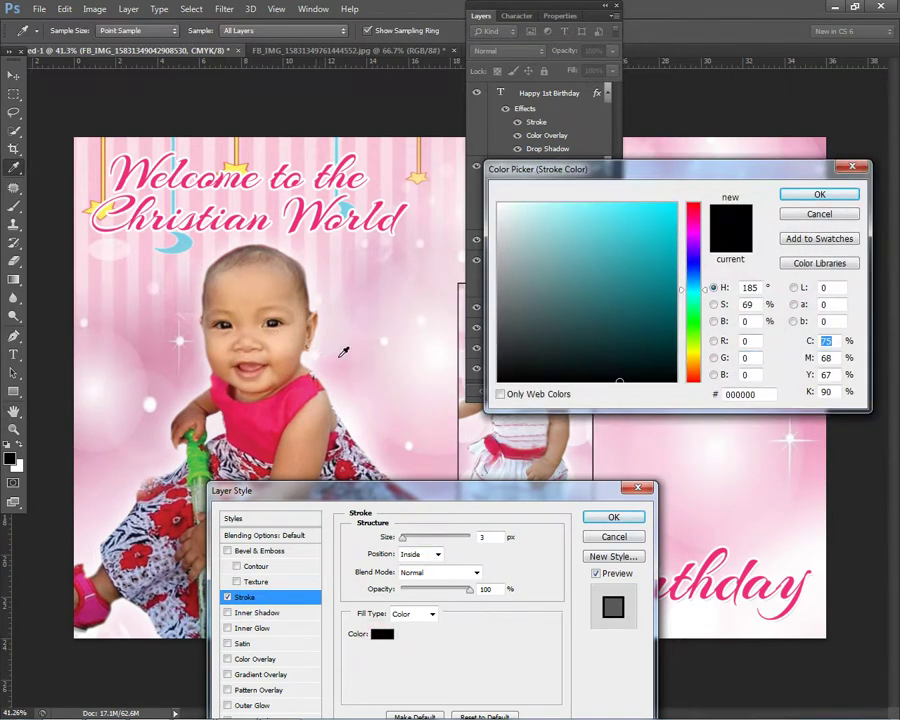
click(157, 320)
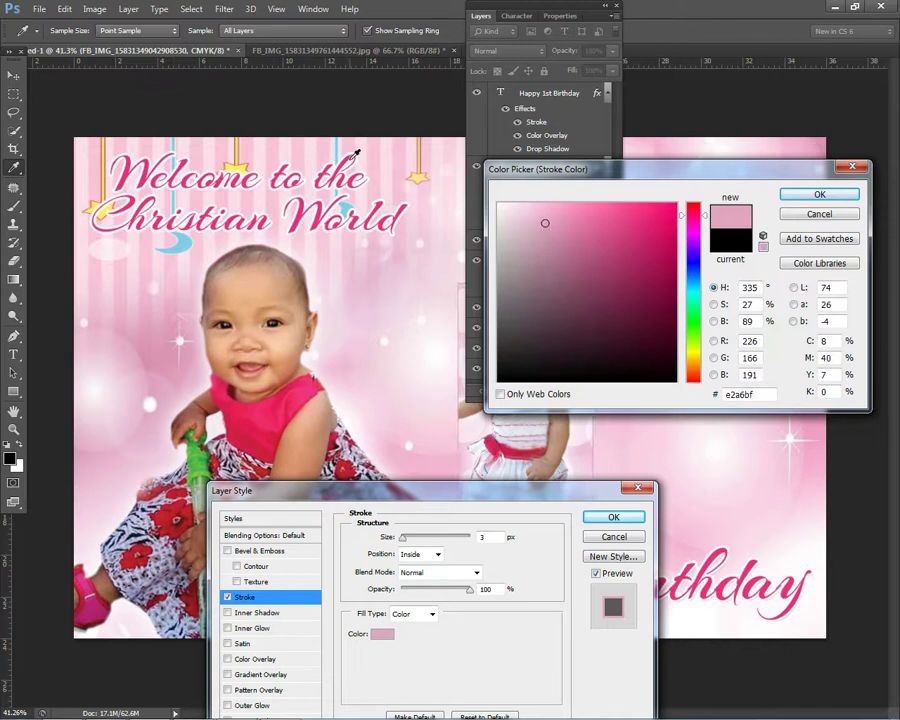
click(643, 215)
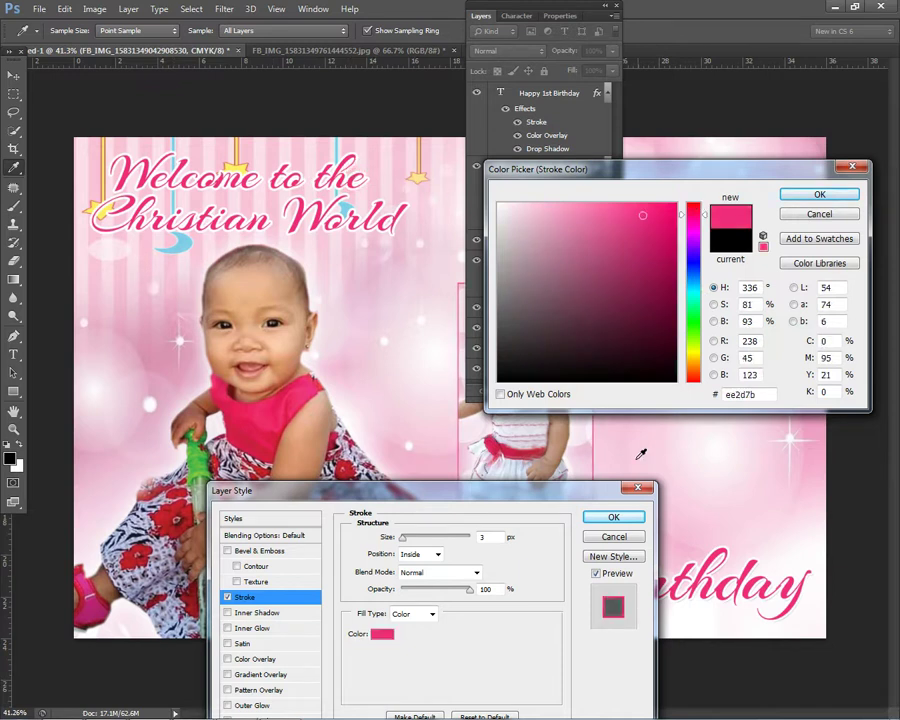
click(795, 195)
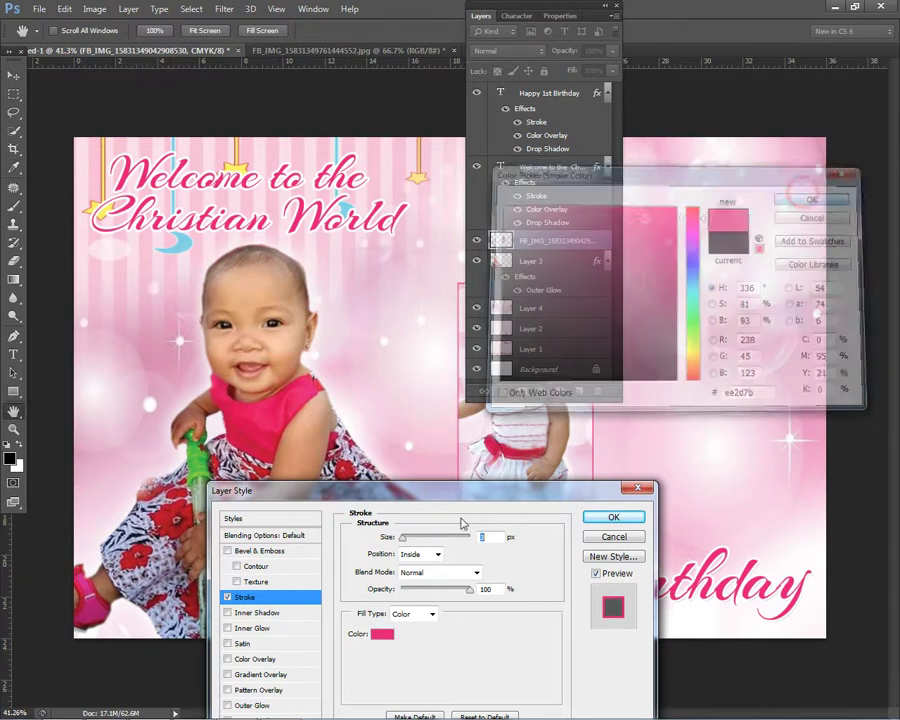
click(405, 538)
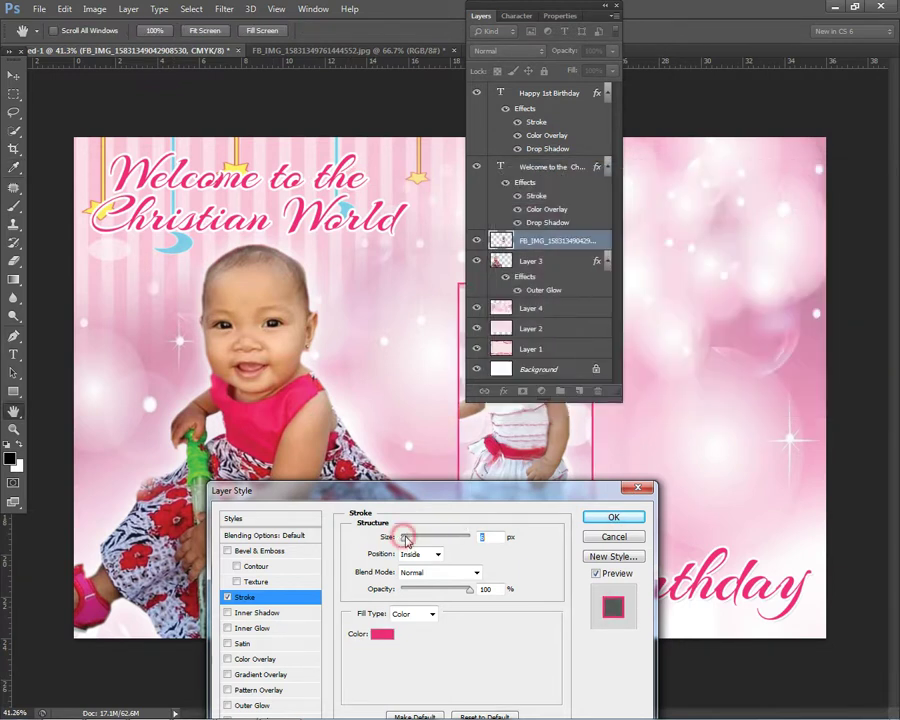
click(614, 517)
click(482, 16)
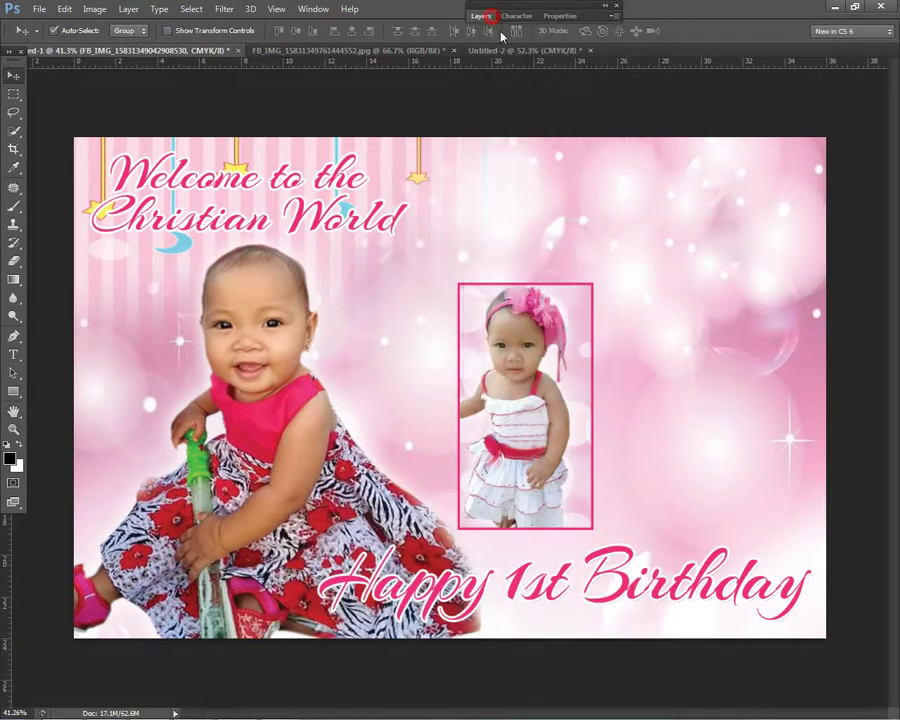
Step: Lift the photo's midtones slightly with a one-point Curves adjustment
scroll(606, 306, down, 2)
scroll(530, 380, up, 2)
drag(532, 372, 540, 376)
key(ctrl+m)
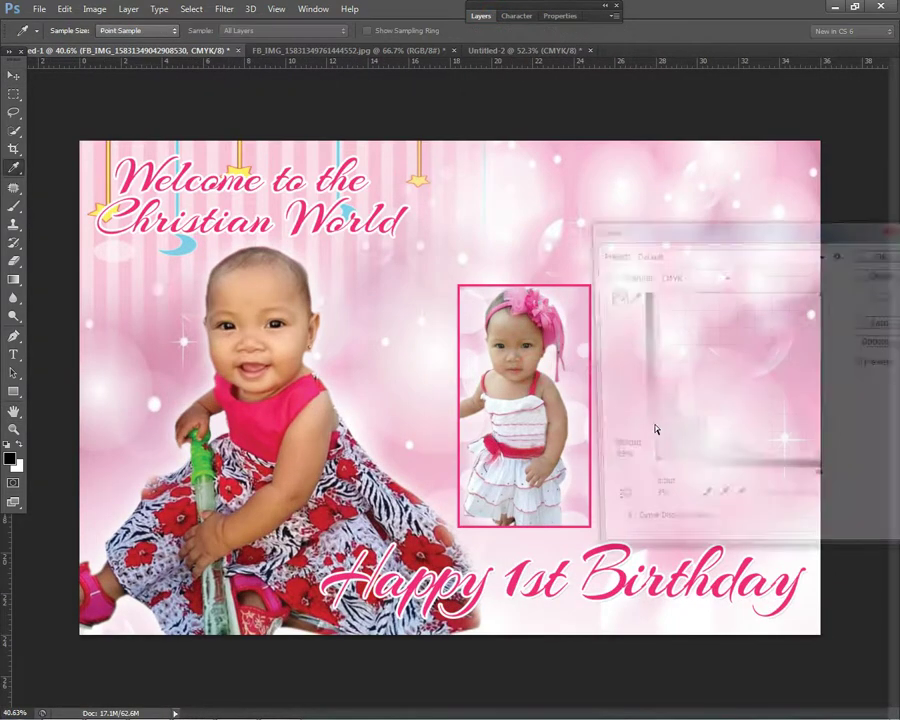
click(723, 384)
drag(723, 384, 735, 382)
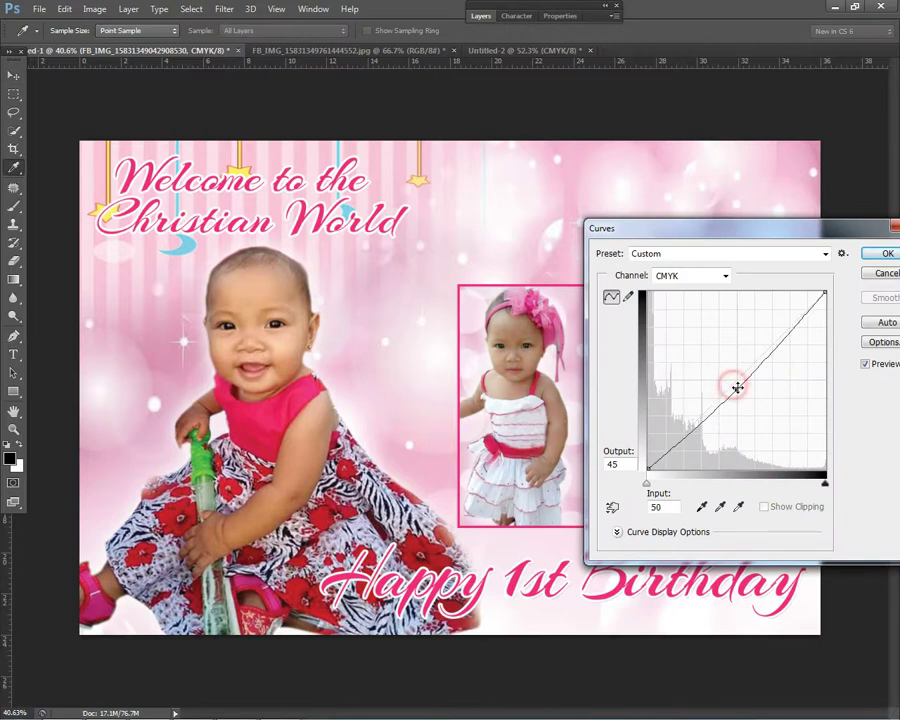
click(882, 252)
Step: Nudge the small photo and rotate it to a slight tilt
scroll(673, 320, down, 1)
scroll(673, 320, down, 1)
drag(522, 358, 530, 360)
key(ctrl+t)
drag(613, 292, 622, 294)
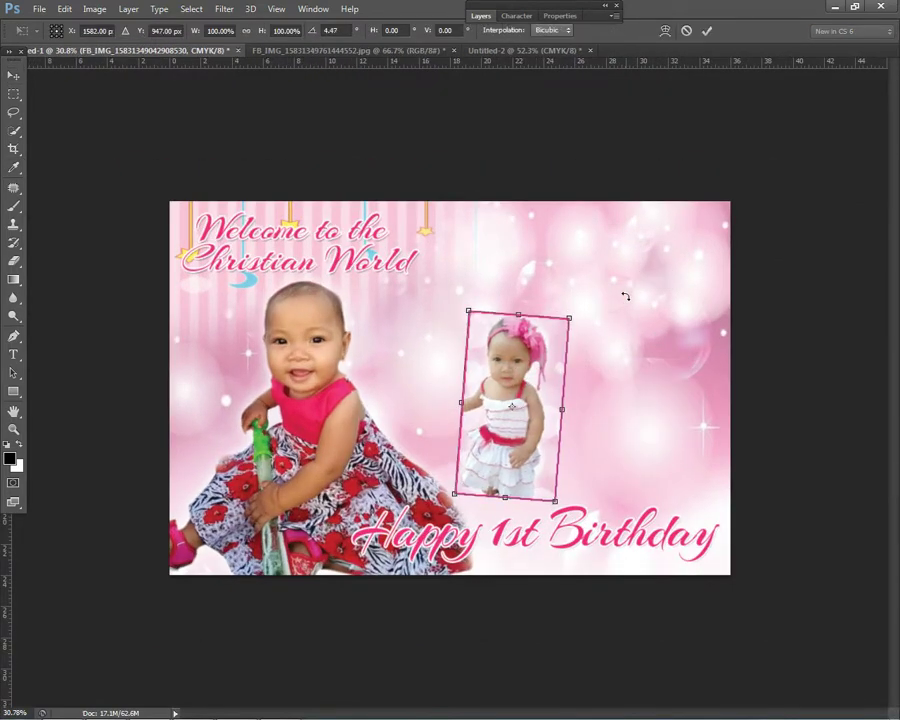
key(Return)
scroll(441, 414, down, 1)
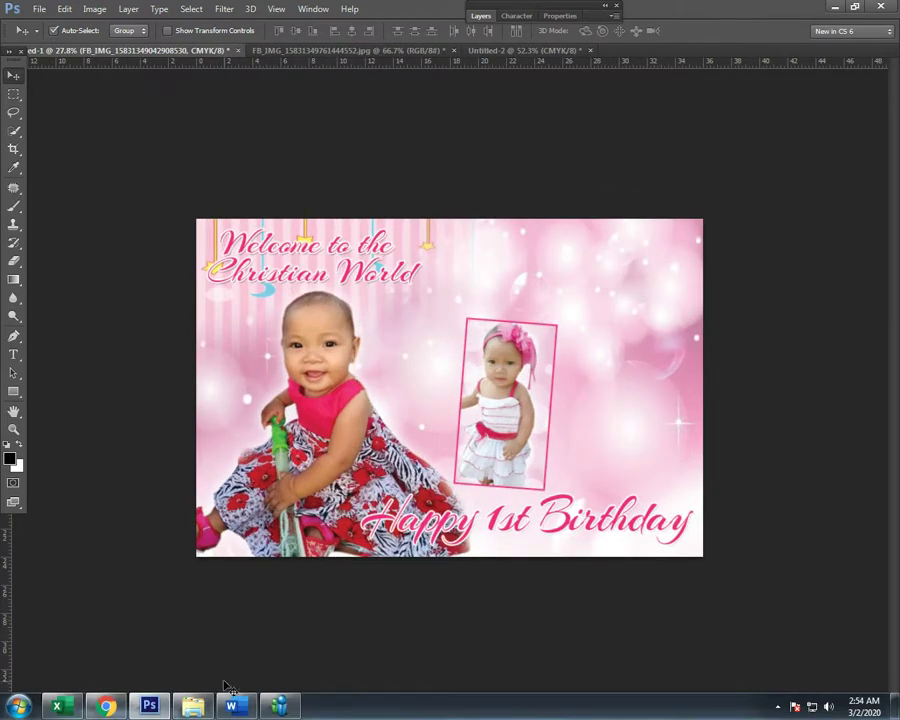
Step: Try opening the received baby photo from the photo folder, then dismiss the program error
click(222, 702)
scroll(648, 265, down, 2)
scroll(645, 265, down, 2)
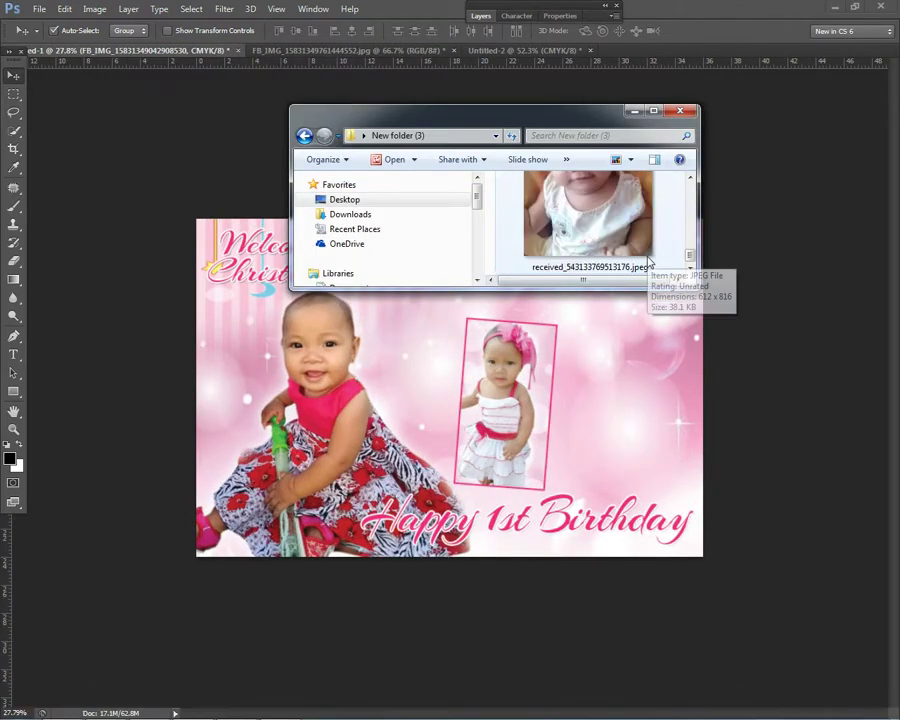
double_click(630, 264)
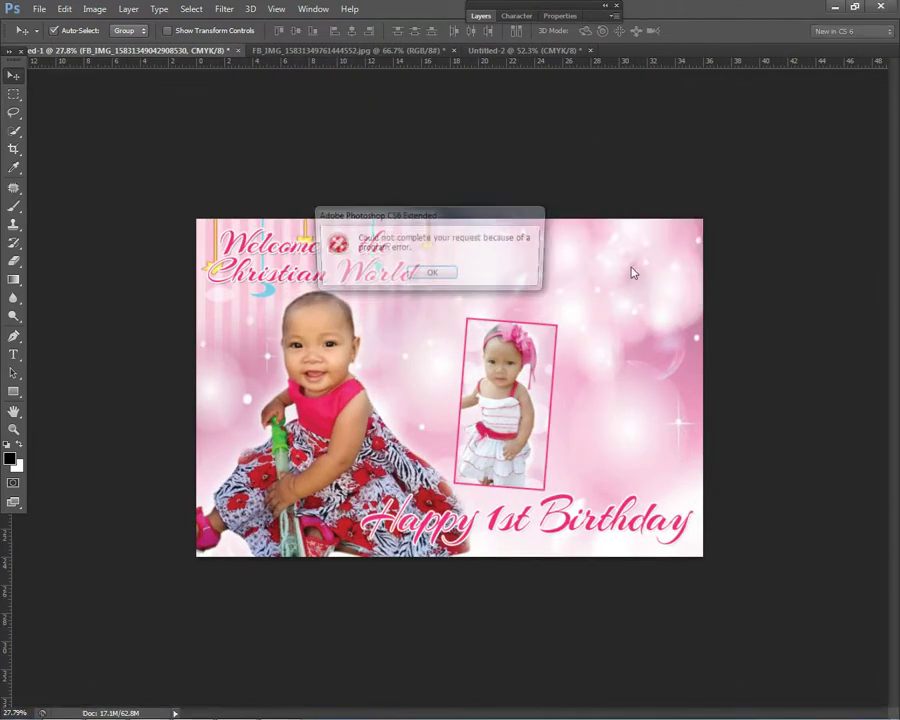
click(437, 276)
Step: Open the baby photo in Paint from the file's right-click menu instead
click(195, 704)
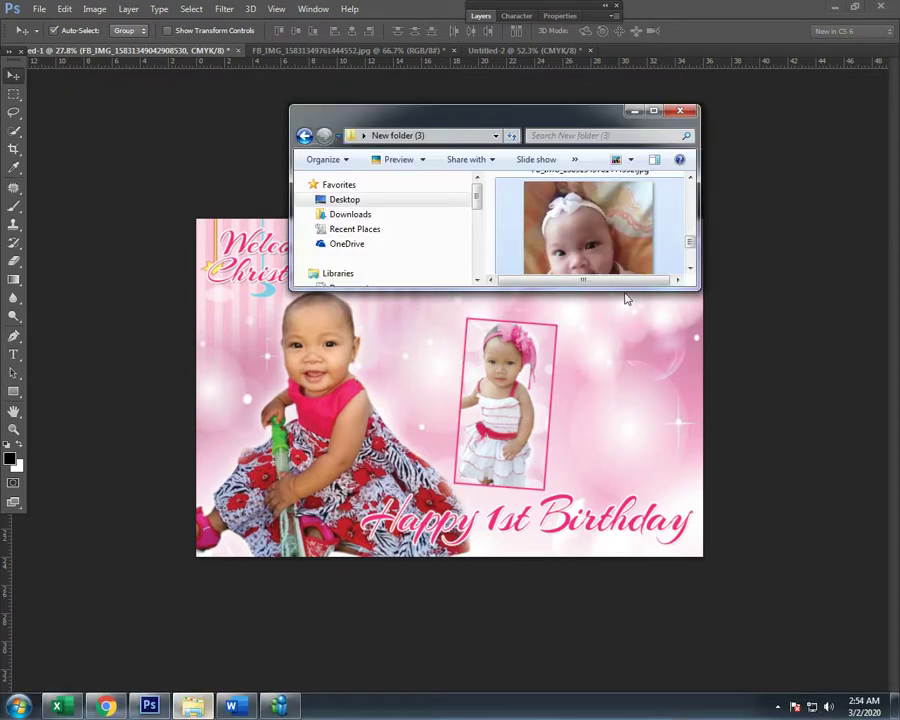
right_click(572, 254)
mouse_move(617, 428)
click(458, 442)
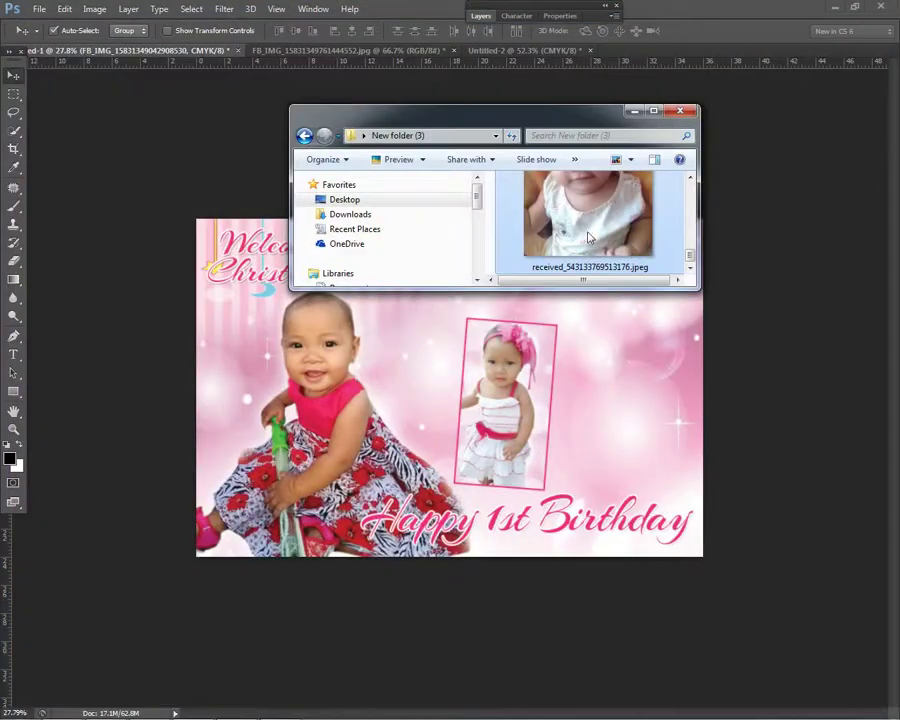
Step: Place the baby photo onto the tarpaulin, right of the framed photo, and commit it
drag(590, 237, 613, 420)
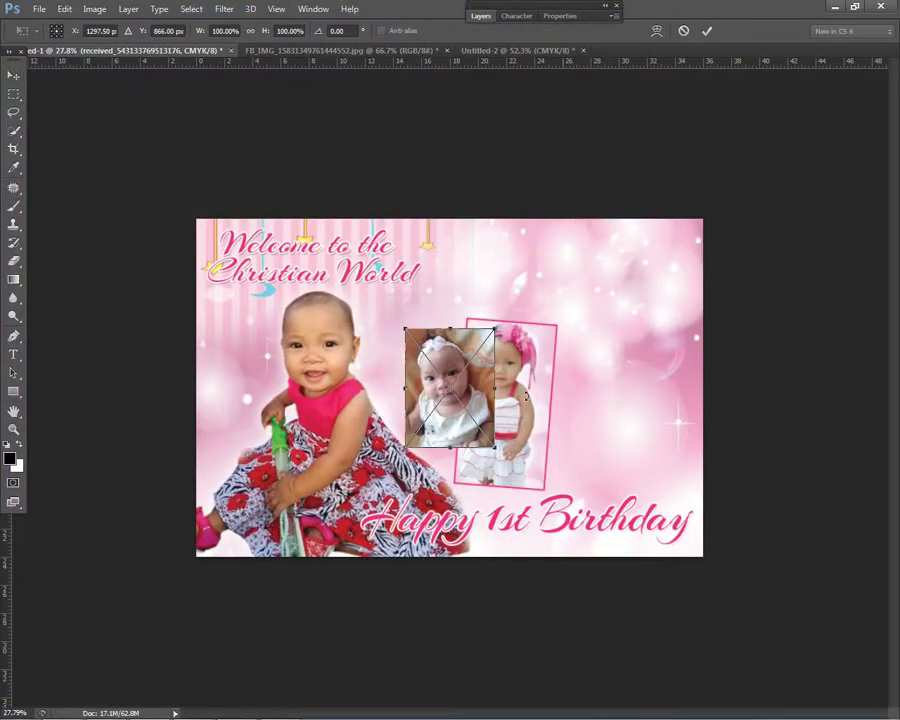
scroll(579, 396, up, 2)
drag(534, 398, 736, 496)
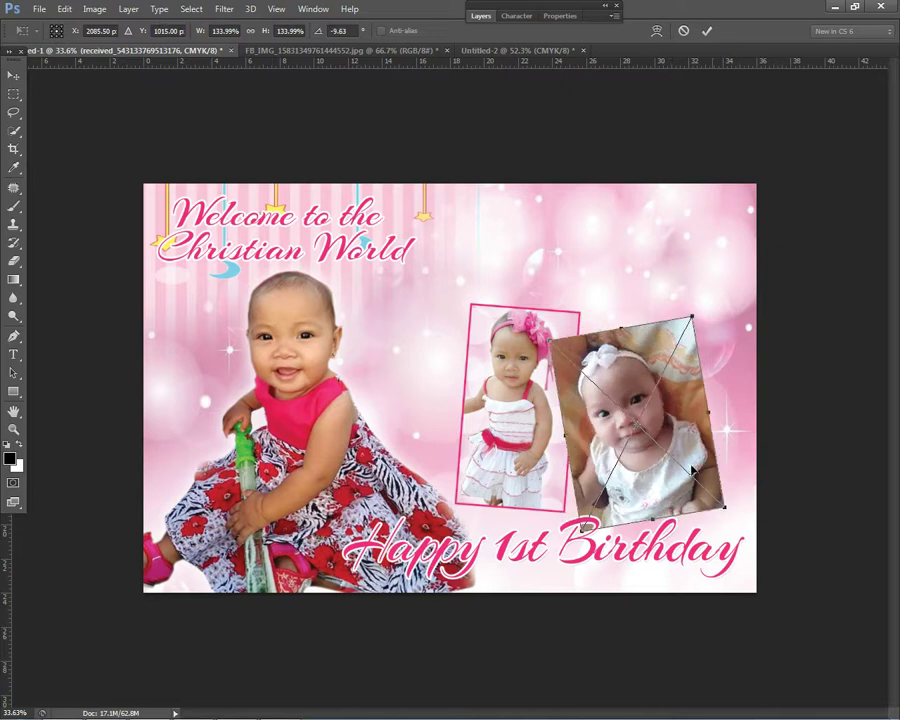
drag(685, 460, 703, 450)
key(Return)
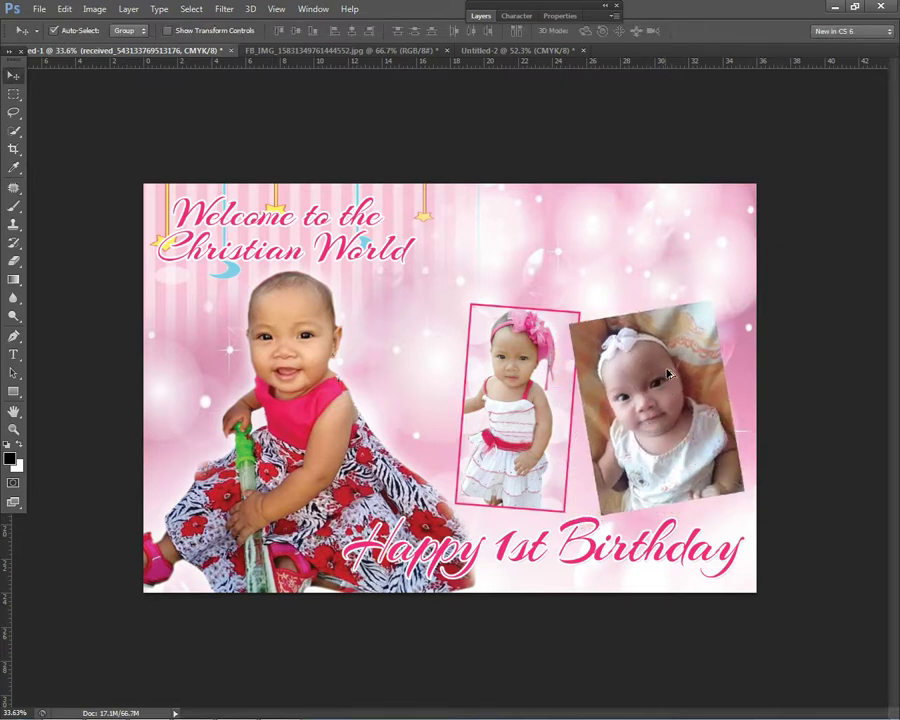
Step: Undo the placed photo and open received_543133769513176.jpeg as its own Photoshop document
key(Delete)
key(ctrl+z)
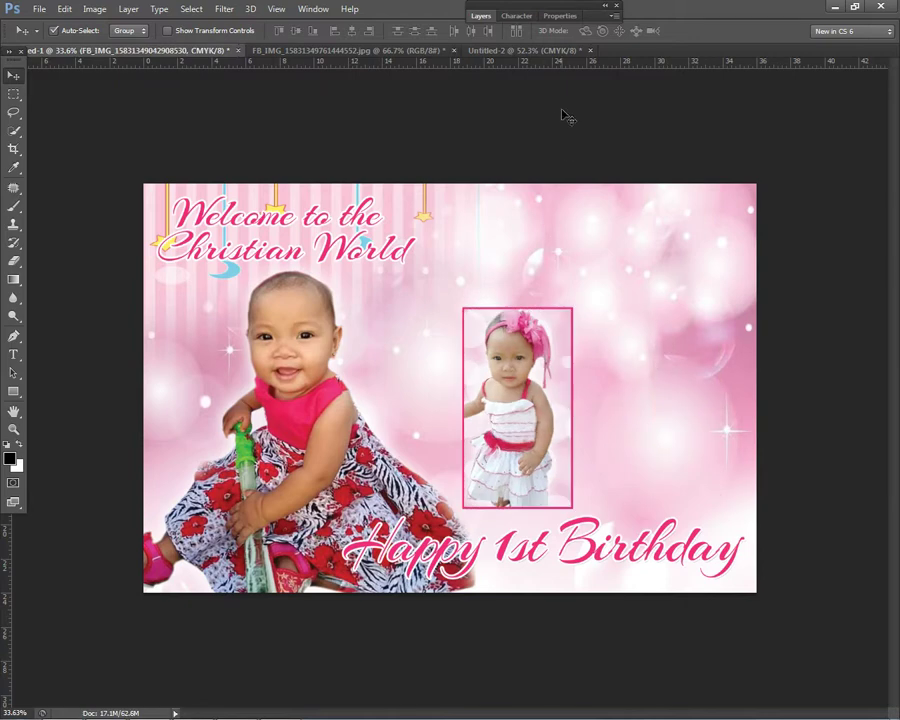
click(838, 8)
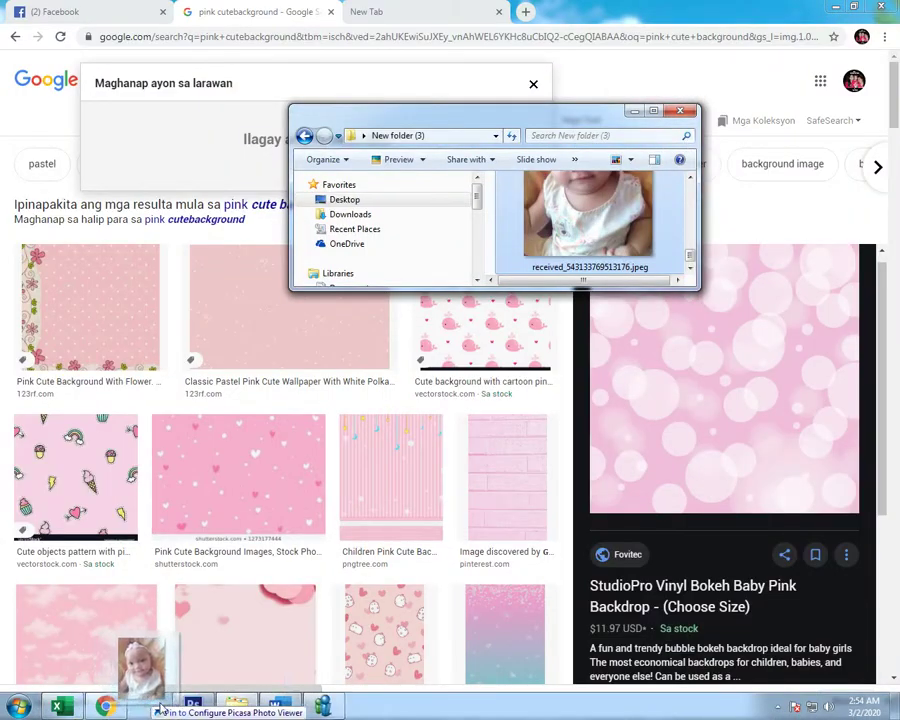
drag(160, 708, 575, 253)
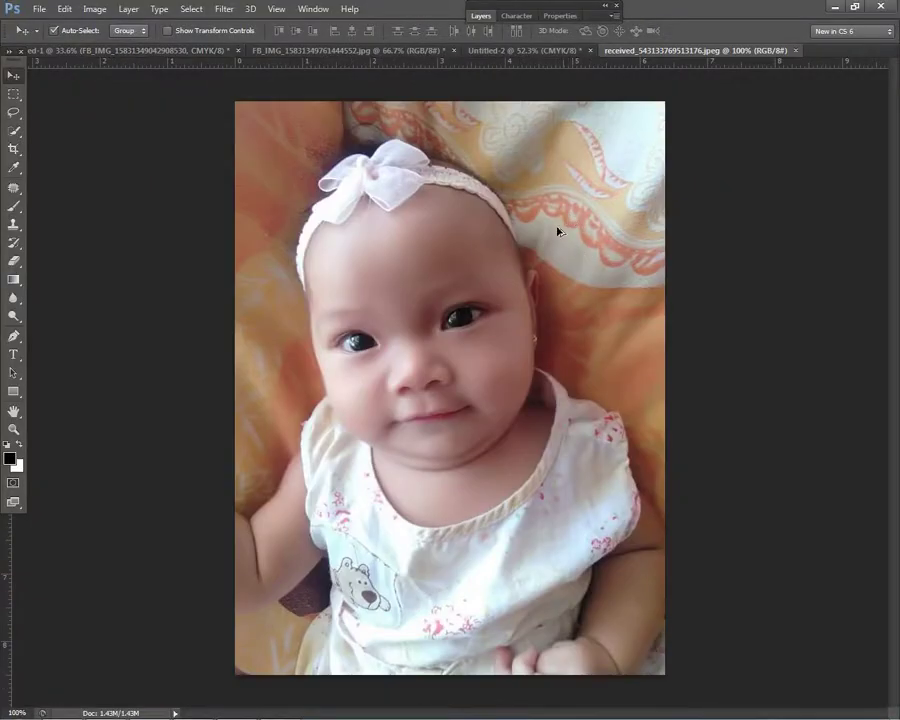
Step: Duplicate the Background layer of the headband baby photo
key(ctrl+0)
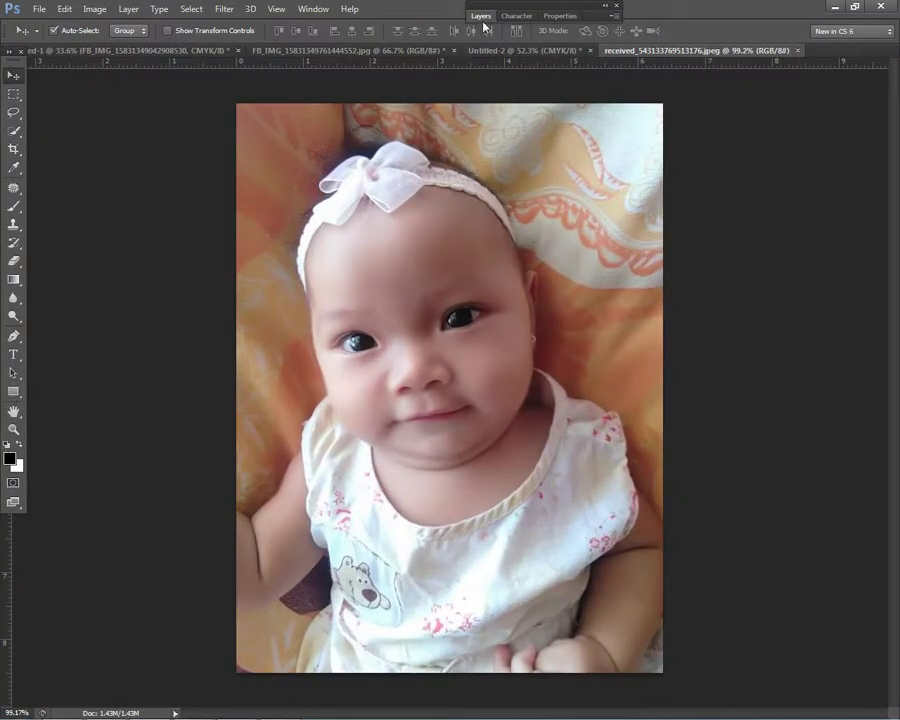
click(483, 20)
right_click(543, 96)
click(606, 130)
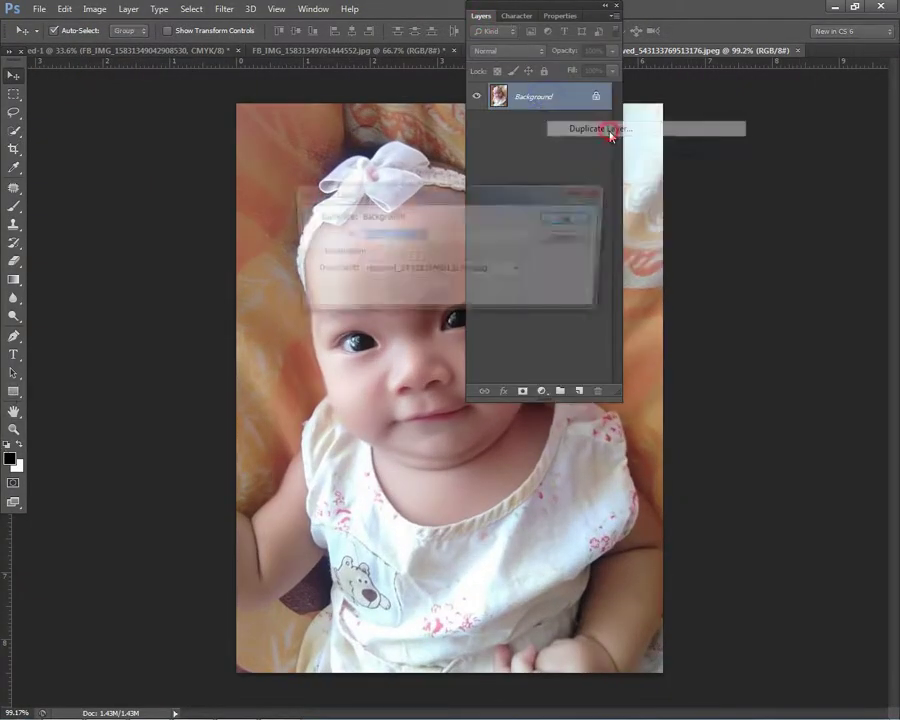
click(567, 213)
Step: Fill the original Background layer with white, then deselect
click(555, 123)
key(ctrl+a)
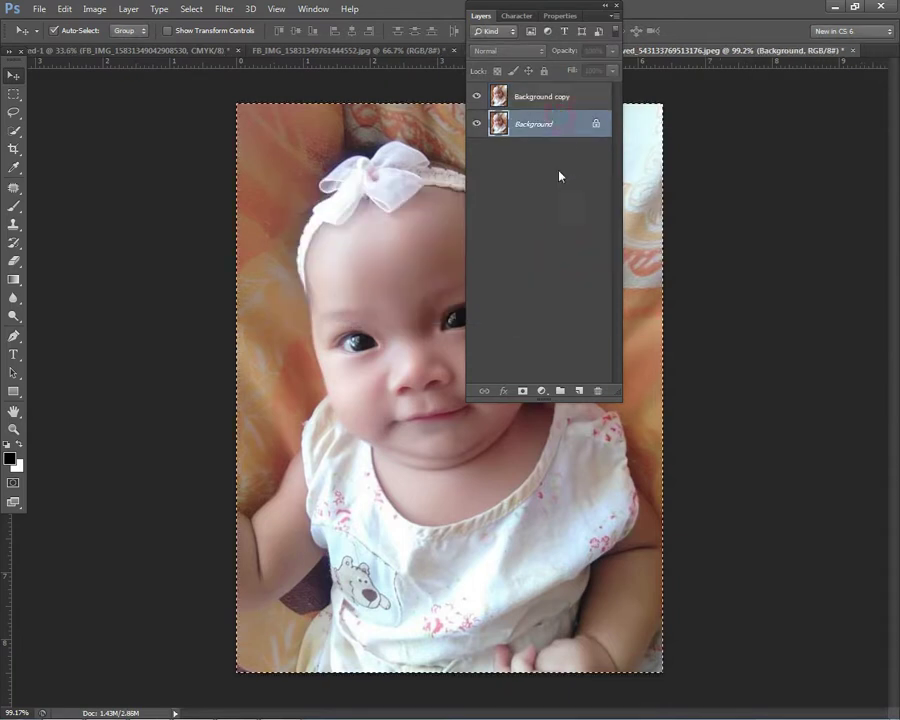
key(shift+BackSpace)
key(Return)
key(v)
click(481, 16)
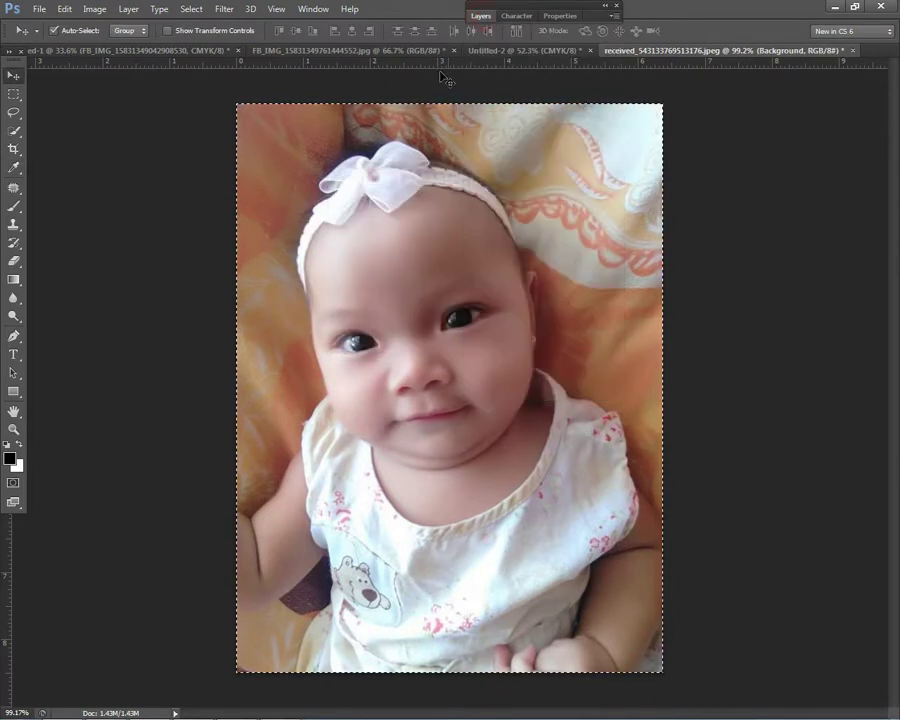
click(13, 94)
right_click(422, 228)
click(445, 232)
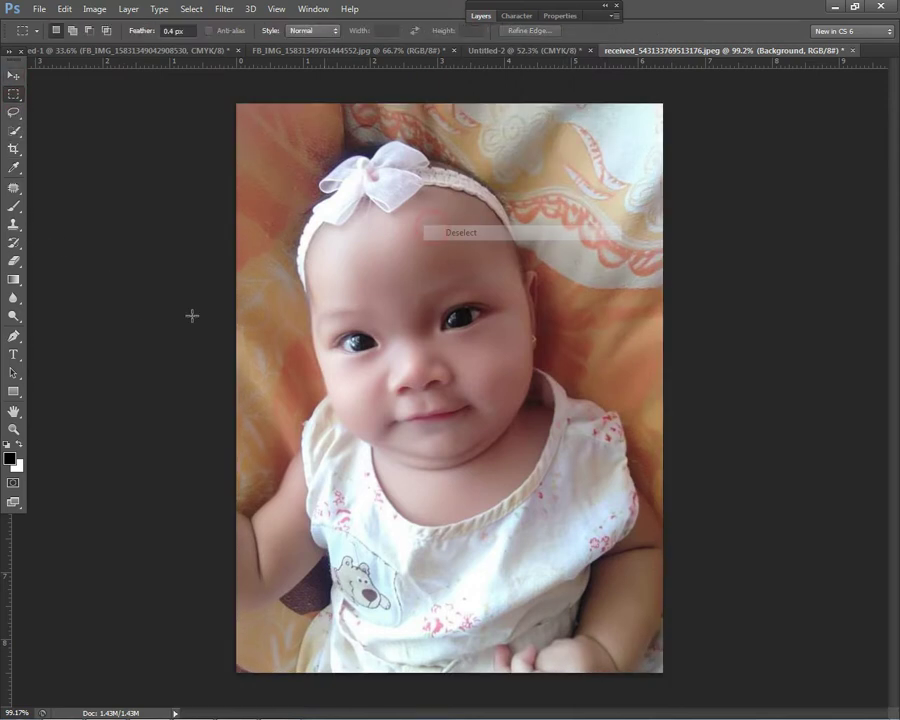
click(13, 336)
Step: Place pen path points along the baby's arm and shoulder up to the headband
scroll(165, 387, up, 3)
scroll(209, 530, up, 2)
click(212, 516)
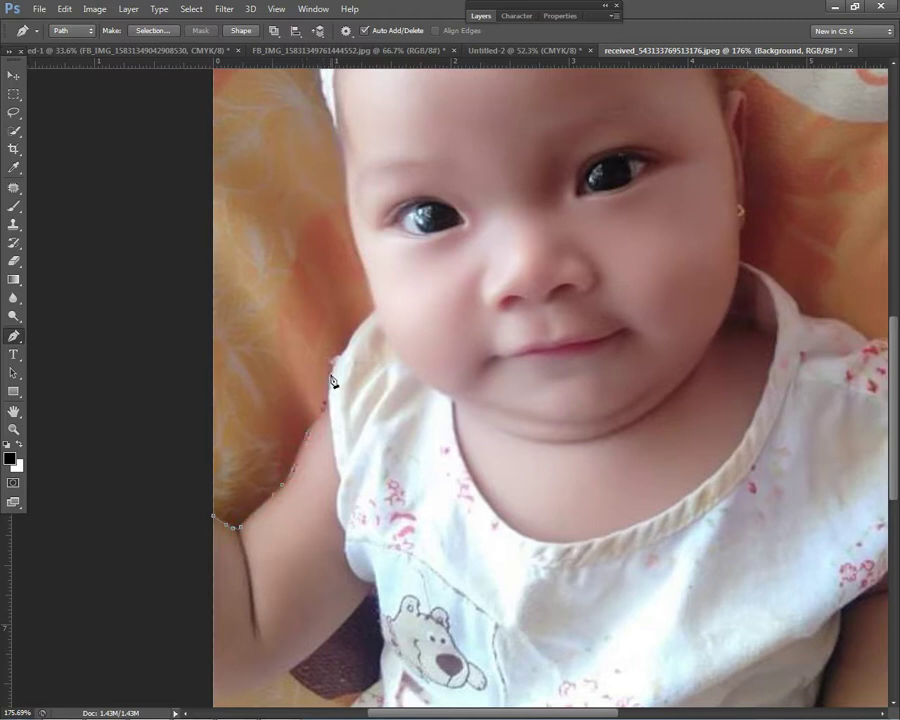
scroll(379, 317, up, 3)
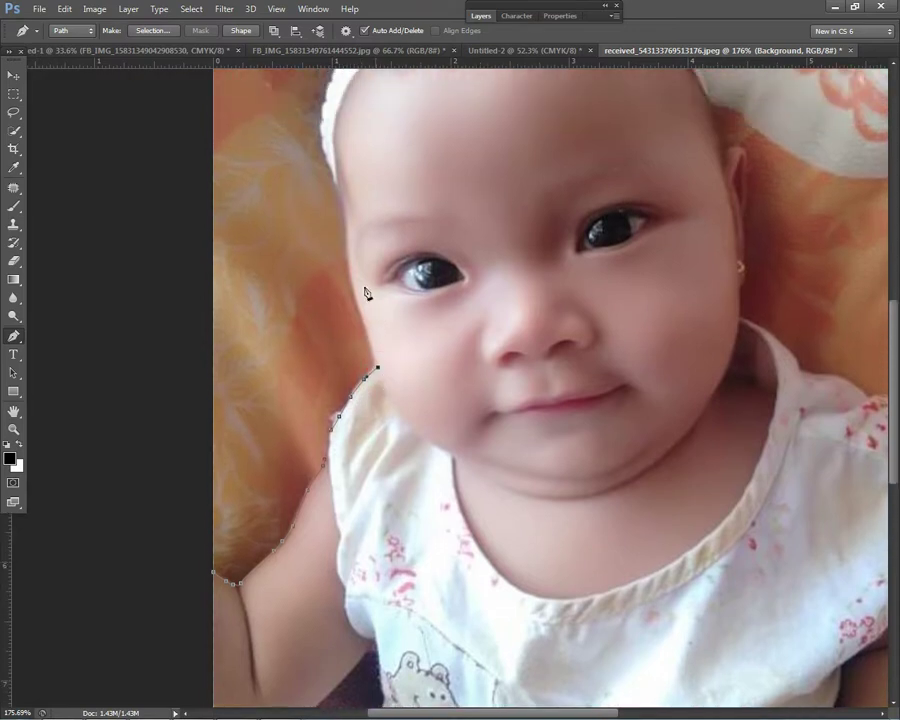
click(346, 255)
scroll(360, 298, up, 10)
click(331, 404)
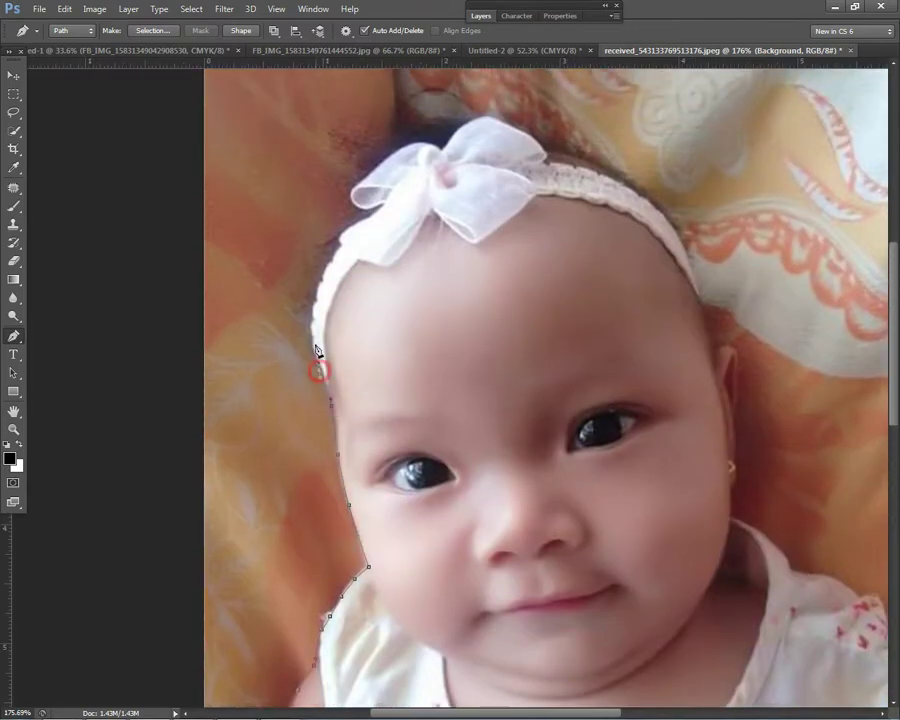
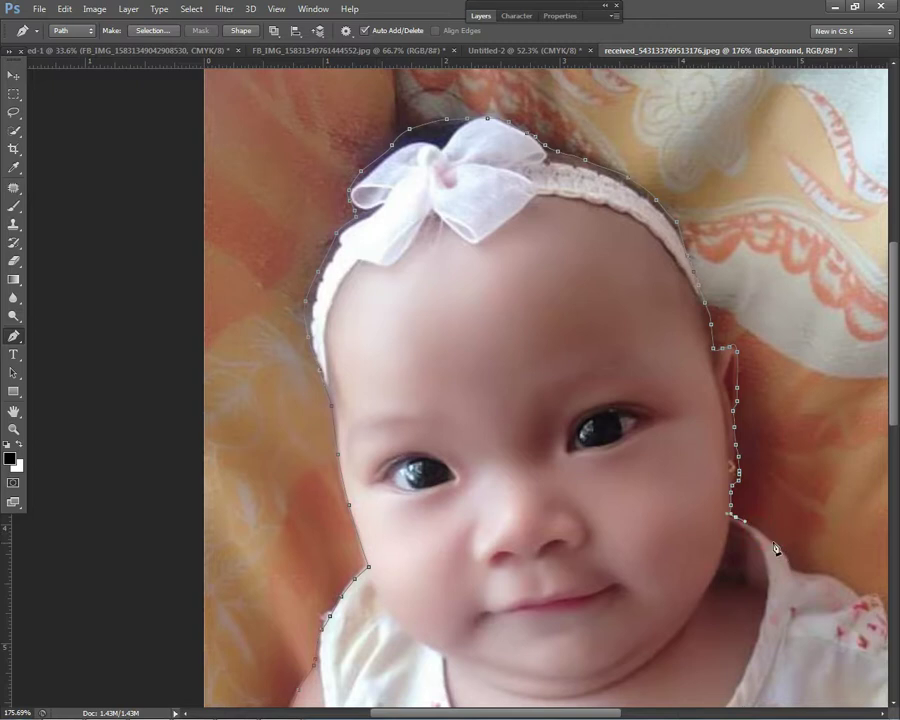
Step: Extend the pen path with anchors around the canvas edge and a curved anchor below the baby
drag(808, 574, 443, 332)
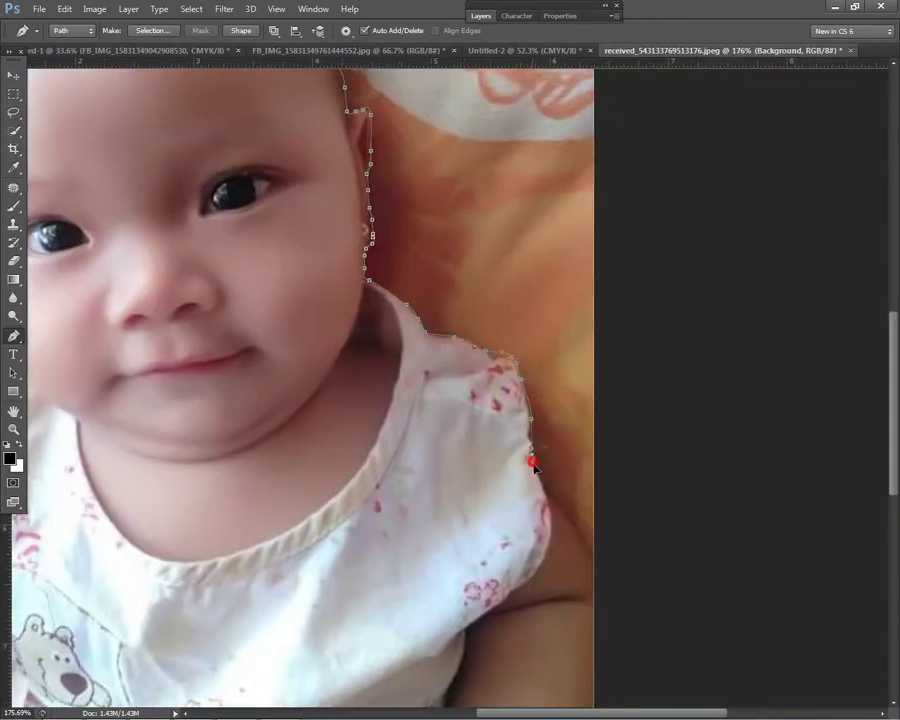
scroll(596, 563, down, 4)
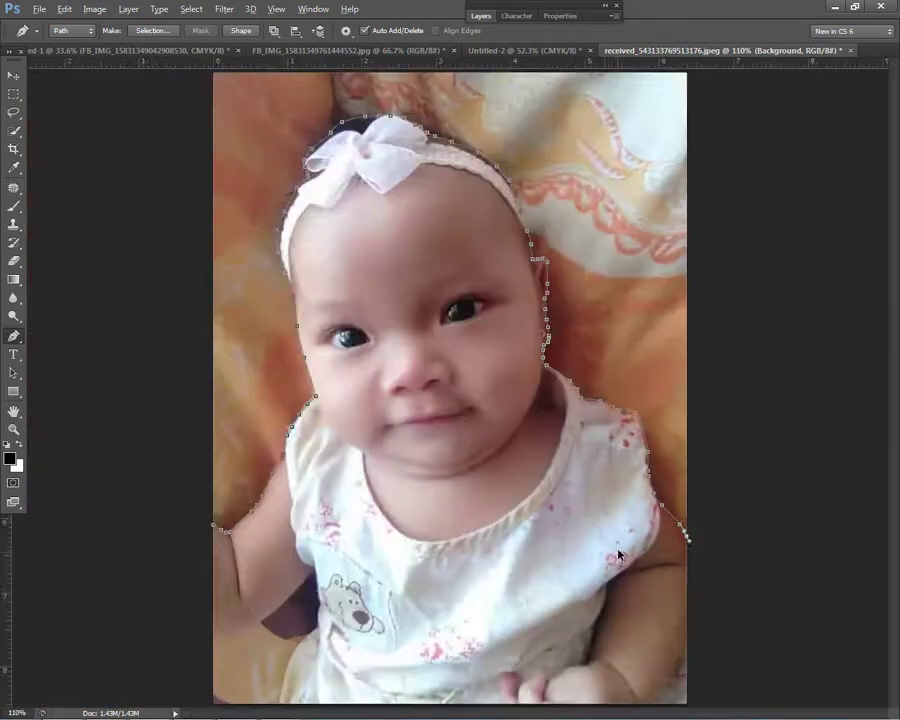
click(668, 578)
click(708, 222)
click(528, 162)
click(297, 142)
click(219, 205)
drag(267, 549, 334, 594)
Step: Close the path at its starting anchor and bring up its context menu
scroll(341, 620, up, 2)
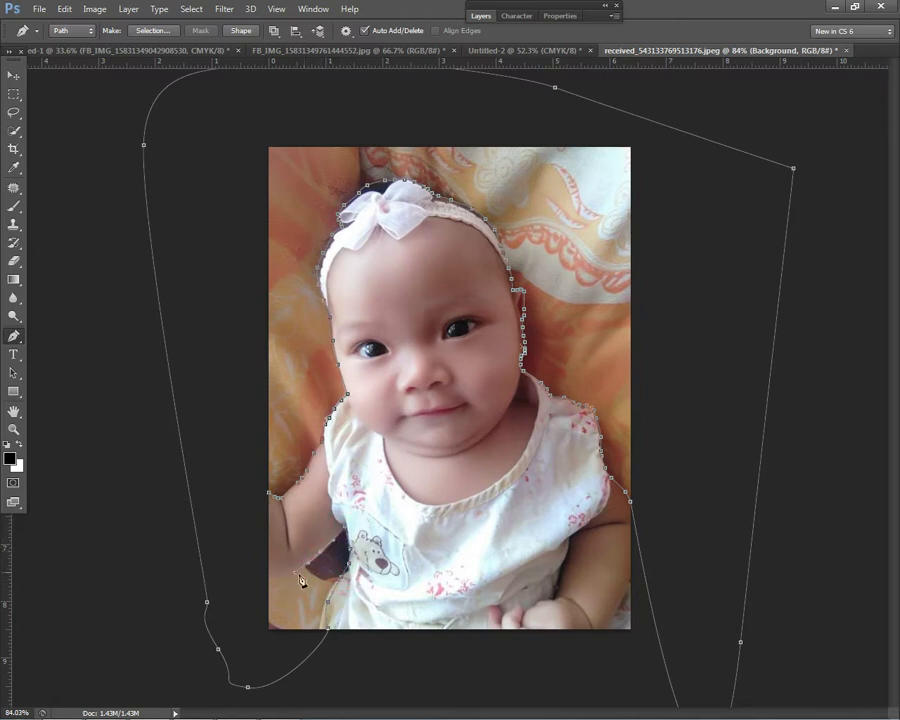
click(266, 492)
scroll(266, 492, down, 2)
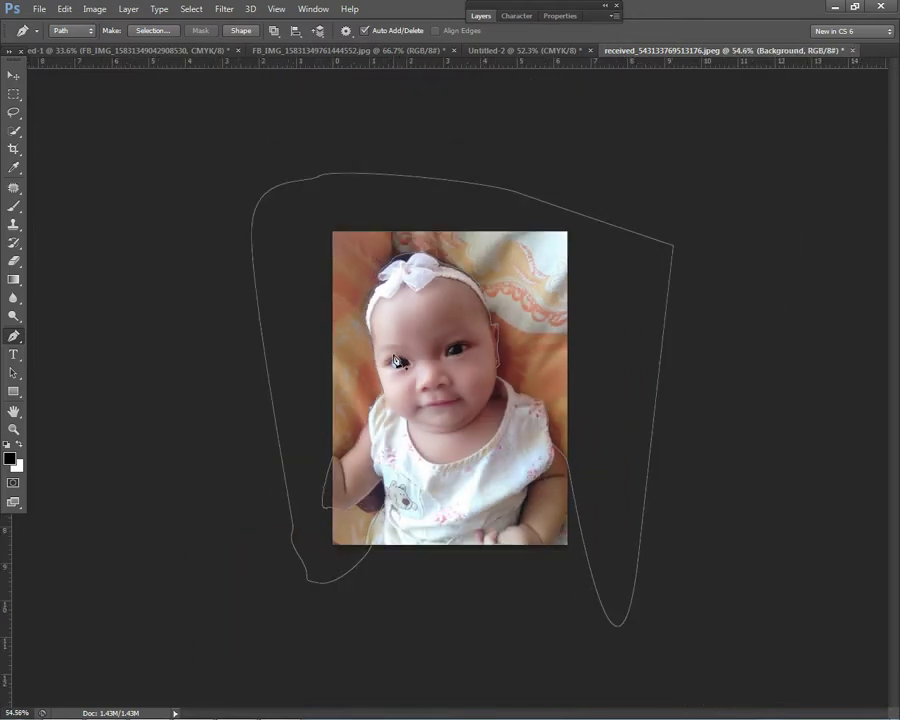
right_click(396, 346)
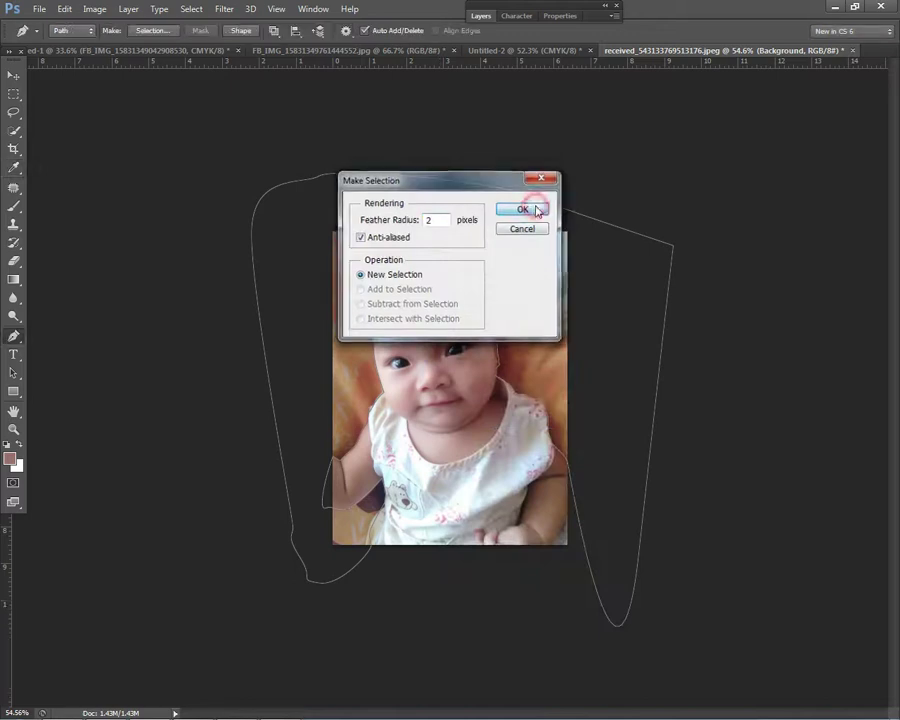
Step: Convert the path to a selection, invert it, and make the Background copy layer active
click(524, 207)
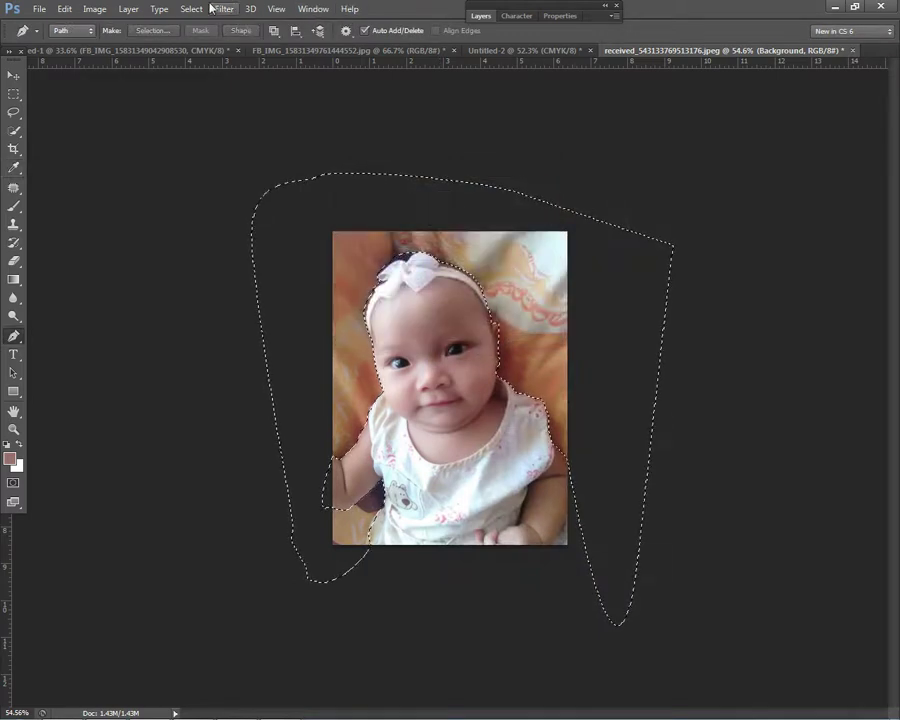
click(191, 9)
click(212, 66)
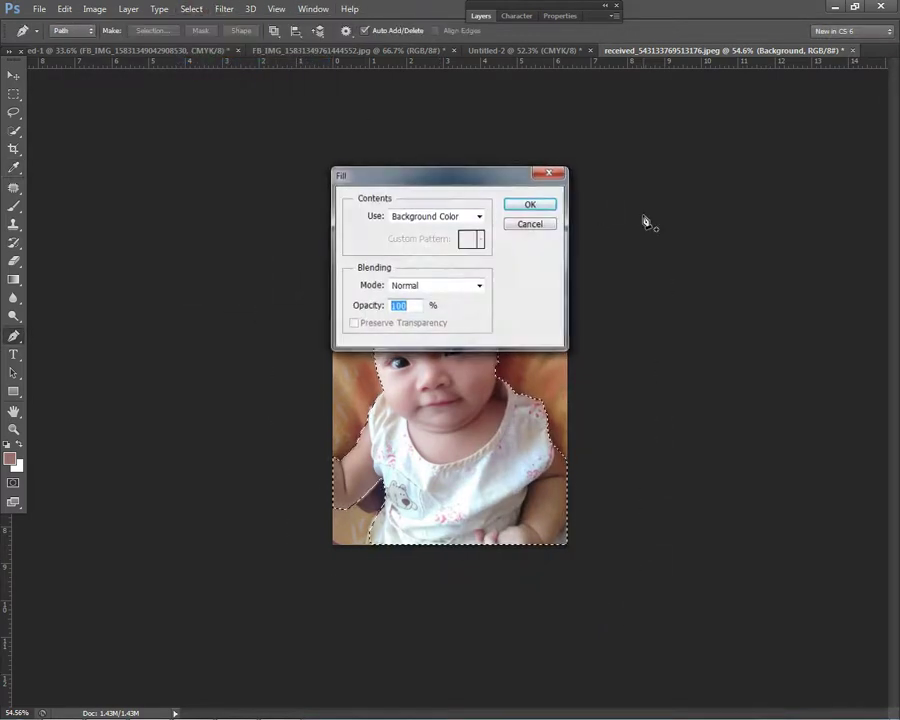
key(Escape)
click(482, 17)
click(545, 96)
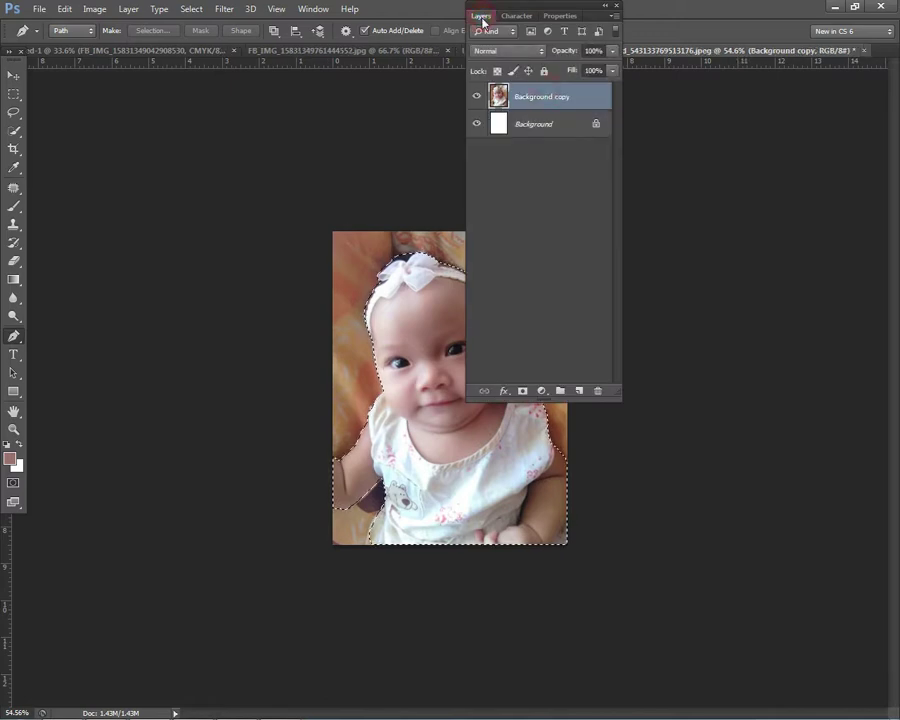
click(482, 17)
Step: Invert the selection and attempt a fill, dismissing the invalid-entry warning
click(193, 12)
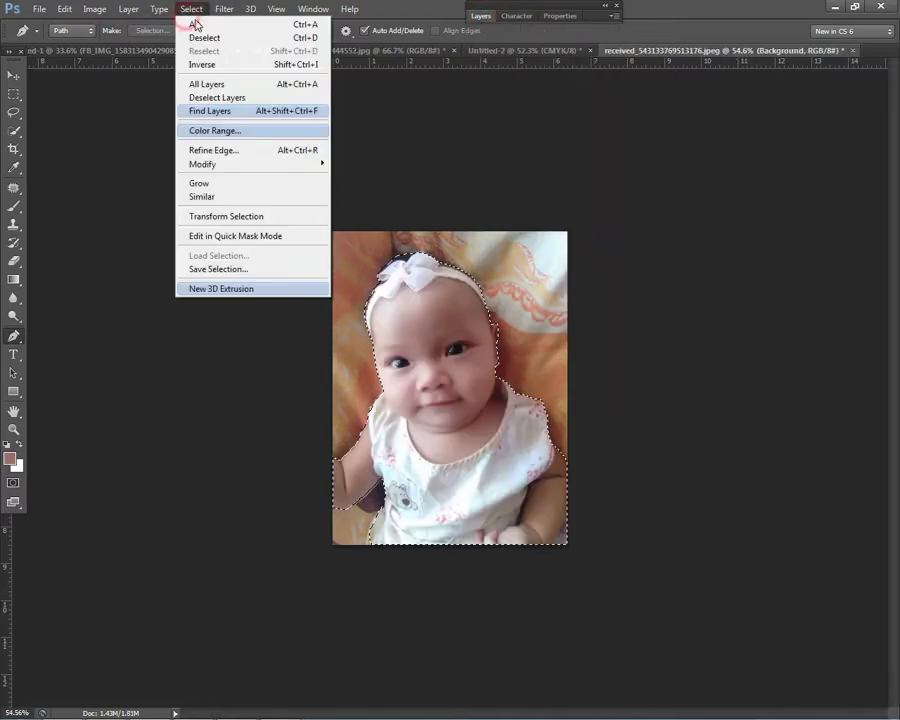
click(201, 64)
key(shift+F5)
text(p)
click(506, 206)
key(Return)
click(522, 203)
Step: Reopen the Fill settings and cancel them without filling
key(p)
key(shift+F5)
key(Escape)
key(i)
key(shift+F5)
key(Return)
key(p)
Step: On the Background copy layer, delete the selected surroundings to white
click(481, 16)
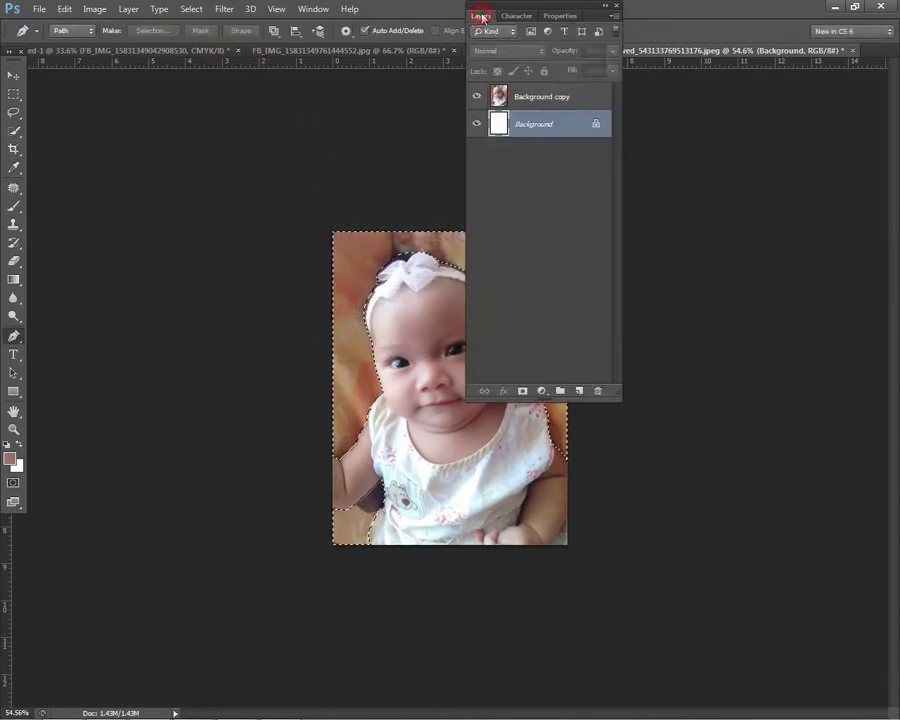
click(536, 97)
click(483, 17)
key(Delete)
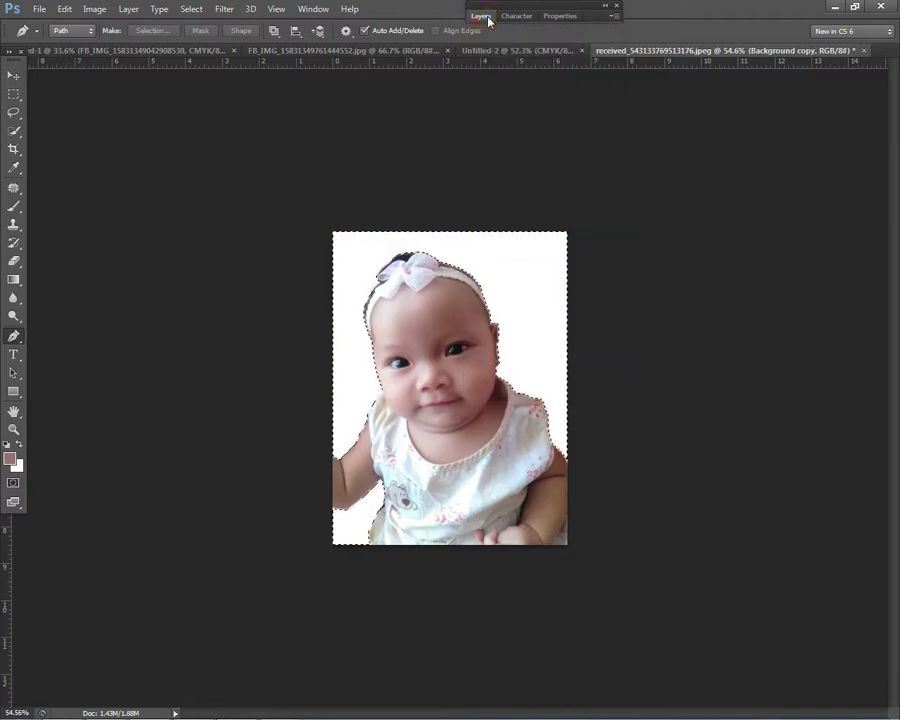
Step: Deselect the selection on the canvas
key(m)
right_click(534, 298)
click(548, 302)
Step: Erase stray edges around the baby cut-out with the Eraser
click(13, 261)
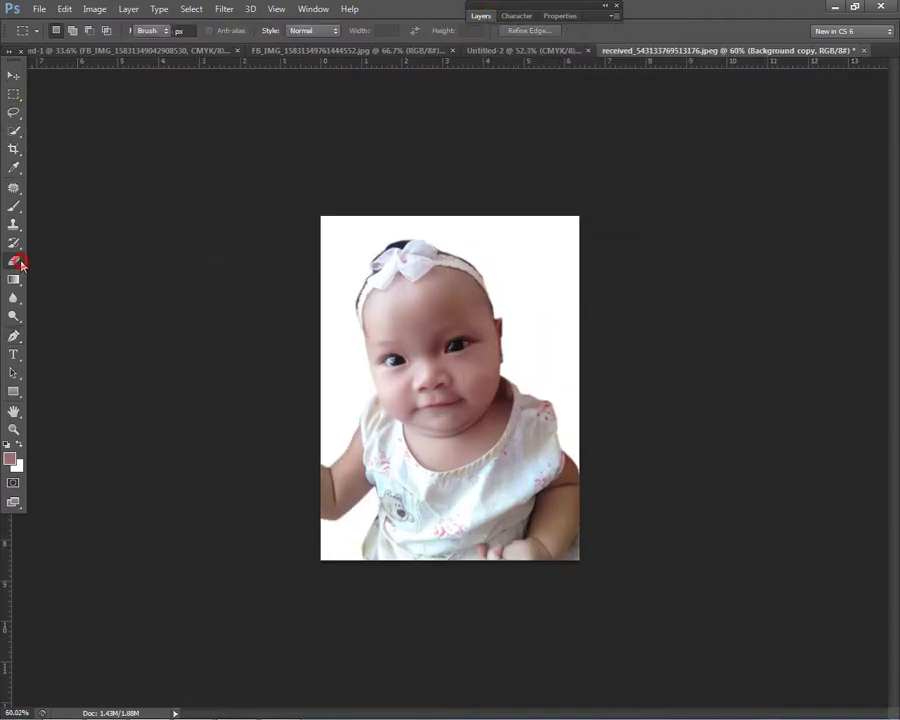
scroll(558, 311, up, 5)
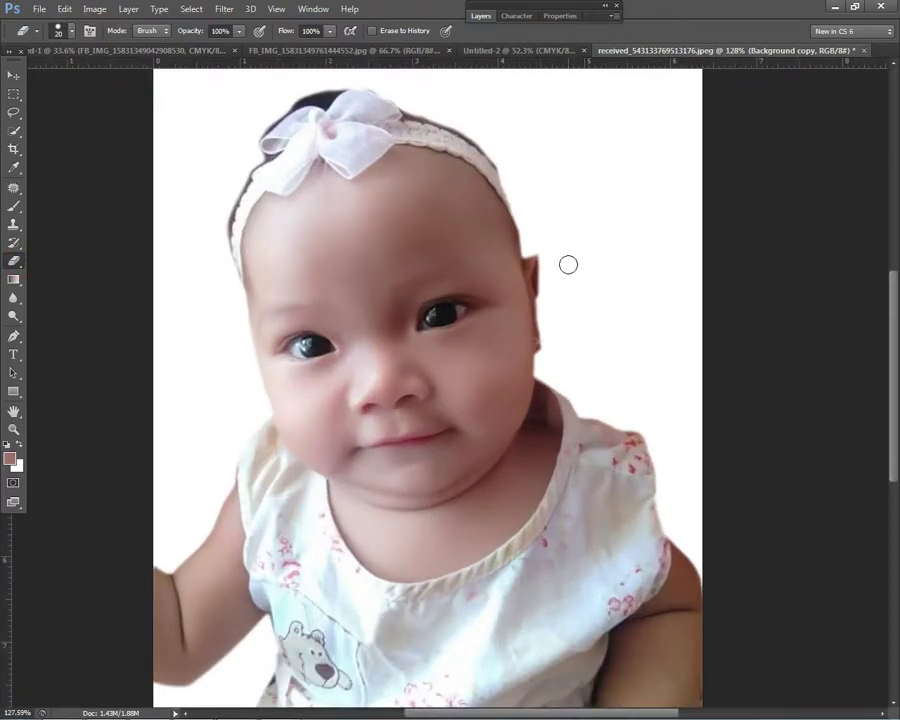
right_click(568, 264)
click(583, 241)
scroll(541, 252, up, 5)
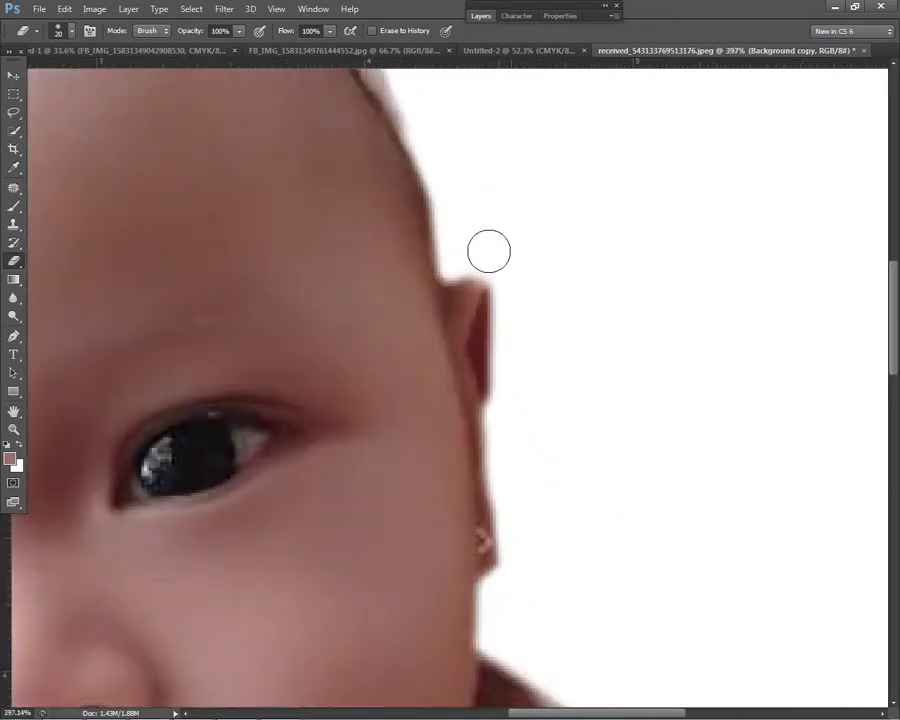
scroll(522, 264, down, 7)
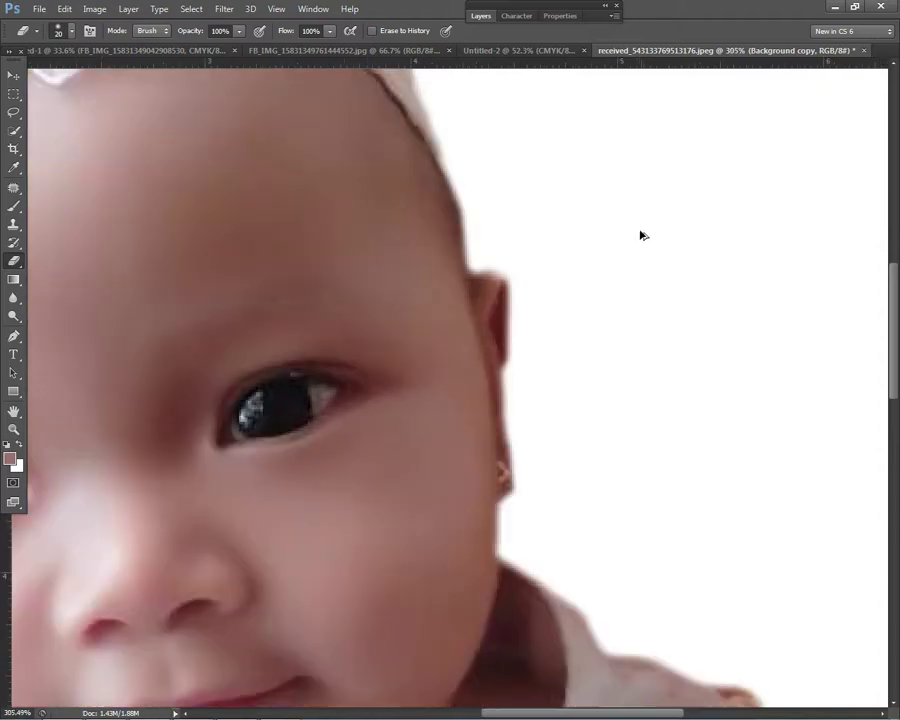
scroll(540, 283, up, 3)
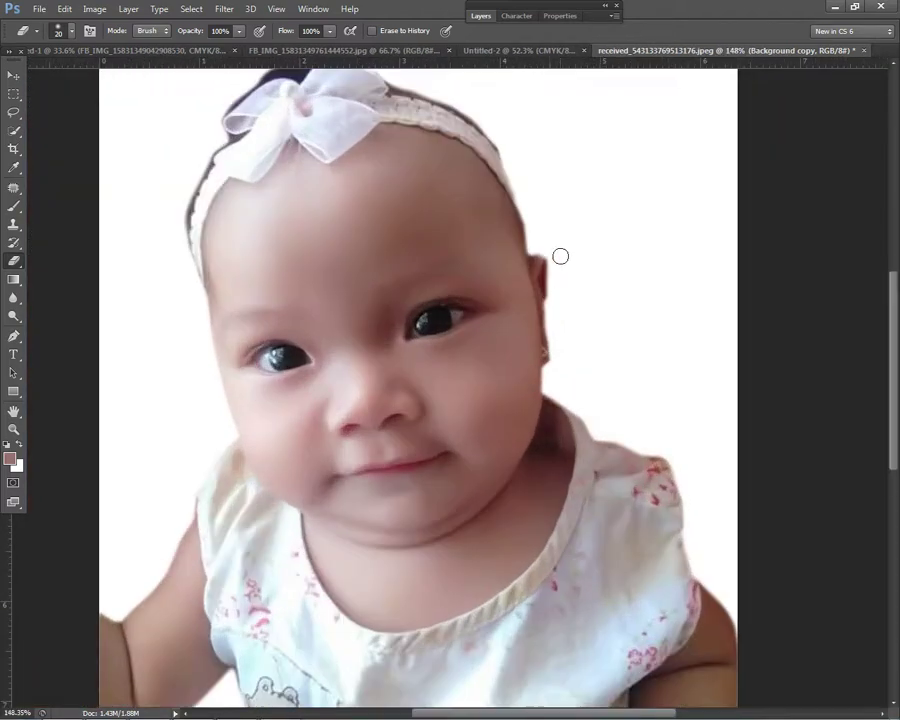
scroll(639, 307, down, 5)
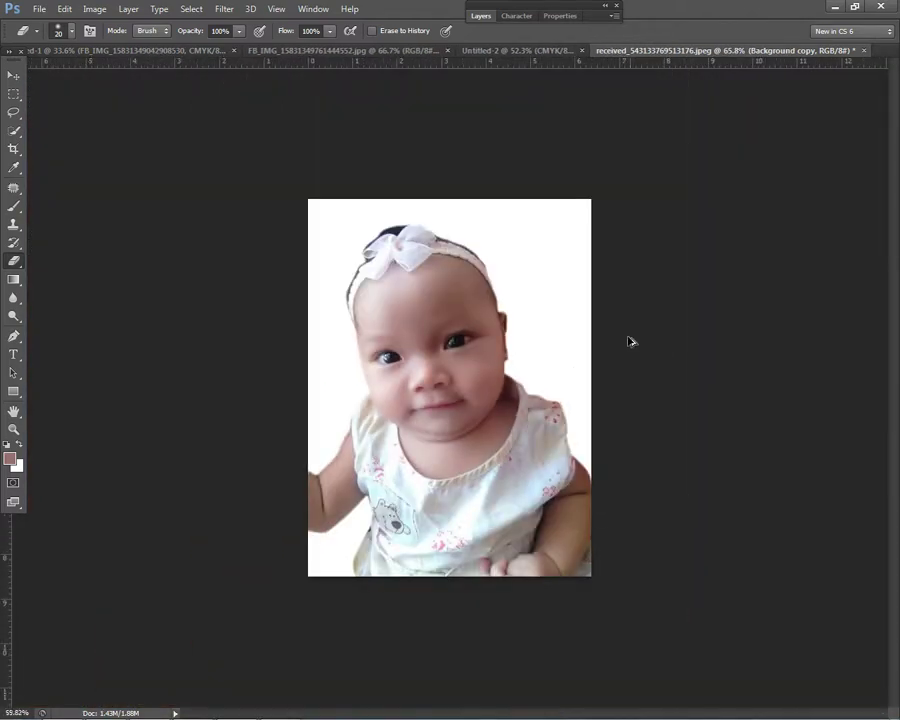
Step: Brighten the photo slightly with Curves (Input 123, Output 130)
key(ctrl+m)
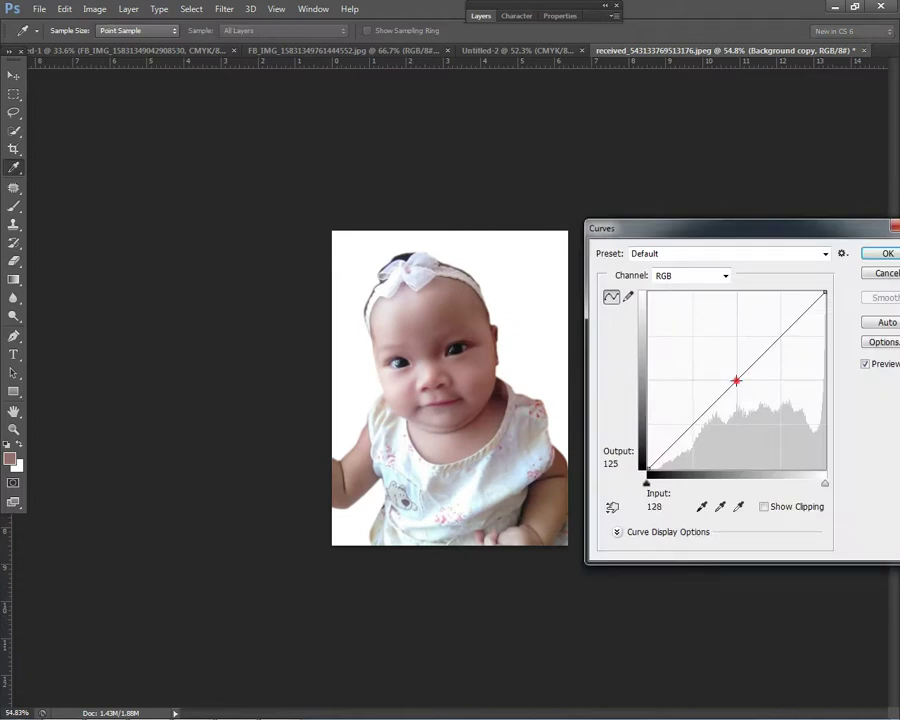
drag(736, 380, 733, 377)
click(878, 256)
Step: Copy the Pink Bokeh Hearts image from Chrome and paste it in as a new layer
scroll(538, 297, down, 1)
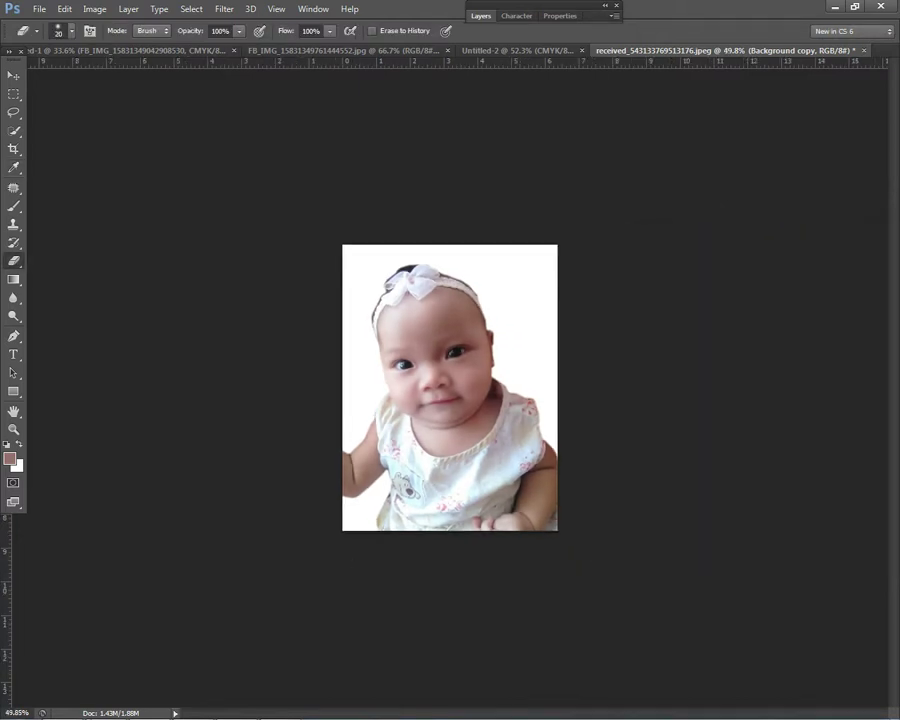
click(104, 708)
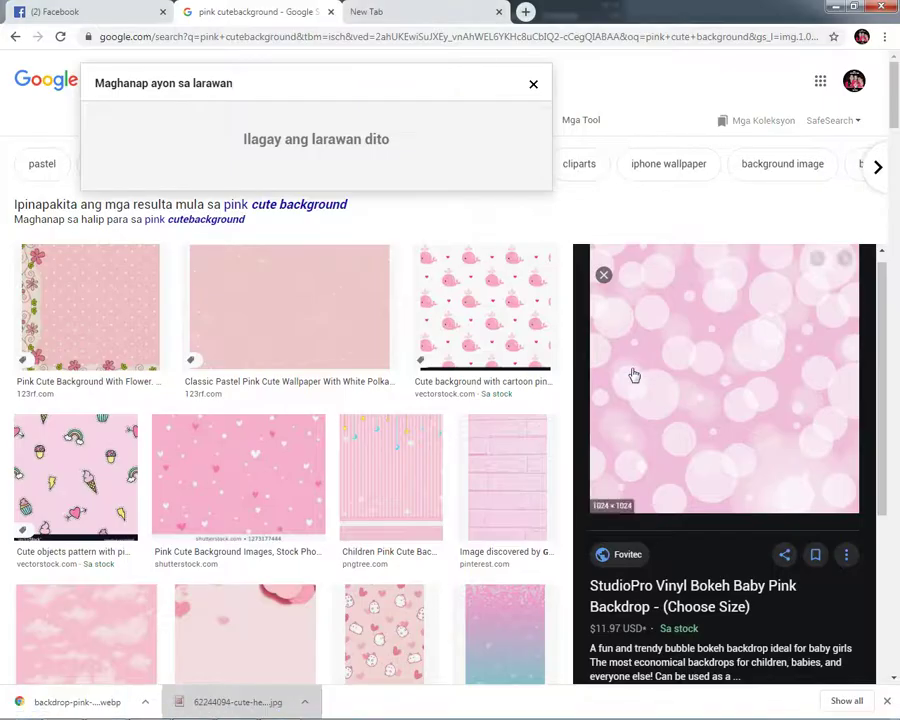
scroll(632, 373, down, 7)
click(795, 580)
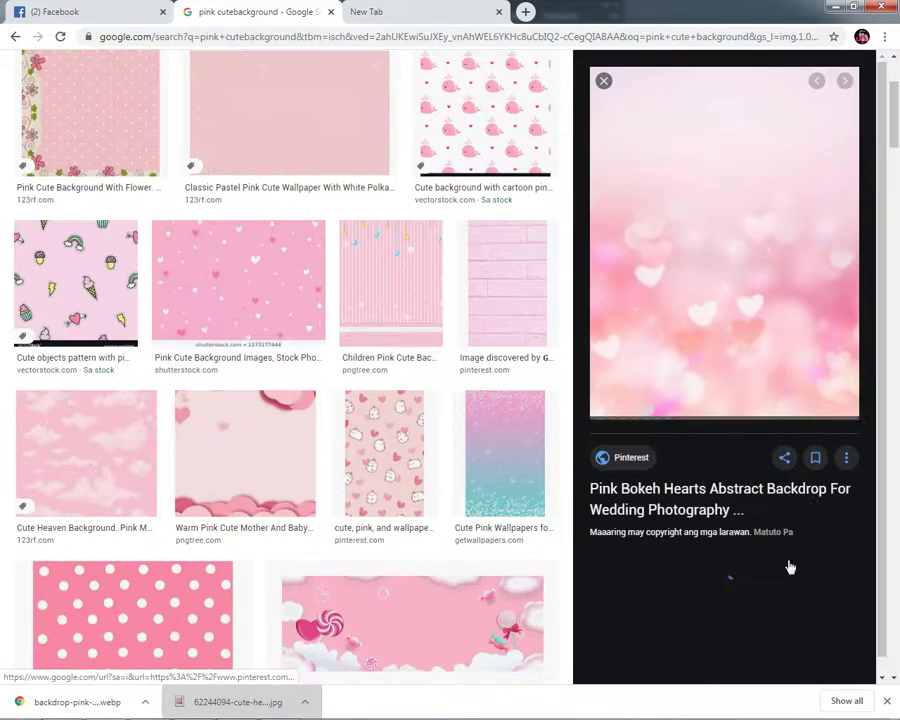
right_click(680, 233)
click(731, 376)
key(alt+Tab)
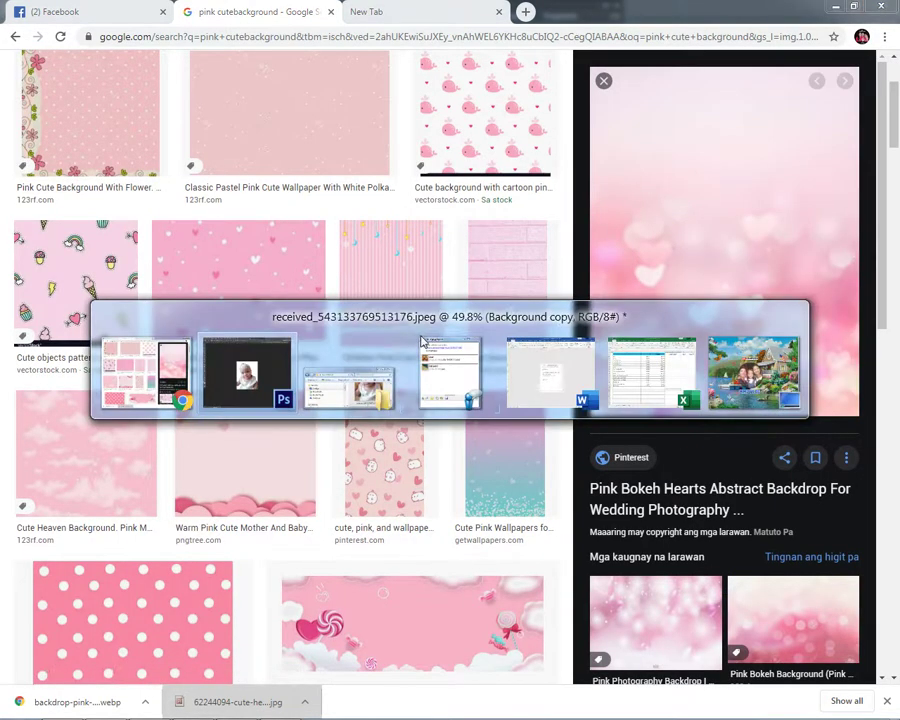
key(ctrl+v)
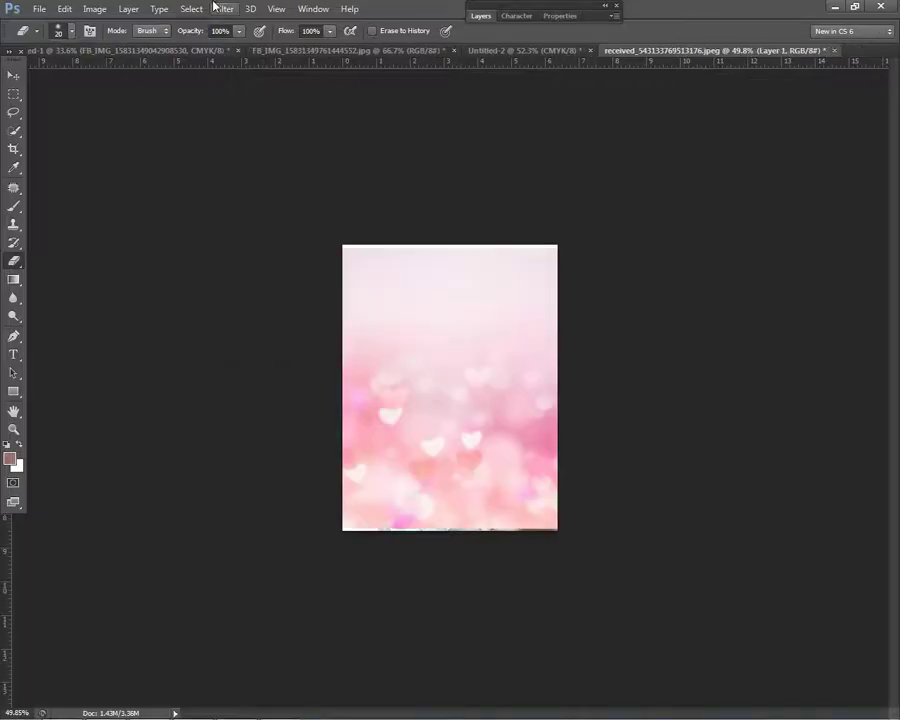
Step: Move the hearts layer behind the baby photo
click(133, 11)
mouse_move(307, 340)
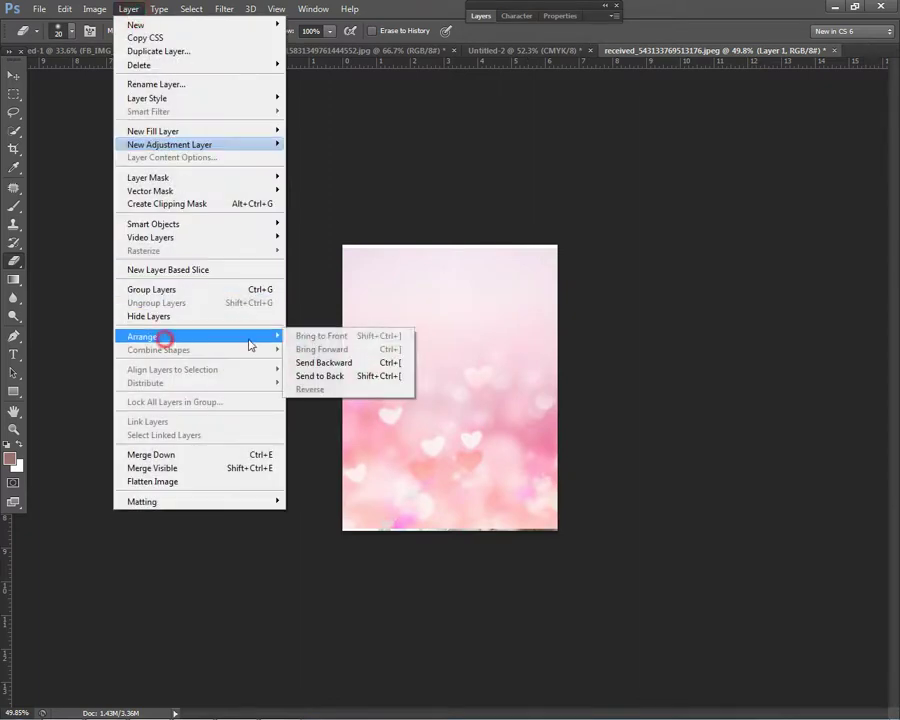
click(320, 364)
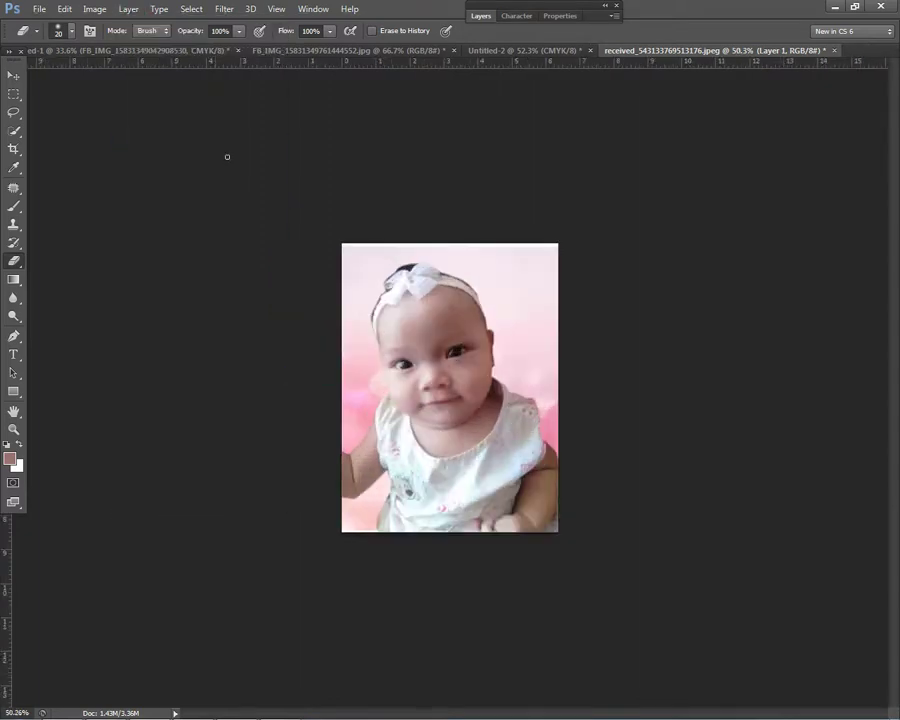
Step: Crop the image to a narrower area
click(15, 150)
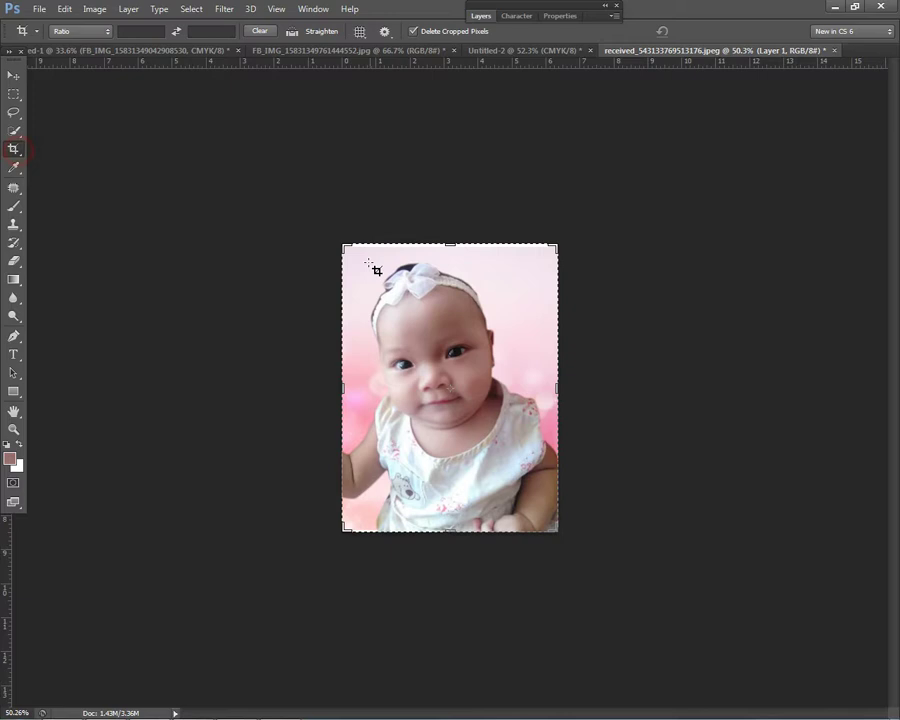
drag(360, 256, 534, 534)
key(Return)
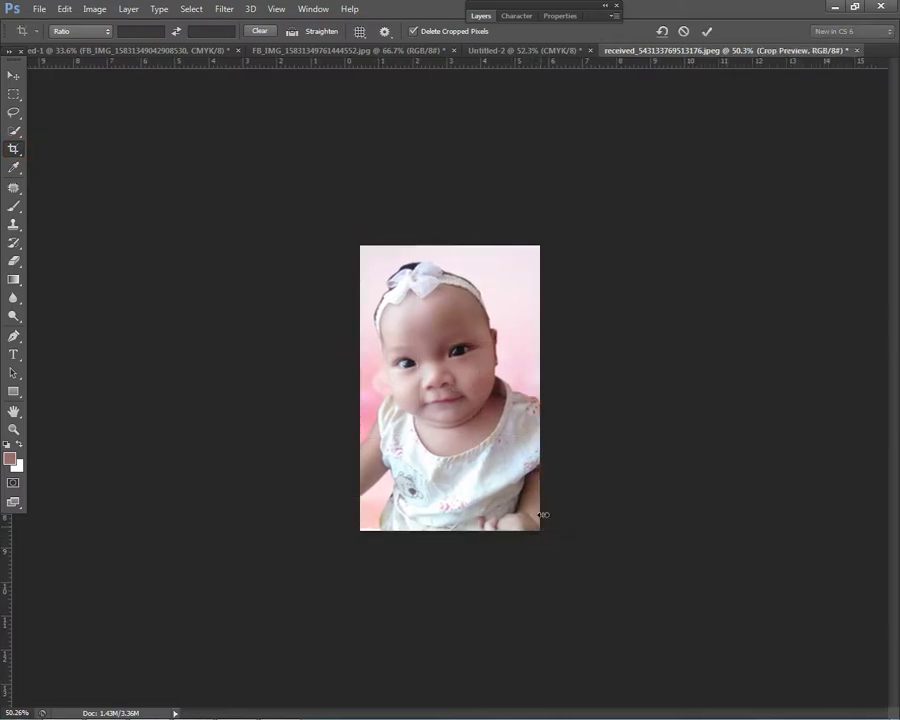
Step: Flatten all layers into one and cut the flattened photo out
click(480, 15)
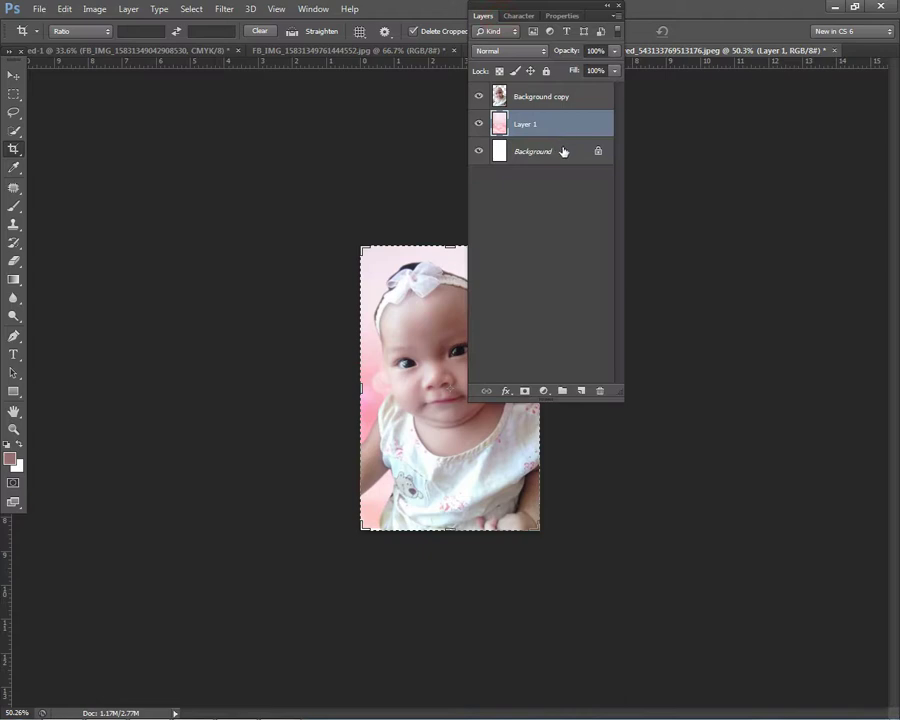
right_click(563, 151)
click(613, 265)
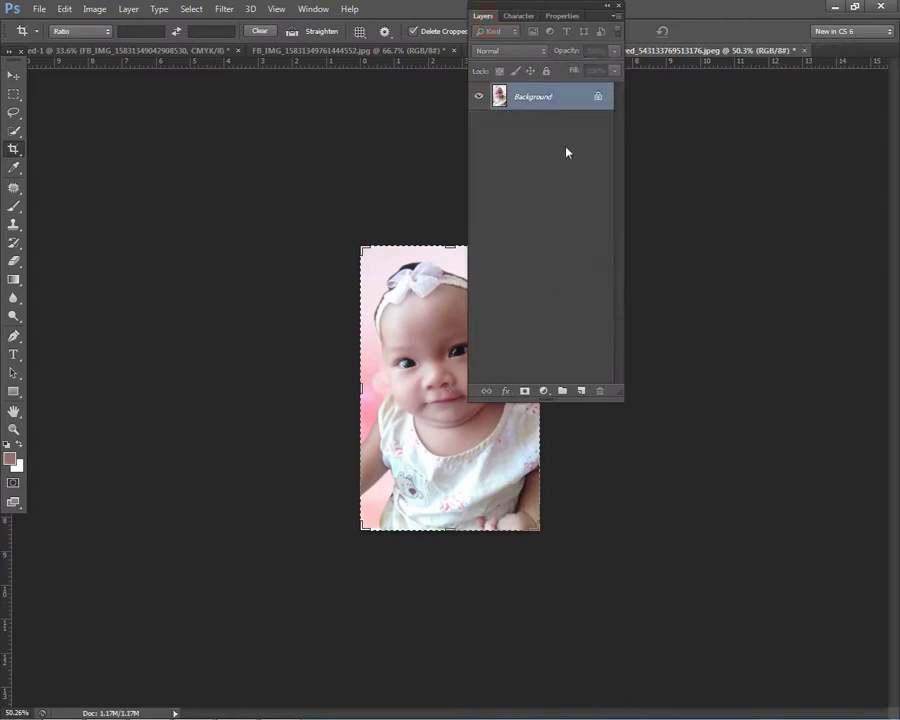
key(BackSpace)
click(485, 16)
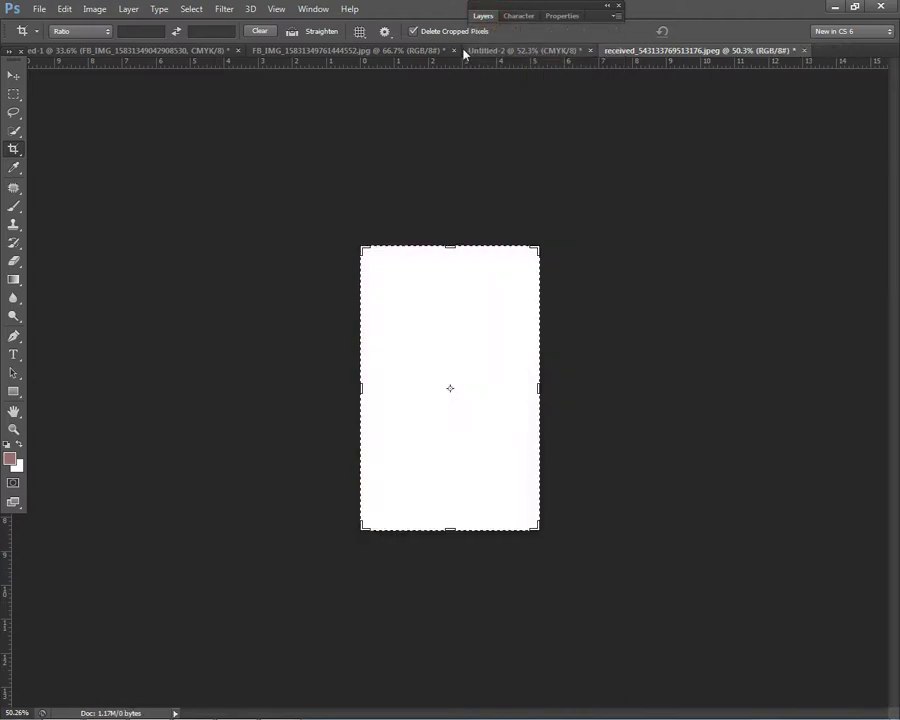
Step: Switch via Untitled-2 and the FB_IMG photo back to the tarpaulin design
click(495, 50)
click(300, 50)
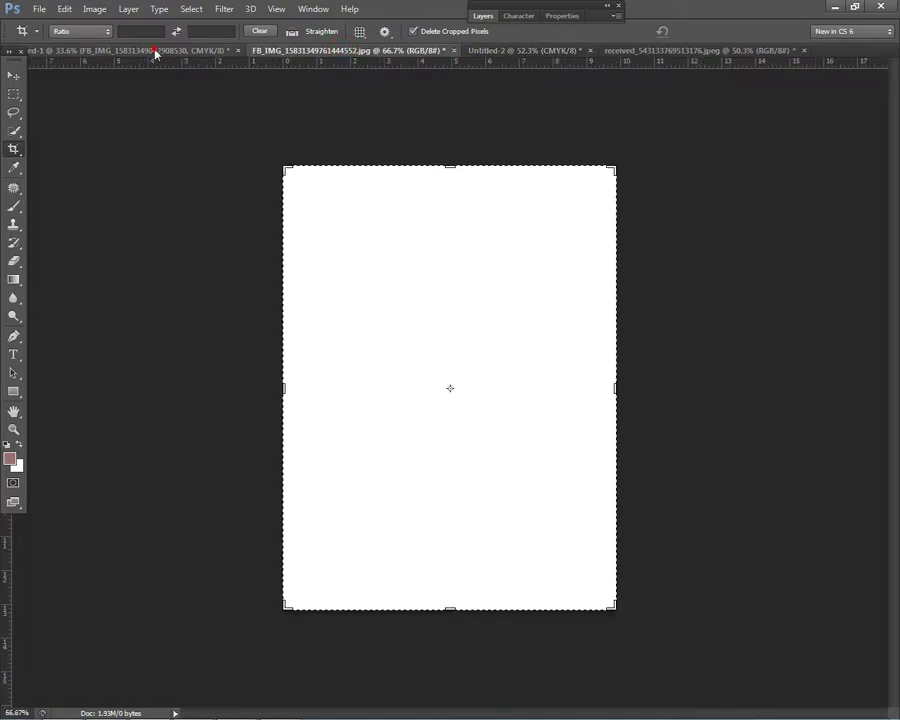
click(135, 50)
Step: Paste the baby photo beside the framed photo and enlarge it slightly
click(14, 76)
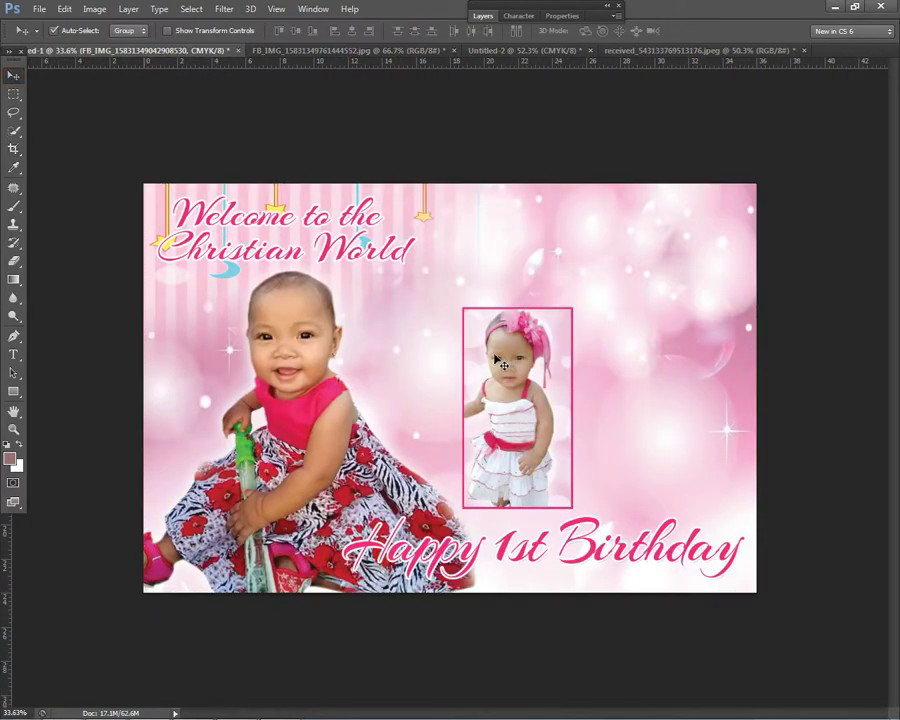
key(ctrl+v)
drag(465, 373, 646, 358)
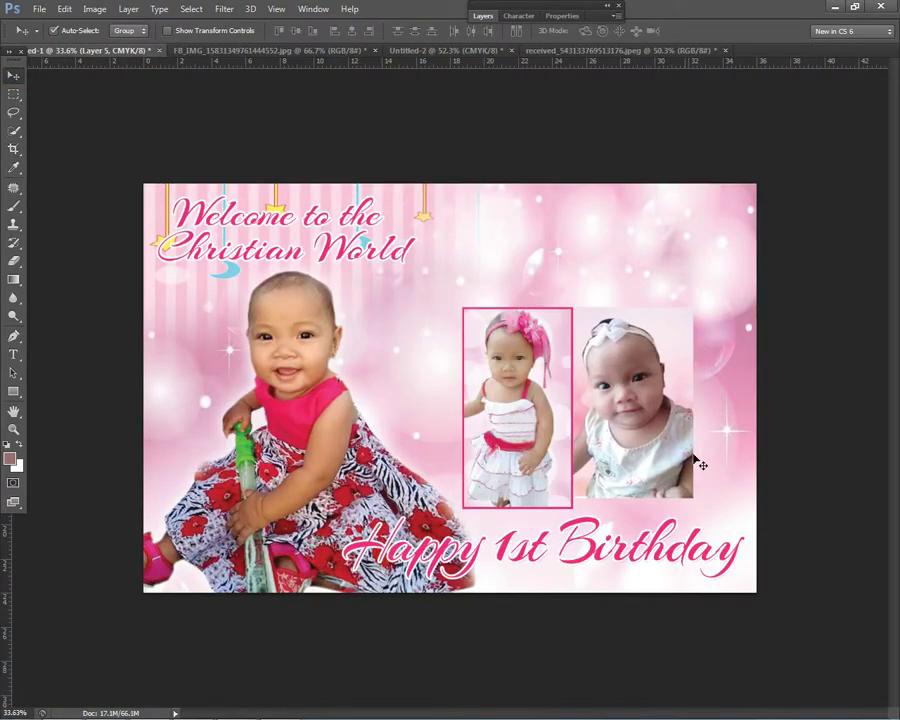
key(ctrl+t)
drag(695, 499, 700, 510)
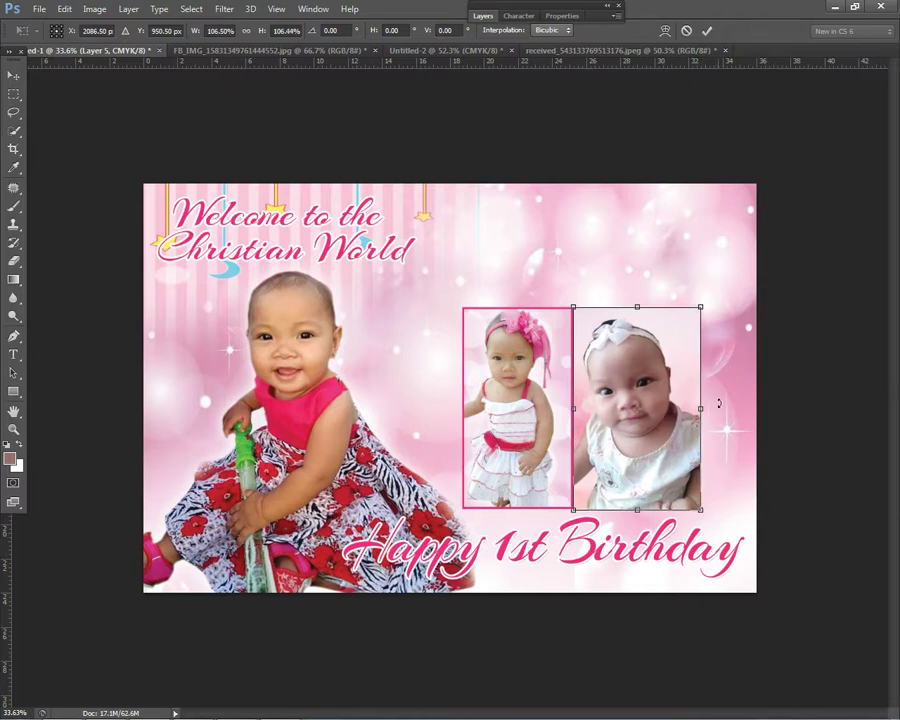
key(Return)
Step: Tilt the framed photo about 6 degrees and the new right photo slightly
drag(550, 364, 537, 364)
key(ctrl+t)
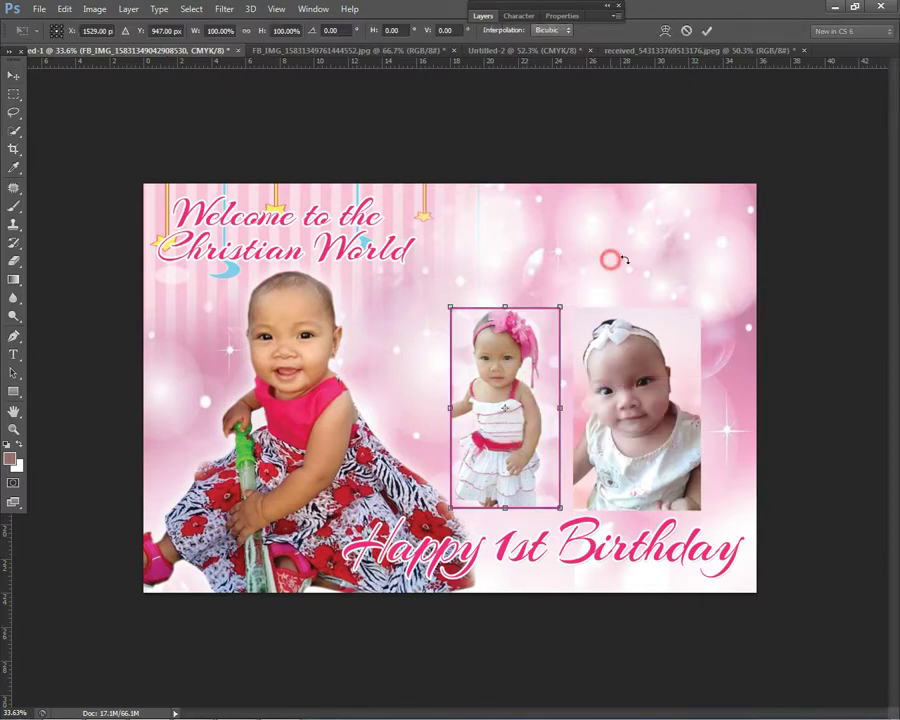
drag(610, 260, 628, 250)
key(Return)
click(636, 356)
key(ctrl+t)
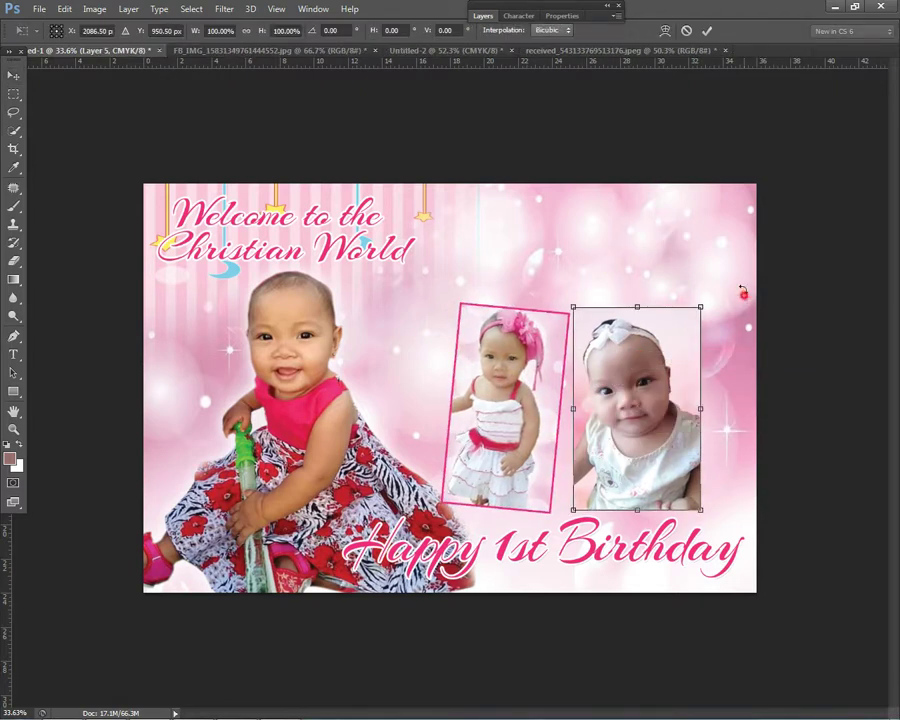
drag(743, 293, 741, 281)
key(Return)
Step: Select the framed photo's layer in the Layers list
click(484, 16)
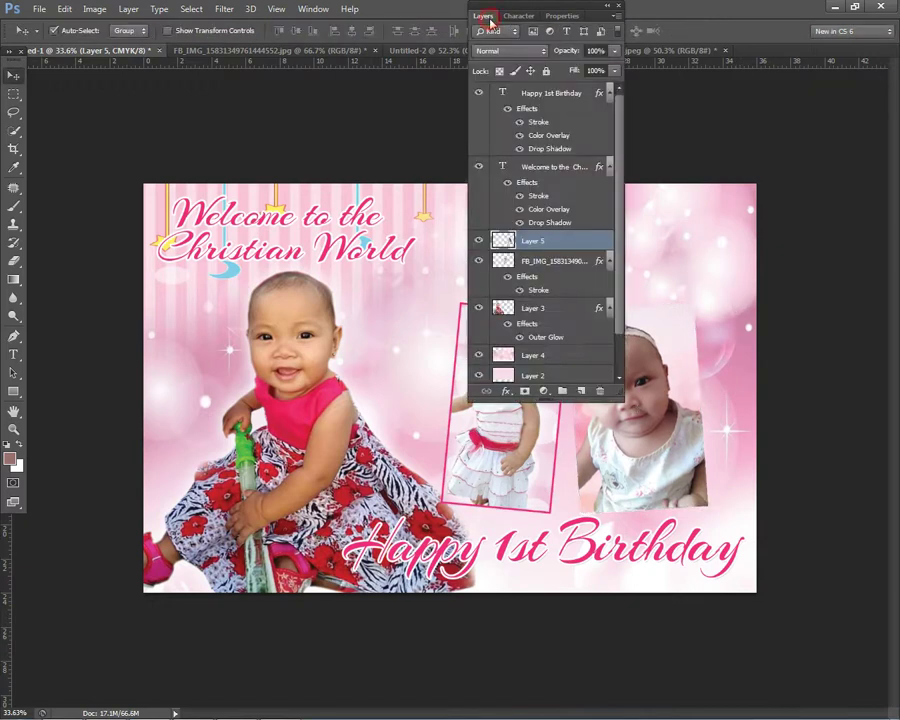
right_click(568, 241)
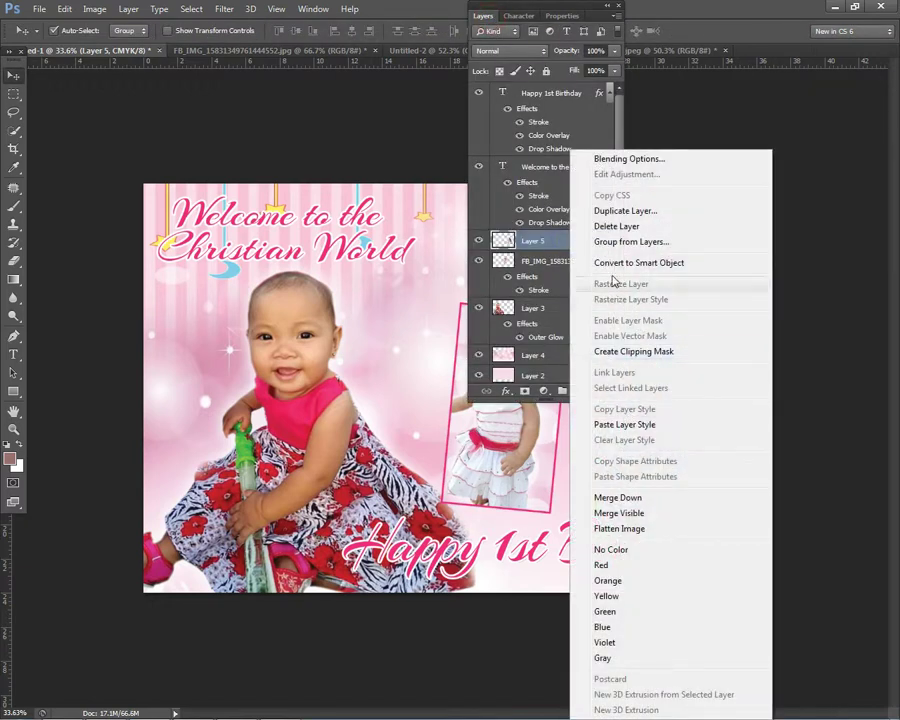
click(540, 261)
click(540, 261)
right_click(555, 277)
click(551, 277)
Step: Thicken the framed photo's pink Stroke layer style
right_click(551, 290)
click(312, 488)
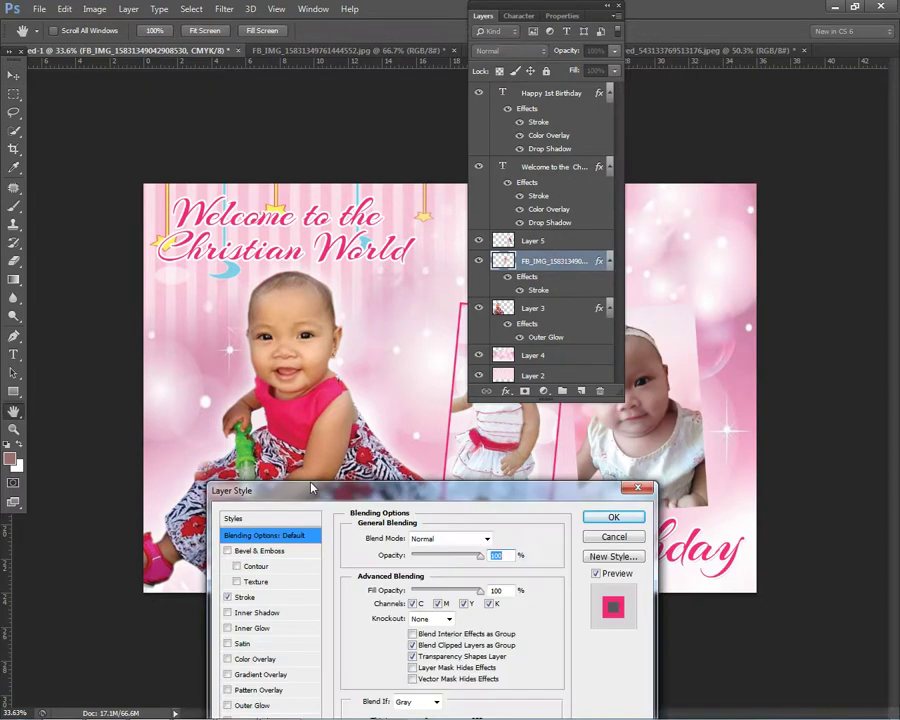
click(245, 597)
drag(405, 540, 412, 543)
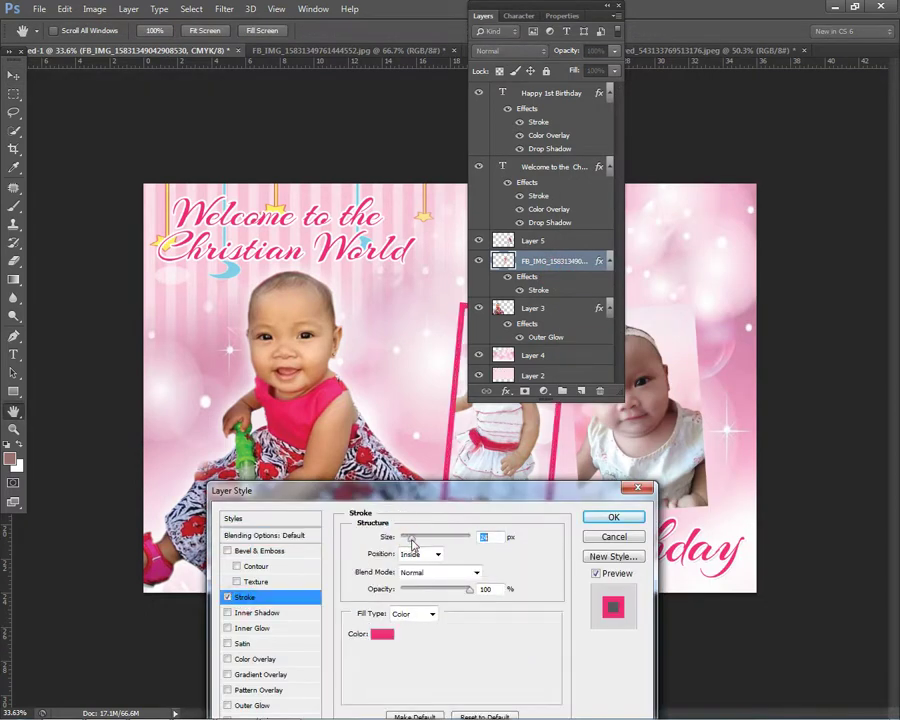
click(608, 516)
Step: Copy the framed photo's layer style and paste it onto the right photo (Layer 5)
right_click(540, 426)
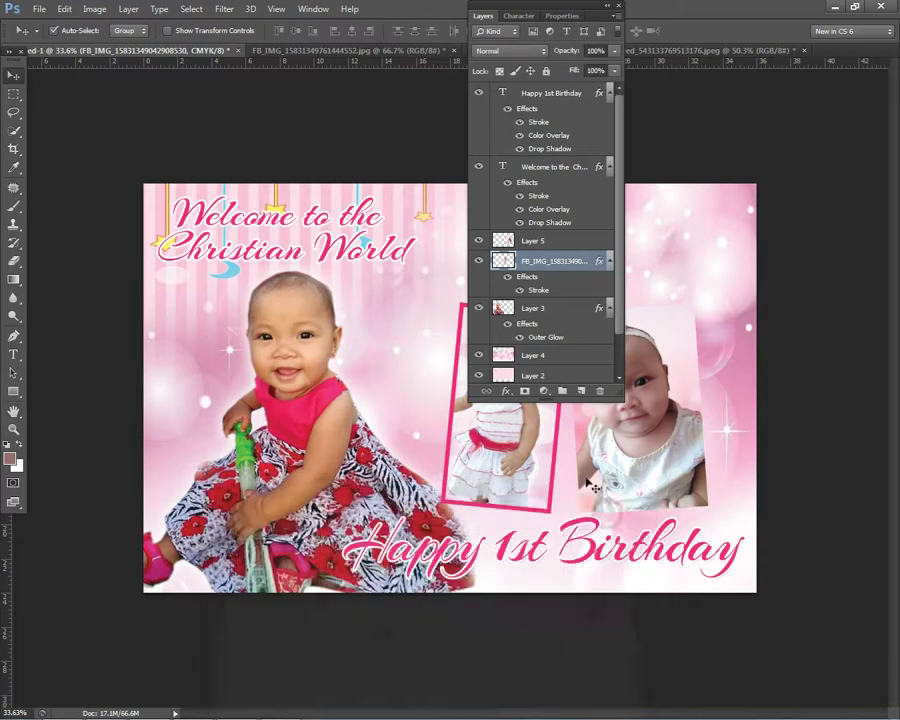
right_click(641, 432)
right_click(551, 261)
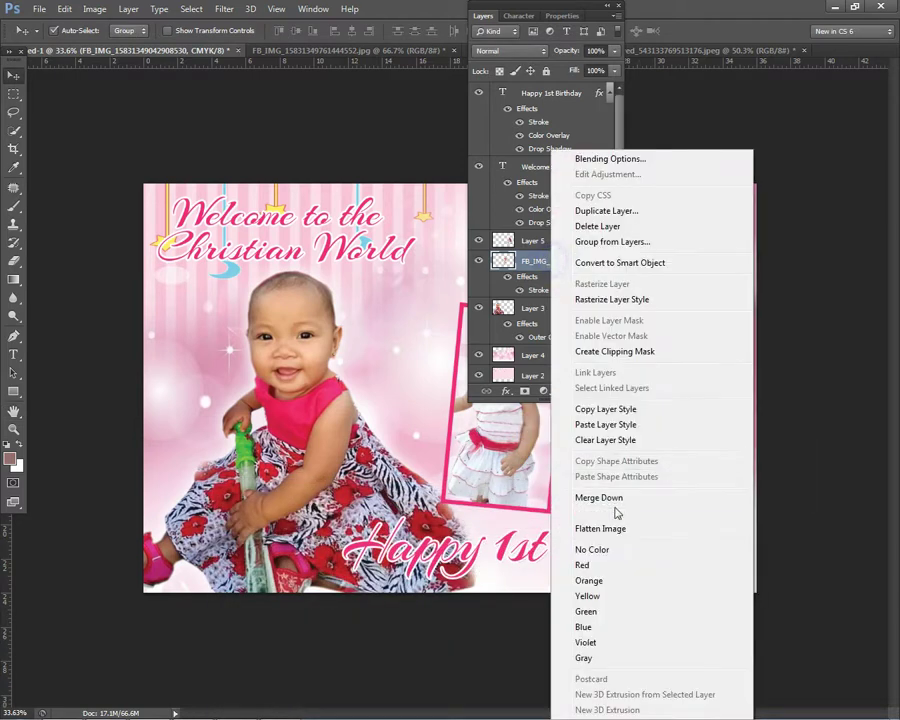
click(598, 425)
click(777, 707)
click(645, 454)
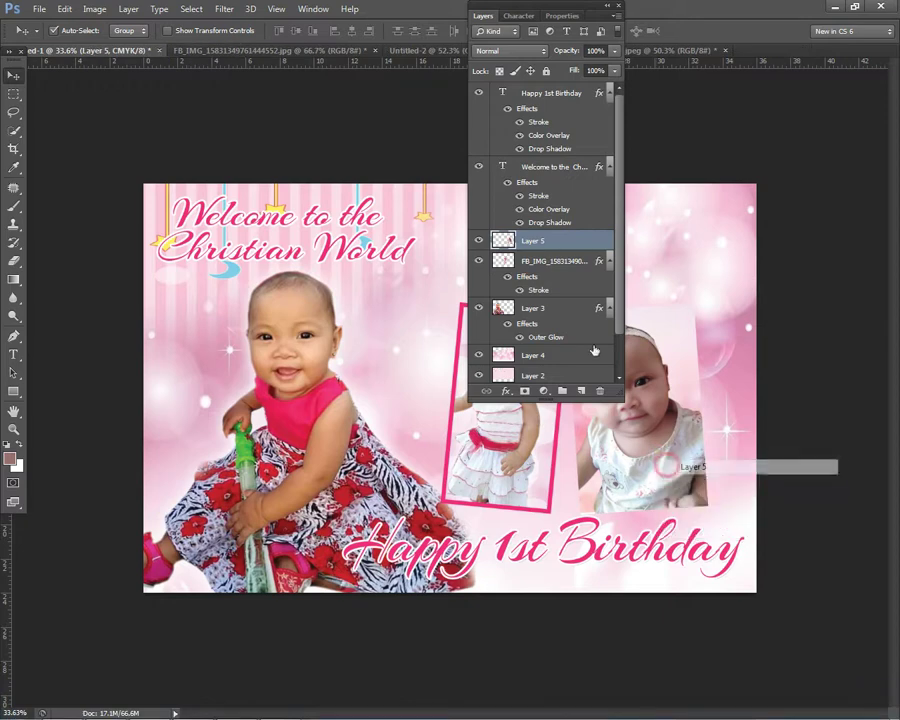
right_click(556, 241)
click(605, 425)
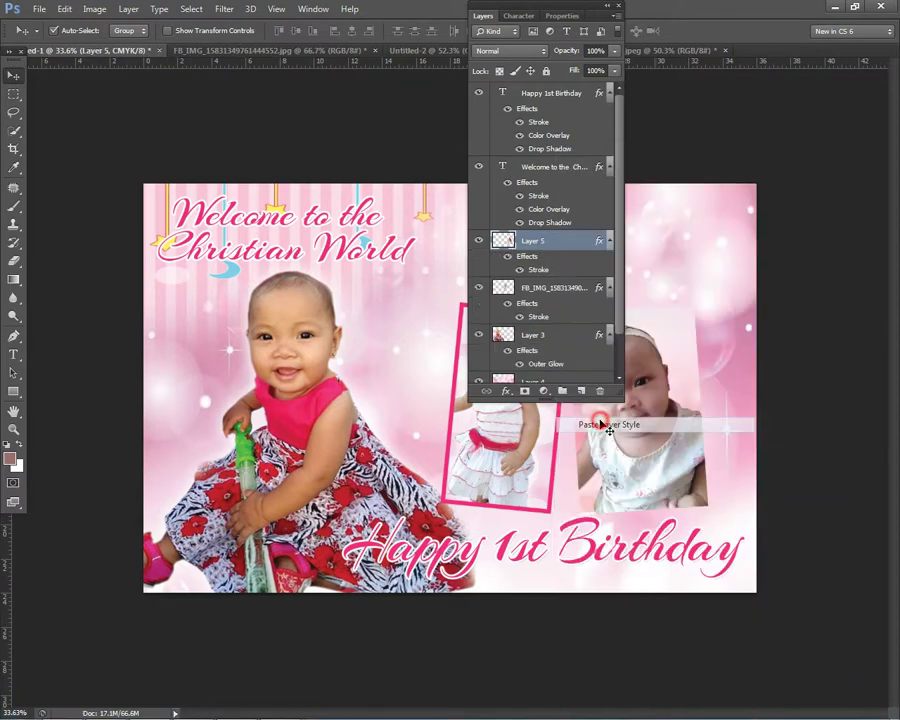
Step: Fit the whole design in view and readjust the left photo's tilt
double_click(490, 14)
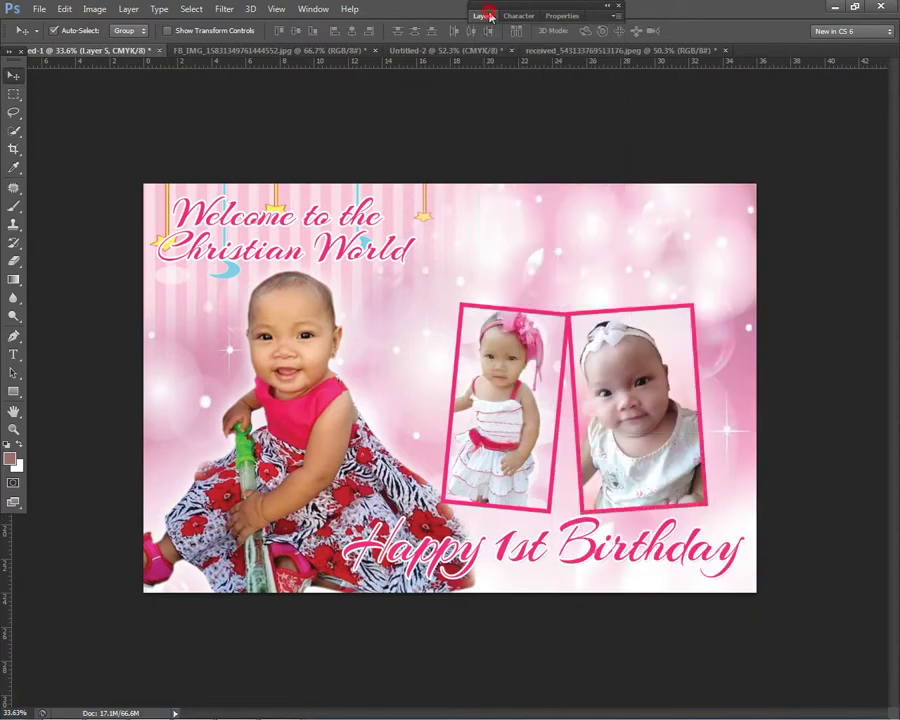
key(ctrl+0)
right_click(528, 374)
click(600, 382)
key(ctrl+t)
drag(669, 272, 688, 252)
key(Return)
Step: Tilt the right photo slightly counterclockwise and shift it a little right
right_click(692, 351)
click(740, 356)
key(ctrl+t)
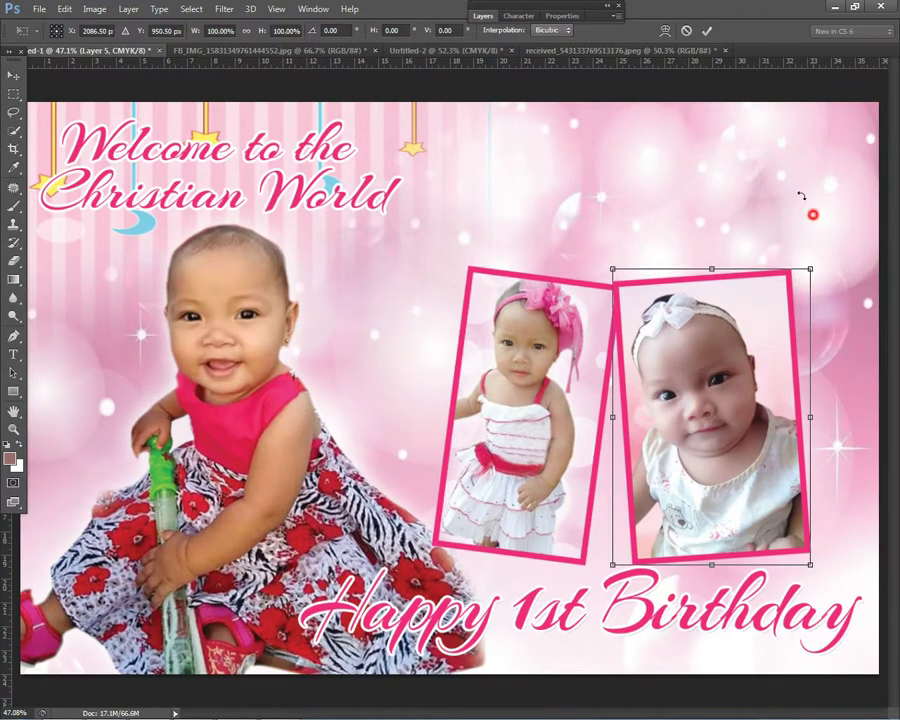
drag(810, 205, 797, 192)
key(Return)
drag(766, 358, 780, 364)
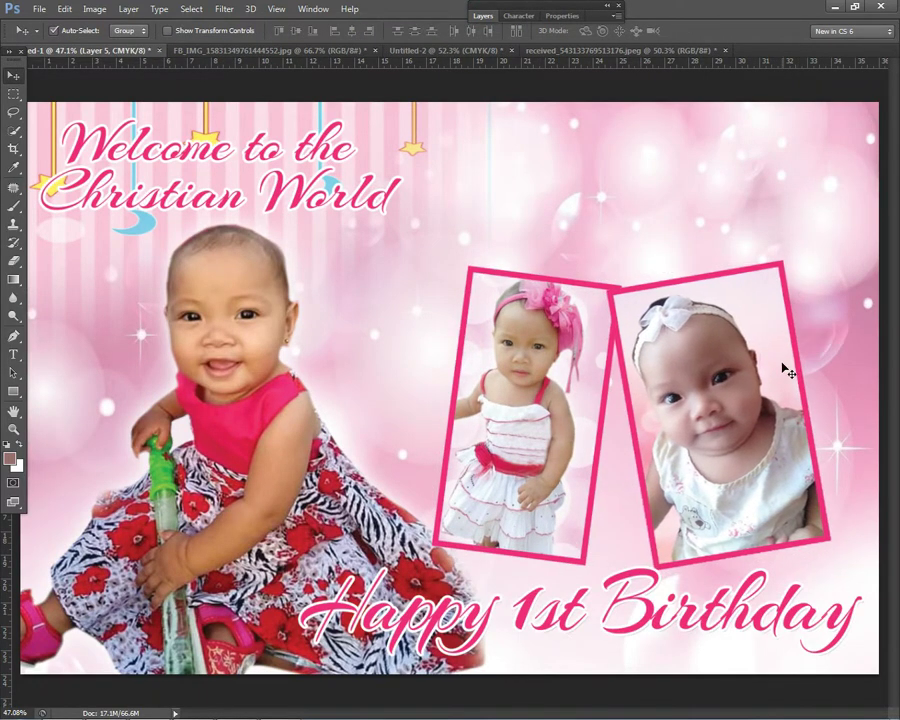
Step: Reselect the left photo's layer from the canvas
scroll(722, 291, down, 3)
scroll(700, 300, up, 2)
right_click(663, 352)
scroll(663, 352, down, 2)
right_click(482, 396)
click(505, 396)
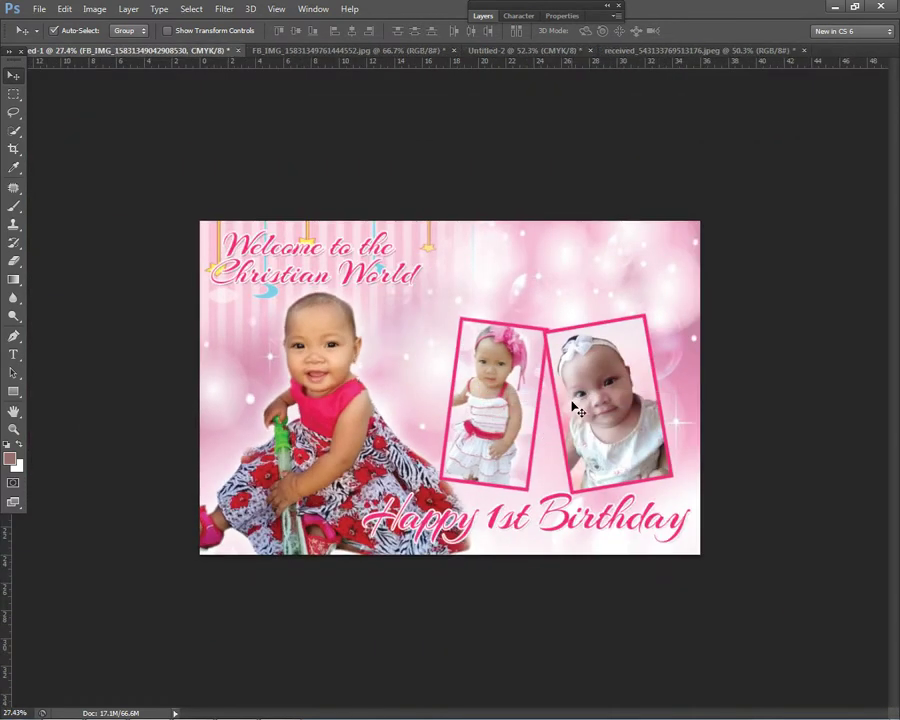
Step: In Chrome, search Google for 'hello kitty png' and show image results
mouse_move(190, 712)
click(104, 704)
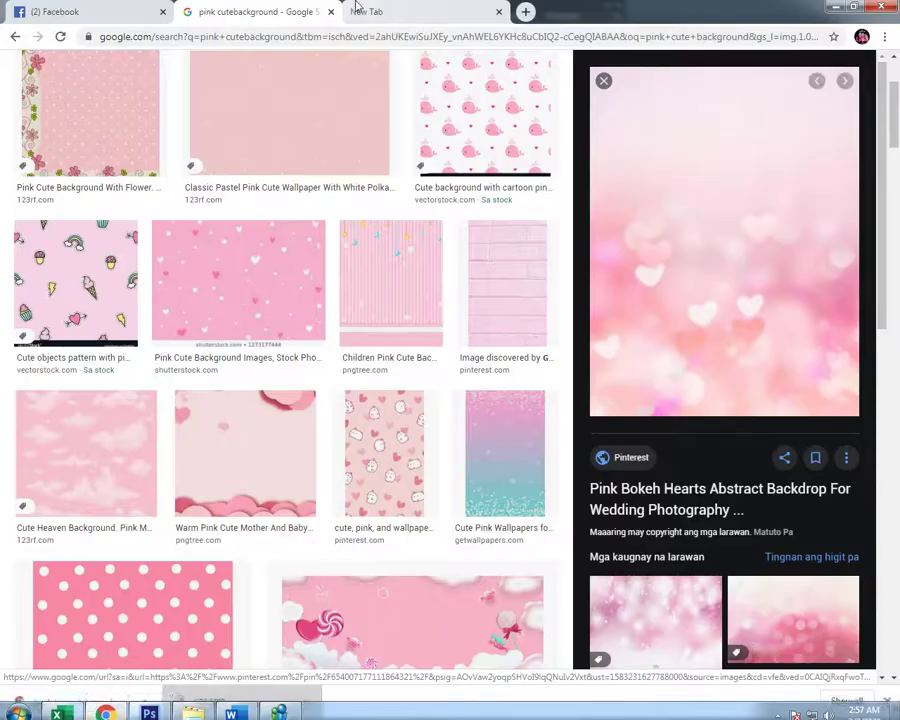
click(366, 12)
click(353, 38)
text(g)
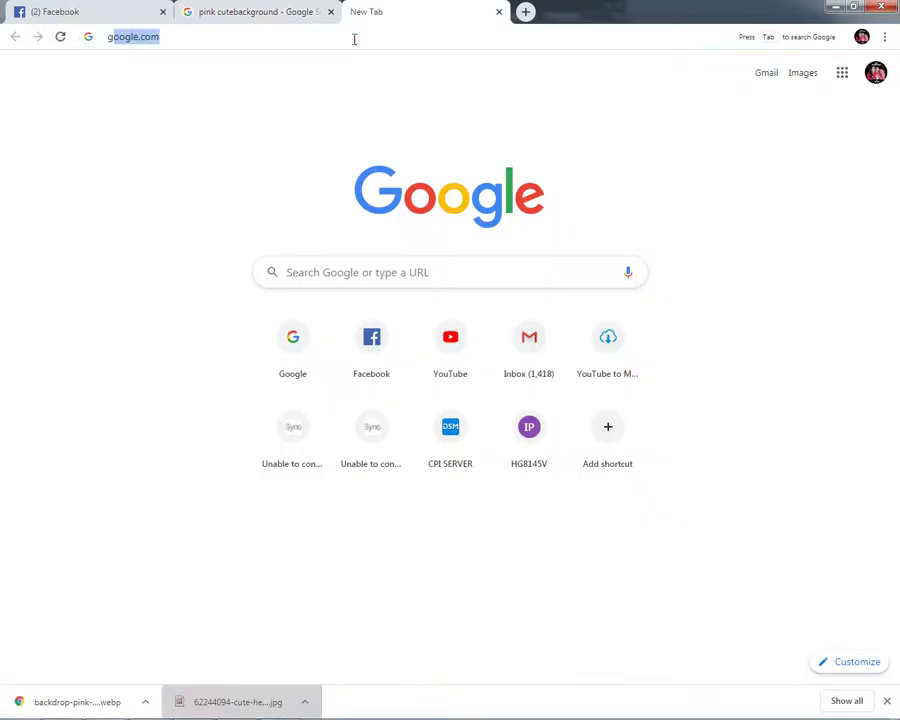
key(Return)
text(h)
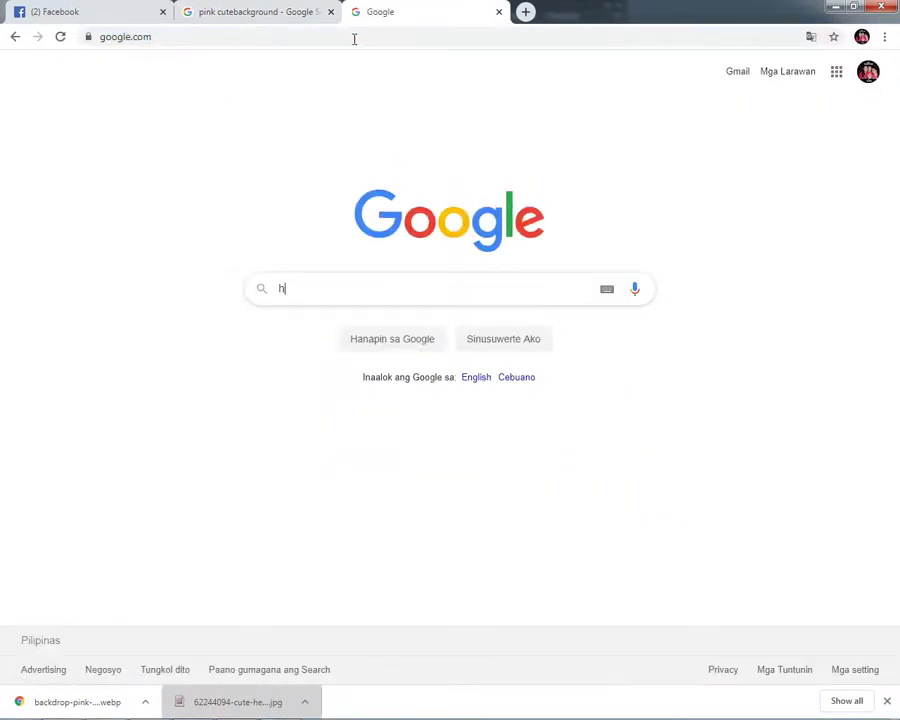
text(ello kitty)
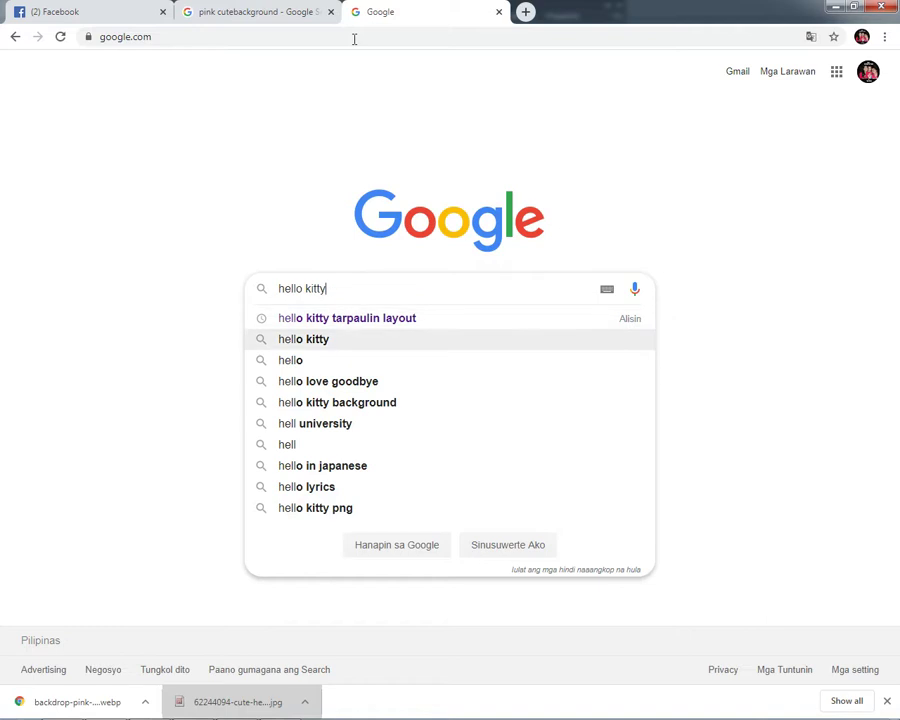
text( png)
key(Return)
click(196, 119)
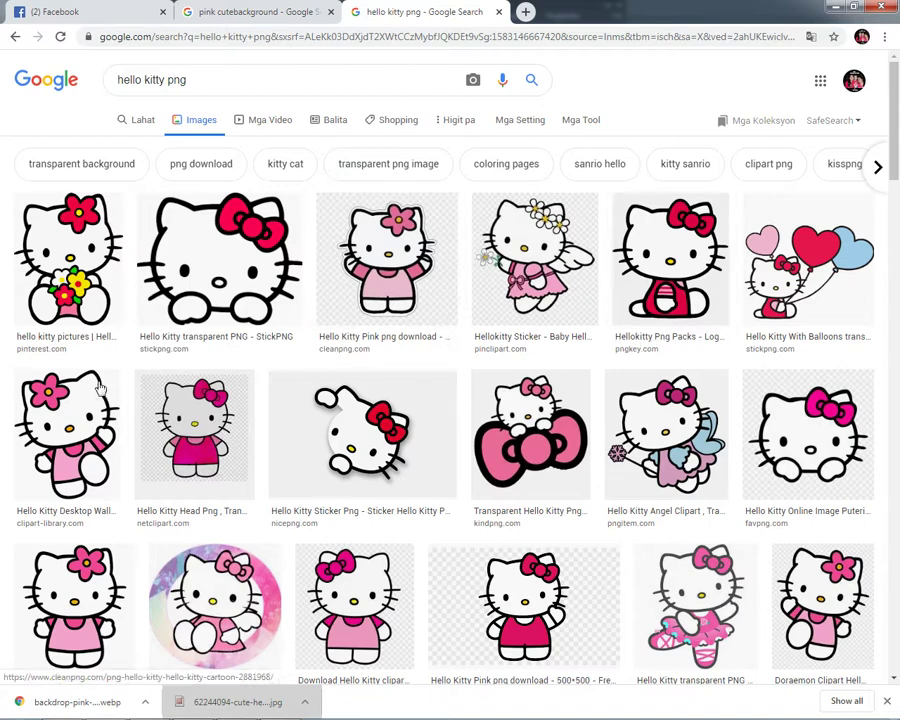
Step: Save the pink-dress Hello Kitty image and drag the download into Photoshop
click(66, 405)
right_click(695, 184)
click(744, 330)
key(Return)
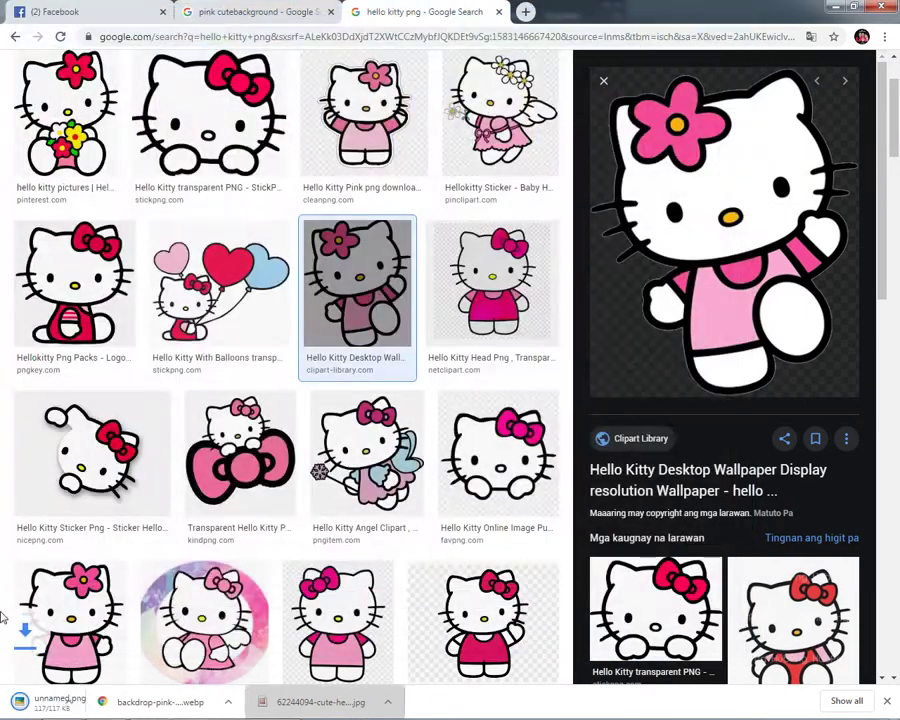
drag(80, 703, 566, 350)
Step: Bring the Hello Kitty layer to the front and nudge it slightly up and left
key(Return)
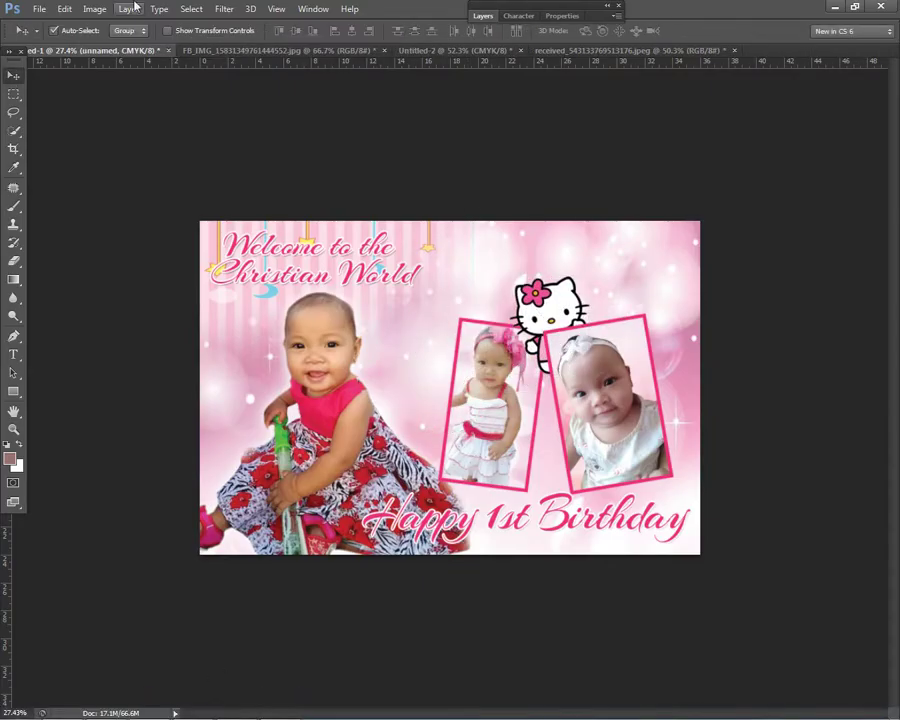
click(128, 9)
mouse_move(193, 332)
click(367, 336)
key(ctrl+plus)
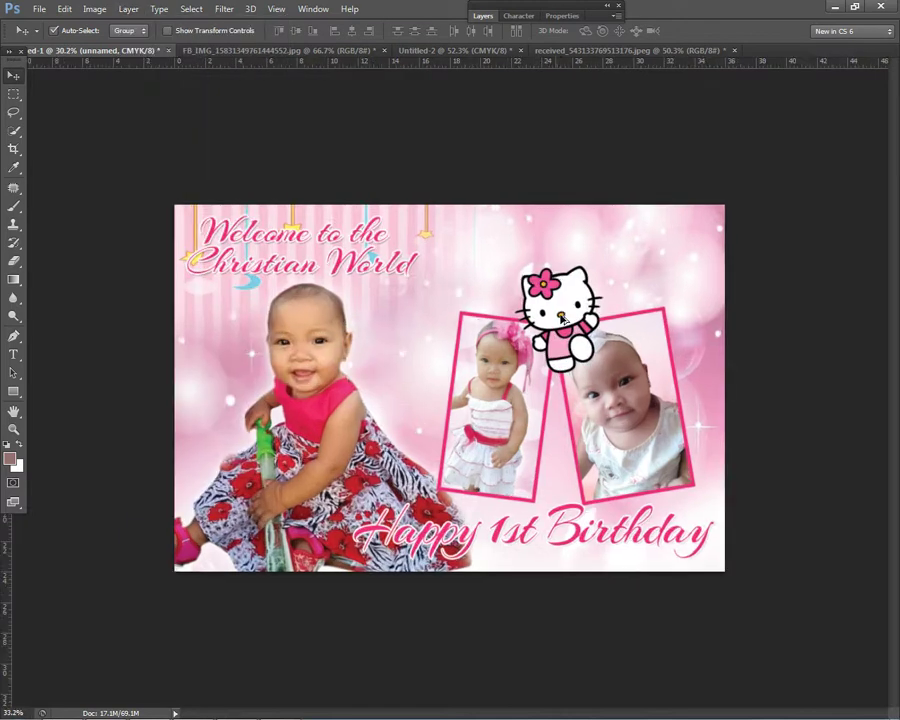
drag(596, 343, 578, 322)
Step: Move the Happy 1st Birthday text (Layer 4) up over the photos and enlarge it slightly
right_click(480, 358)
click(528, 384)
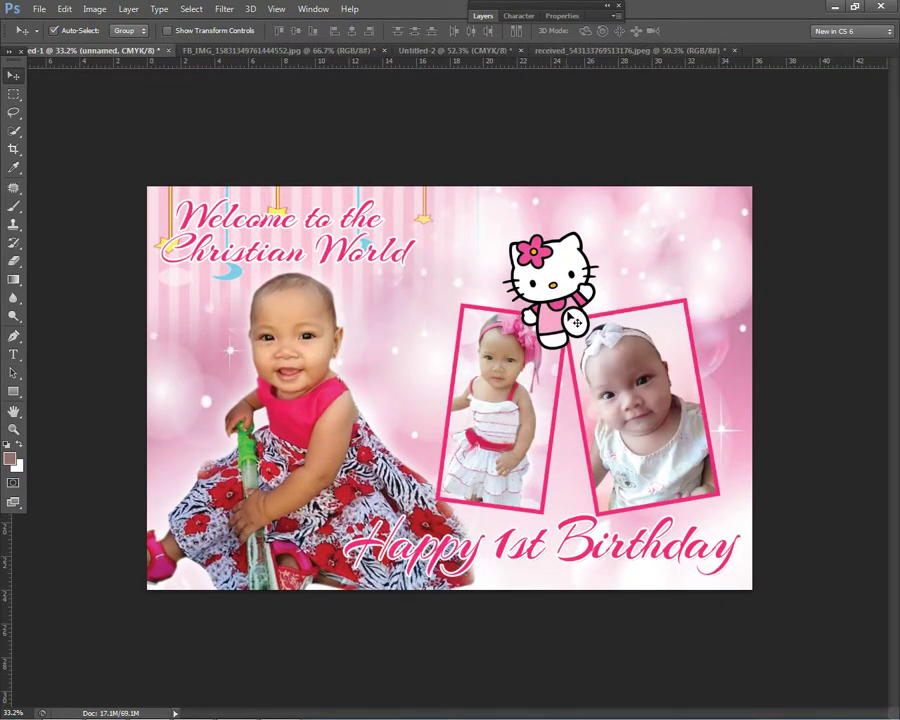
scroll(495, 550, up, 1)
scroll(519, 543, up, 2)
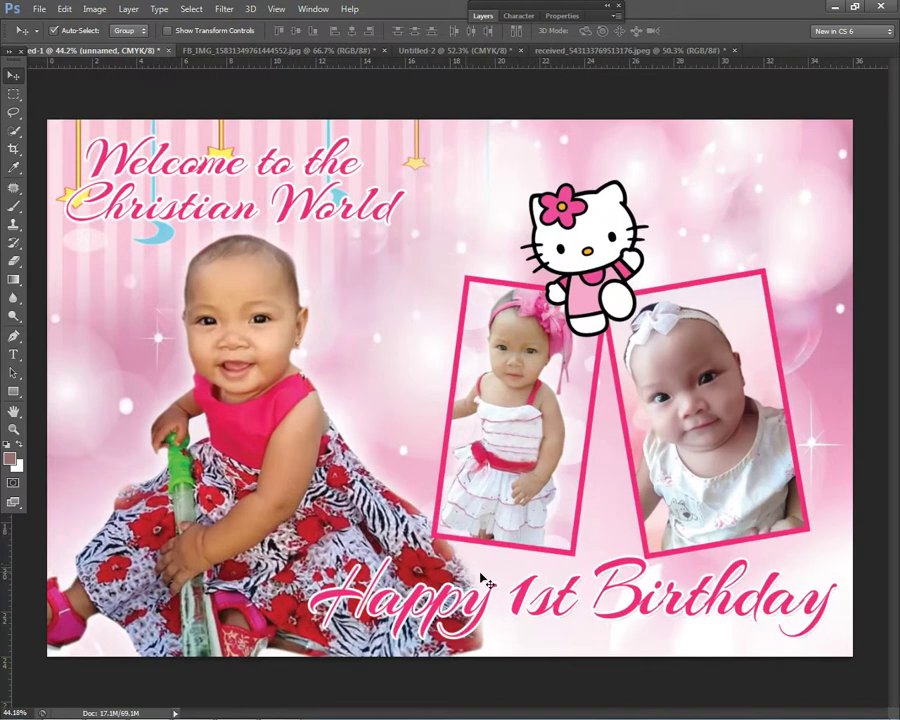
scroll(515, 590, down, 3)
drag(505, 543, 495, 498)
key(ctrl+t)
drag(703, 455, 712, 450)
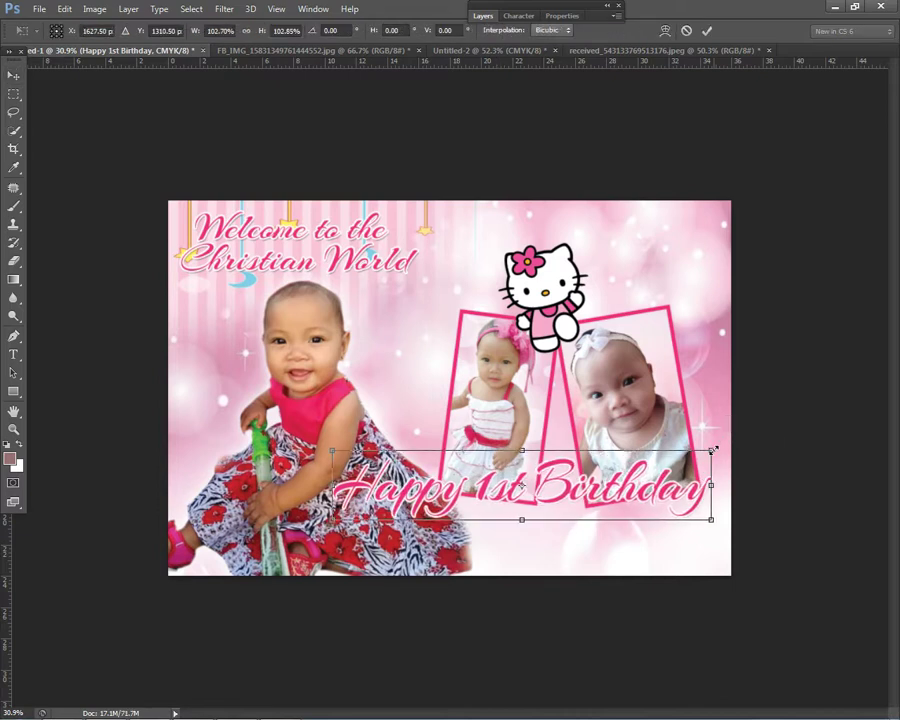
key(Return)
Step: Select the Happy 1st Birthday layer and Alt-drag a copy of it down-left
click(356, 272)
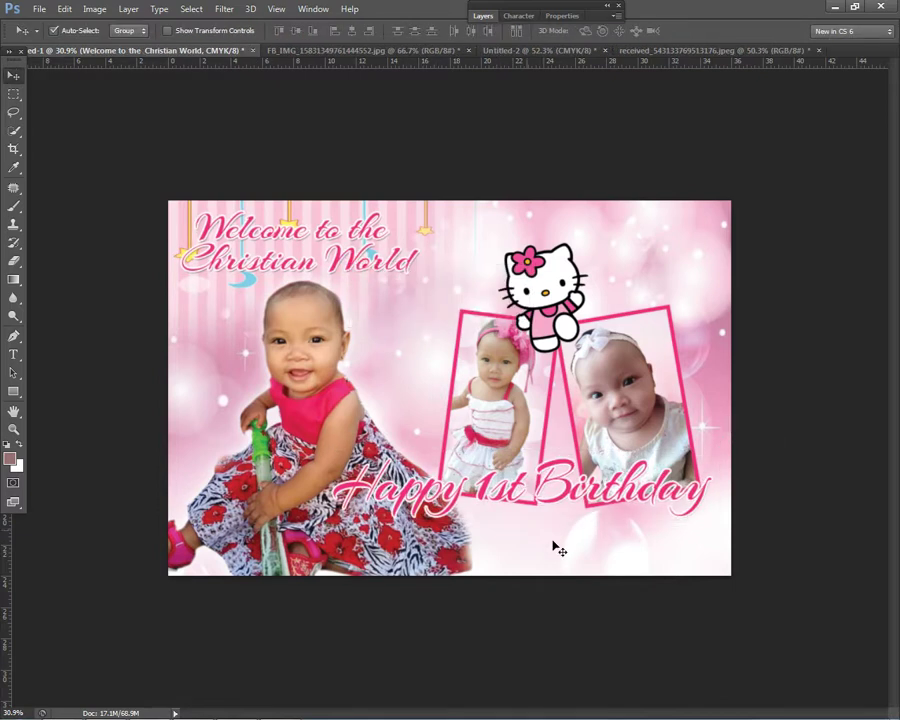
right_click(440, 495)
click(468, 497)
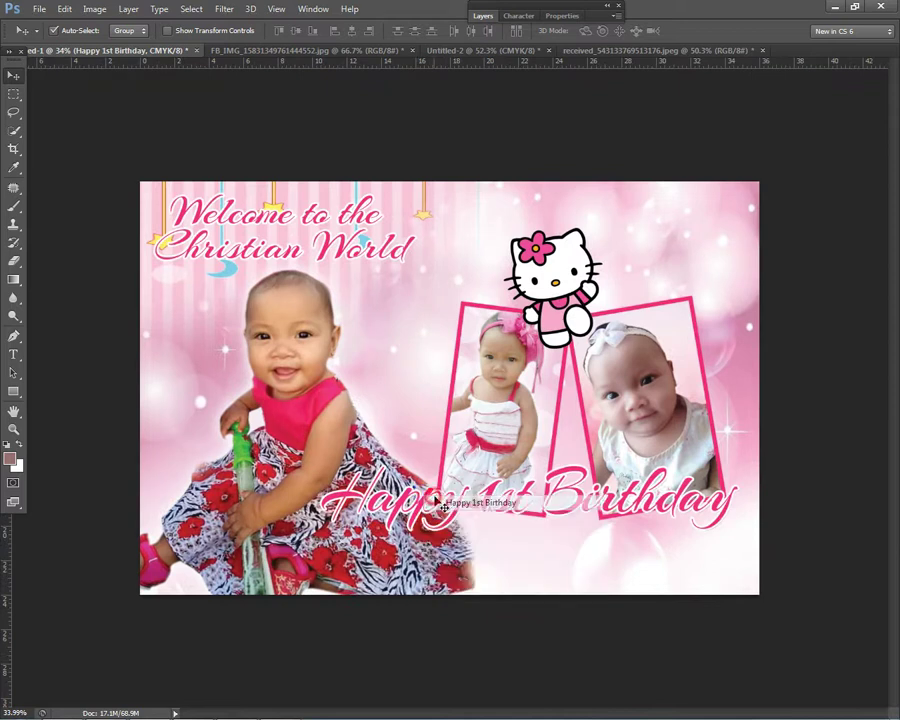
right_click(438, 502)
click(468, 497)
drag(530, 505, 396, 560)
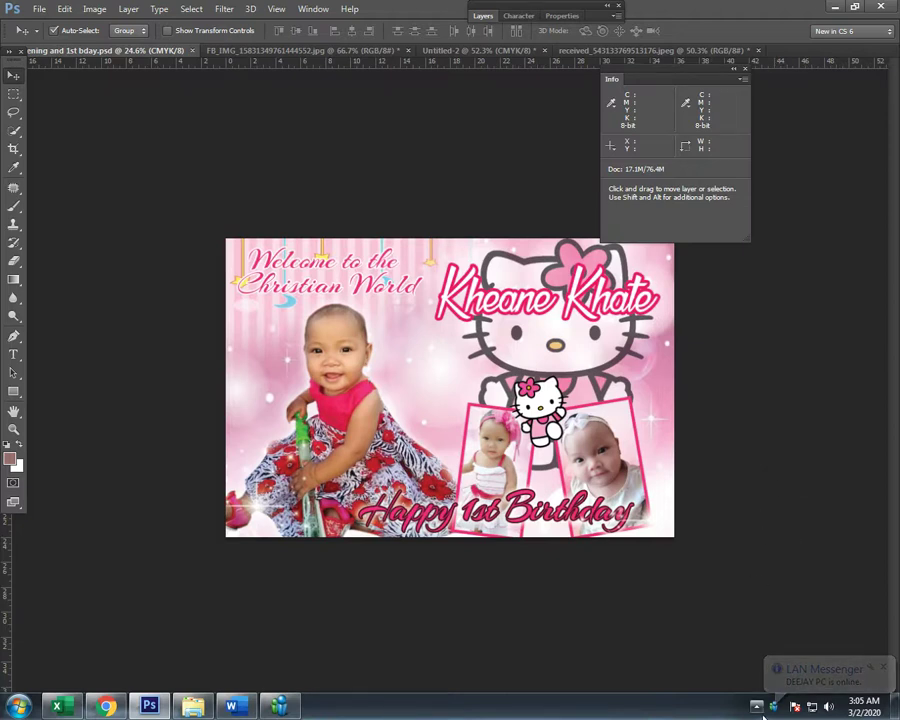
Step: Rearrange the workspace panels, collapsing the Info readout to an icon
click(777, 707)
click(727, 600)
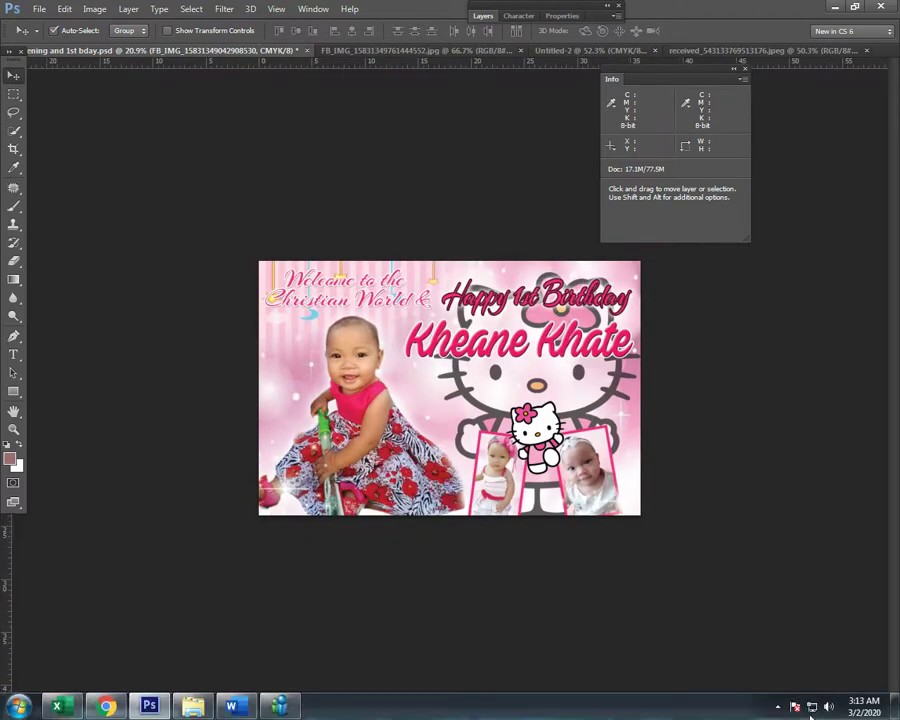
click(777, 707)
click(675, 692)
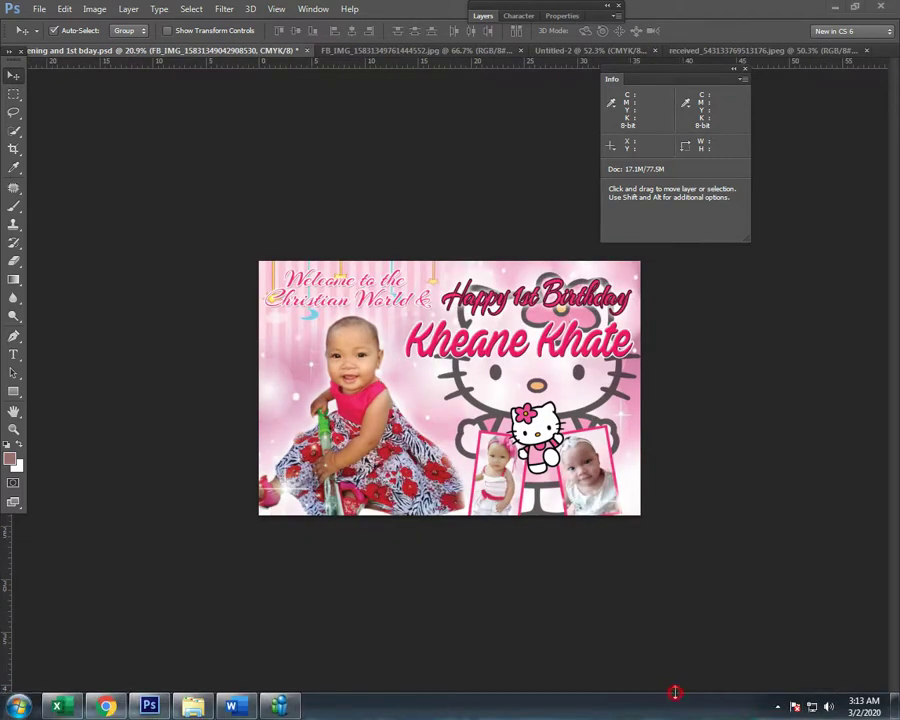
click(740, 68)
scroll(576, 264, up, 3)
Step: Shrink the large baby photo (Layer 3) to about 89% and nudge it right and down
right_click(285, 305)
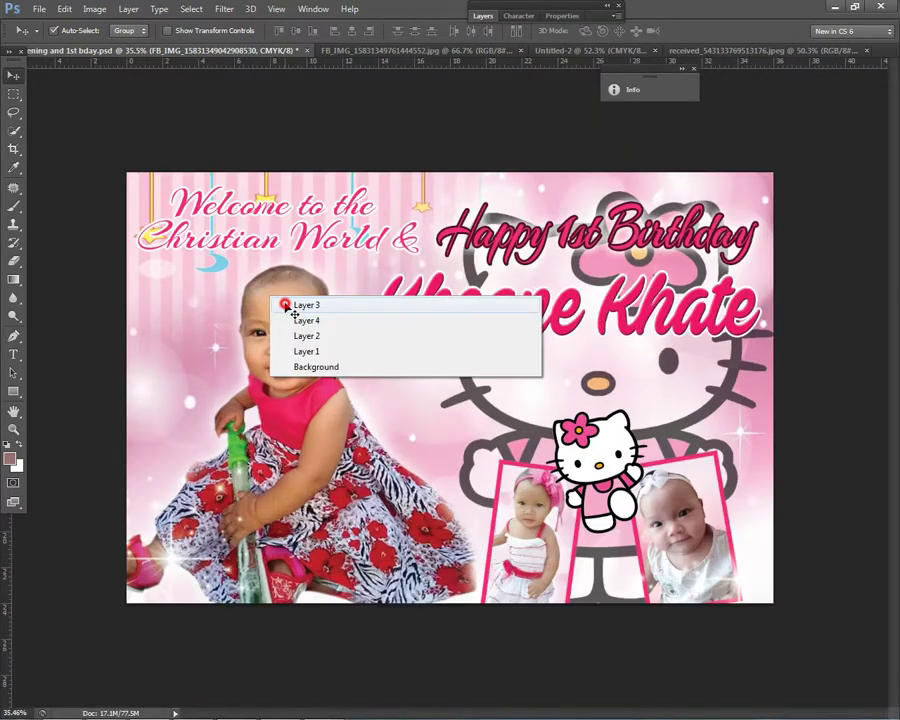
click(285, 305)
scroll(332, 312, down, 2)
scroll(336, 335, up, 1)
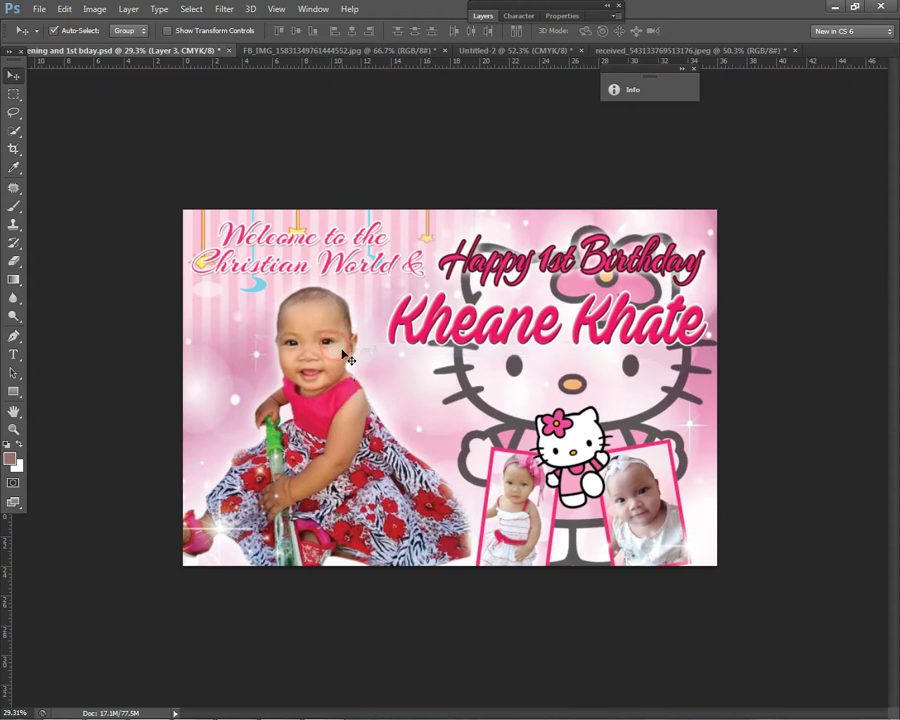
key(ctrl+t)
drag(473, 285, 437, 320)
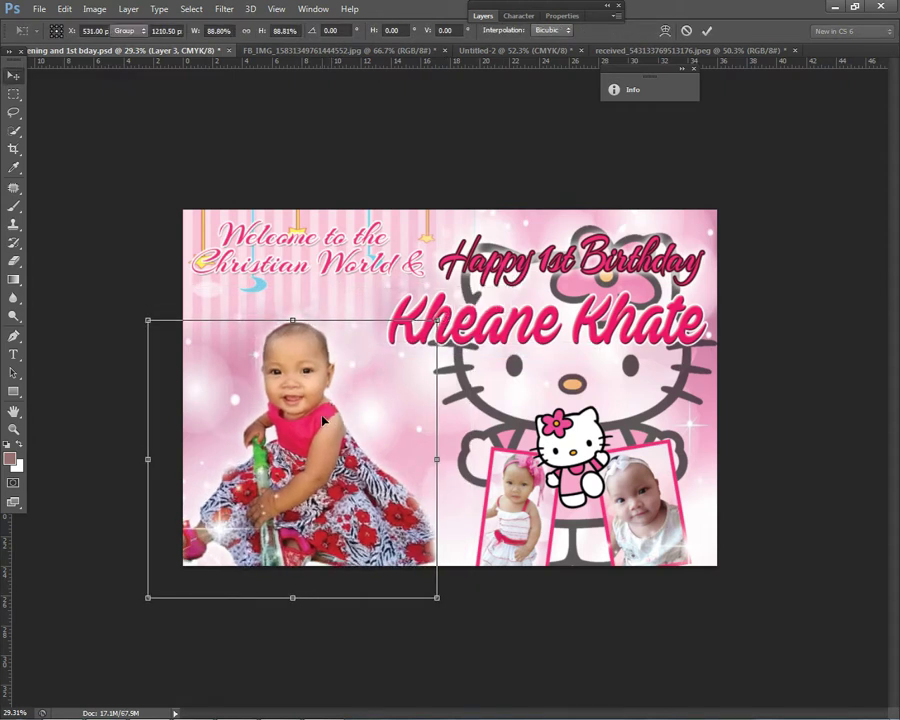
key(Return)
drag(323, 421, 331, 426)
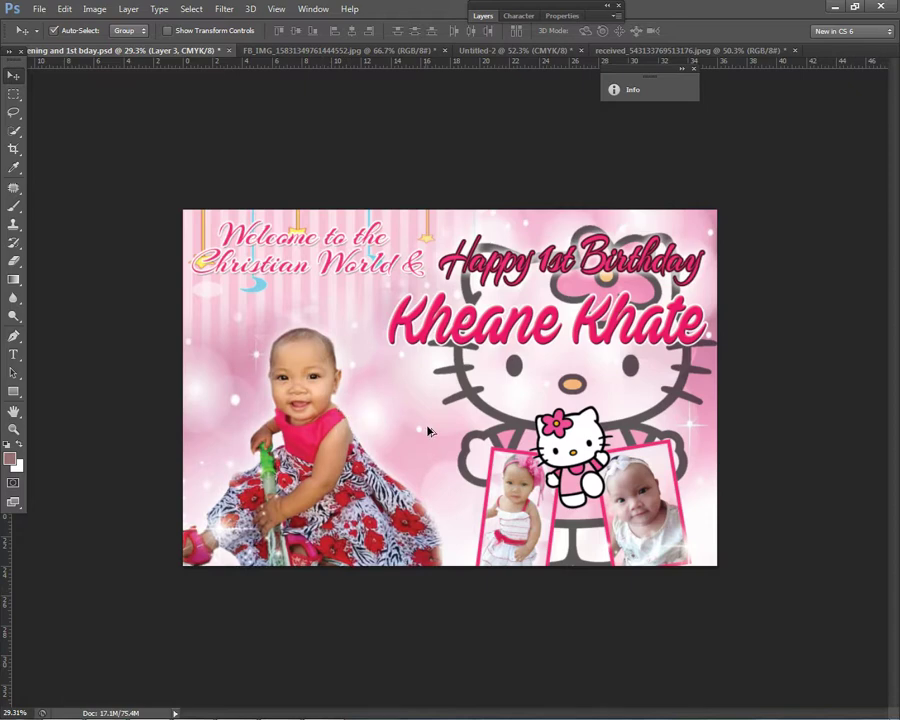
scroll(428, 432, down, 1)
scroll(430, 440, up, 5)
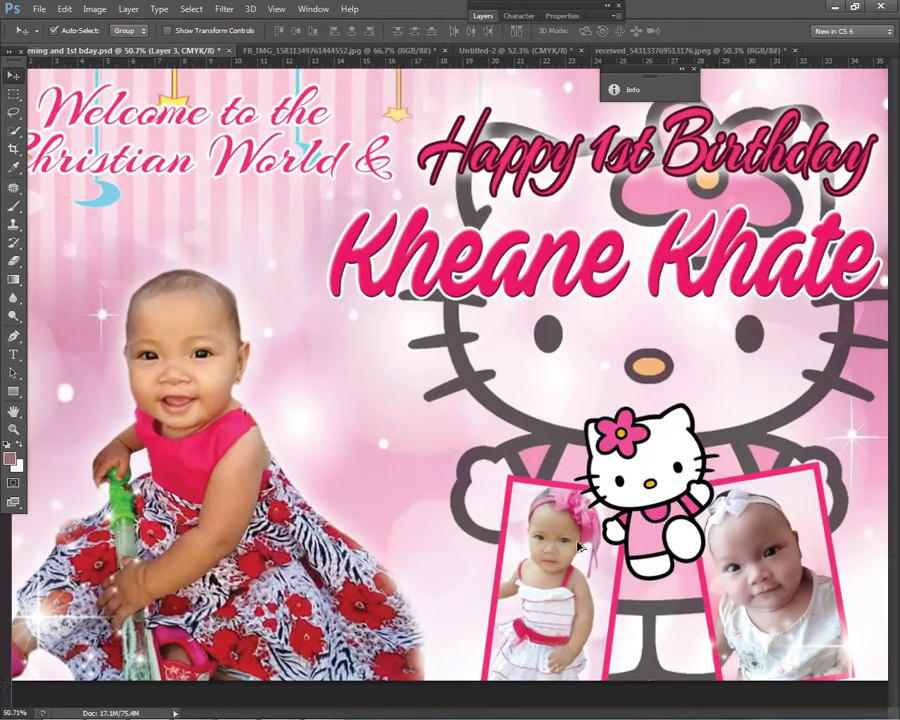
scroll(578, 546, down, 2)
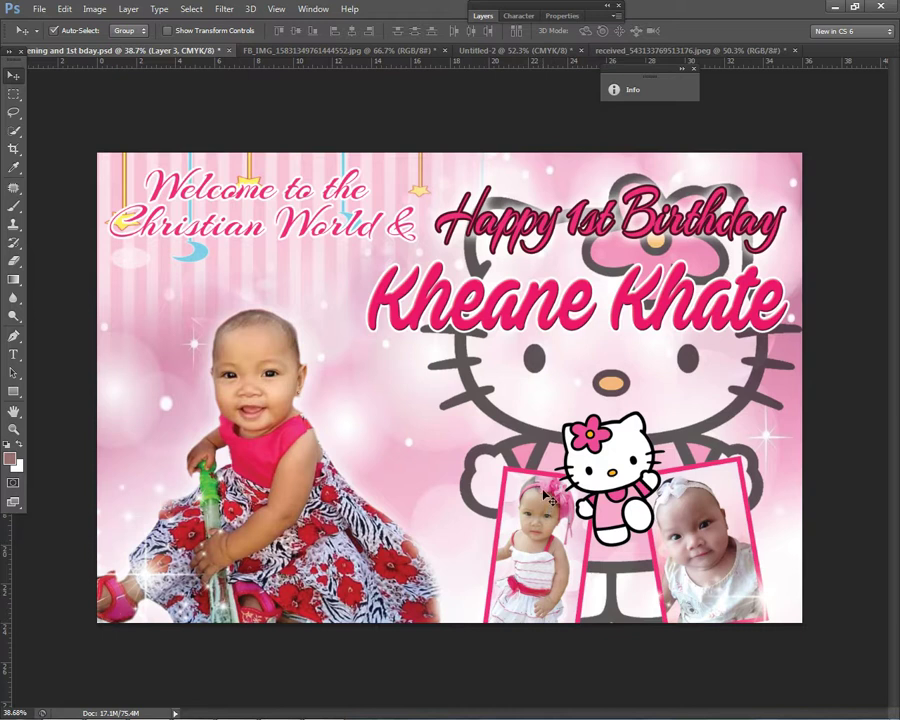
Step: Correct the banner name from Kheane to Kheana with the Type tool
click(13, 354)
click(578, 291)
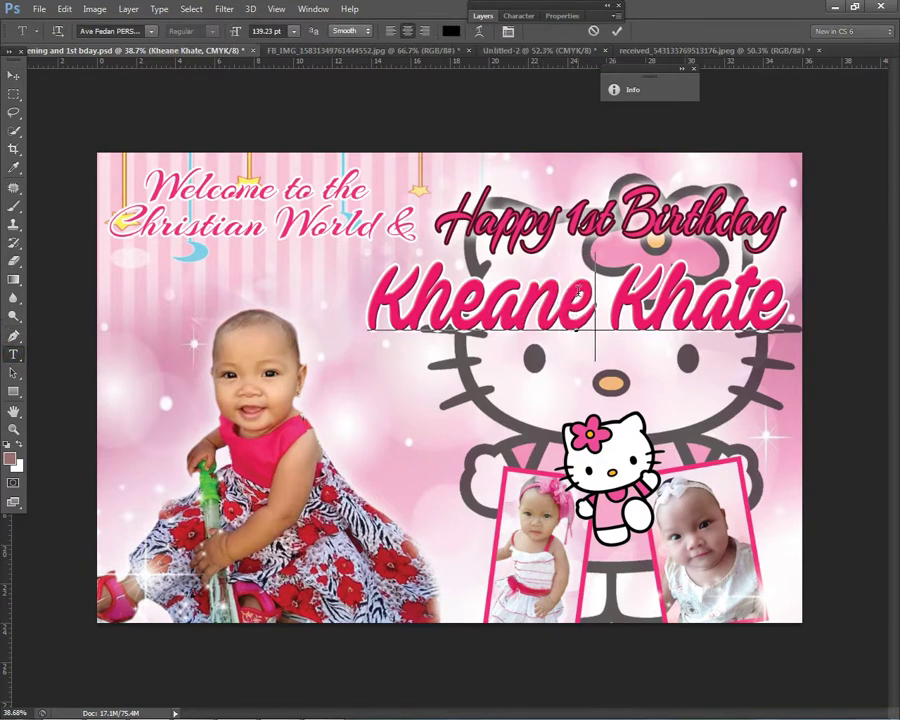
key(BackSpace)
text(a)
click(13, 78)
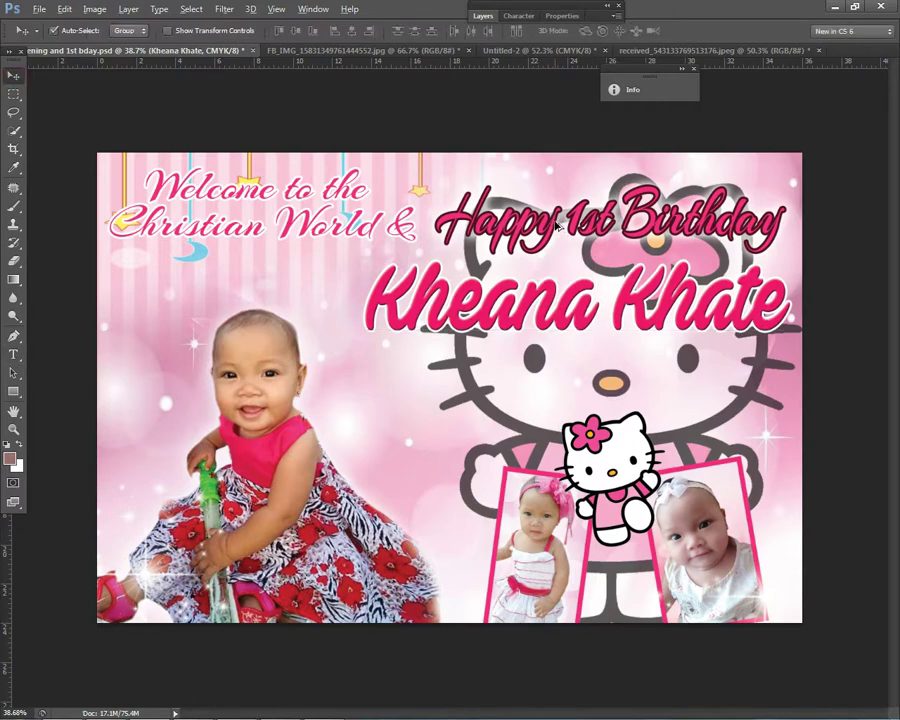
key(ctrl+minus)
key(ctrl+minus)
key(ctrl+plus)
key(ctrl+plus)
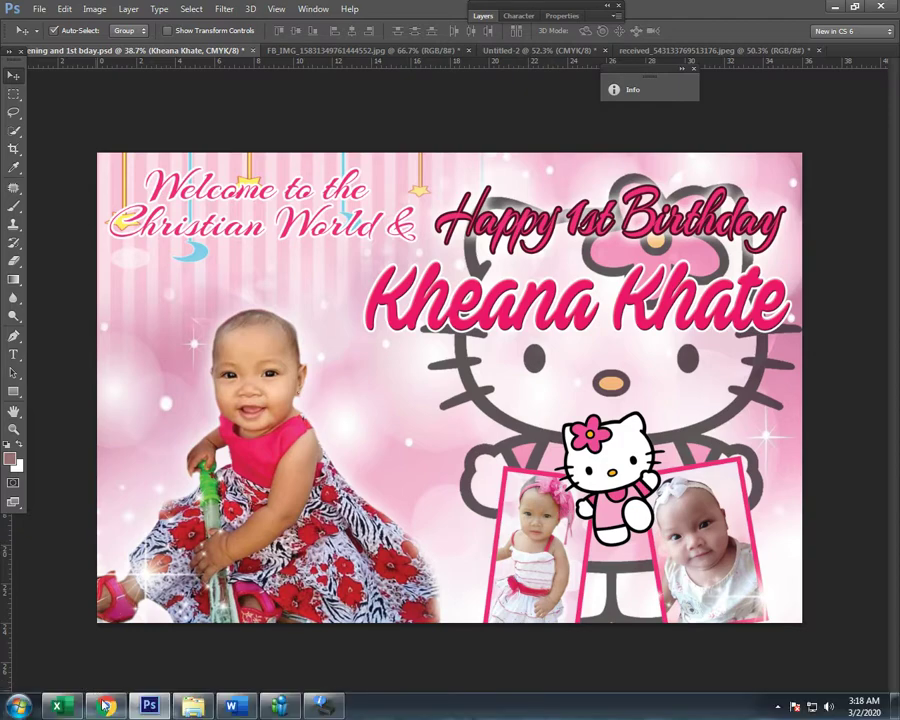
Step: Switch to Google Chrome and go to the Google homepage from the Download PNG tab
click(105, 704)
key(ctrl+shift+Tab)
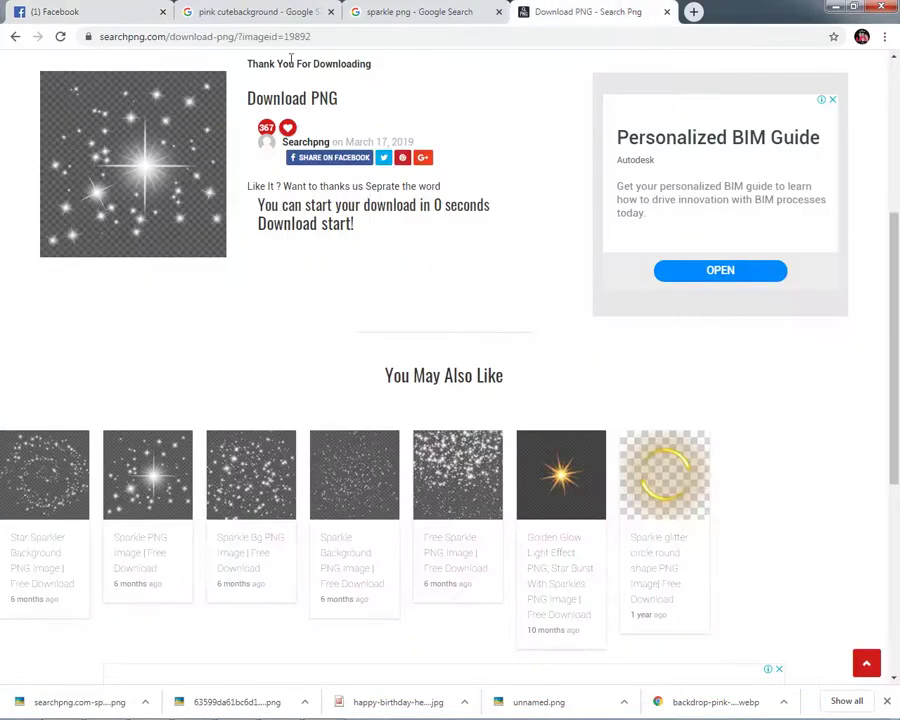
key(ctrl+Tab)
click(422, 8)
click(565, 12)
click(494, 35)
text(go)
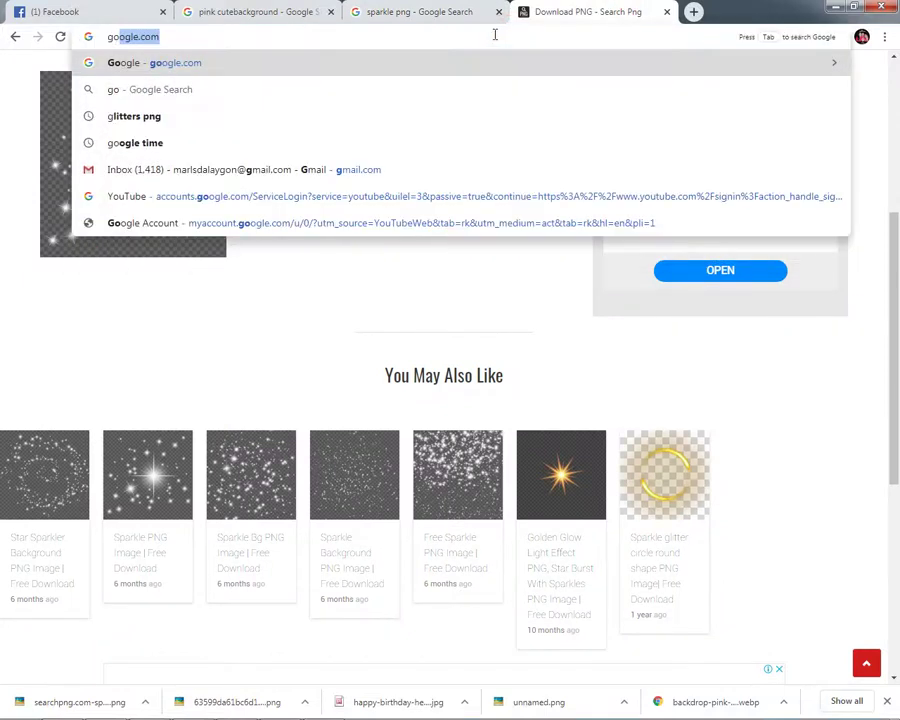
key(Return)
Step: Search Google for 'headband for baby'
text(hea)
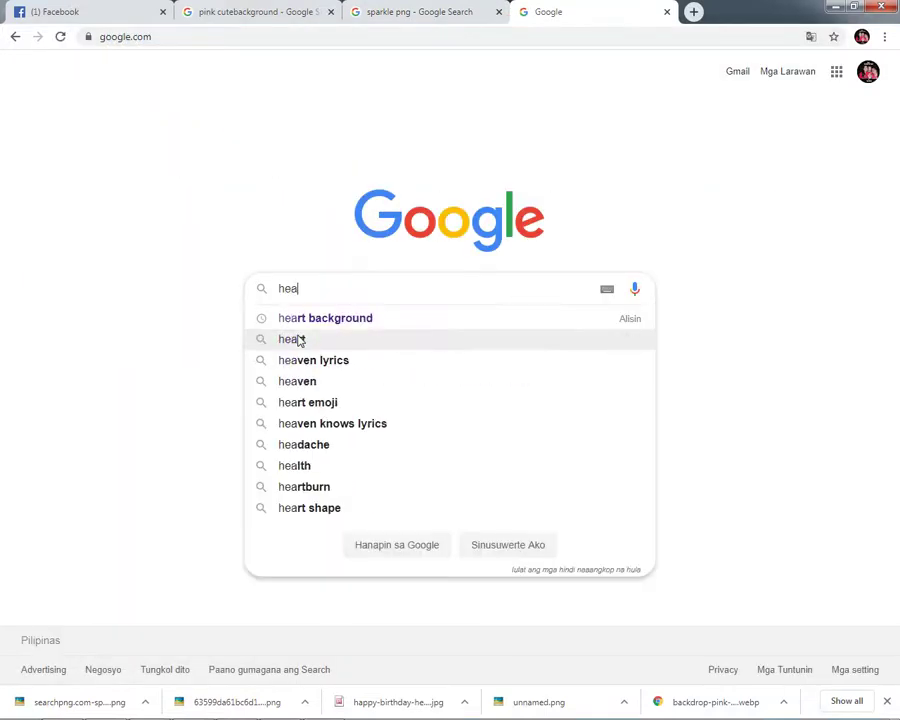
text(rband)
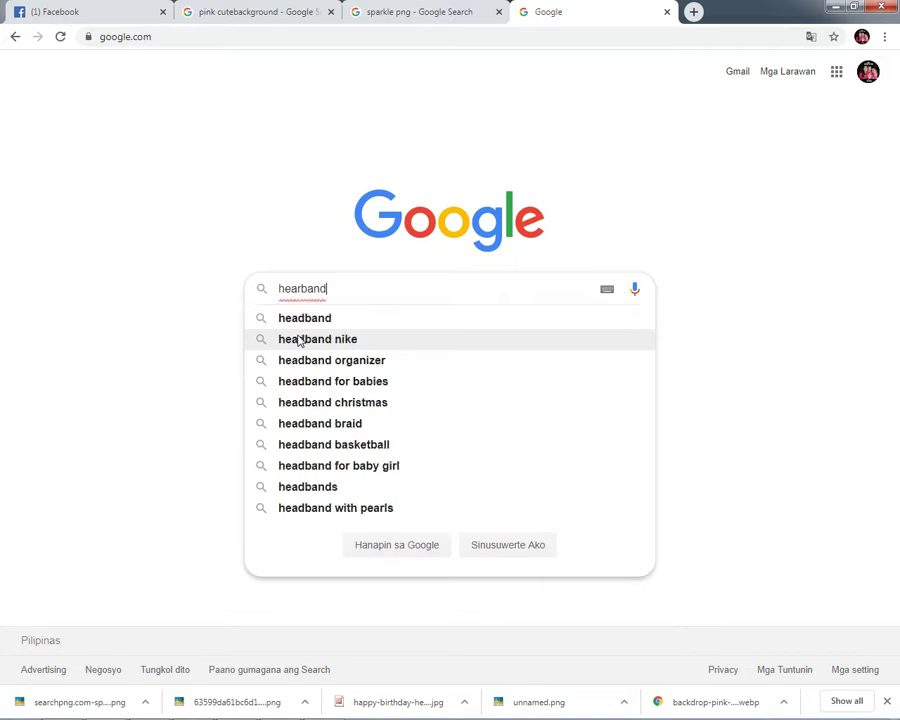
key(Down)
key(Down)
key(Down)
key(Up)
key(Up)
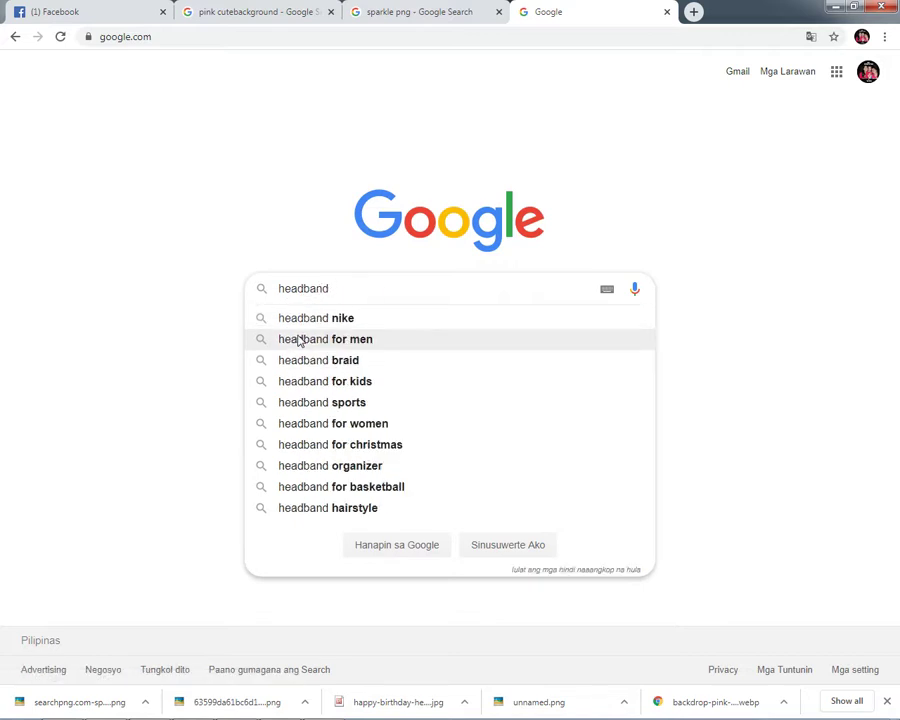
text(for ba)
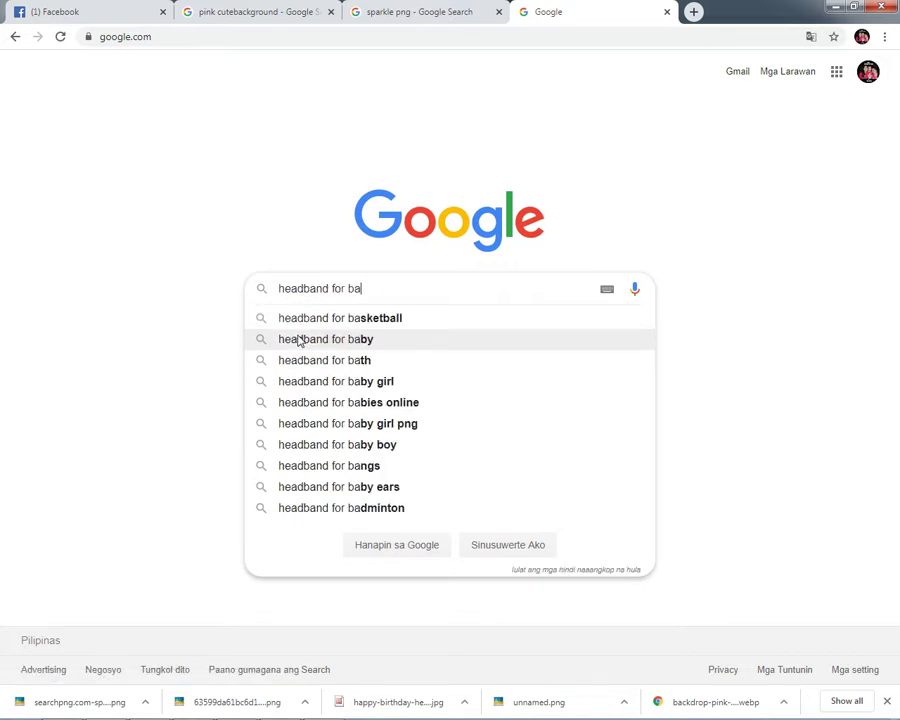
key(Return)
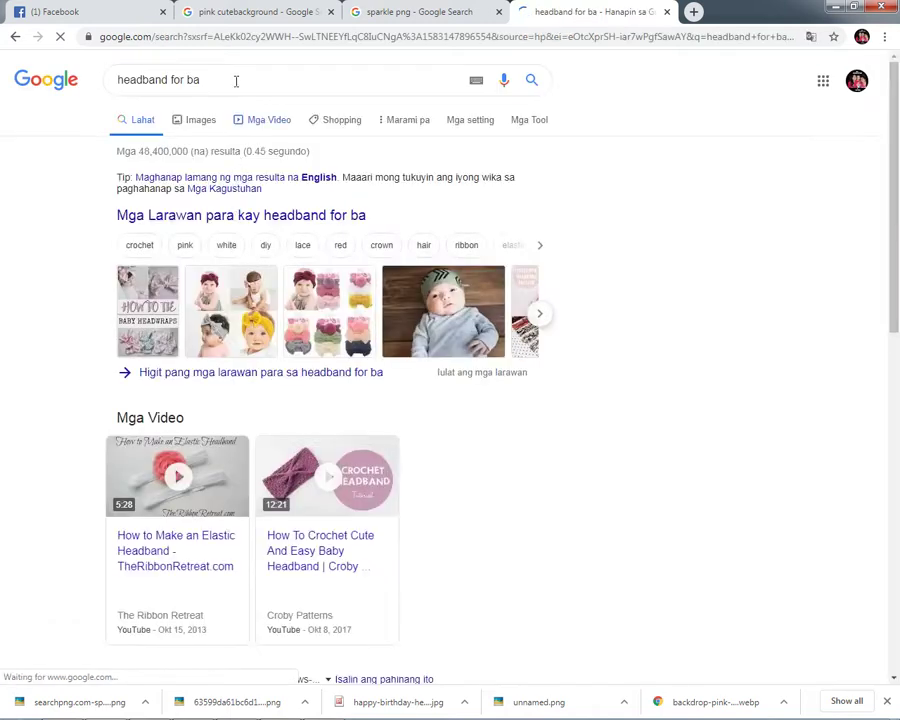
click(236, 66)
text(by)
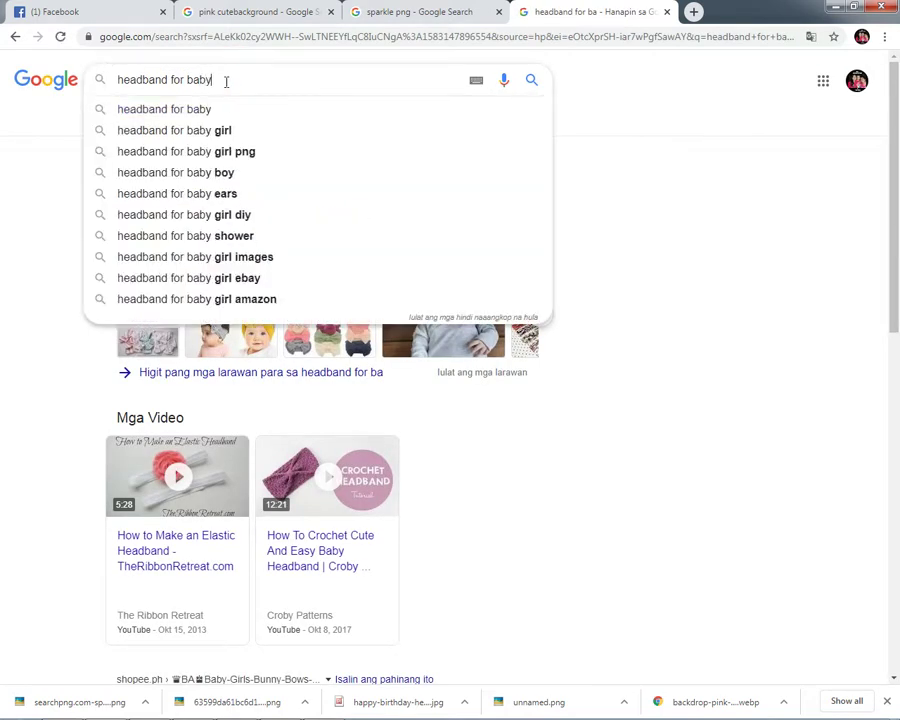
key(Return)
Step: Open the pink flower headband baby photo's page from Images and save the image
click(203, 121)
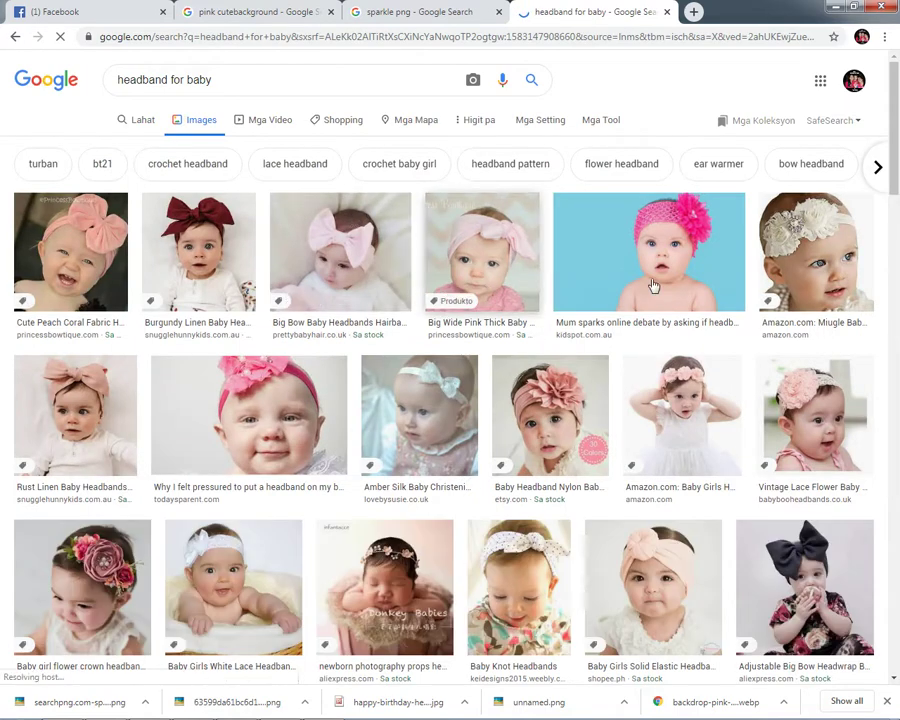
click(680, 233)
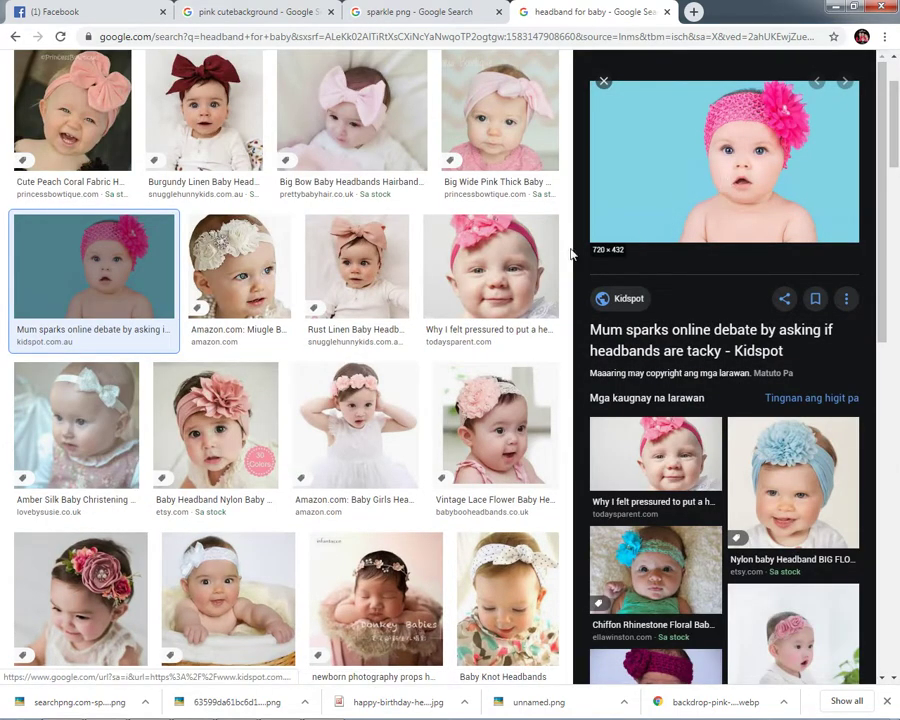
click(629, 171)
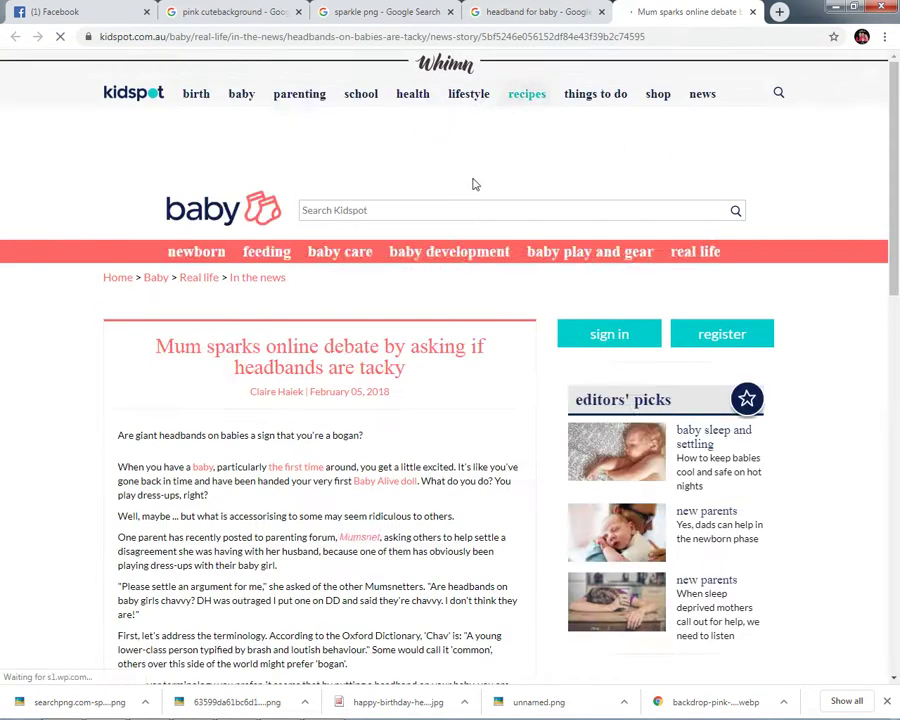
scroll(403, 320, down, 3)
scroll(403, 320, down, 4)
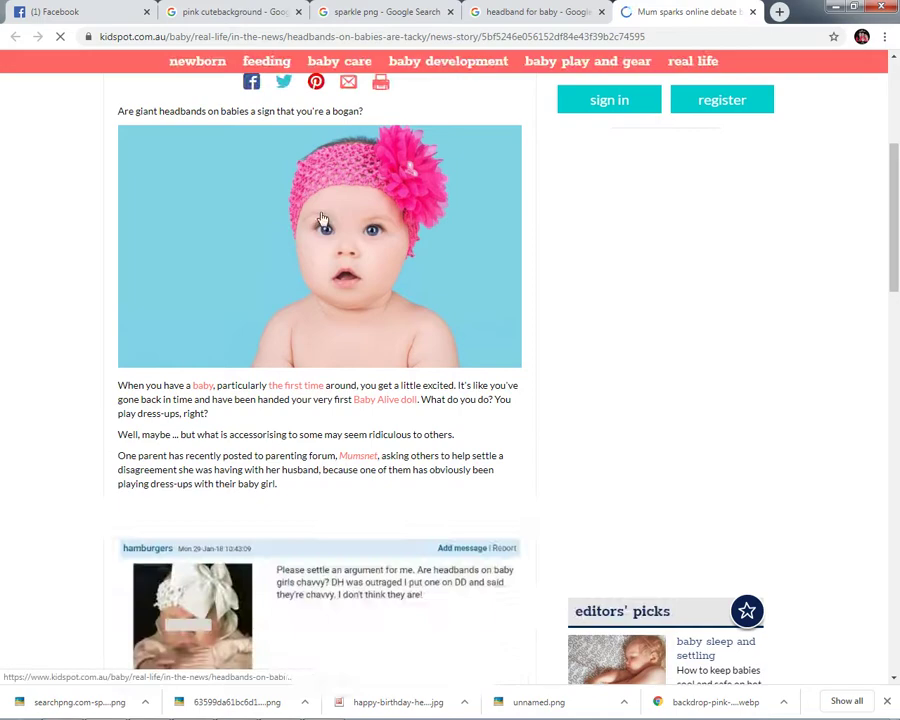
right_click(323, 214)
click(388, 339)
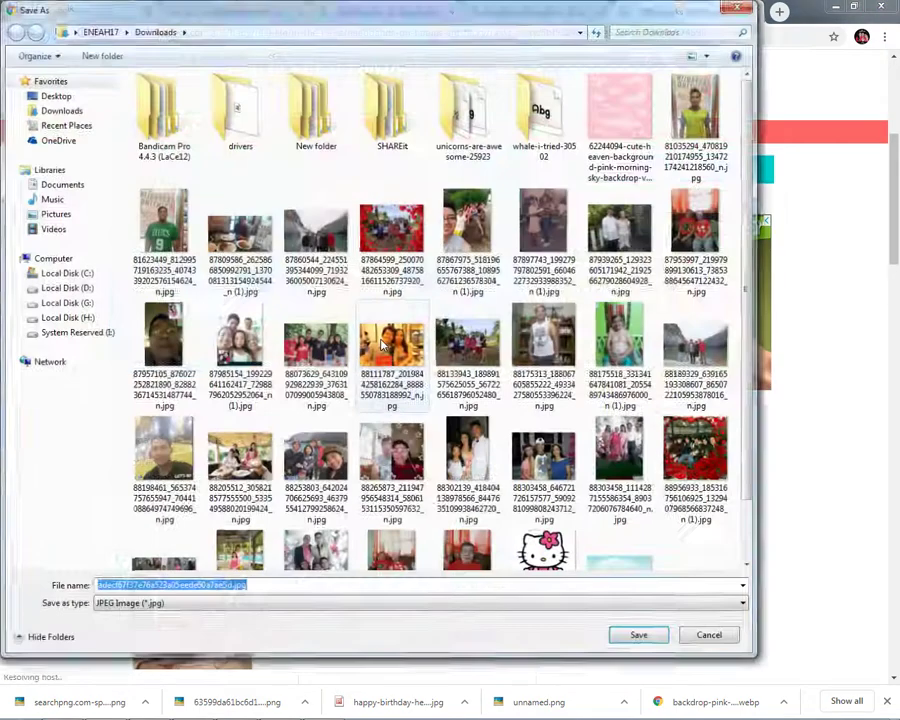
key(Return)
Step: Open the downloaded headband photo in Photoshop and copy the whole image
drag(55, 700, 348, 364)
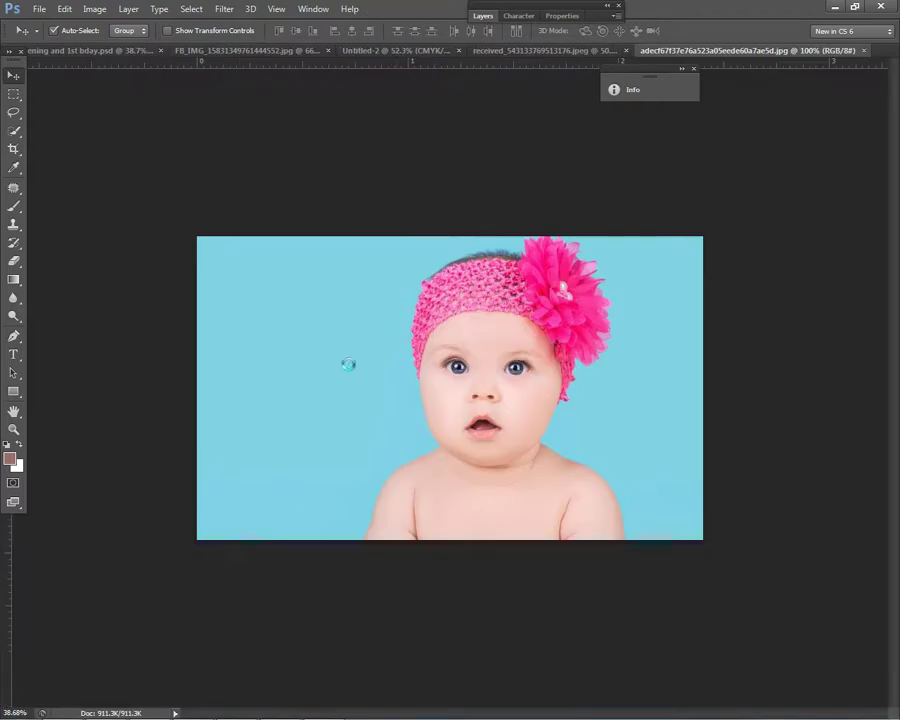
scroll(599, 295, up, 3)
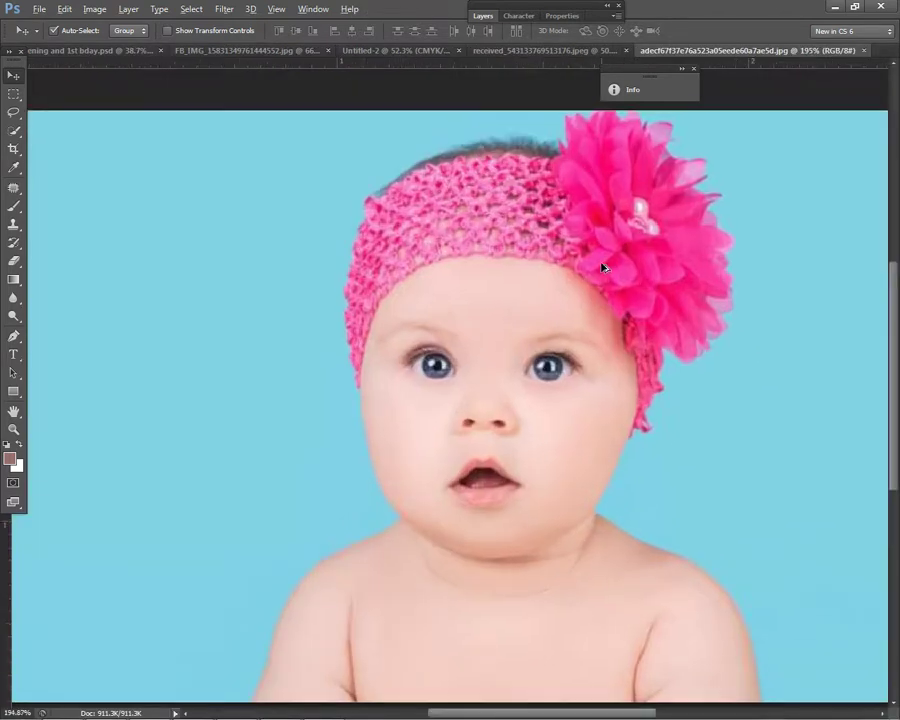
scroll(602, 266, down, 2)
scroll(602, 268, down, 2)
scroll(586, 268, up, 1)
key(ctrl+BackSpace)
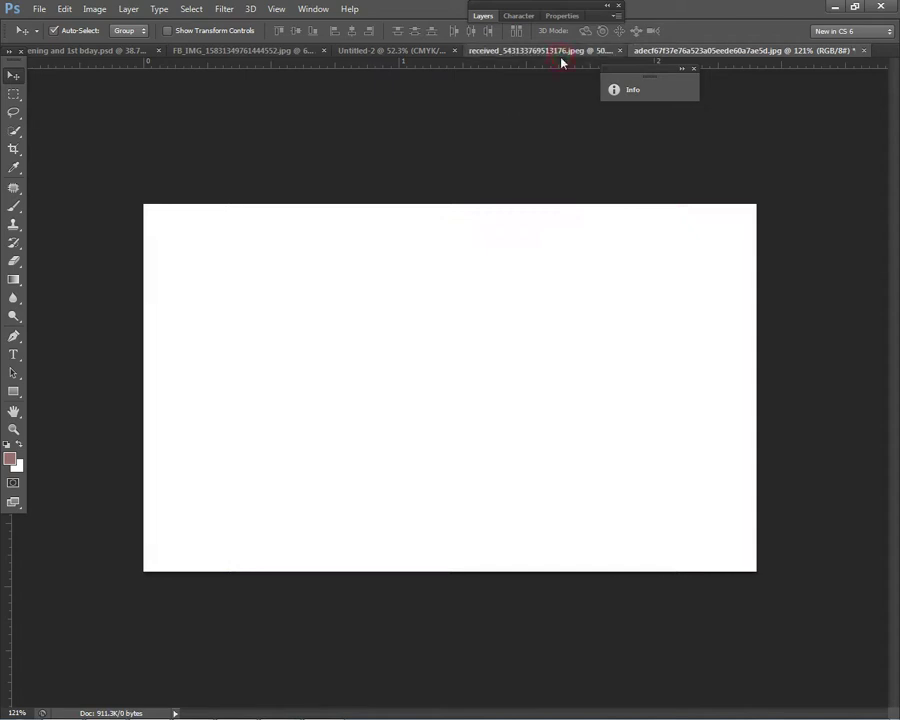
Step: Paste the headband photo into the birthday banner and move it over the baby's head
click(558, 50)
click(410, 50)
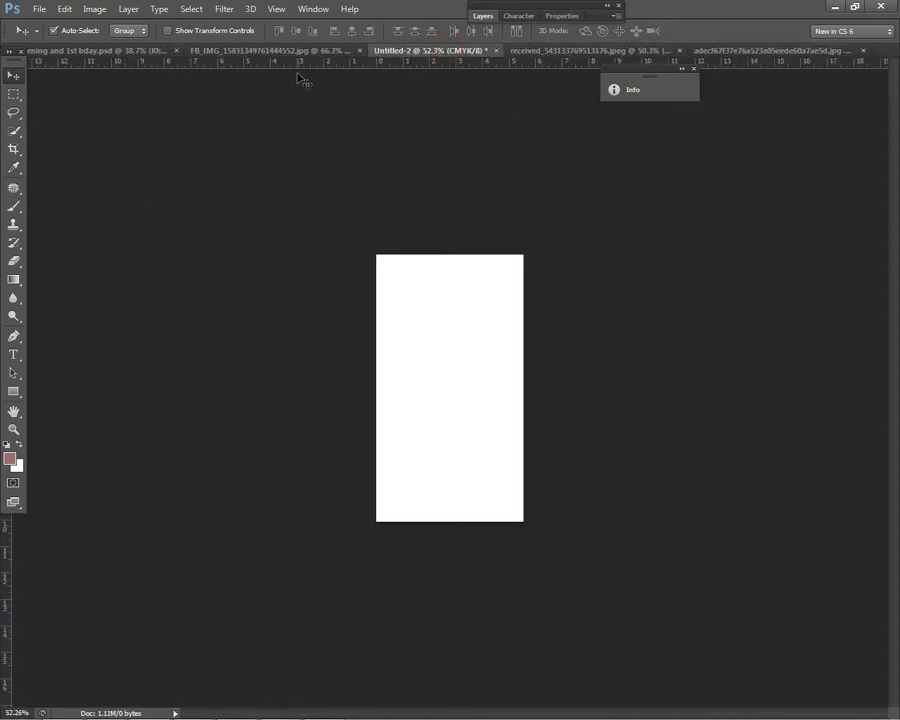
click(270, 50)
click(126, 50)
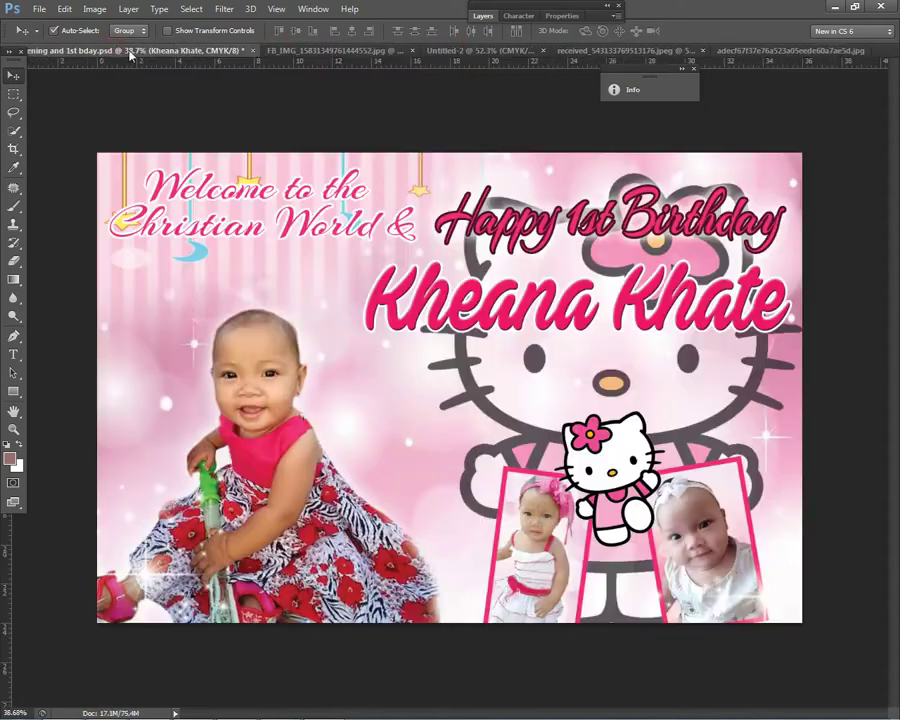
key(ctrl+v)
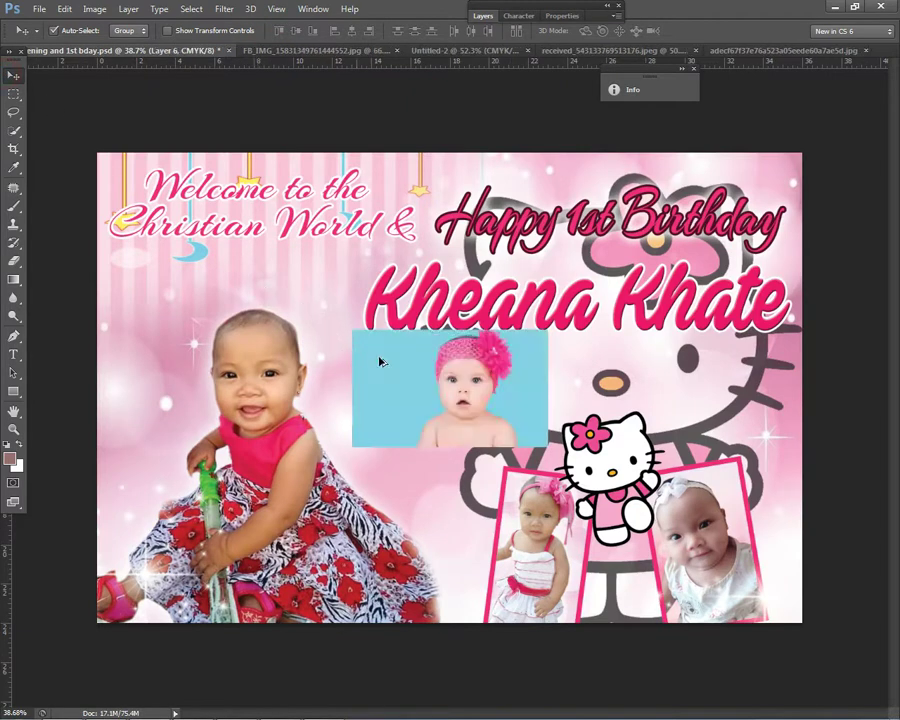
drag(497, 404, 282, 355)
scroll(270, 350, up, 4)
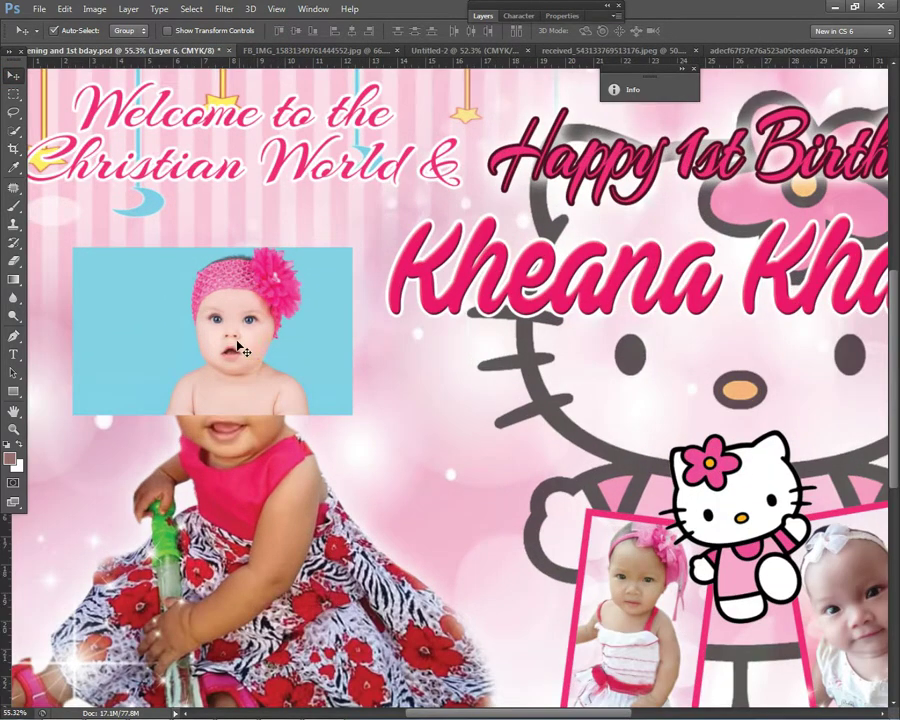
scroll(240, 316, up, 2)
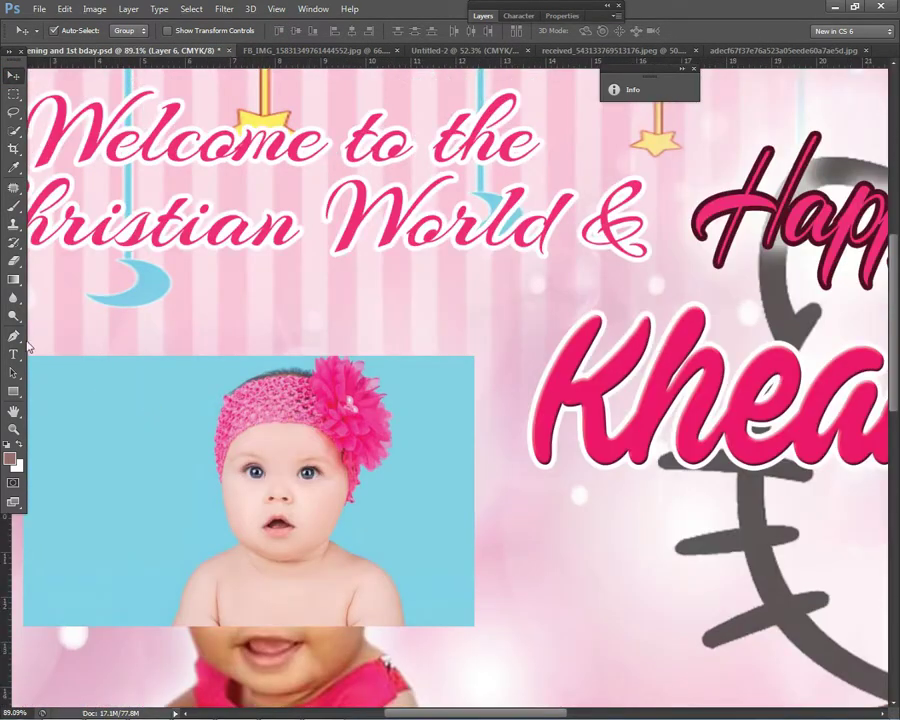
key(p)
scroll(247, 418, up, 4)
Step: Start the pen path along the headband's lower edge and down its right side
click(191, 547)
drag(204, 488, 220, 461)
click(219, 455)
click(237, 441)
click(262, 430)
click(289, 424)
click(314, 425)
click(397, 443)
scroll(395, 494, up, 3)
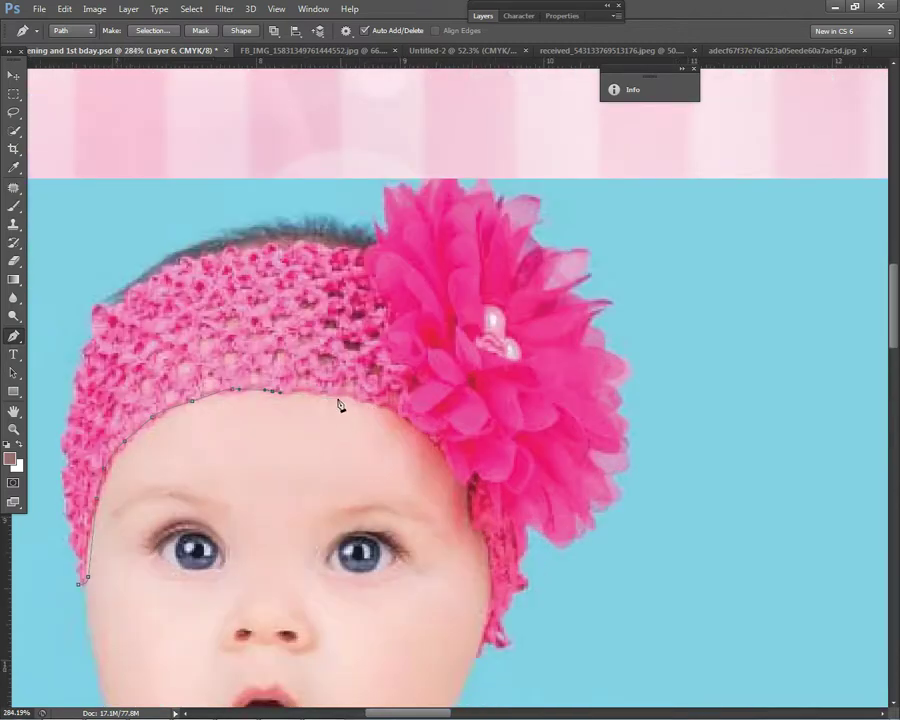
drag(367, 404, 381, 411)
click(488, 599)
drag(484, 642, 510, 652)
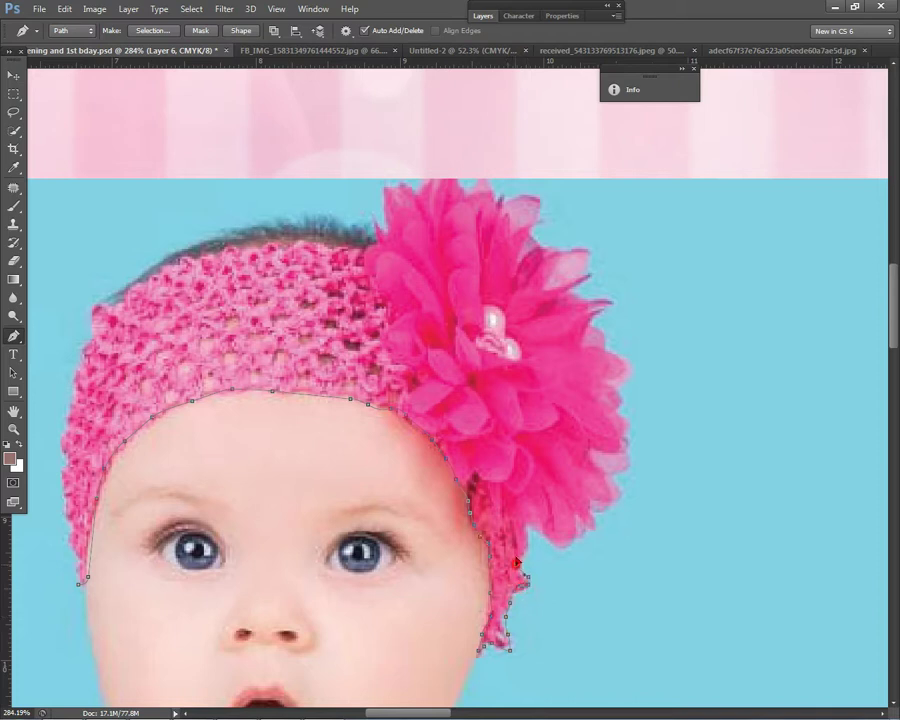
Step: Continue the path up the flower's edge to its top
click(528, 530)
click(550, 546)
click(617, 480)
click(630, 447)
click(612, 382)
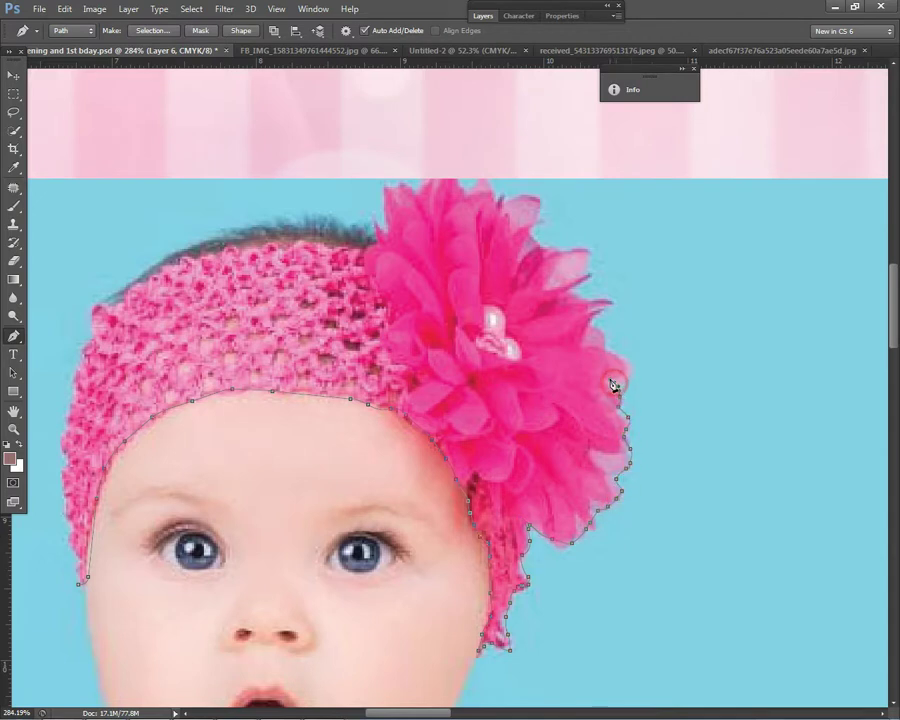
click(616, 354)
click(576, 292)
click(567, 260)
click(542, 242)
click(499, 196)
Step: Trace across the flower top and hairline, down the left edge, and close the path
drag(450, 177, 442, 179)
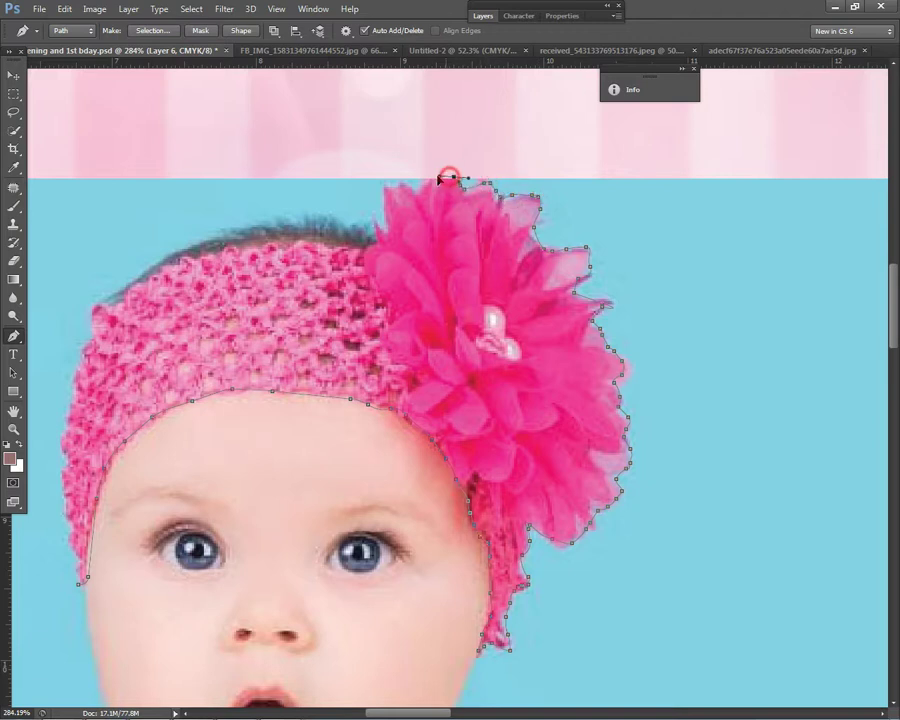
click(378, 223)
click(312, 212)
drag(213, 224, 190, 236)
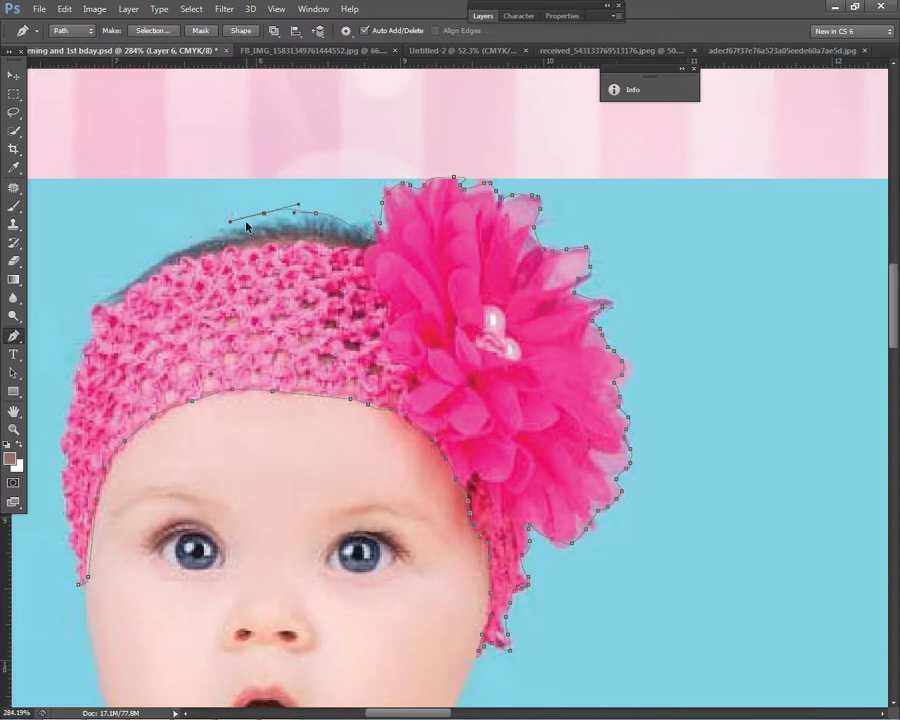
drag(248, 220, 226, 230)
click(201, 233)
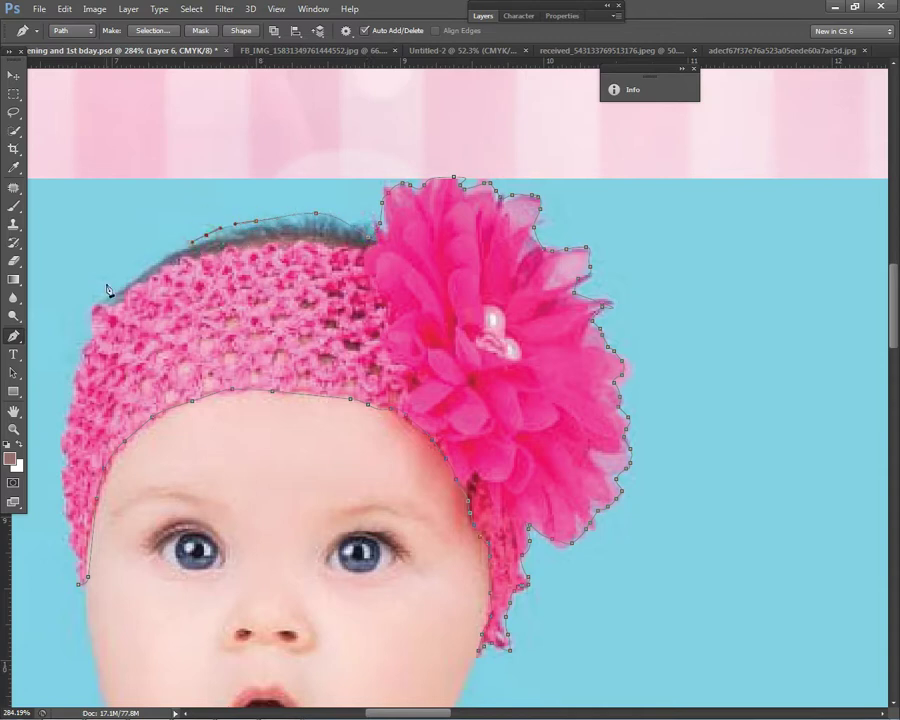
click(91, 309)
click(69, 379)
click(57, 461)
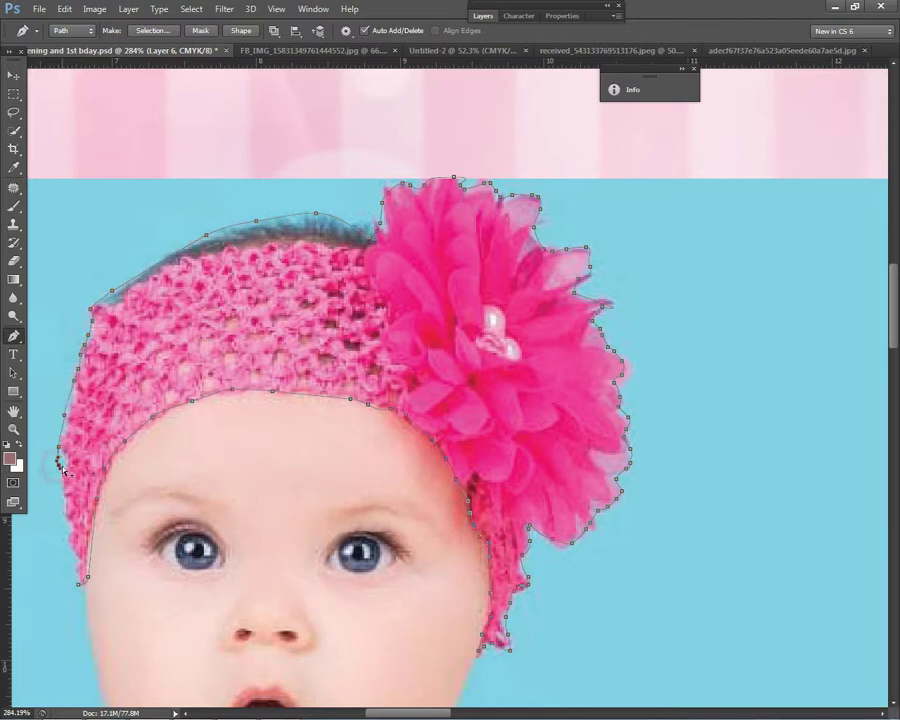
click(68, 539)
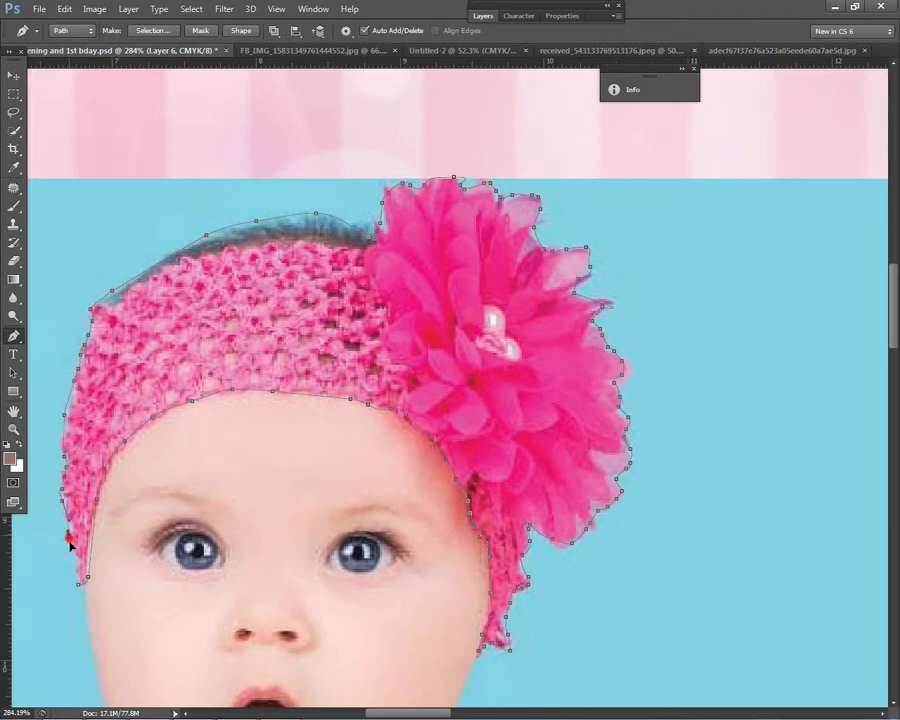
click(78, 584)
Step: Convert the headband path into a selection
scroll(296, 326, down, 3)
right_click(306, 318)
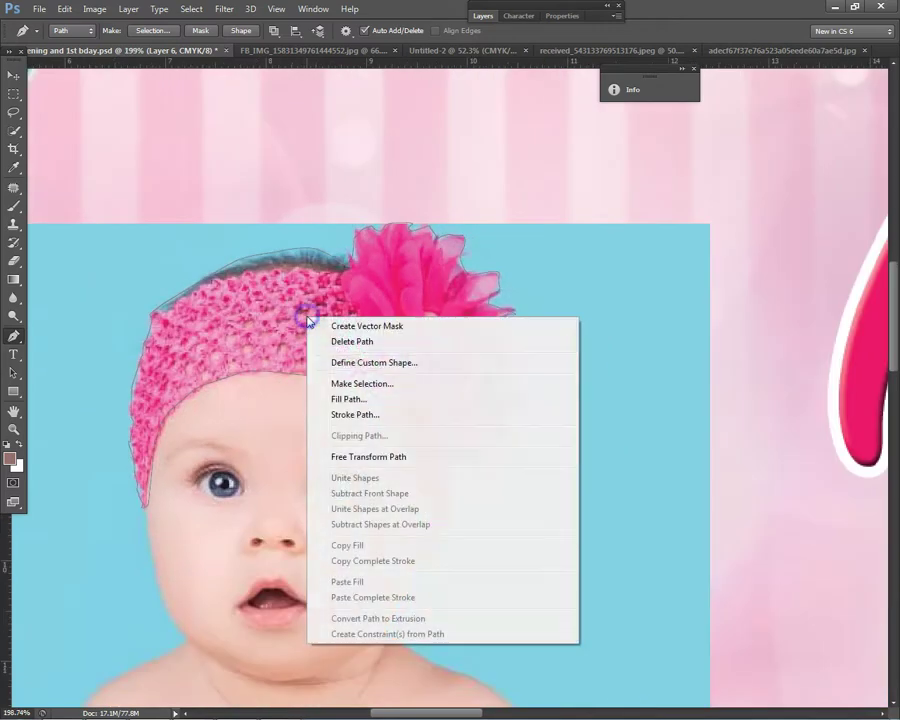
click(362, 383)
click(515, 212)
key(Delete)
key(ctrl+z)
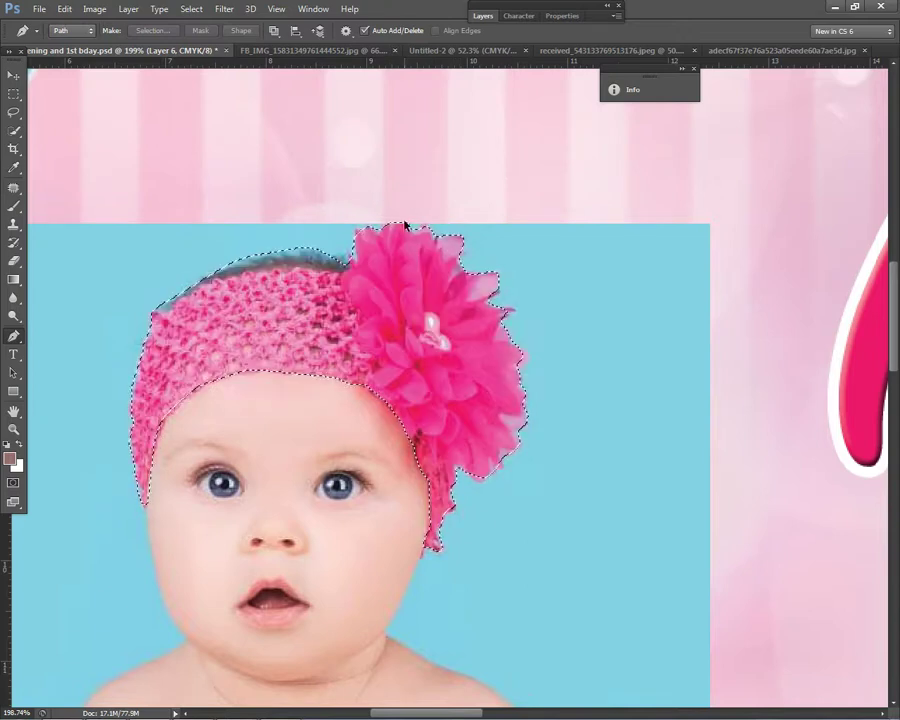
Step: Invert the selection, delete everything outside the headband, and deselect
click(190, 9)
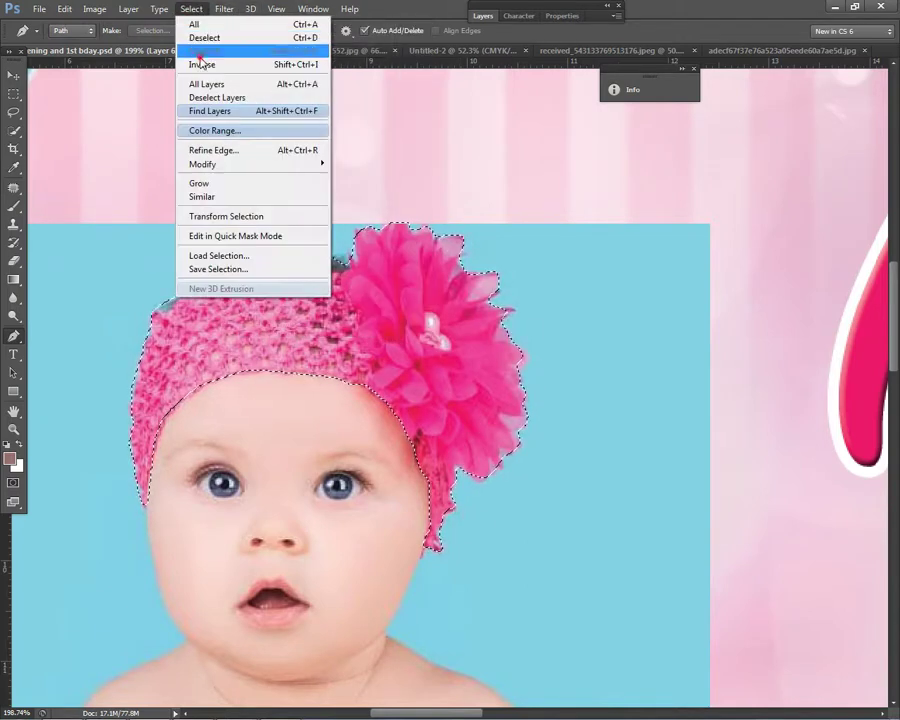
click(201, 64)
key(Delete)
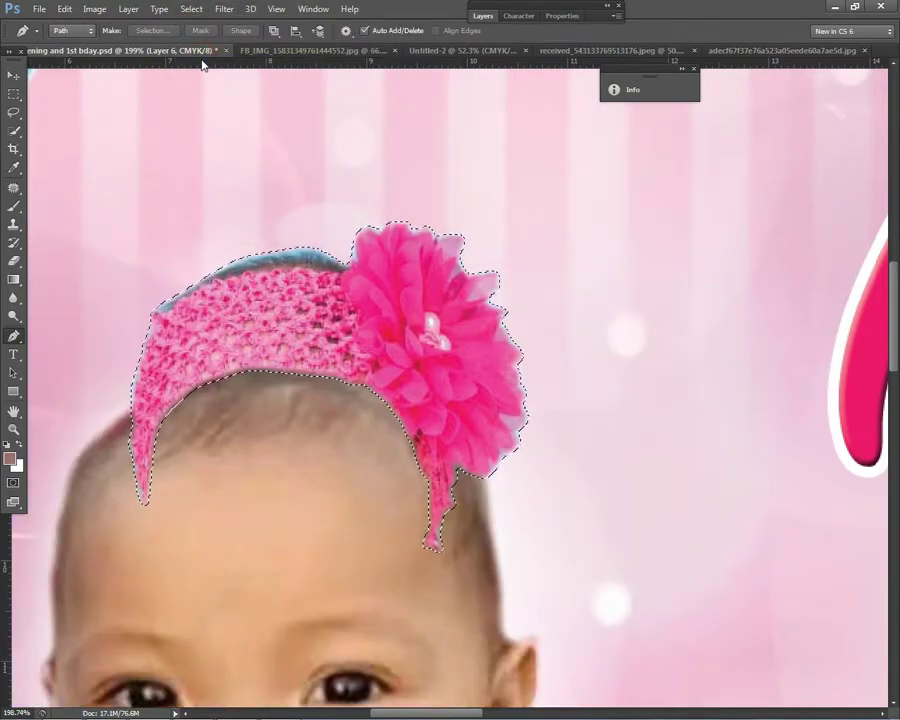
click(17, 94)
right_click(246, 230)
click(274, 238)
Step: Erase the teal fringe along the headband's top with a small Eraser brush
click(14, 260)
click(70, 259)
alt+scroll(60, 258, up, 1)
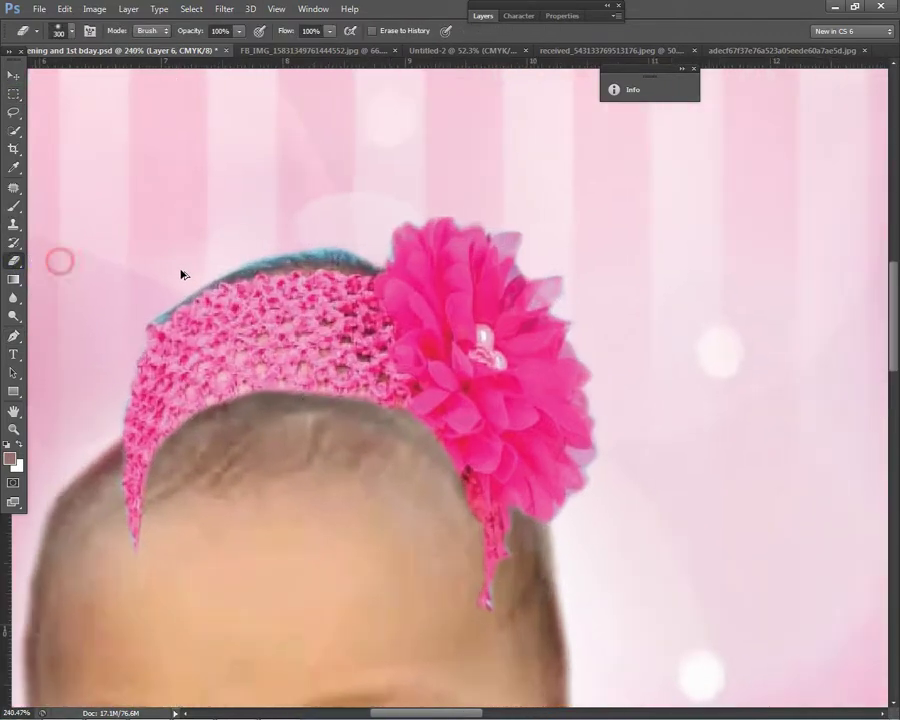
key(bracketleft)
key(bracketleft)
key(bracketleft)
key(bracketleft)
key(bracketleft)
key(bracketleft)
key(bracketleft)
key(bracketleft)
key(bracketleft)
key(bracketleft)
key(bracketleft)
key(bracketleft)
key(bracketleft)
key(bracketleft)
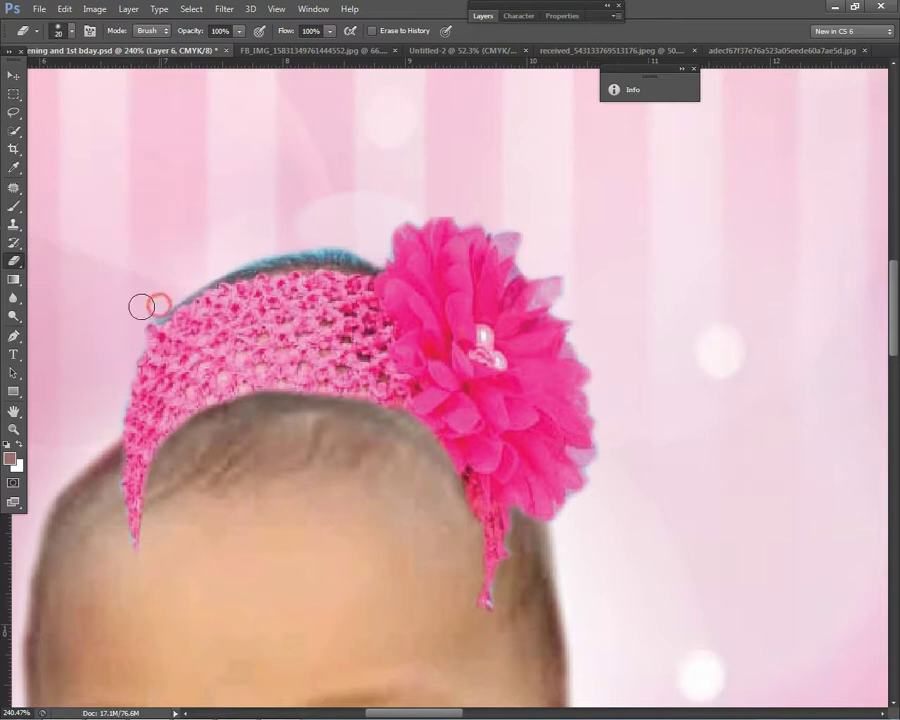
mouse_move(212, 272)
mouse_down()
mouse_move(337, 249)
mouse_move(370, 255)
mouse_up()
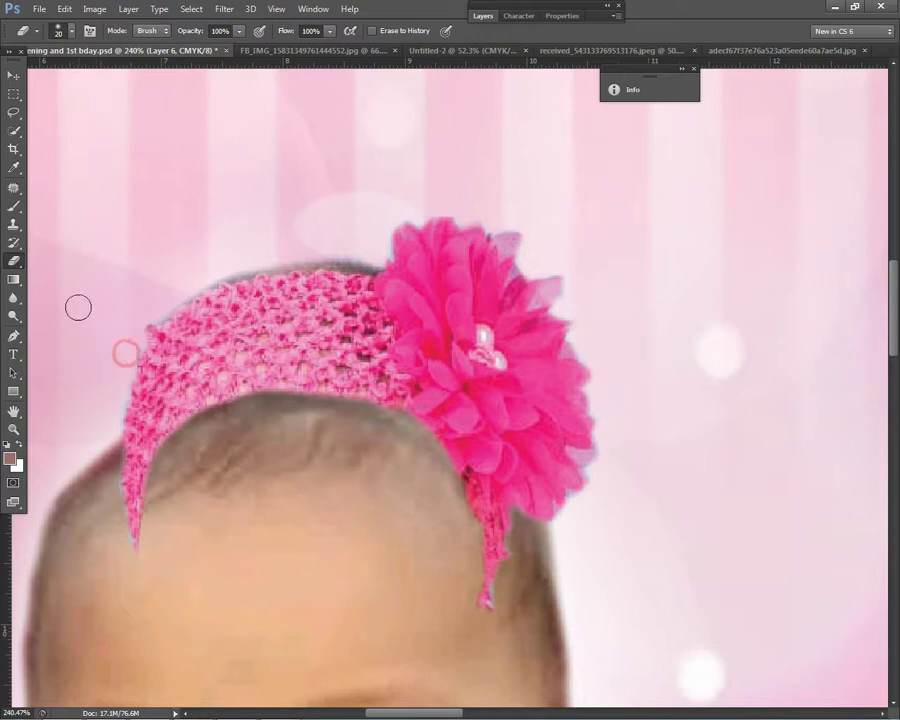
click(13, 75)
scroll(88, 90, down, 3)
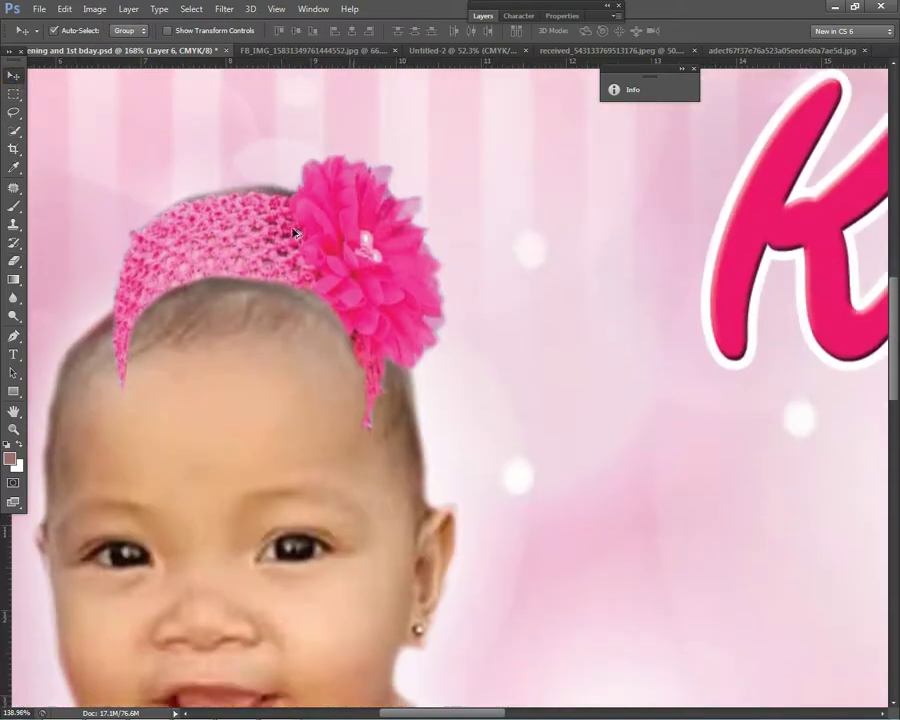
Step: Move the headband onto the baby's head, enlarging, widening and tilting it about -6.74°
scroll(320, 250, down, 2)
drag(340, 262, 283, 316)
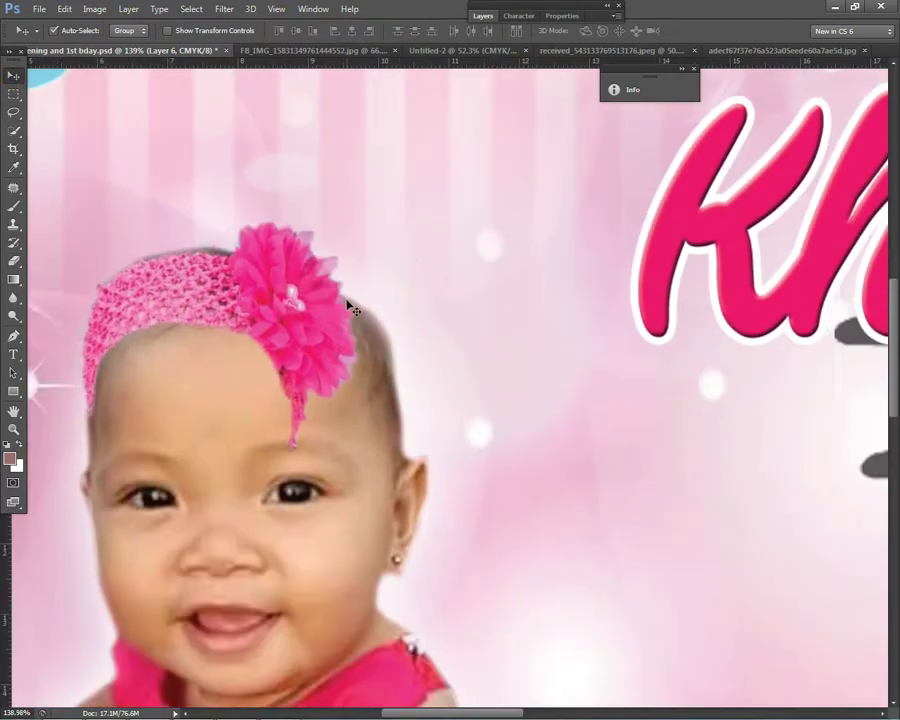
key(ctrl+t)
drag(390, 461, 470, 472)
drag(361, 431, 411, 407)
drag(126, 339, 66, 352)
drag(536, 282, 536, 248)
drag(457, 172, 484, 148)
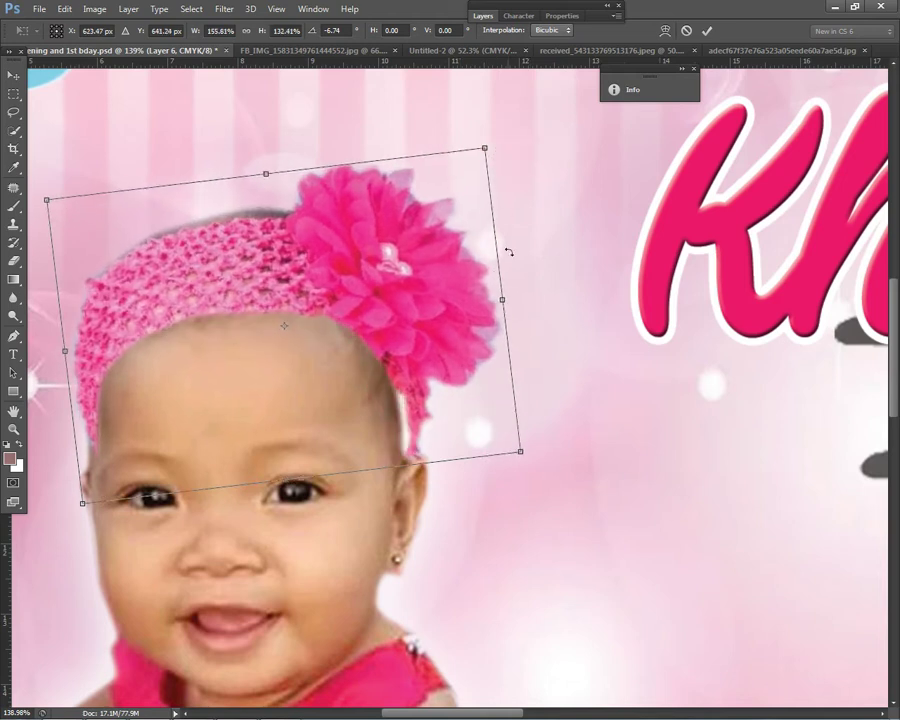
drag(504, 303, 486, 301)
click(497, 297)
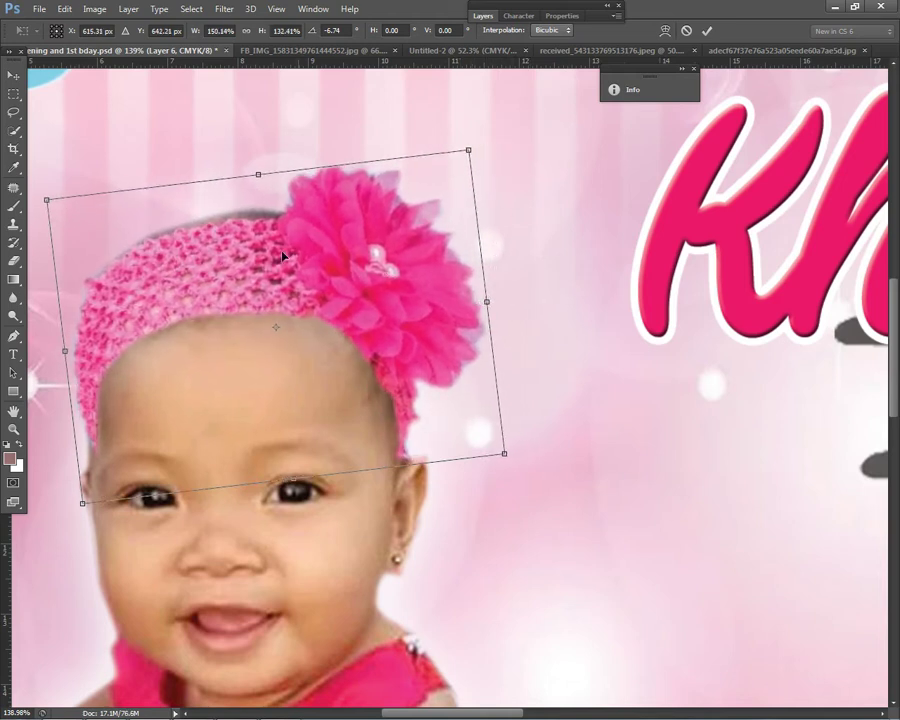
key(Return)
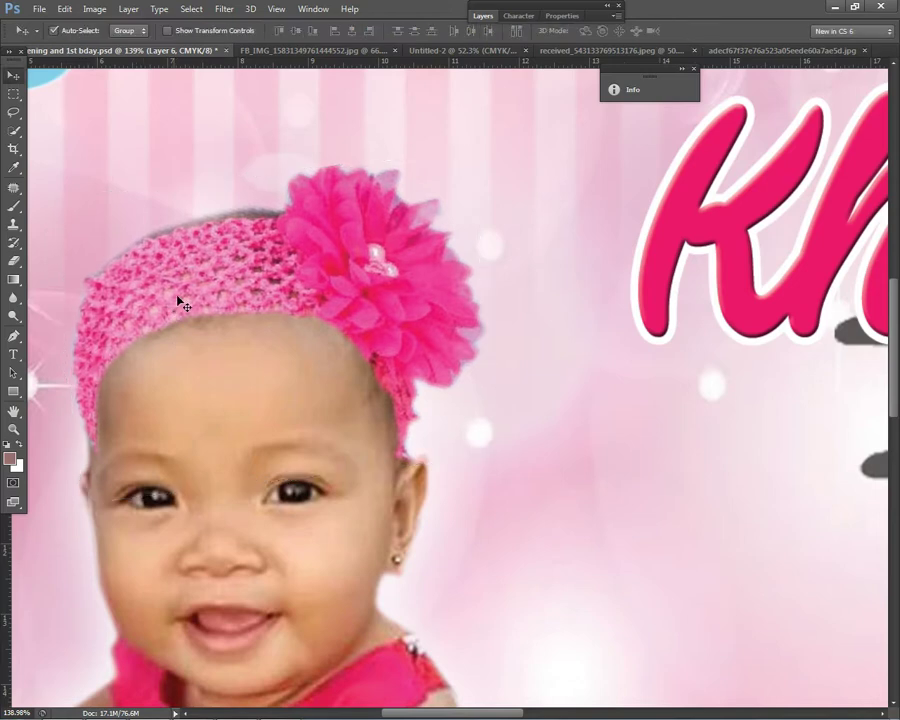
key(ctrl+0)
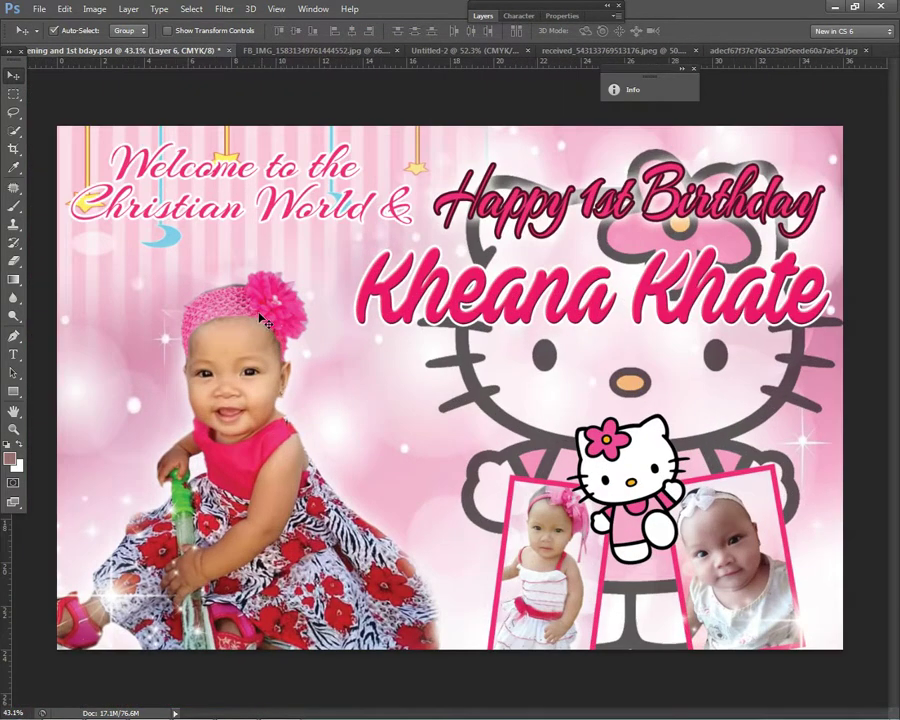
Step: Warp the headband's lower-left corner so it hugs the baby's head
right_click(264, 302)
click(276, 306)
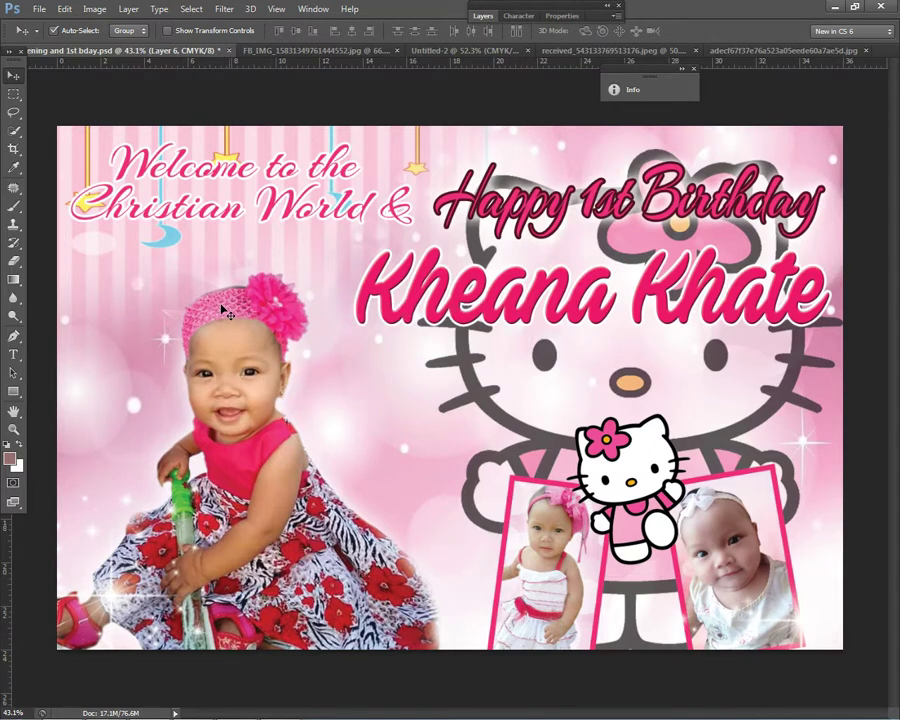
scroll(237, 312, up, 2)
key(ctrl+t)
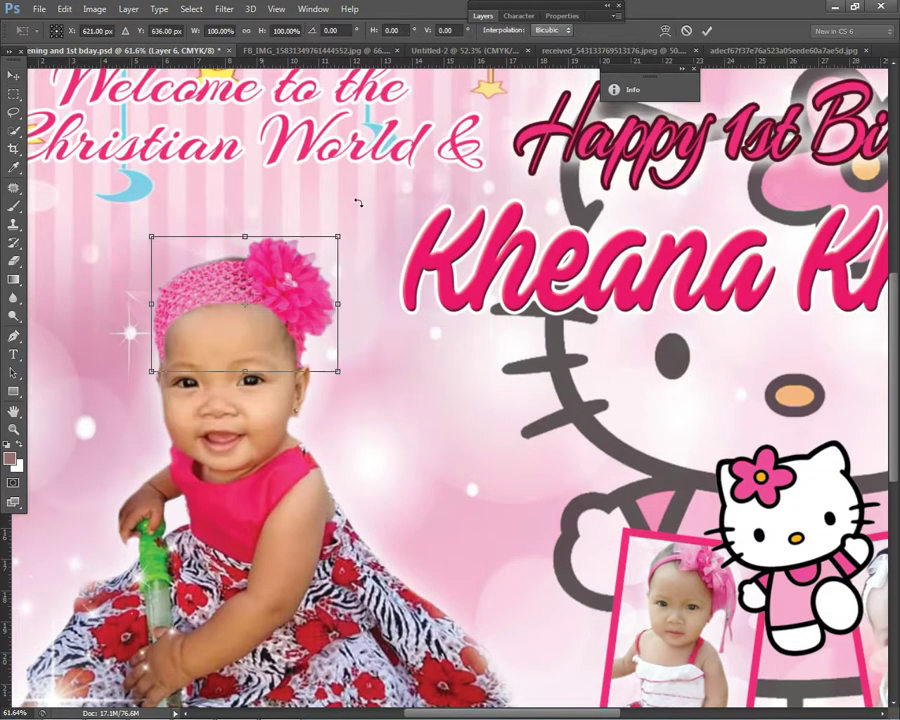
right_click(237, 270)
click(199, 362)
drag(147, 377, 150, 371)
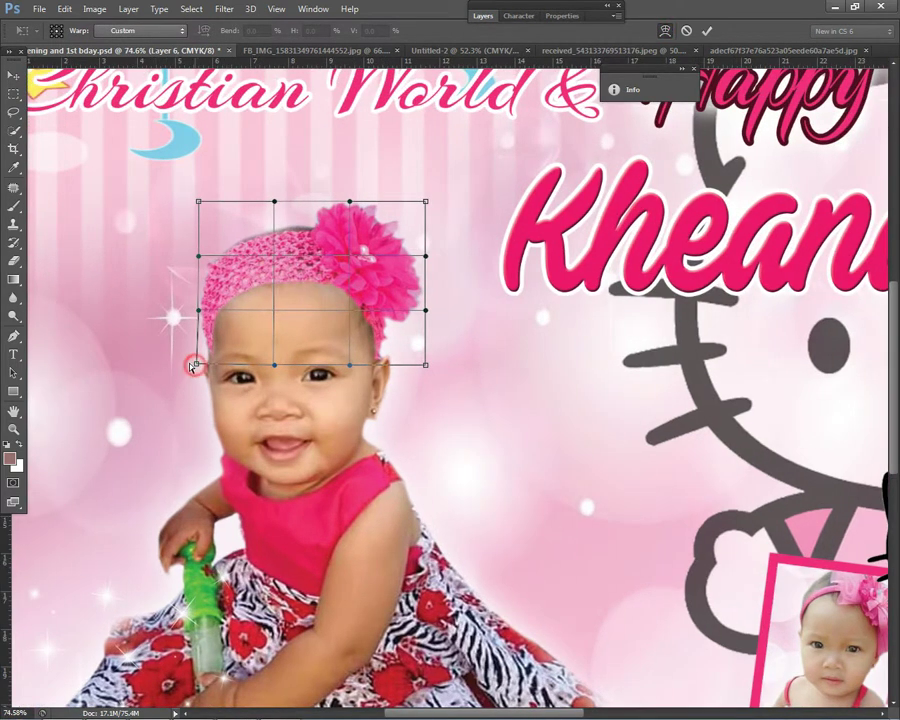
drag(193, 364, 193, 367)
key(Return)
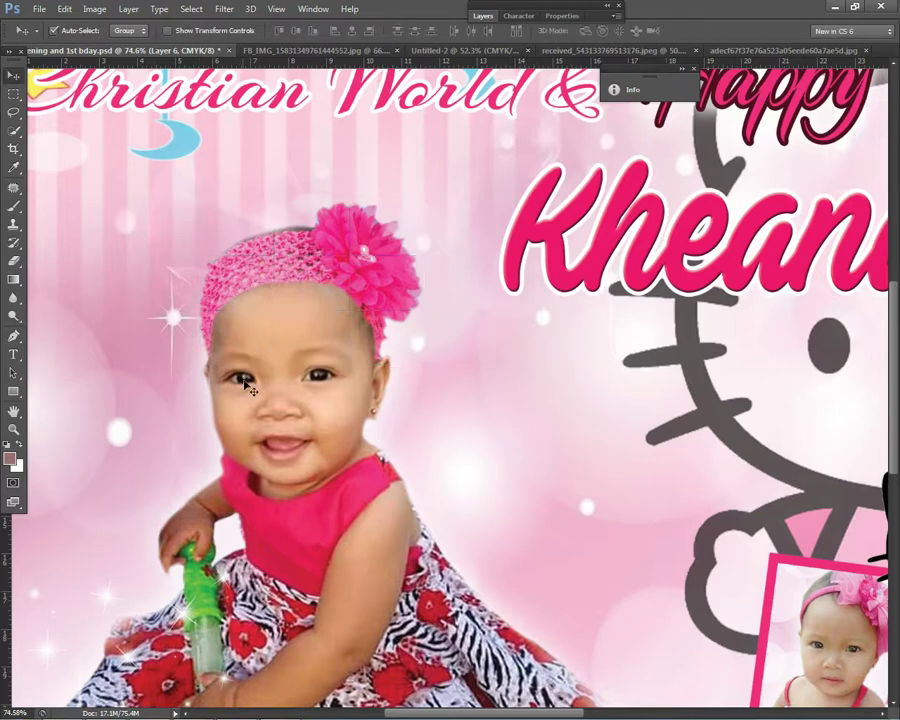
right_click(358, 255)
key(Escape)
key(ctrl+0)
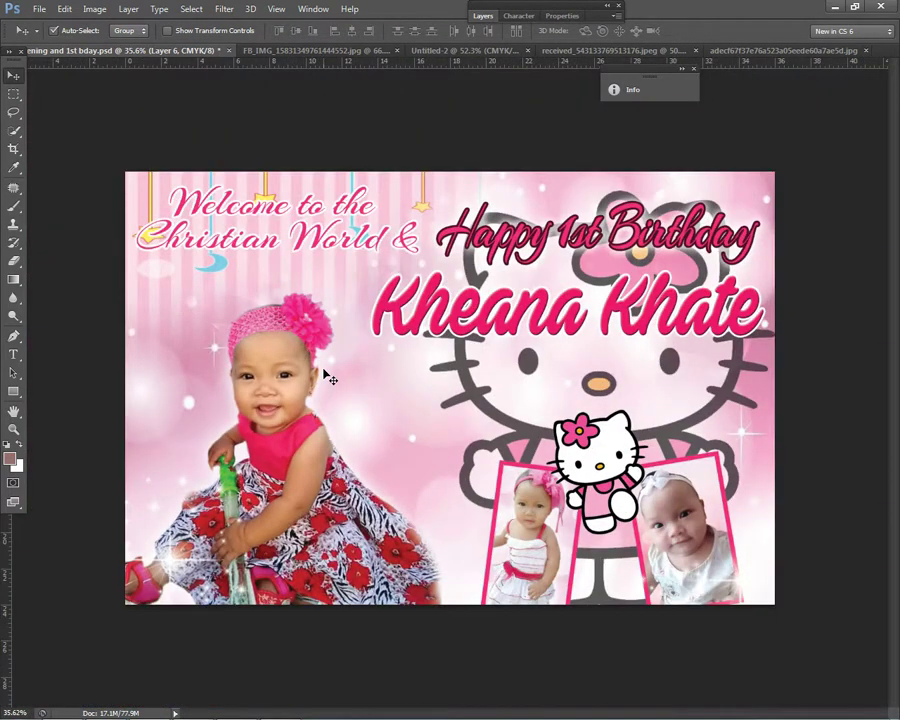
scroll(388, 367, down, 2)
scroll(305, 375, up, 3)
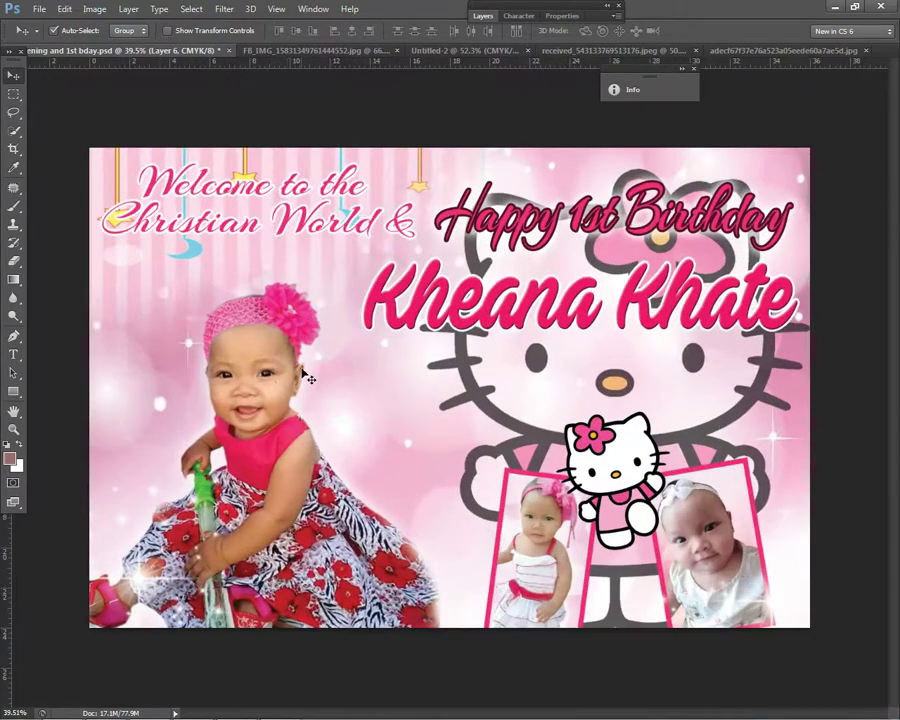
right_click(305, 318)
key(Escape)
click(483, 16)
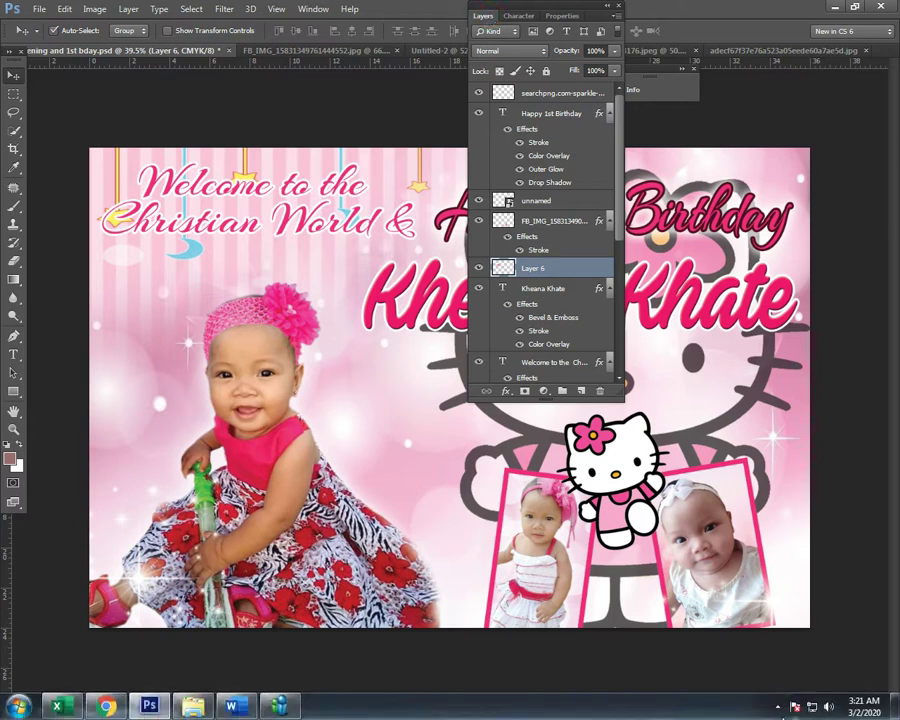
click(778, 707)
click(715, 706)
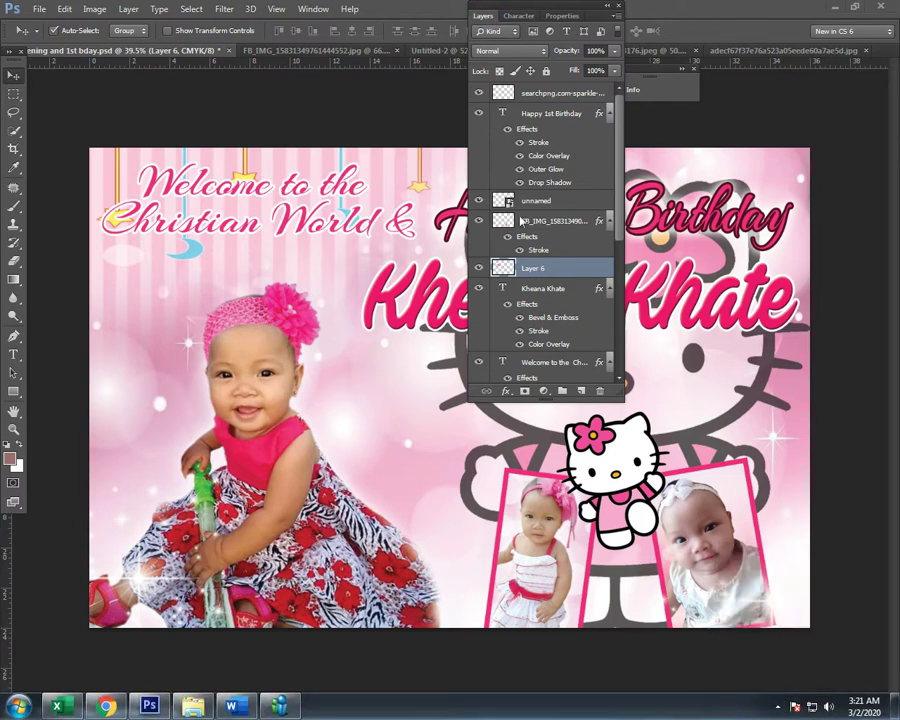
double_click(573, 266)
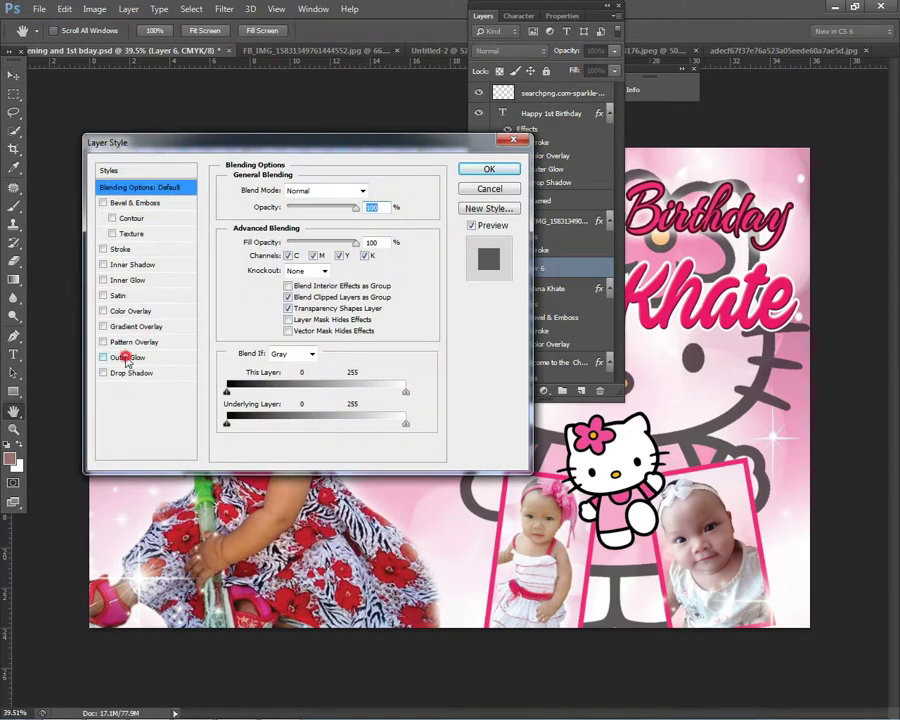
click(125, 359)
drag(290, 142, 636, 201)
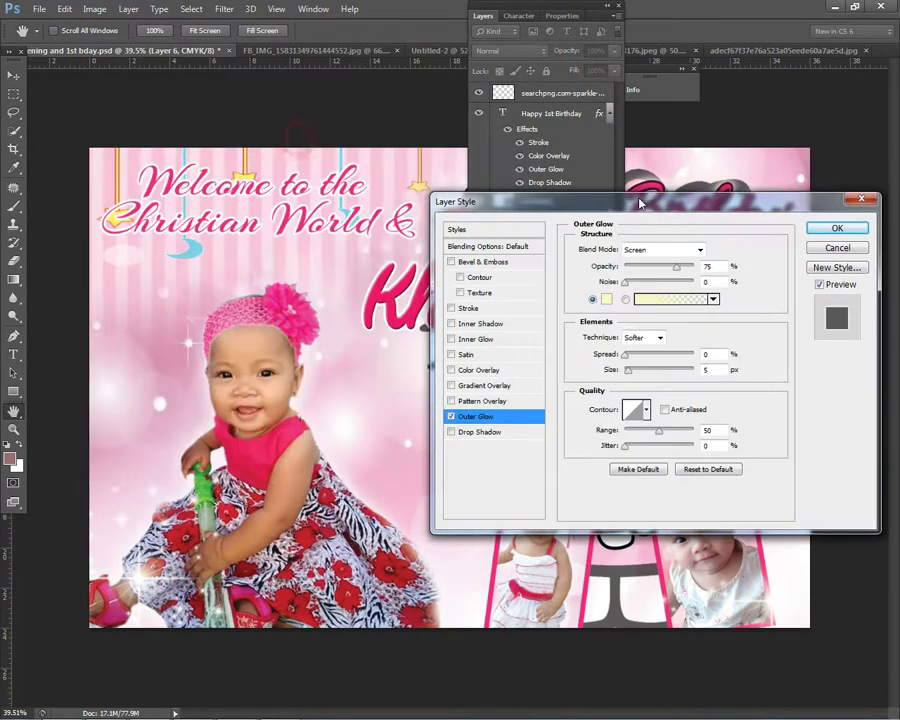
click(447, 417)
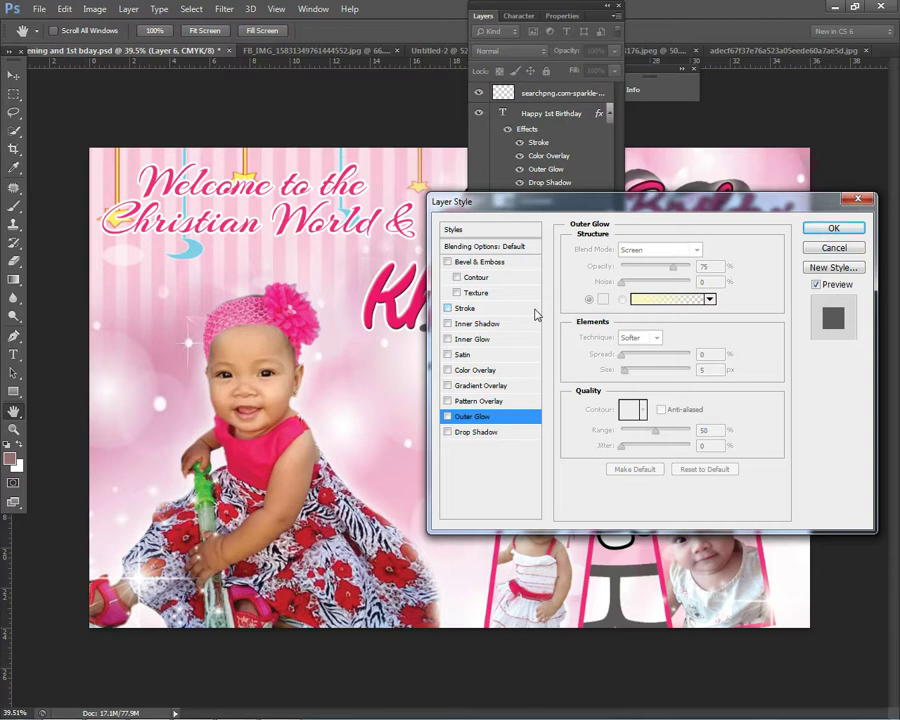
click(820, 232)
click(482, 17)
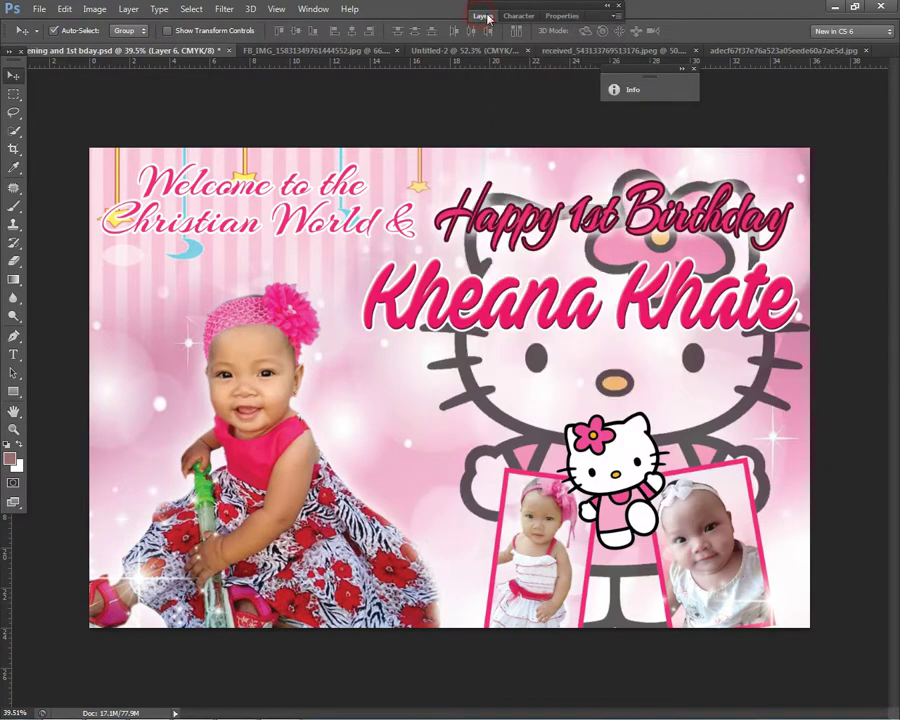
scroll(395, 258, down, 2)
scroll(228, 340, up, 1)
drag(100, 161, 230, 286)
click(483, 17)
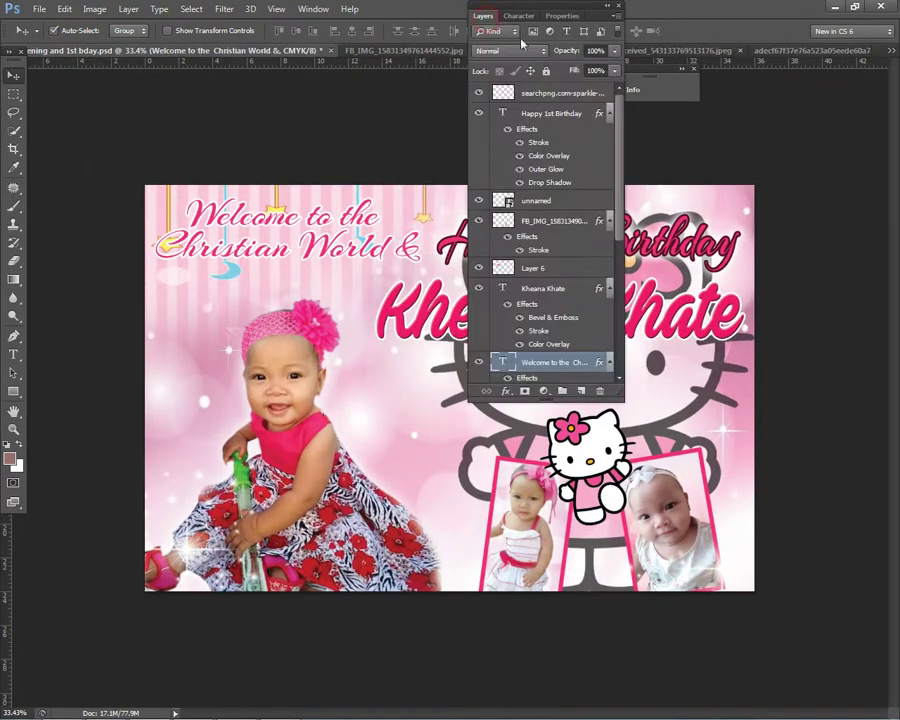
click(483, 17)
drag(145, 312, 230, 345)
click(483, 17)
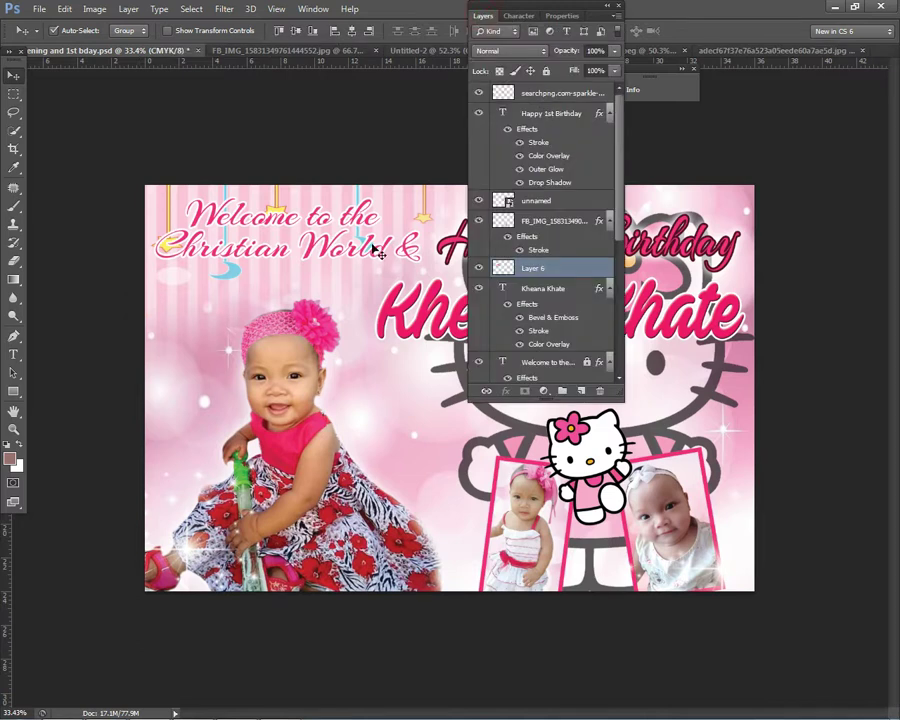
scroll(531, 275, down, 3)
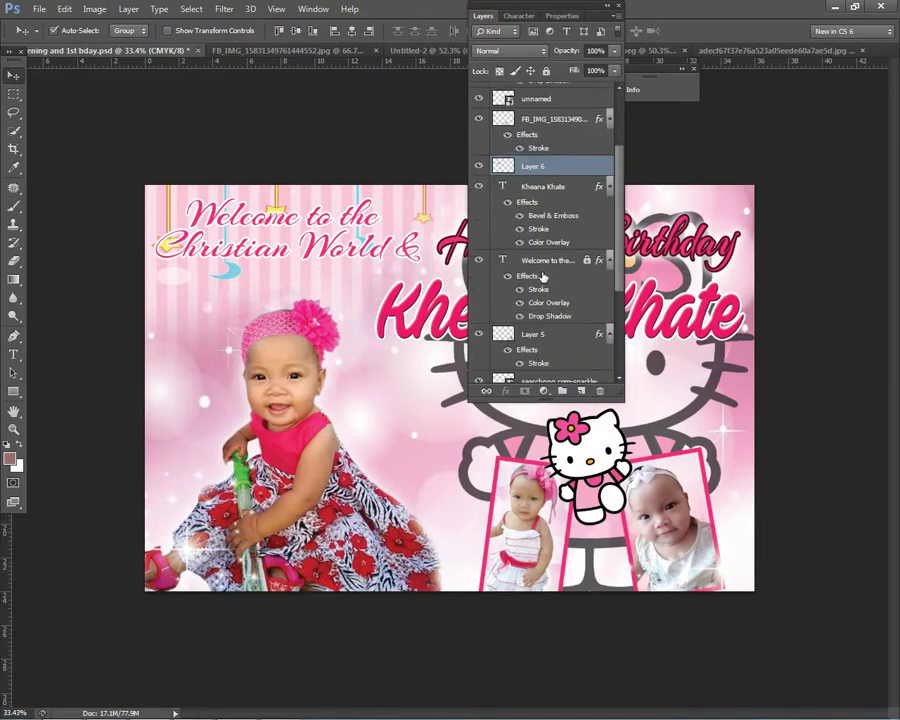
drag(86, 163, 290, 276)
scroll(556, 142, up, 3)
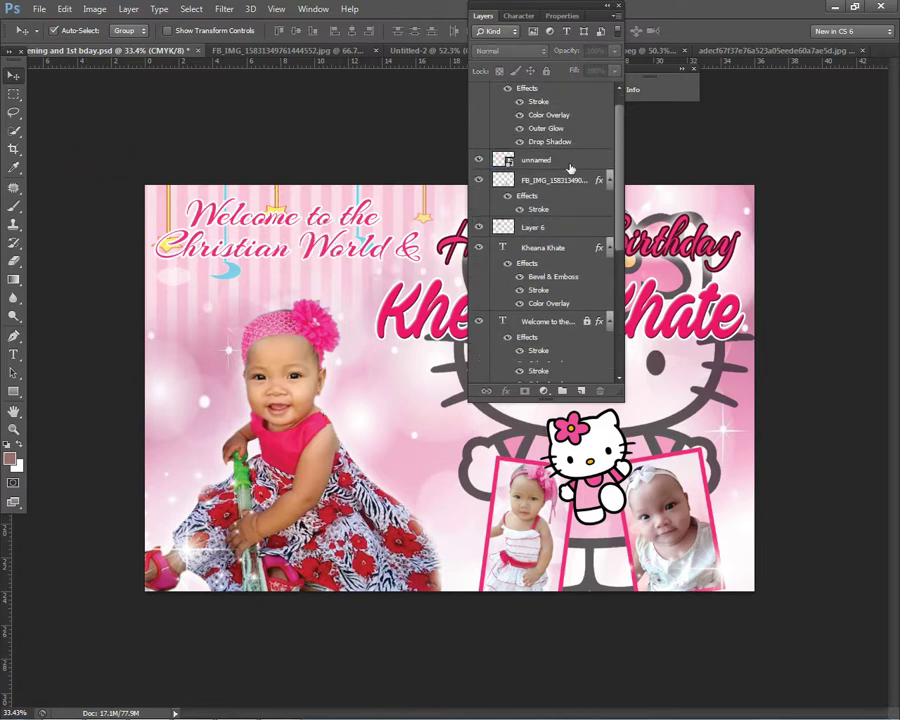
scroll(587, 273, down, 8)
drag(302, 318, 370, 305)
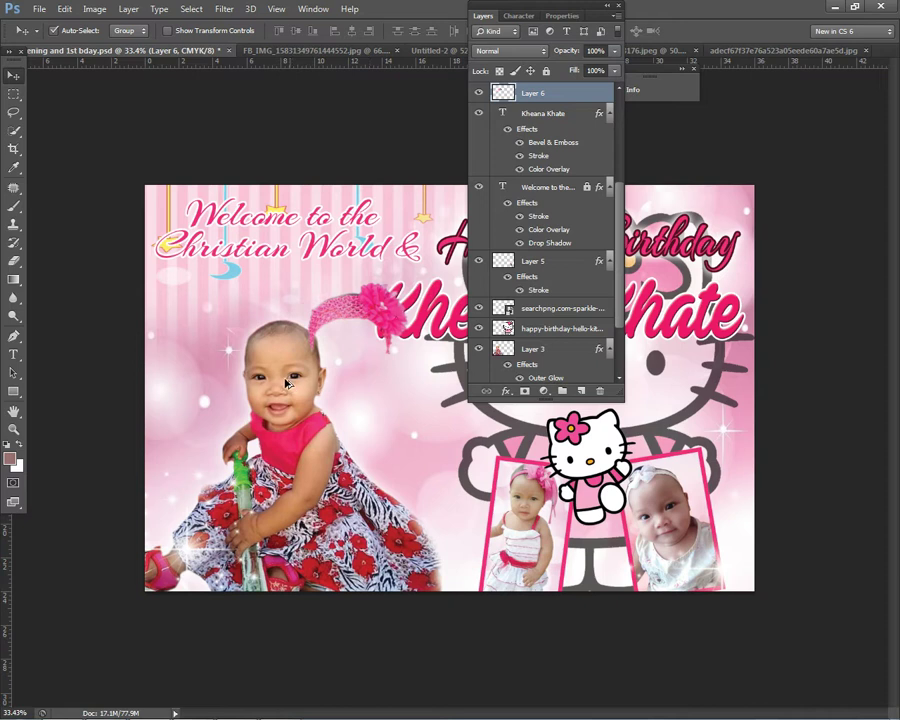
right_click(287, 383)
click(300, 381)
key(ctrl+z)
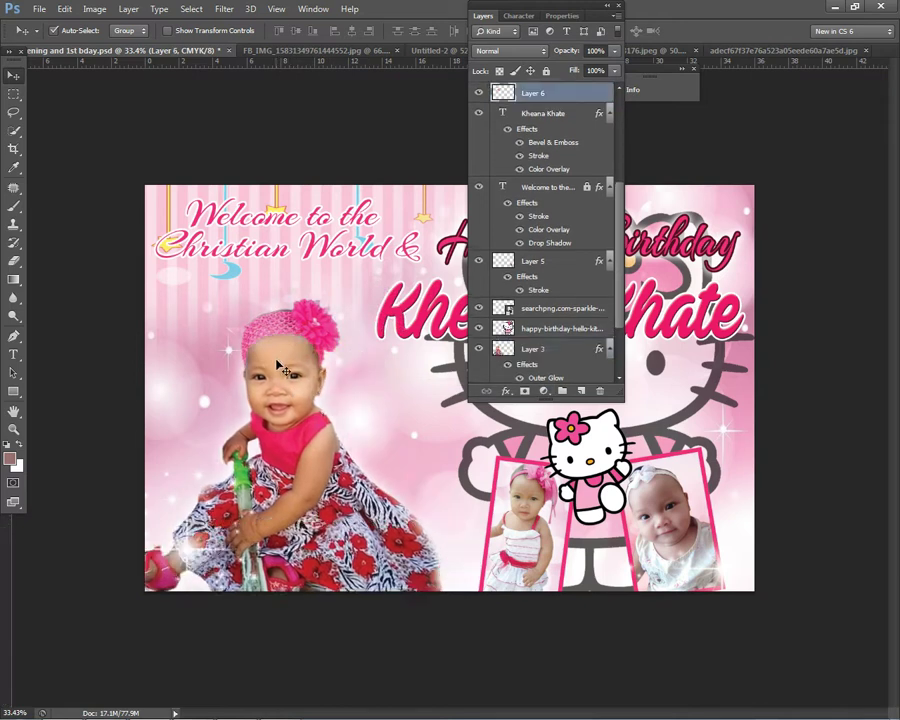
right_click(286, 329)
click(312, 334)
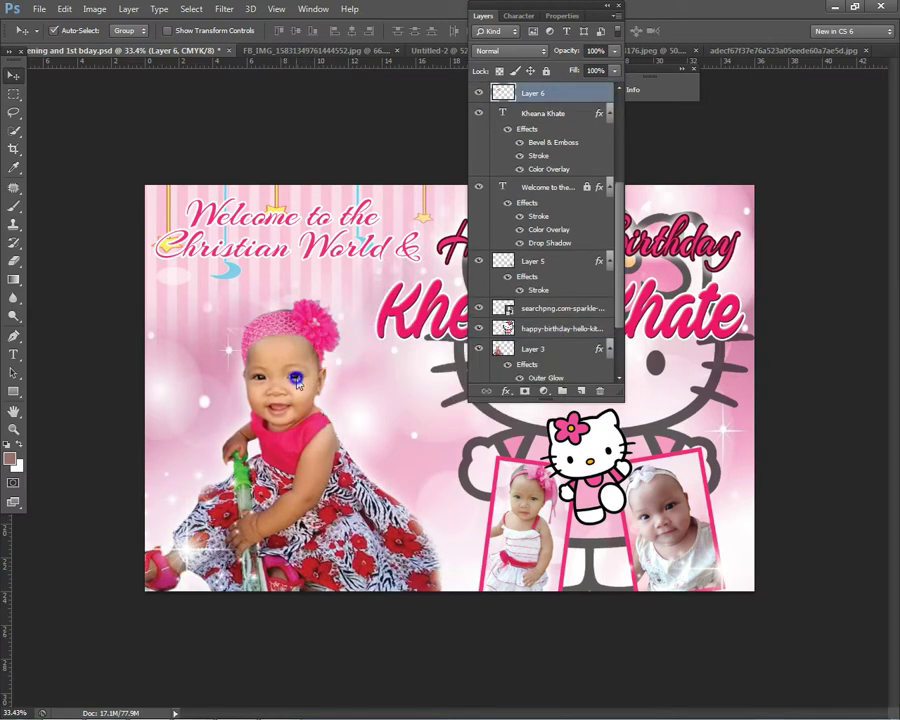
right_click(296, 380)
click(565, 93)
scroll(580, 110, up, 4)
scroll(590, 190, down, 3)
scroll(577, 196, down, 5)
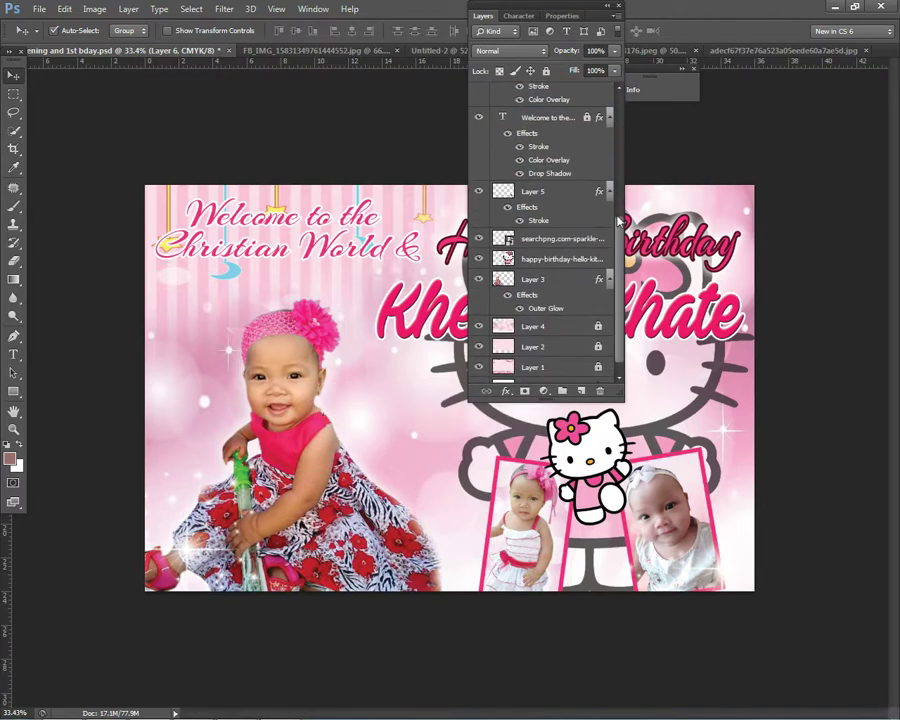
right_click(558, 268)
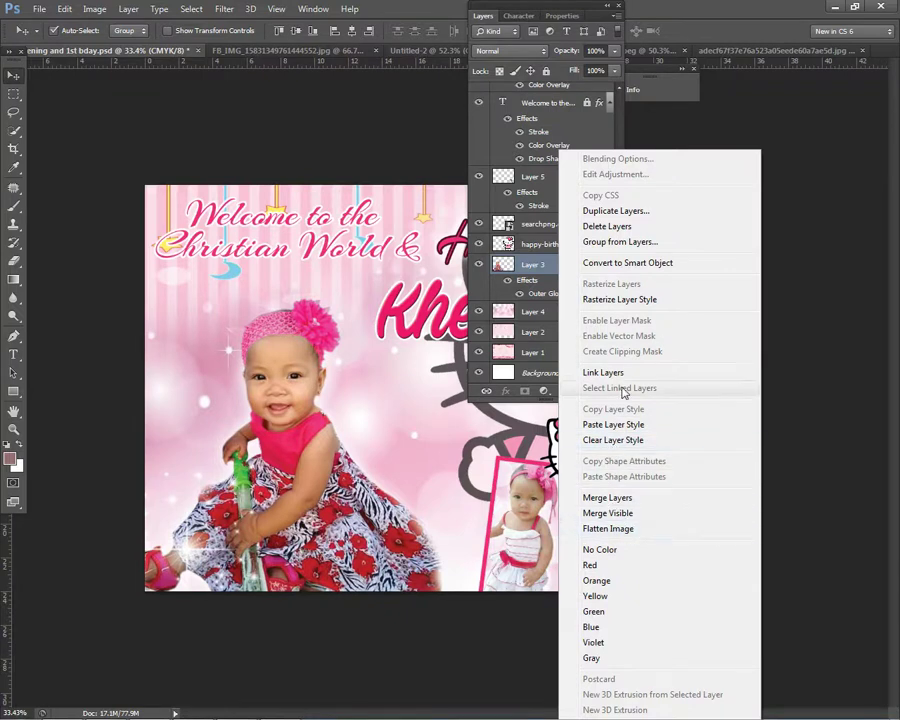
Step: Re-save the tarpaulin under its current name in Photoshop format
click(40, 12)
click(40, 9)
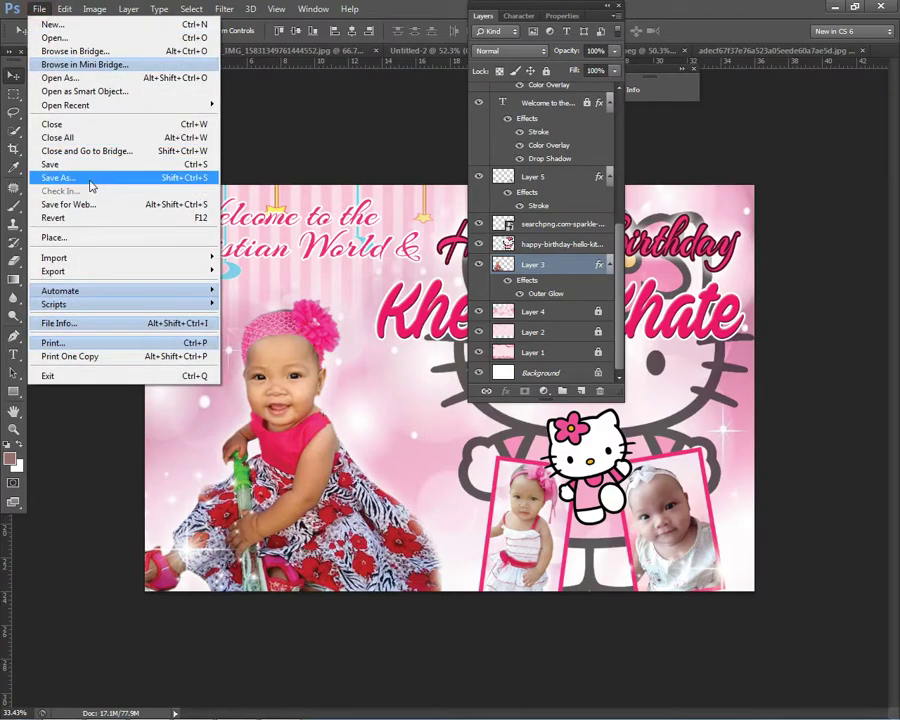
click(60, 177)
key(Return)
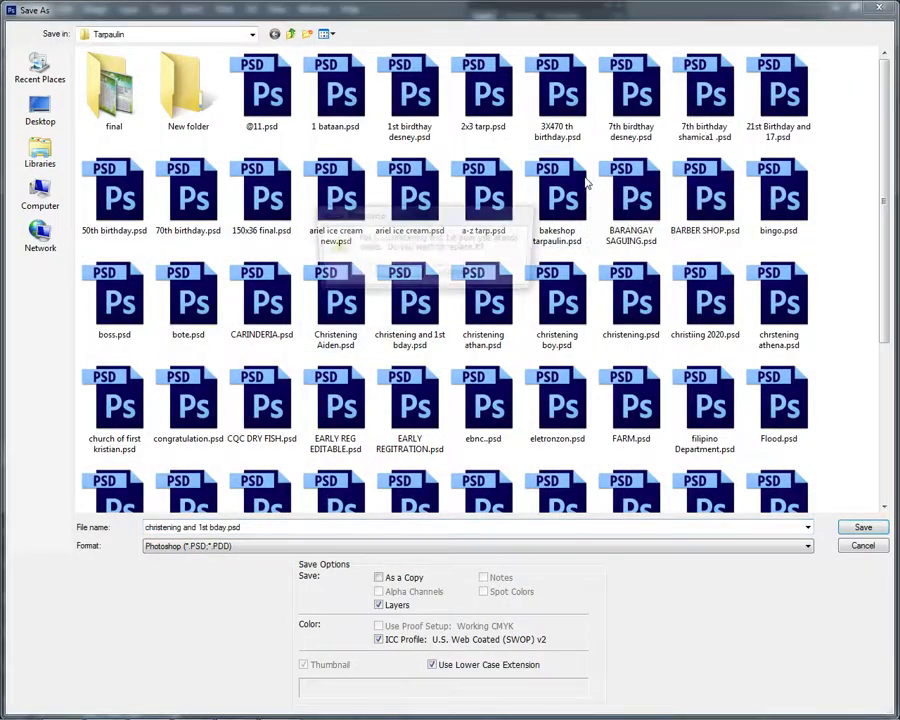
key(Return)
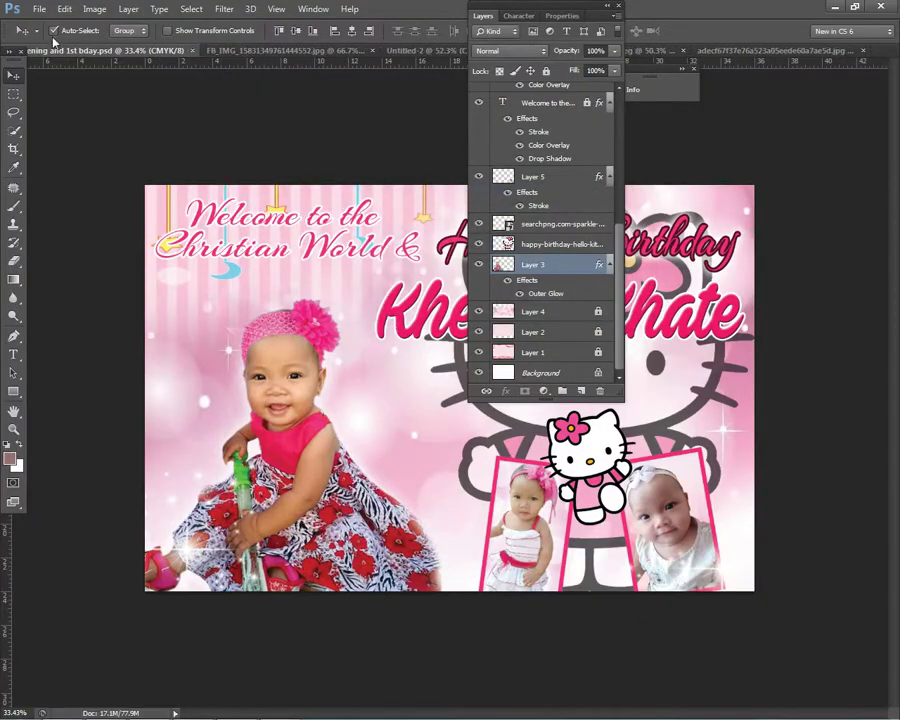
Step: Save a copy named 'christening and 1st bday hot.psd'
click(39, 9)
click(84, 177)
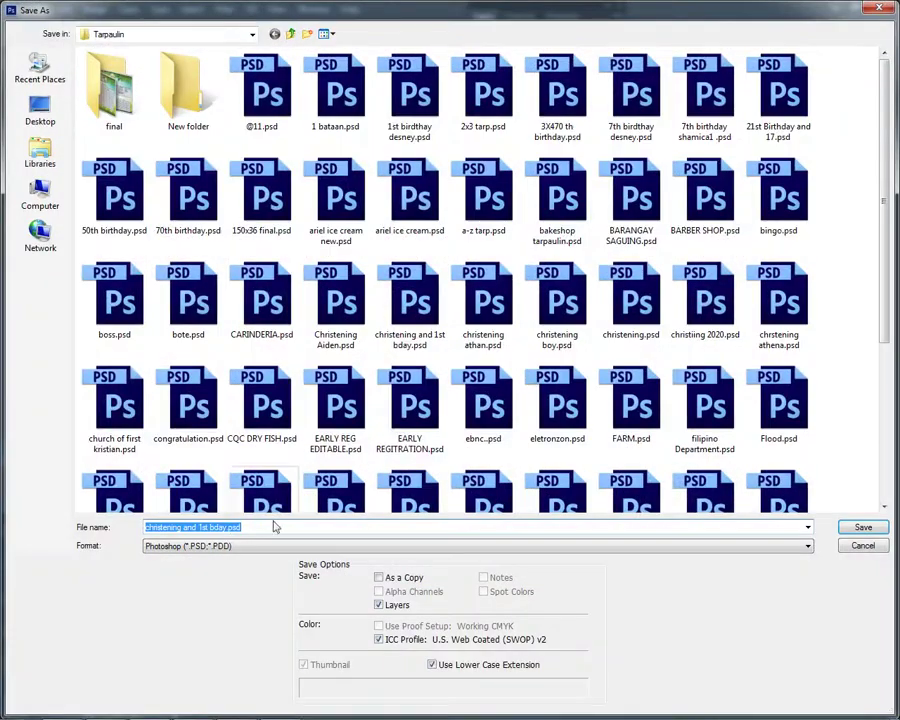
click(230, 527)
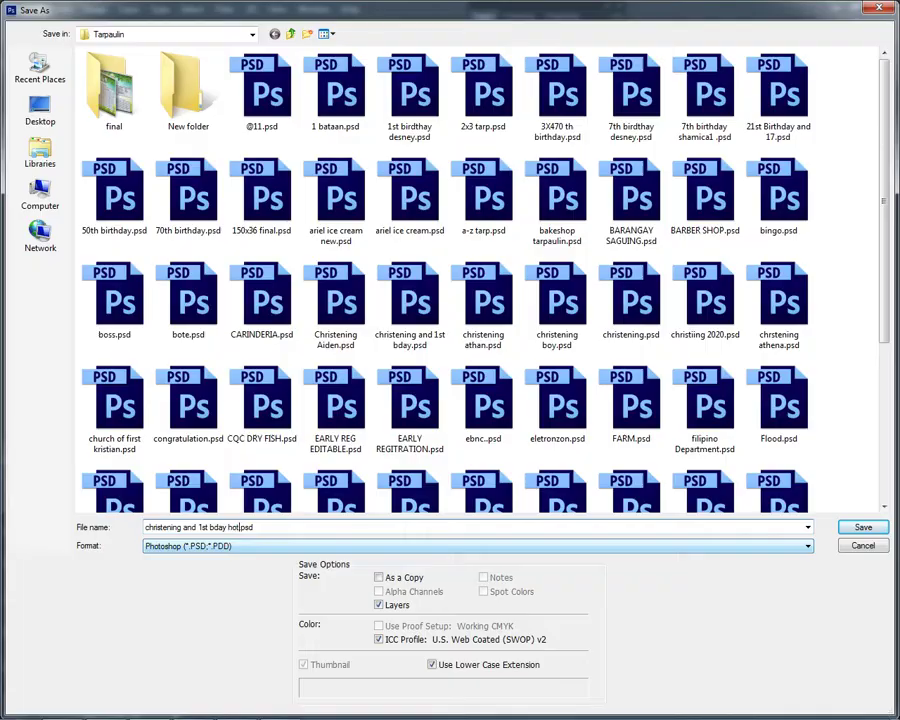
text(hot)
key(Return)
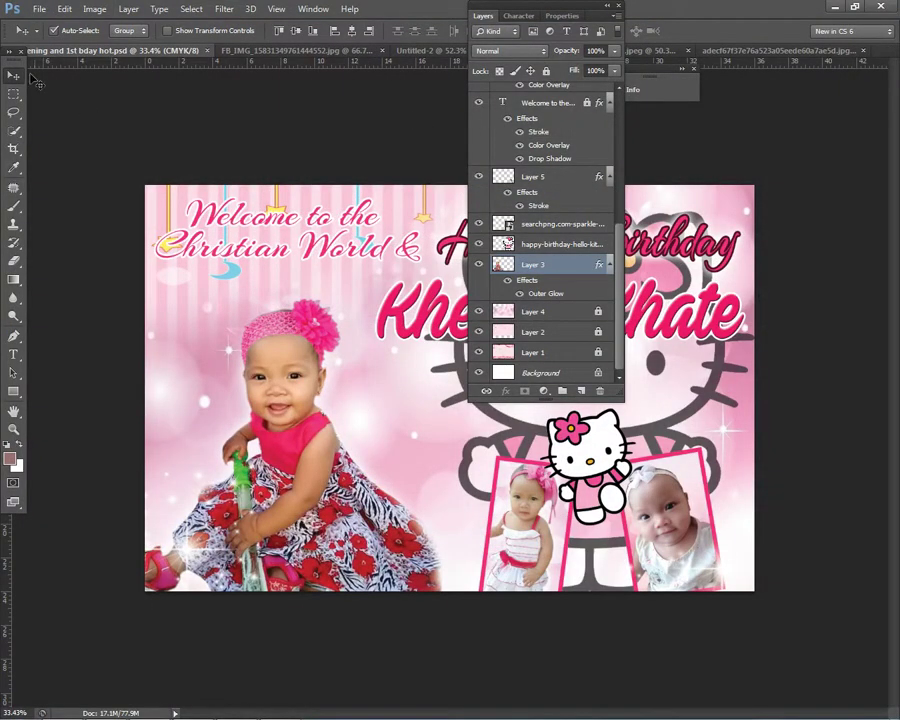
Step: Save again as 'christening and 1st bday.psd', replacing the existing file
click(40, 9)
click(80, 177)
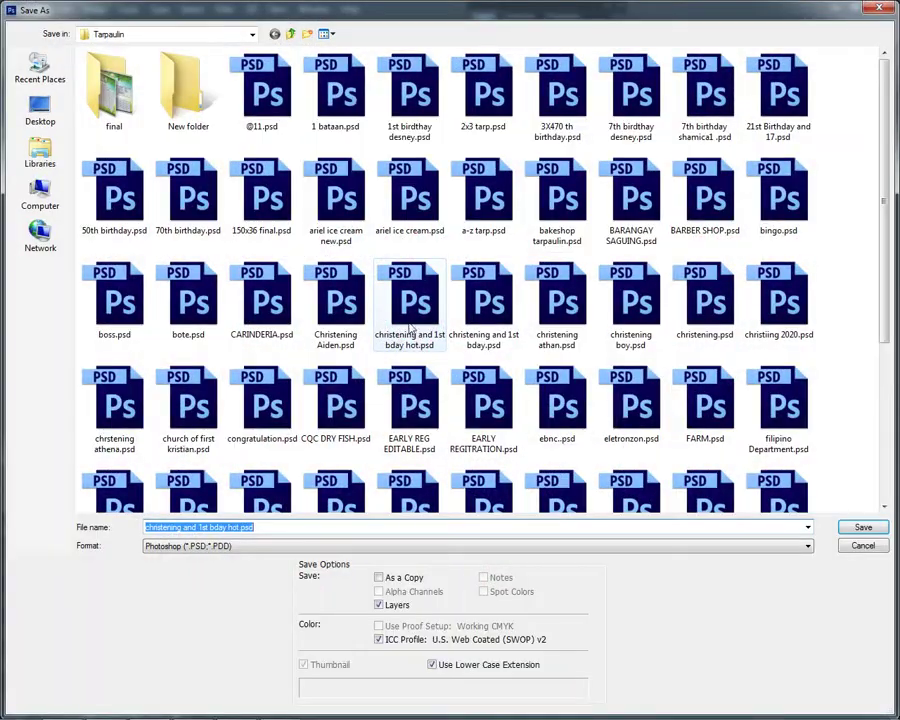
click(237, 530)
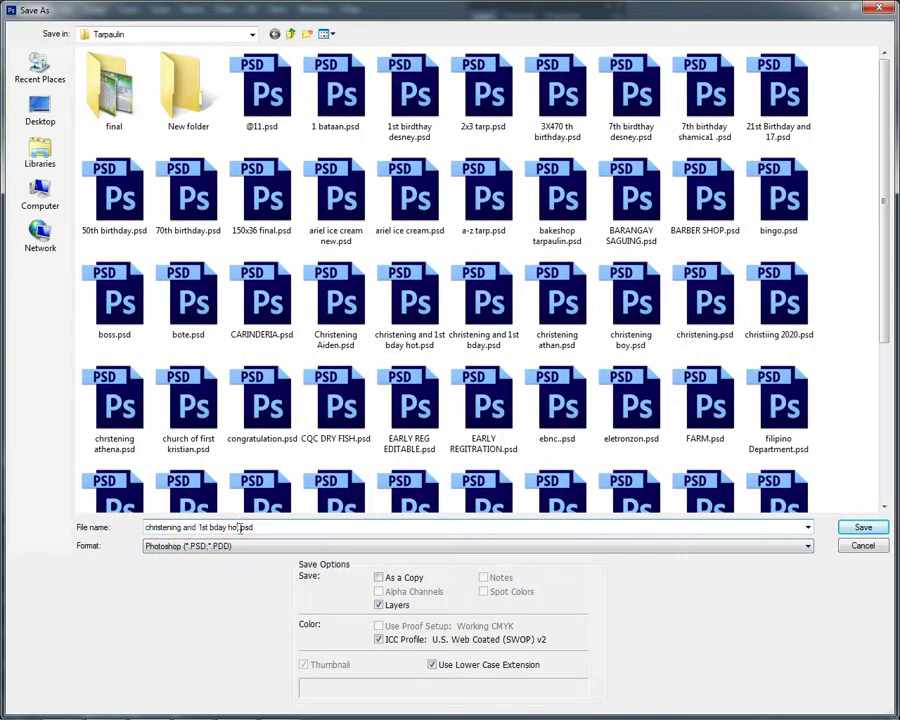
key(BackSpace)
key(BackSpace)
key(Return)
key(Return)
key(Return)
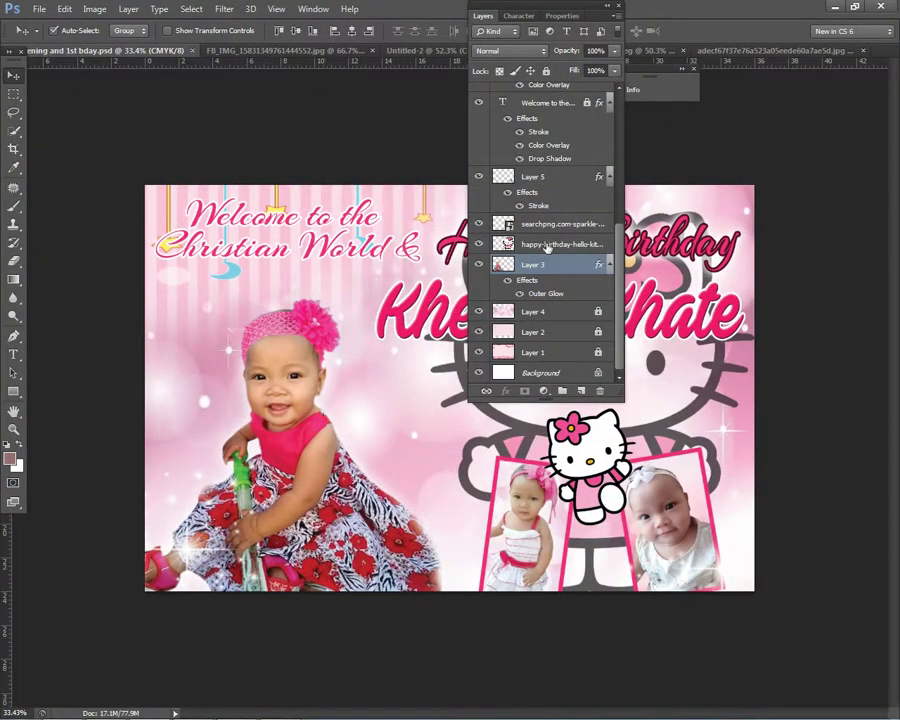
Step: Merge the headband's Layer 6 with the baby photo's Layer 3
right_click(340, 346)
click(345, 350)
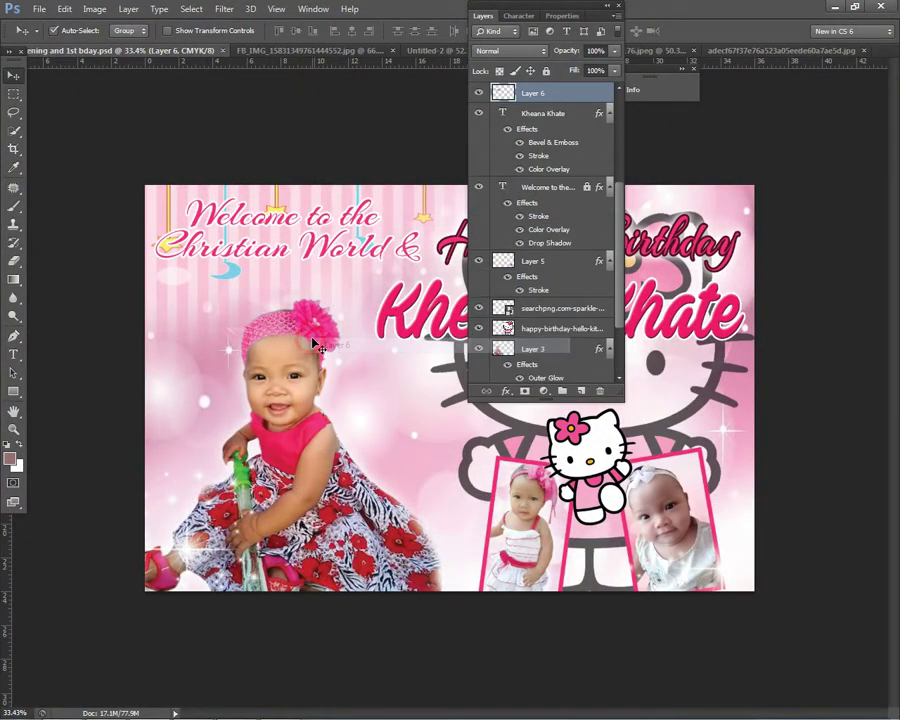
ctrl+click(545, 261)
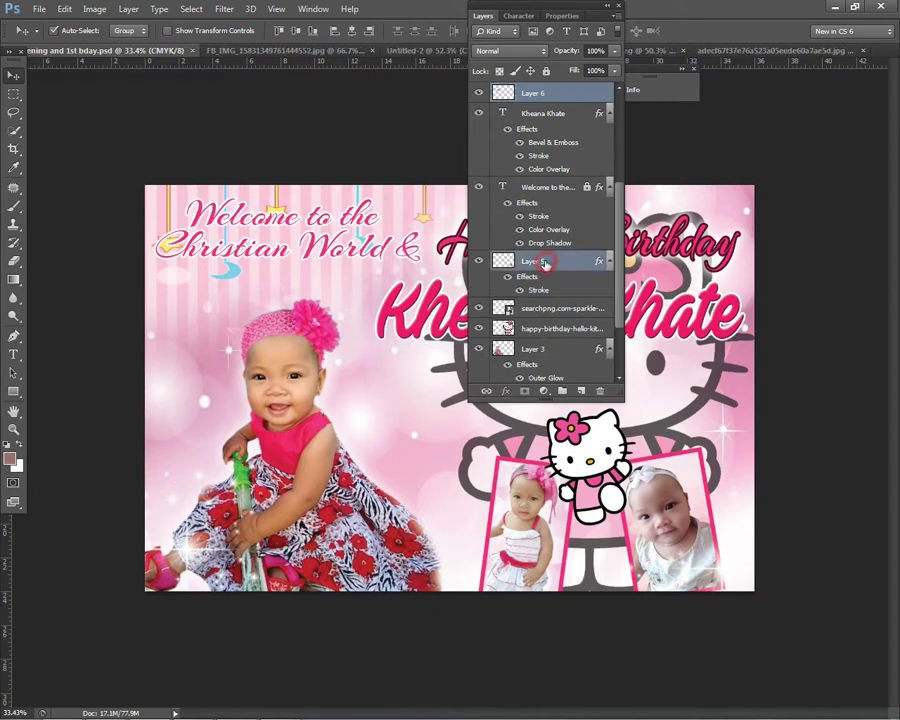
ctrl+click(562, 268)
scroll(577, 344, down, 3)
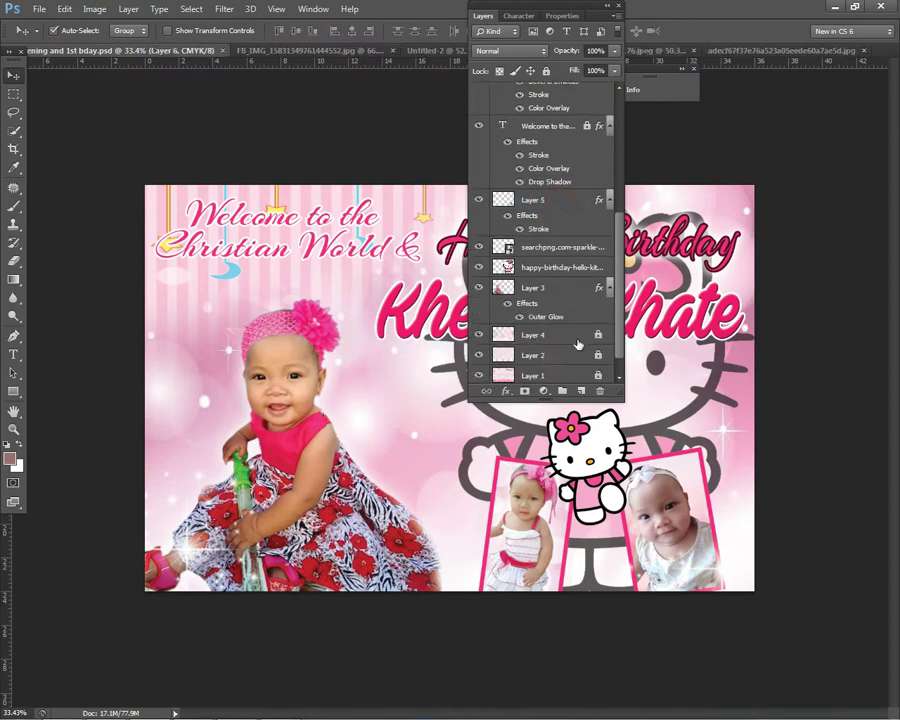
ctrl+click(567, 288)
right_click(570, 288)
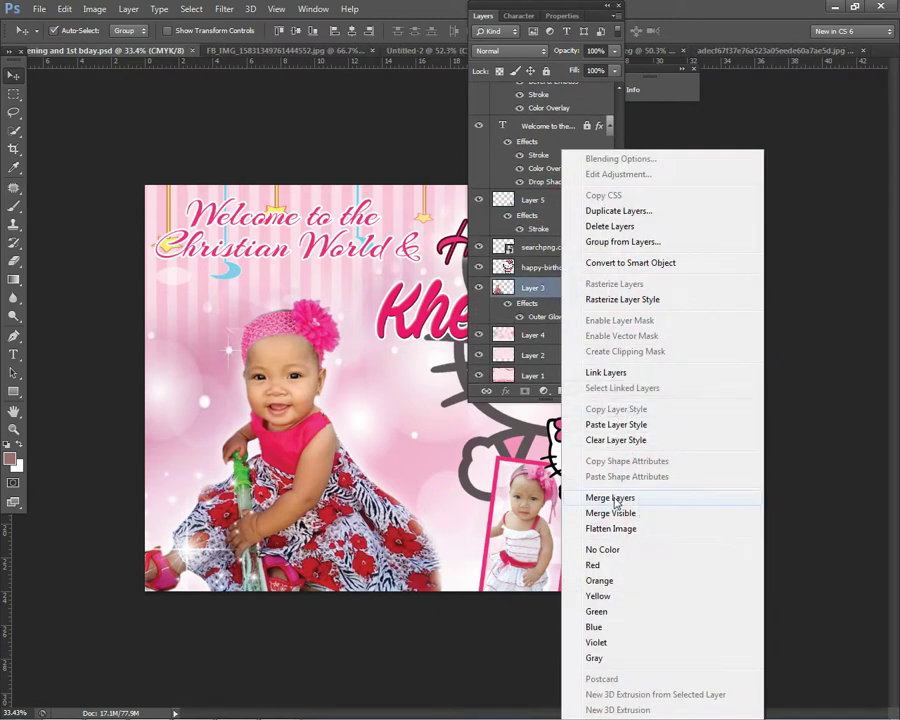
click(627, 493)
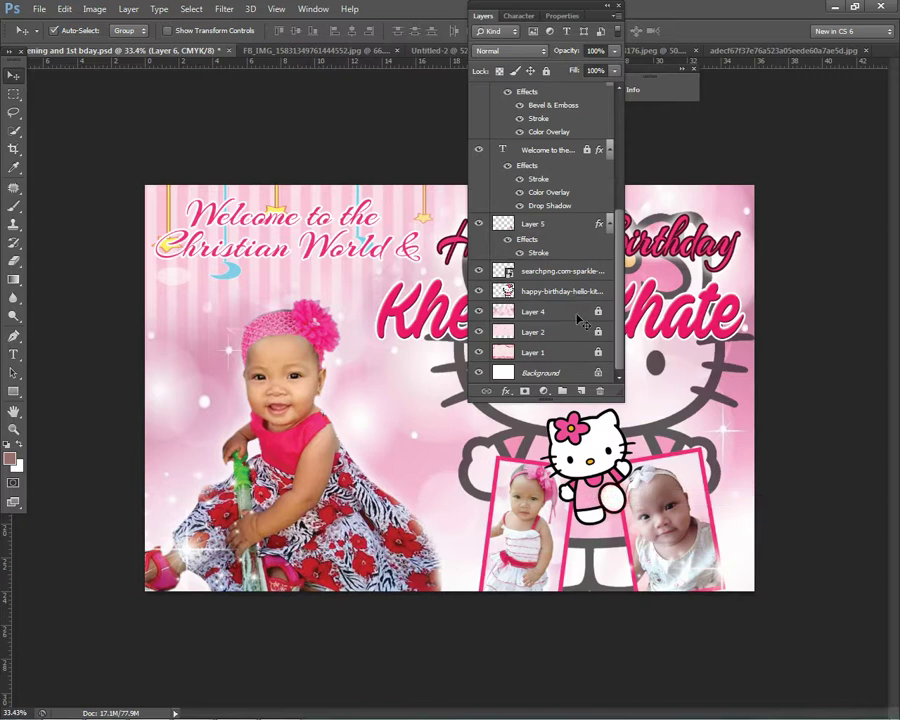
Step: Add an Outer Glow with adjusted size to the merged Layer 6
right_click(310, 325)
click(326, 334)
double_click(563, 96)
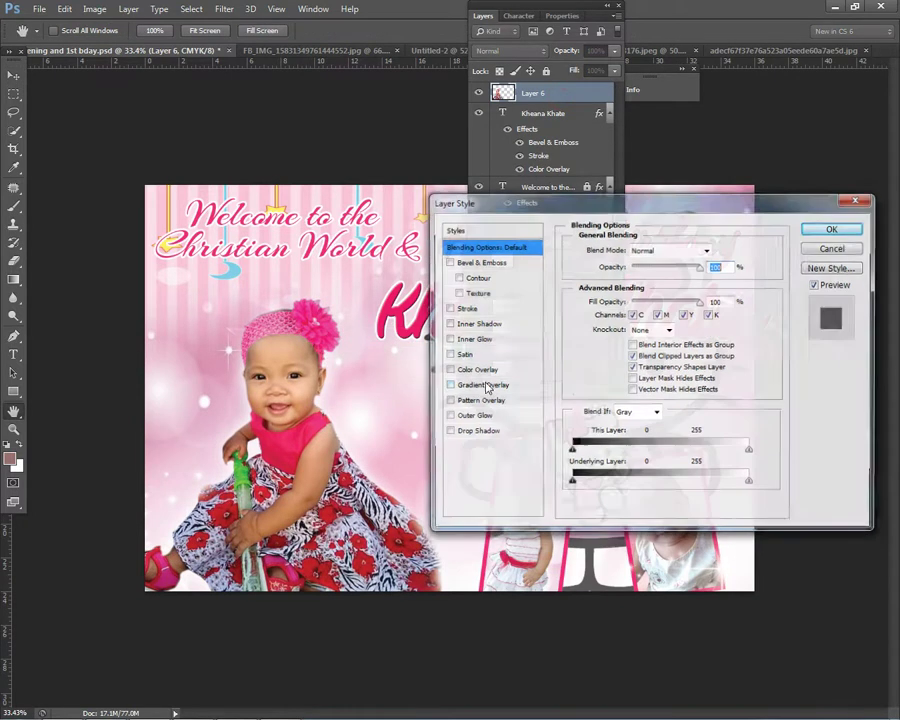
click(472, 416)
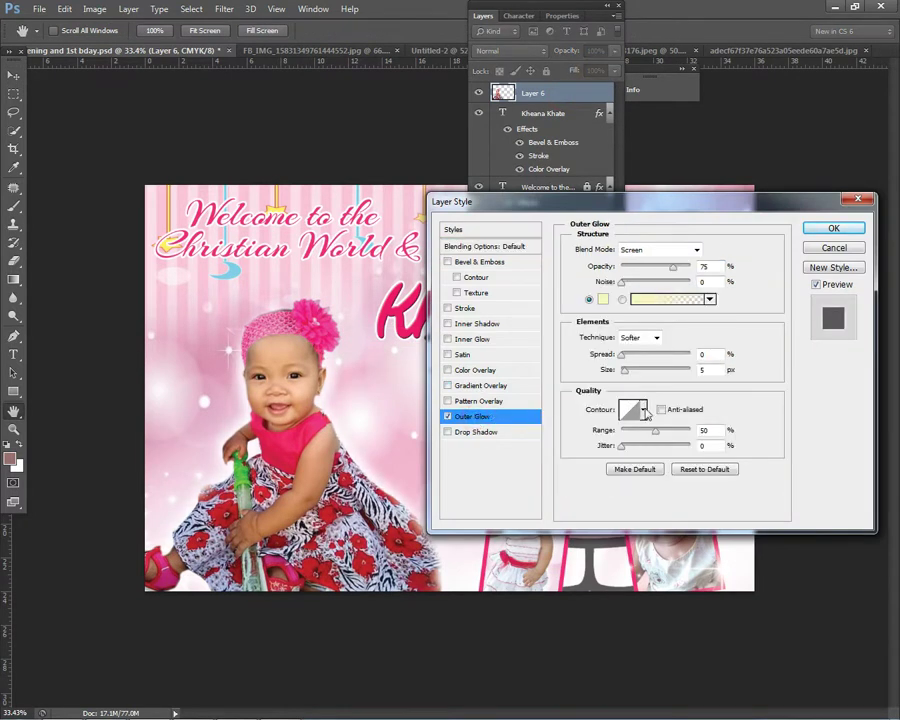
click(625, 369)
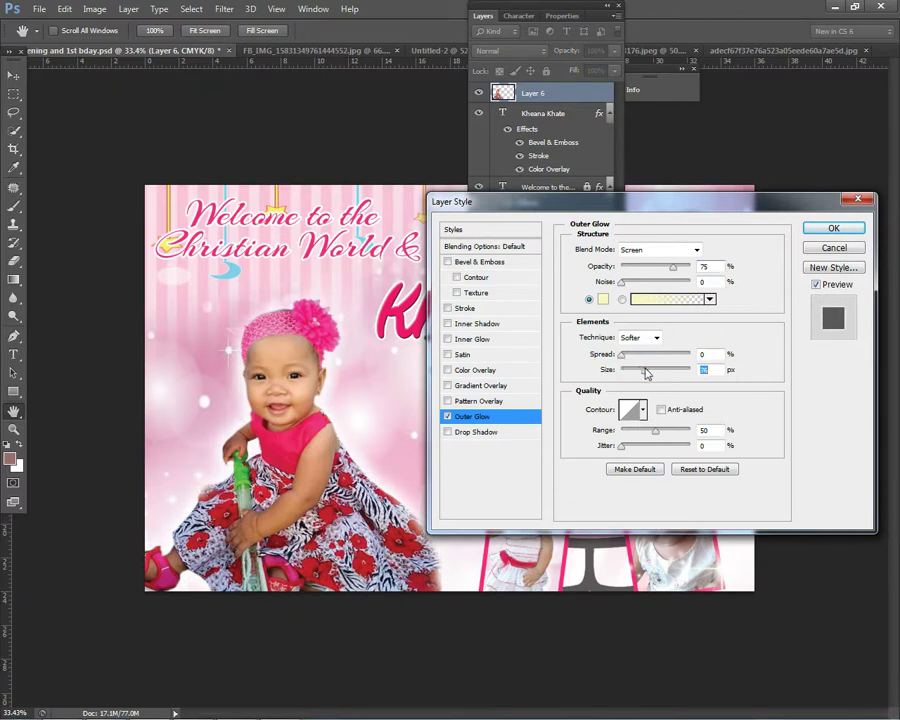
click(829, 229)
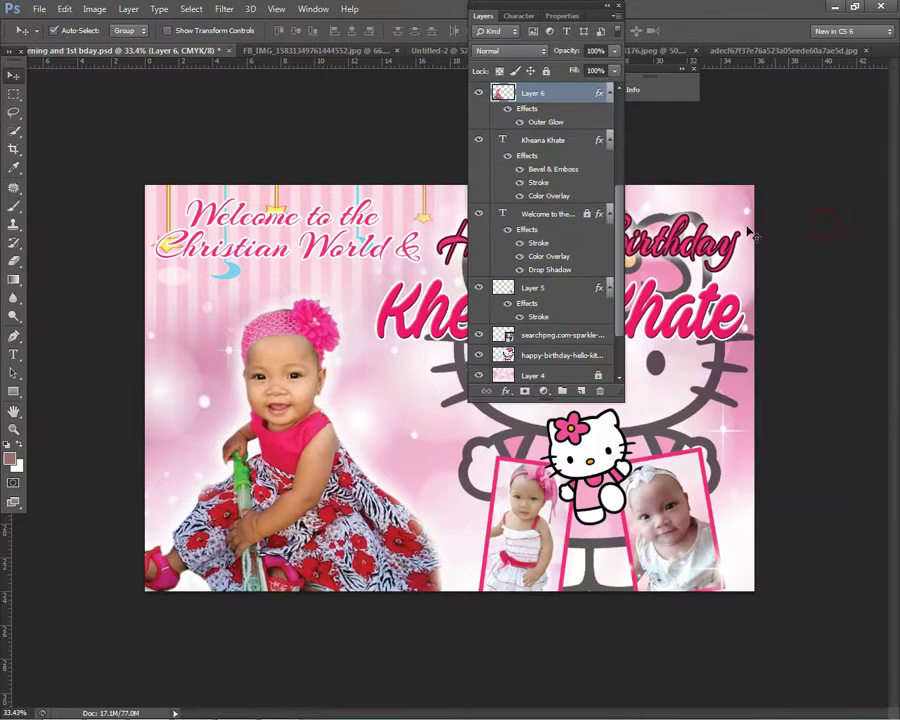
click(497, 17)
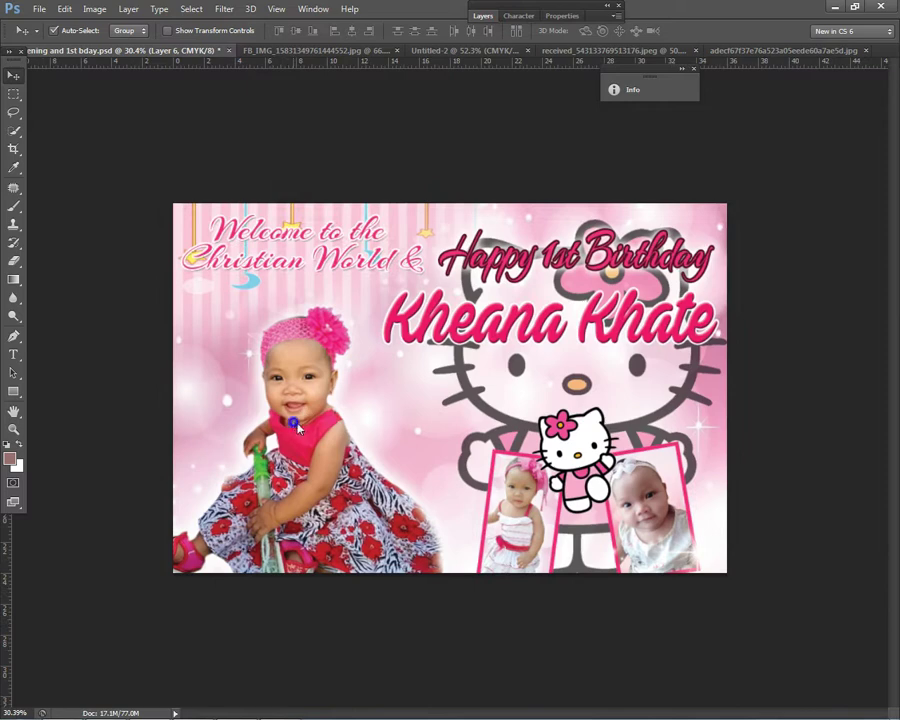
Step: Apply a slight Curves adjustment to the large baby photo
key(ctrl+m)
drag(722, 378, 737, 380)
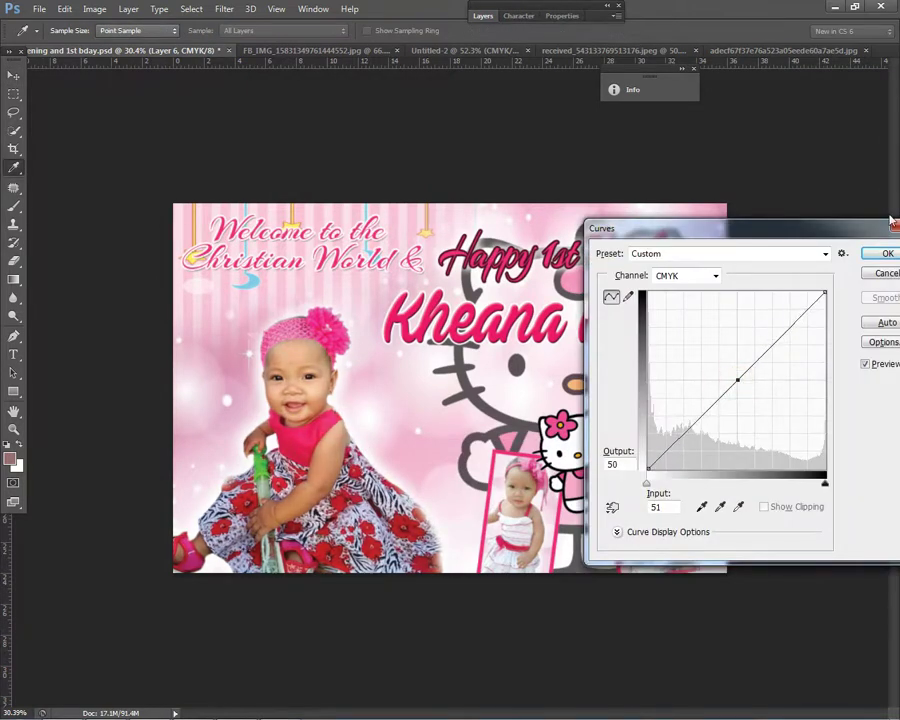
click(887, 253)
key(v)
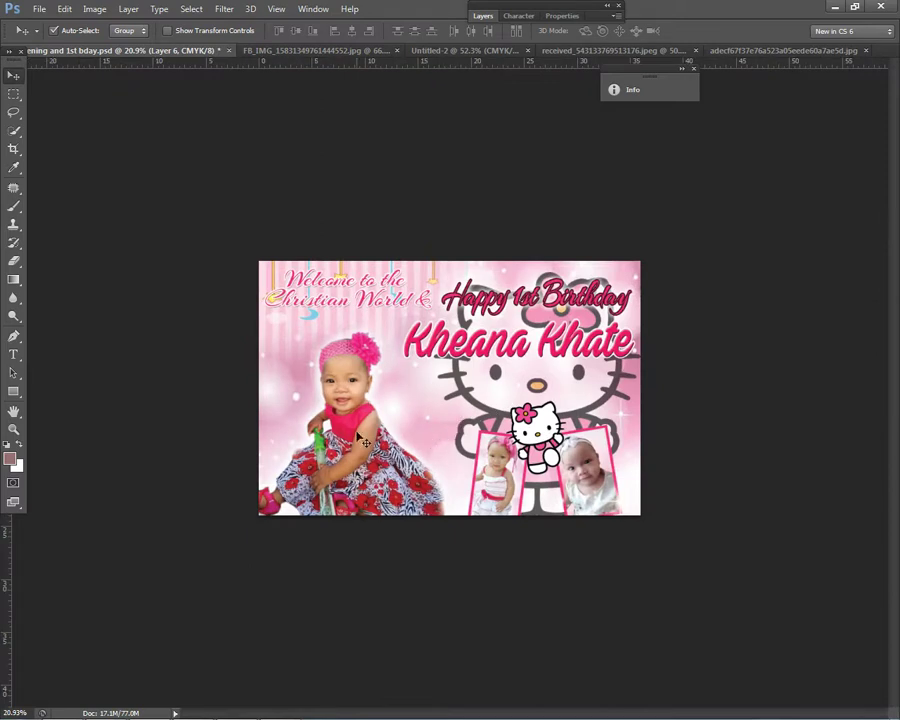
Step: Scale the baby photo to about 110.56% and reposition it slightly
key(ctrl+t)
drag(454, 332, 476, 307)
drag(375, 379, 370, 382)
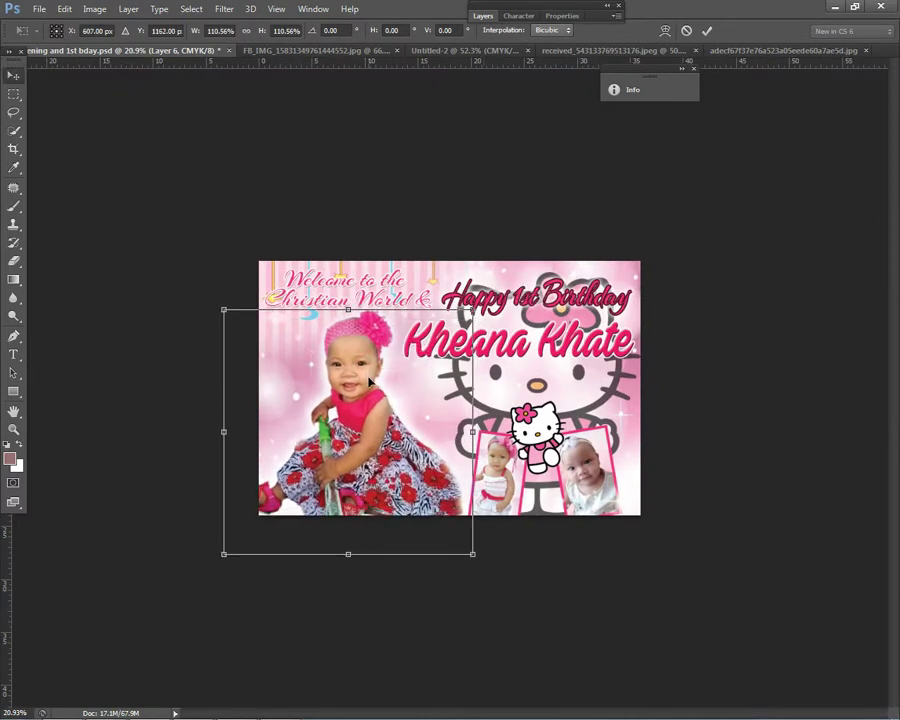
key(Return)
key(ctrl+plus)
Step: Select the Happy 1st Birthday text layer and expand the Layers panel, moving it right
right_click(530, 328)
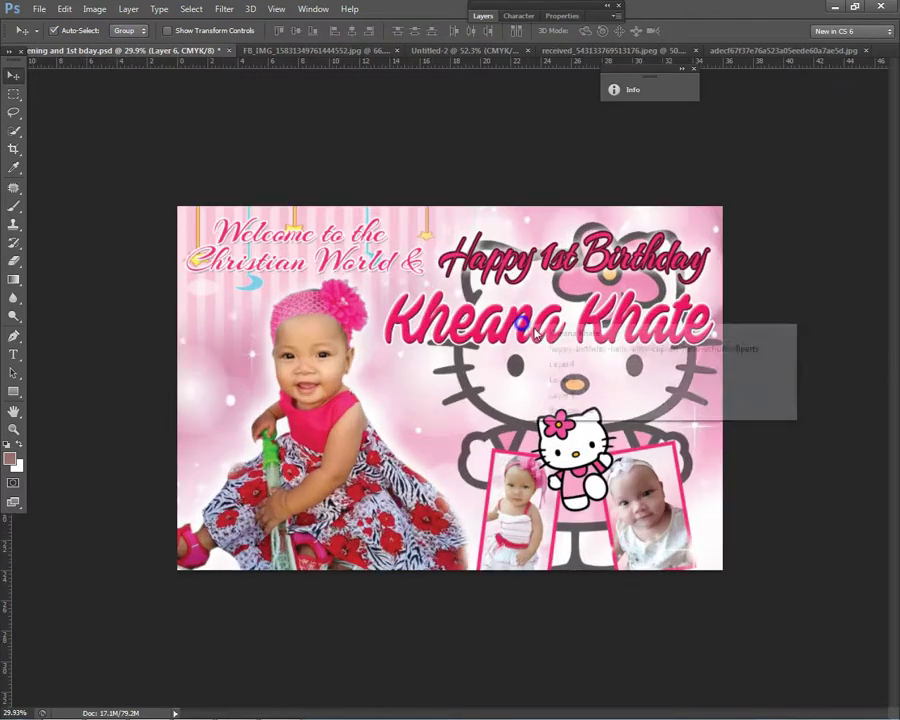
click(535, 334)
right_click(531, 256)
click(537, 267)
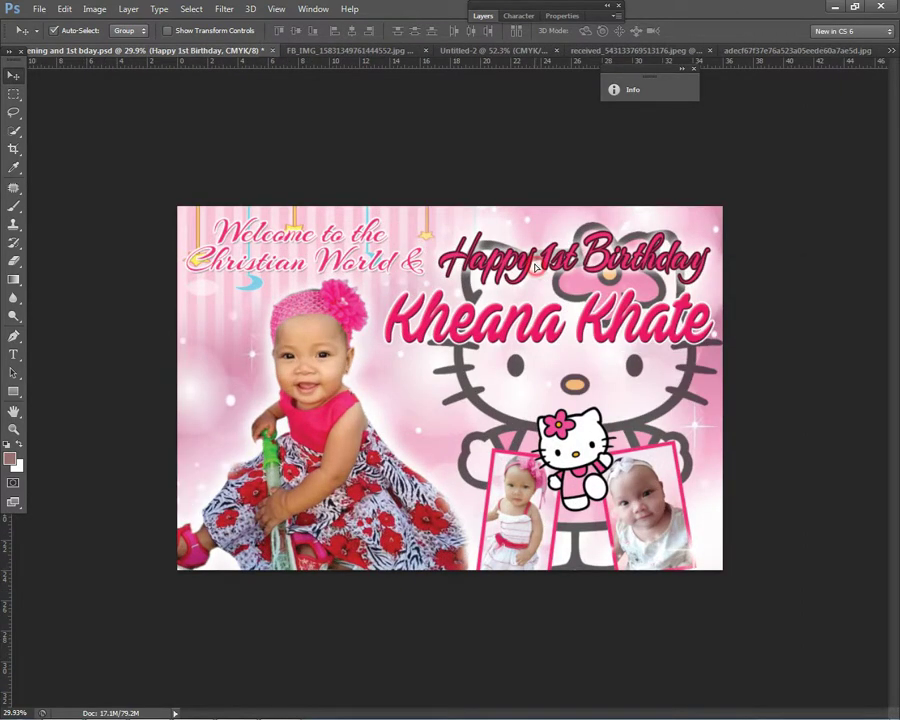
right_click(545, 322)
click(575, 329)
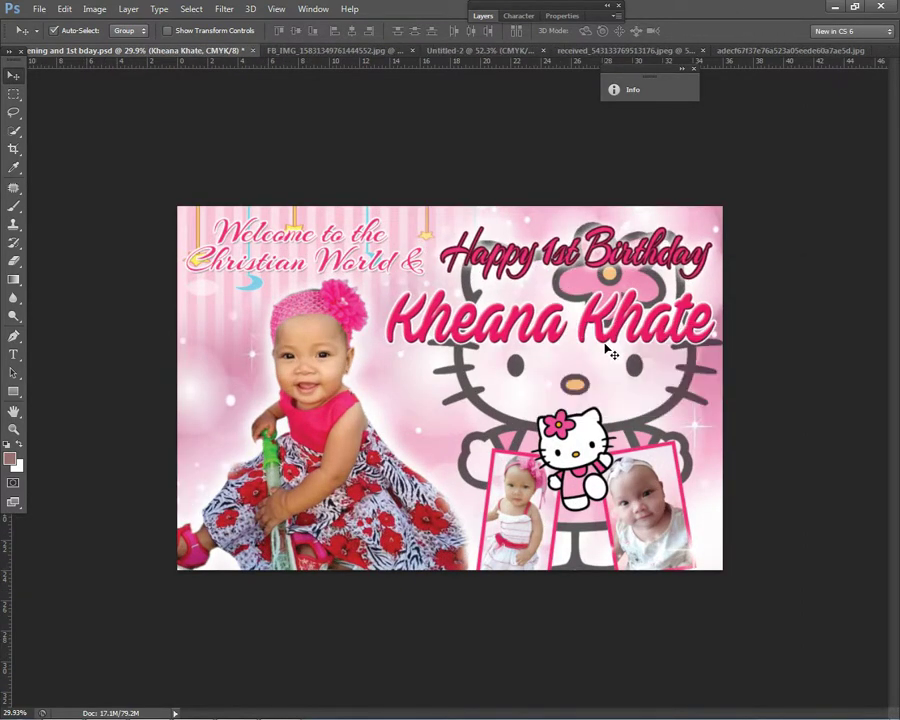
right_click(548, 262)
click(556, 271)
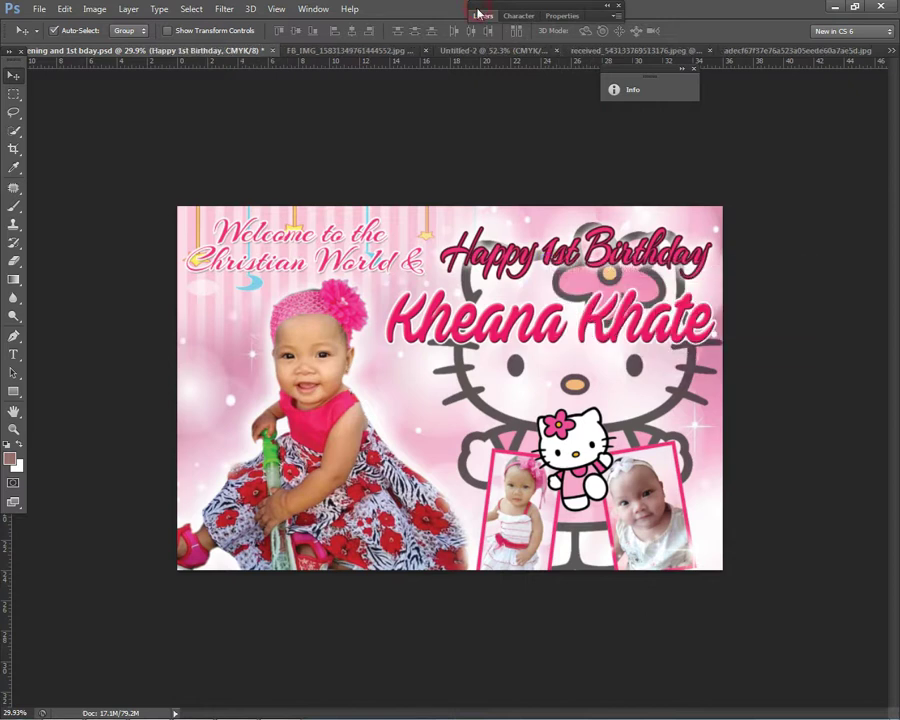
click(480, 15)
drag(515, 14, 693, 34)
Step: Set the Happy 1st Birthday title's stroke colour to a red sampled from the photo
right_click(542, 254)
click(566, 258)
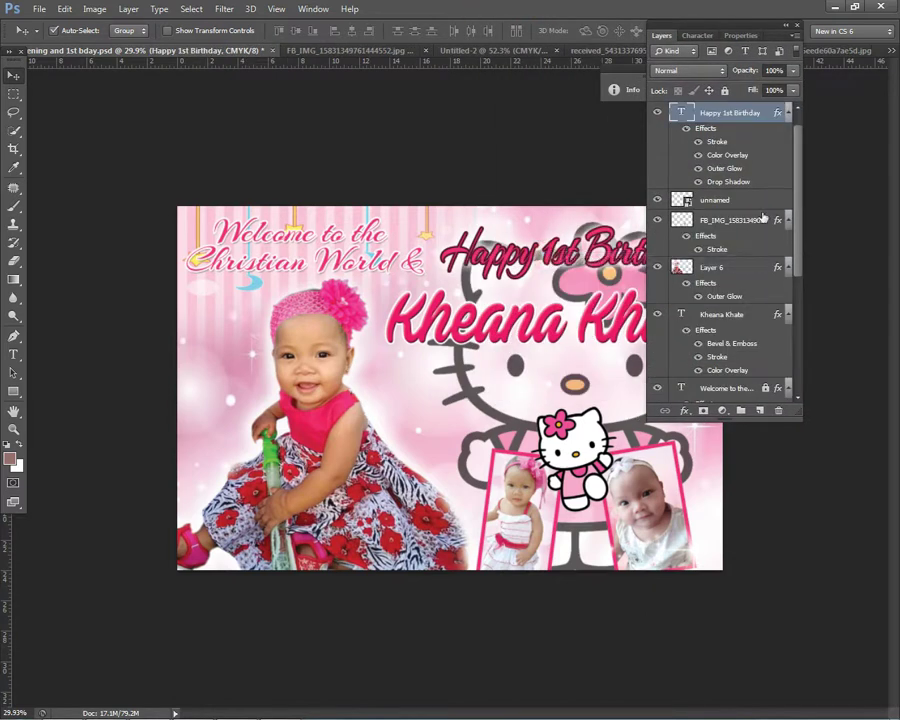
double_click(755, 126)
click(466, 308)
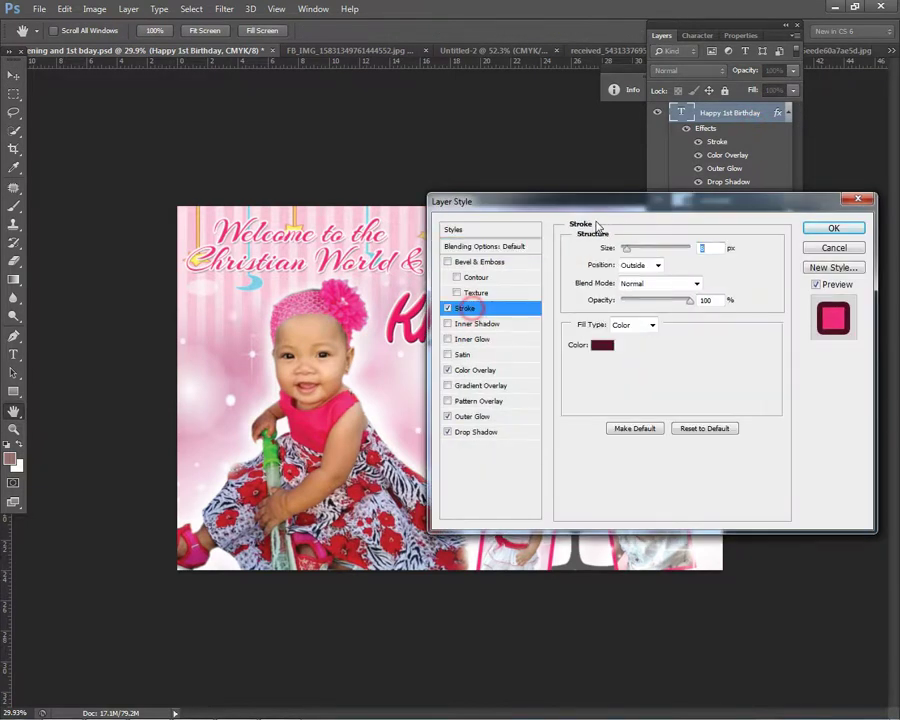
drag(620, 208, 669, 347)
click(652, 483)
drag(500, 153, 526, 368)
click(556, 303)
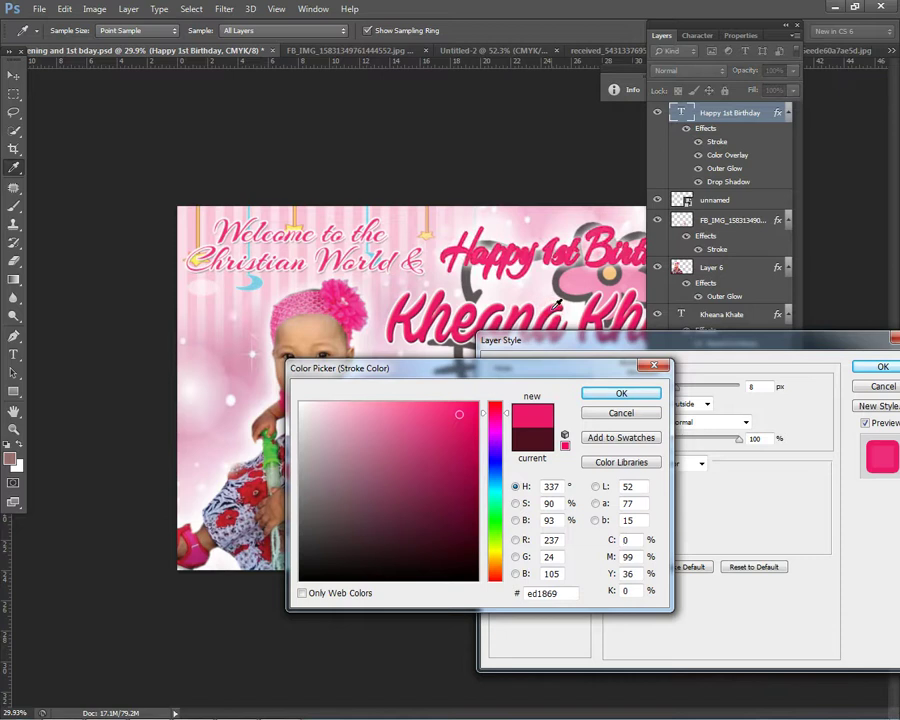
click(478, 431)
click(494, 478)
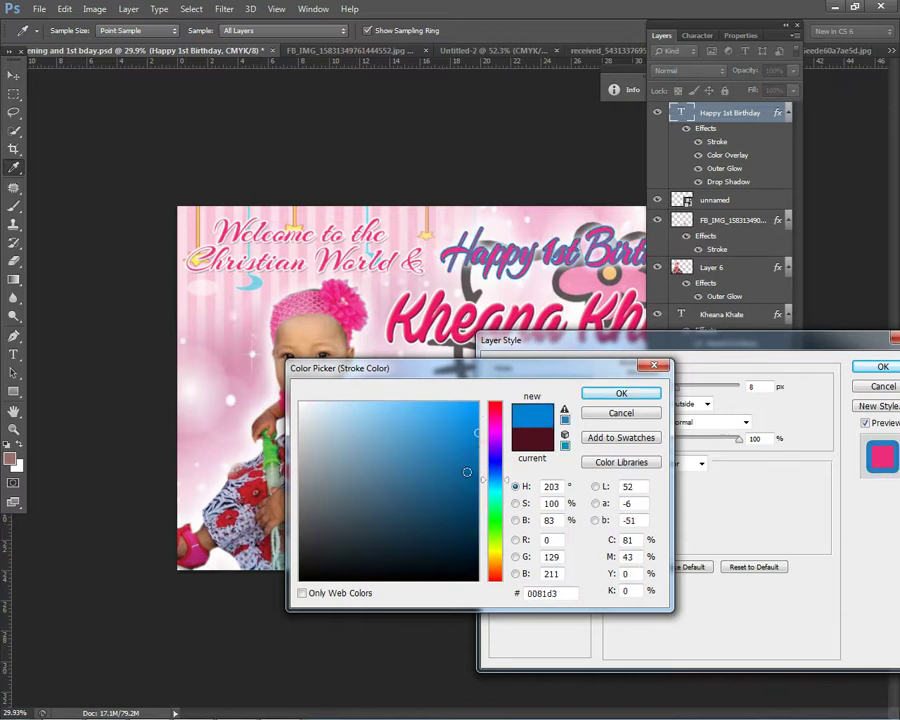
click(266, 467)
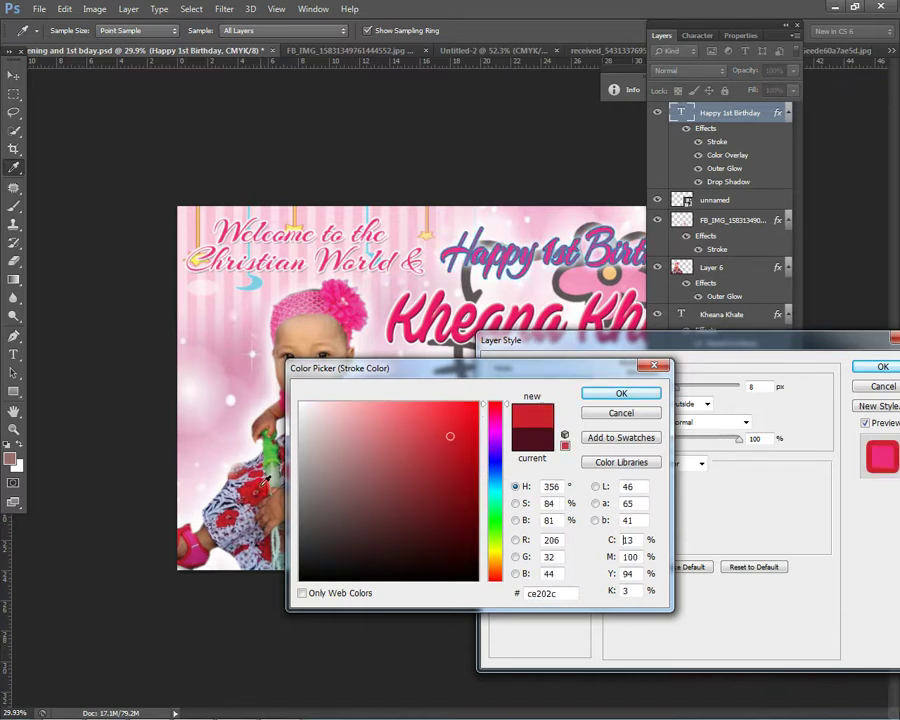
click(645, 393)
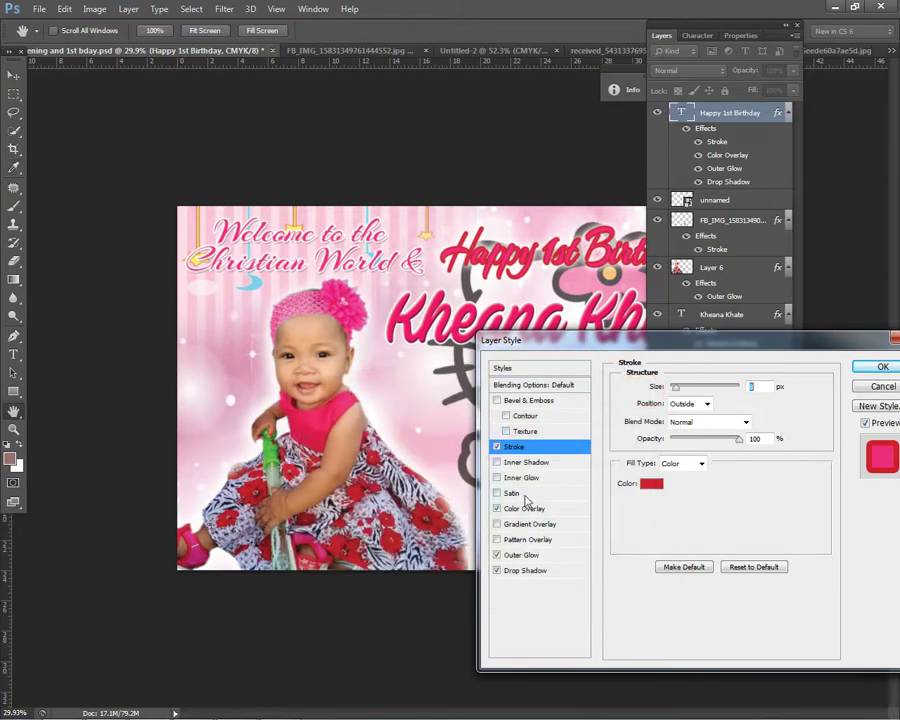
Step: Set the title's colour overlay to the headband pink
click(530, 508)
click(765, 387)
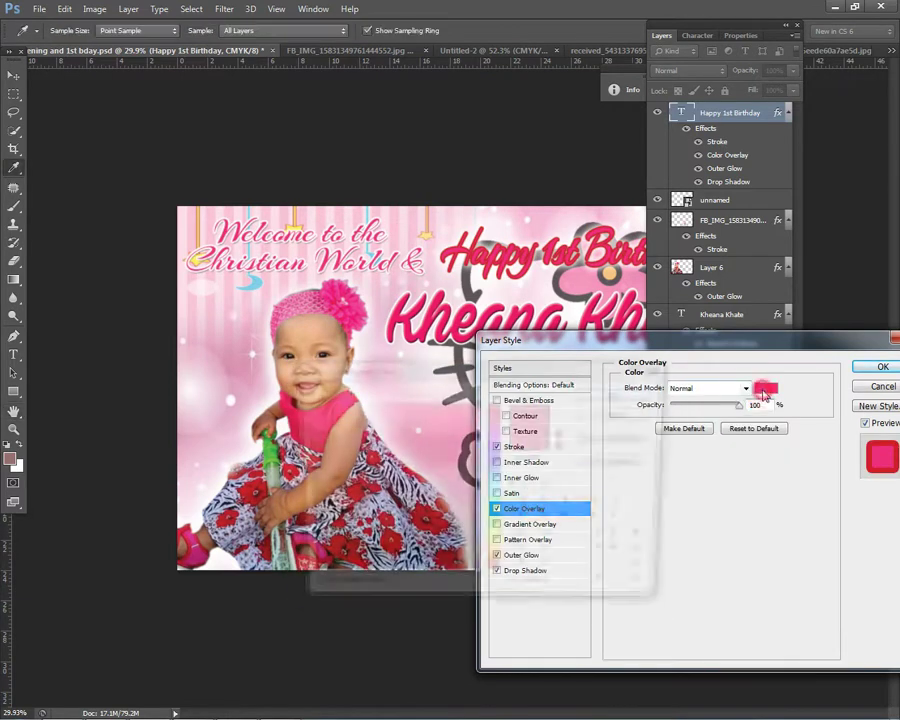
click(232, 396)
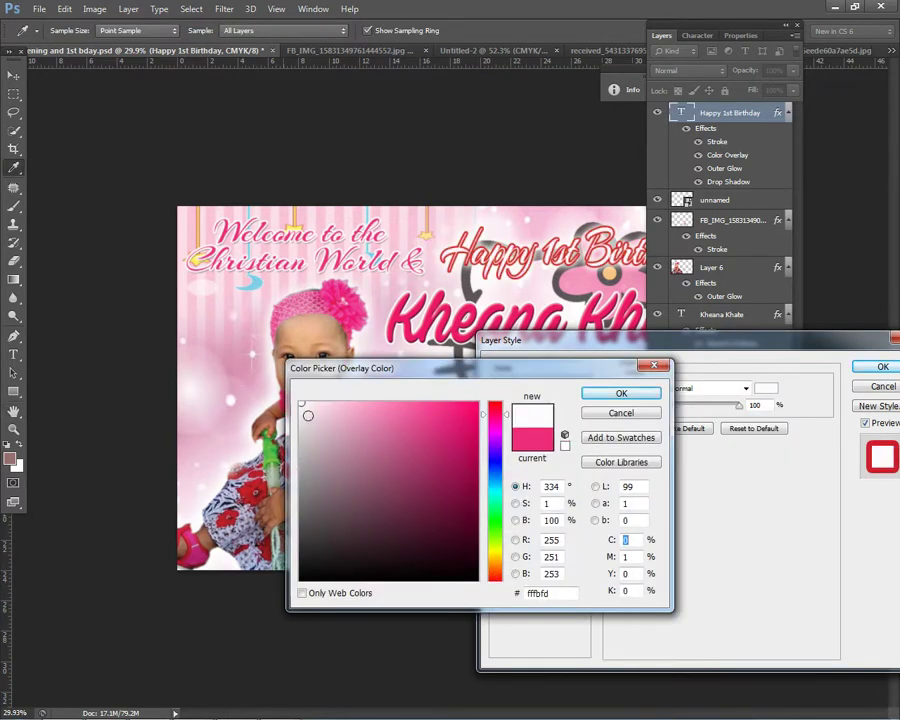
click(365, 292)
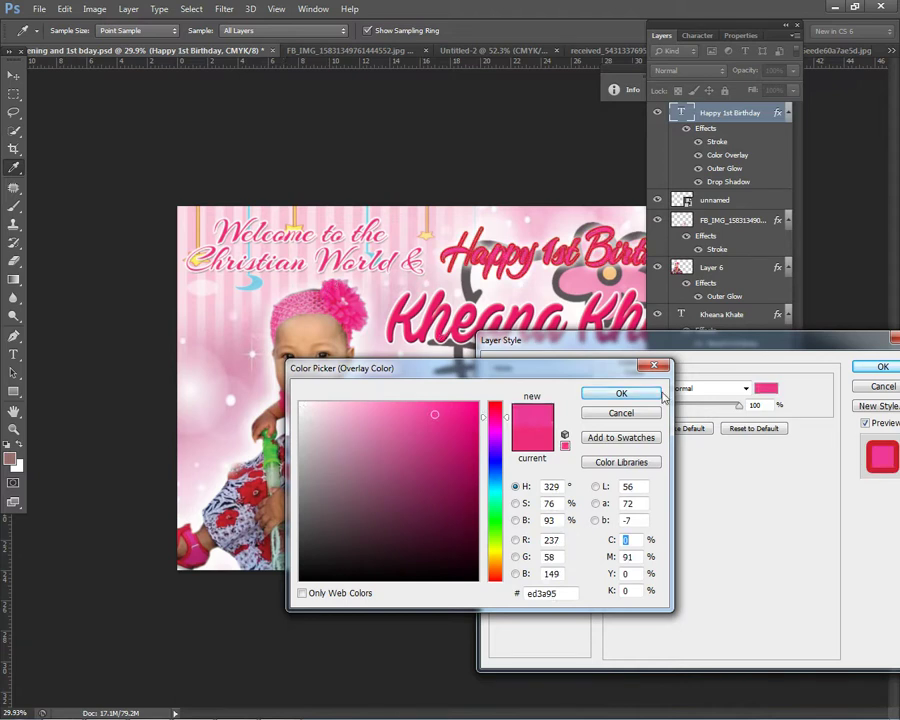
click(618, 394)
Step: Change the title's stroke to white, then to a pink sampled from the canvas
click(513, 446)
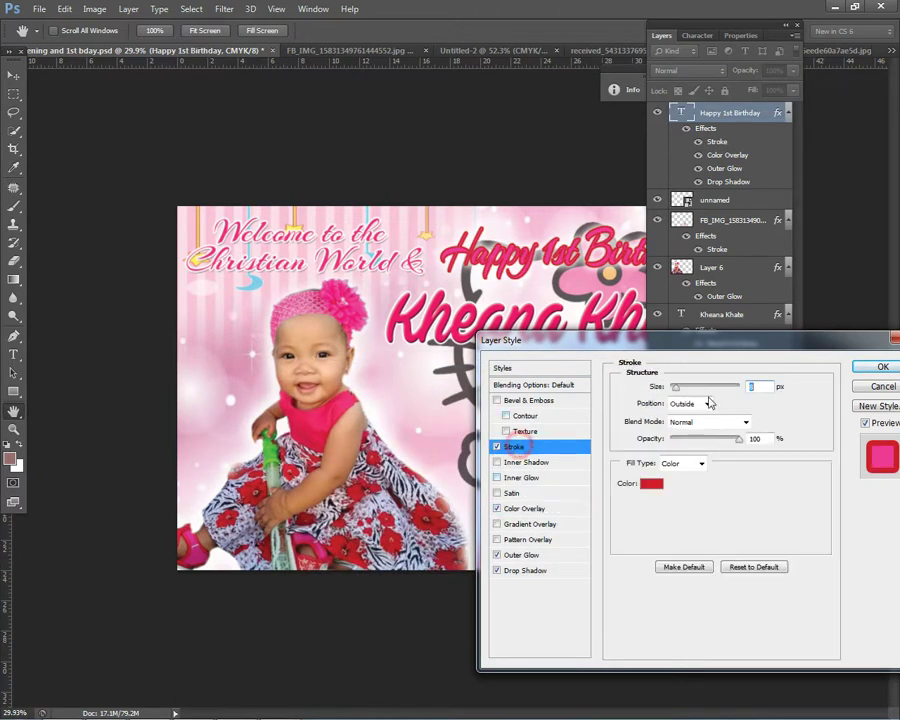
click(645, 484)
click(300, 403)
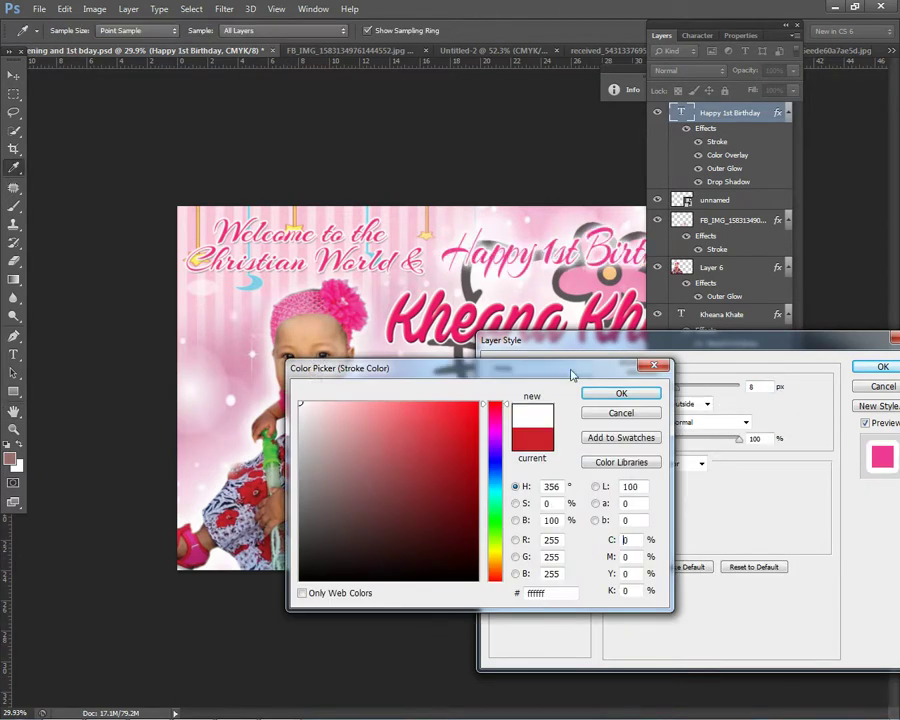
click(622, 392)
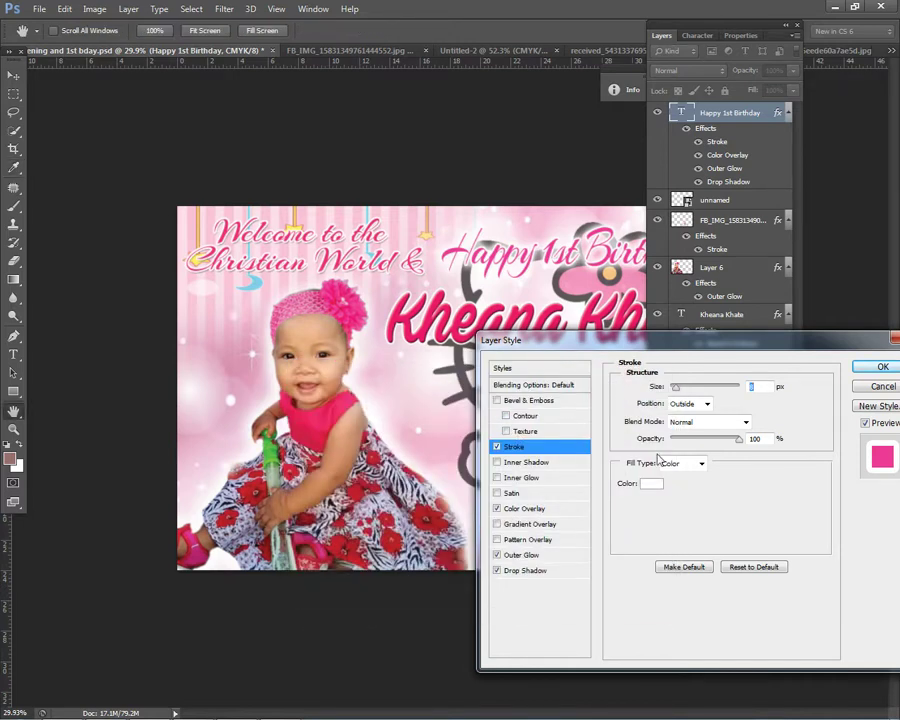
click(651, 483)
click(616, 244)
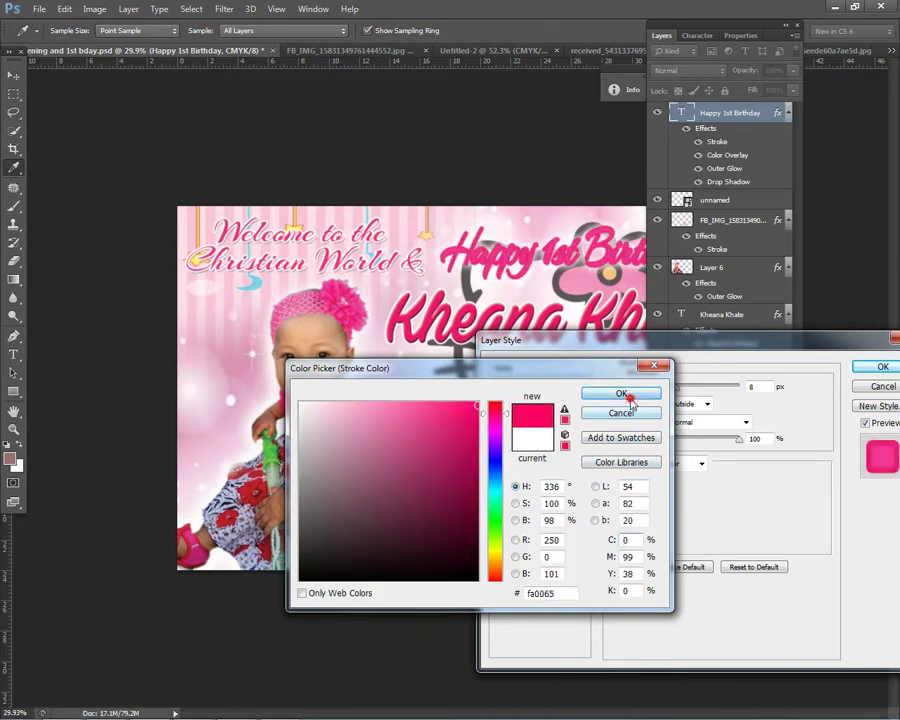
click(621, 393)
Step: Use the deeper title pink for the overlay and shrink the outer glow to 1 px
click(527, 510)
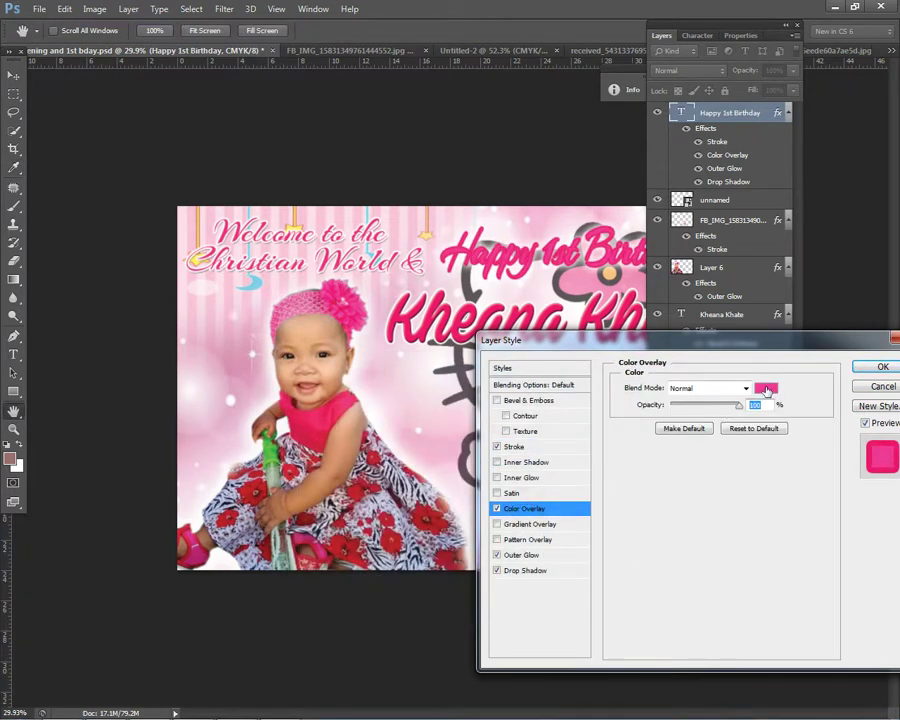
click(765, 388)
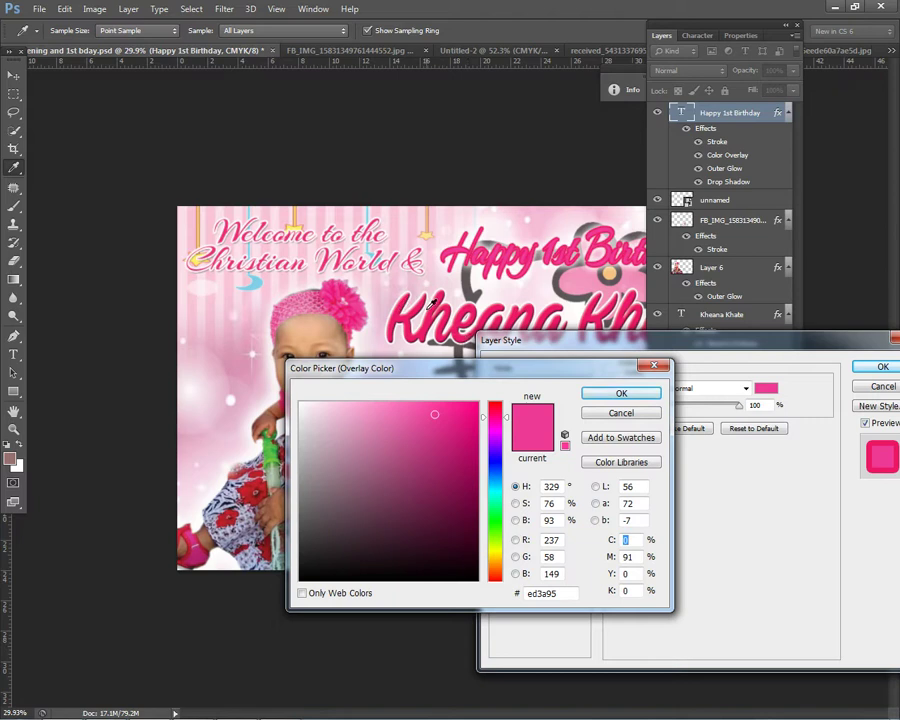
click(434, 304)
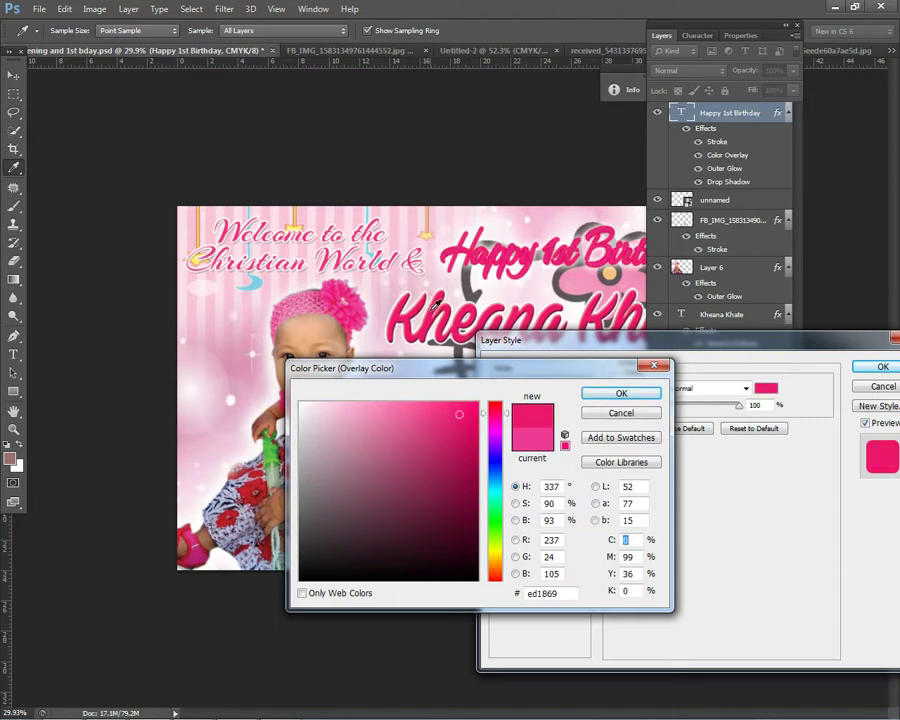
click(624, 393)
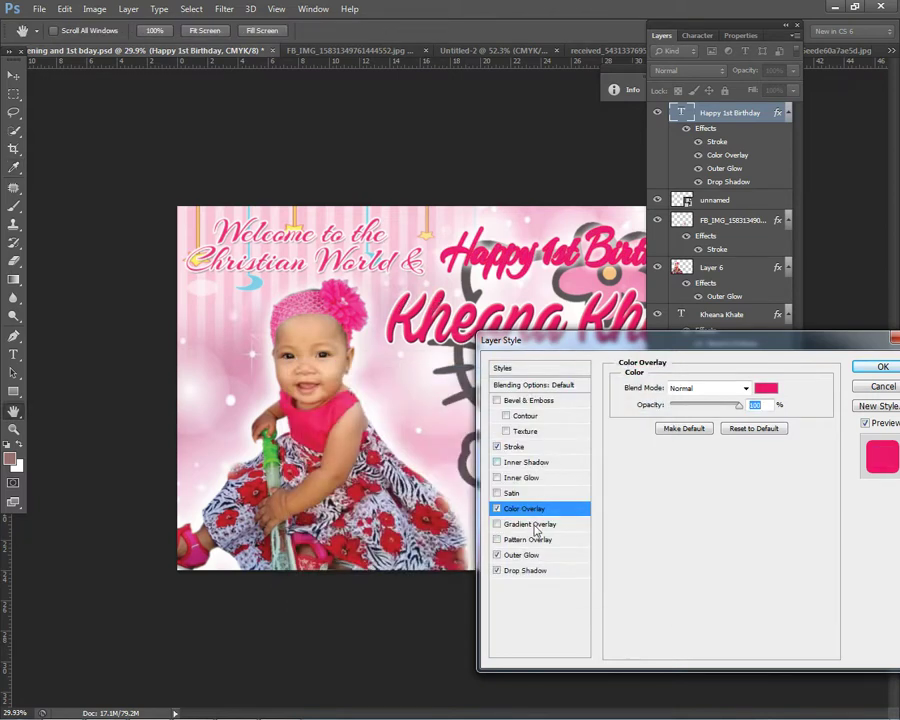
click(525, 556)
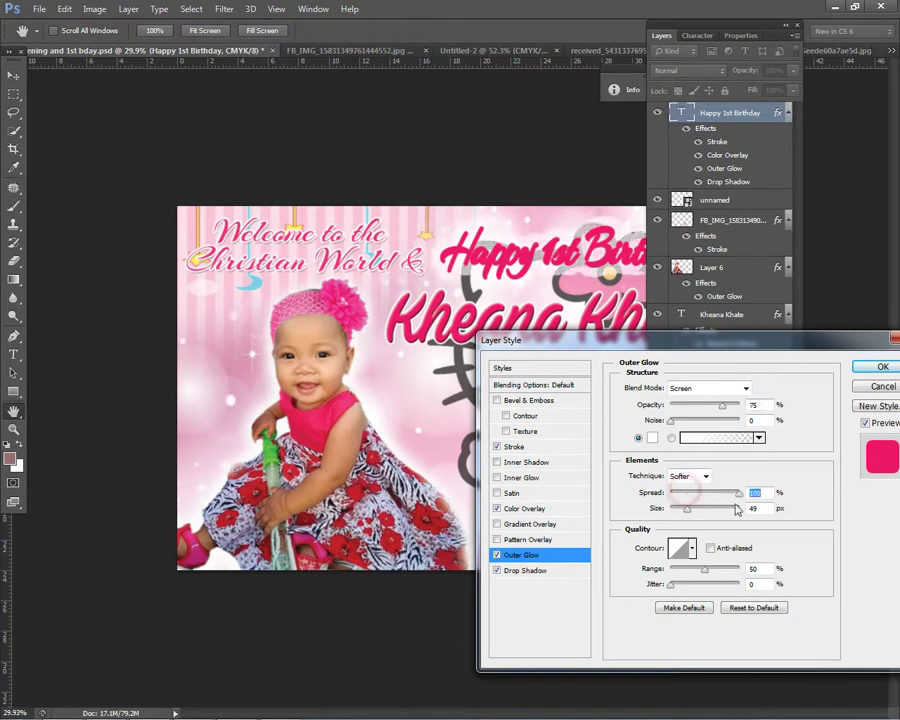
drag(689, 516, 681, 515)
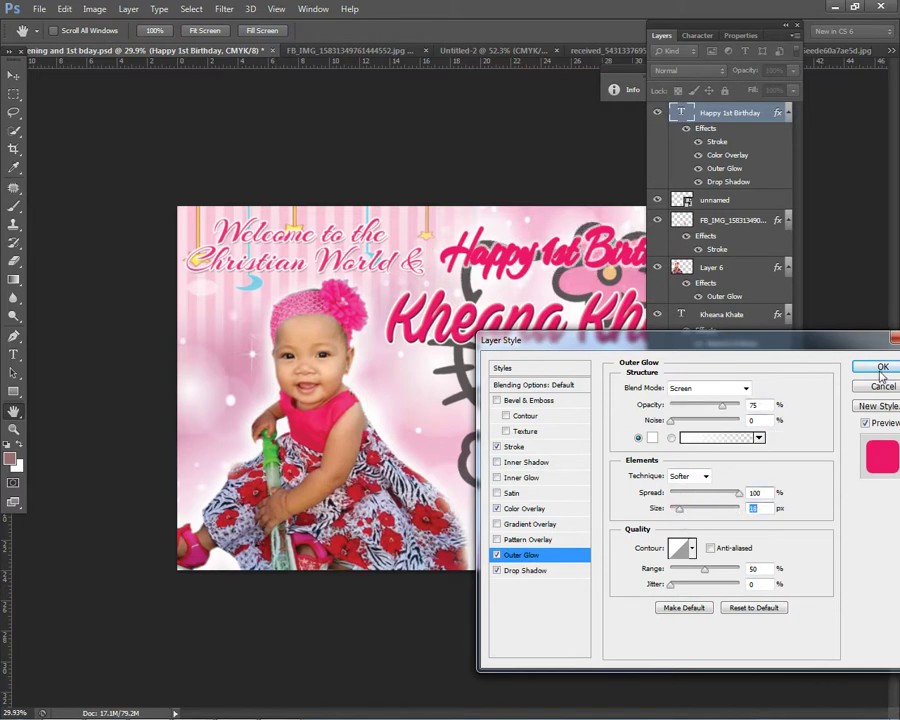
click(883, 368)
Step: Thin the stroke slightly and set the outer glow to opacity 100%, range 46, size 18
double_click(758, 114)
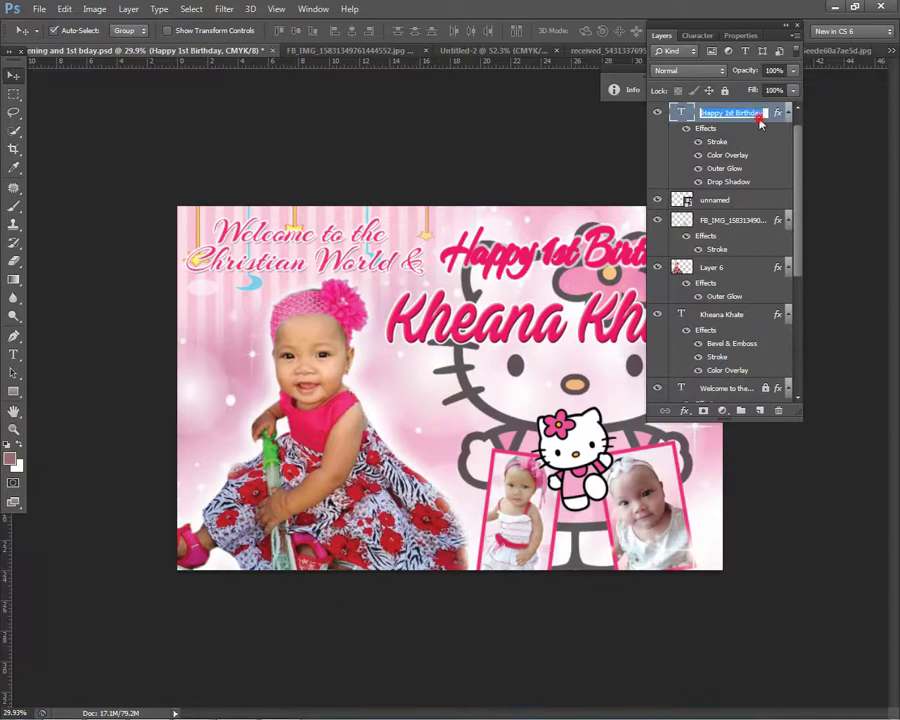
double_click(763, 124)
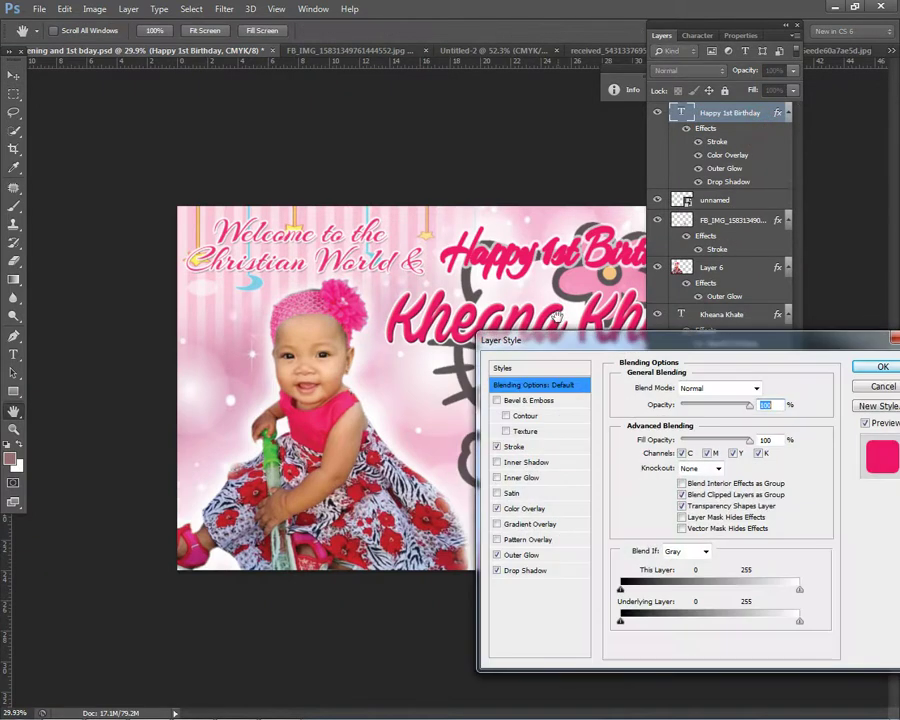
click(513, 447)
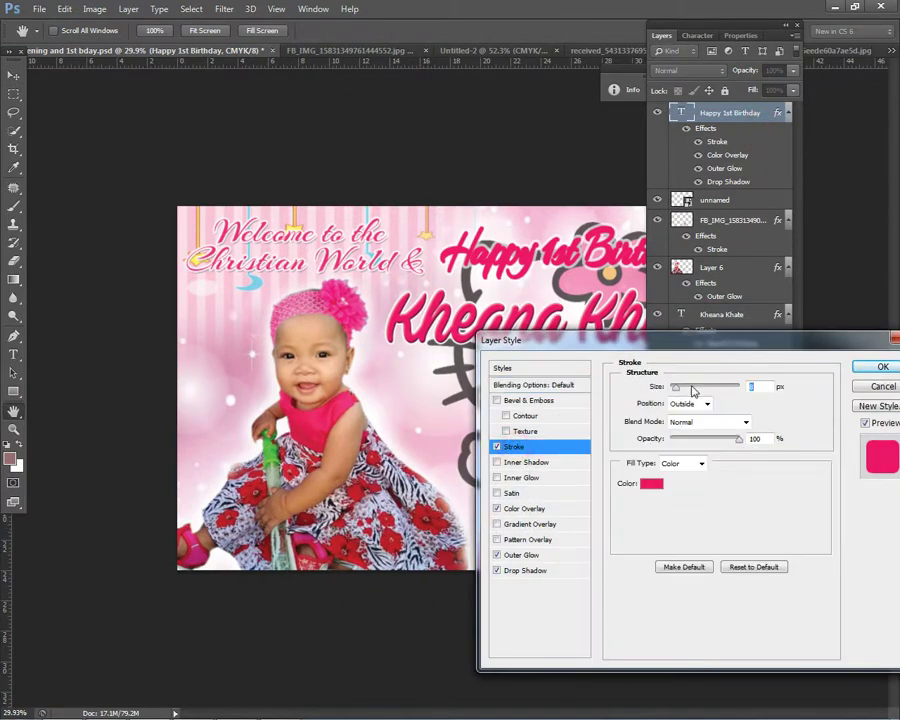
drag(679, 391, 673, 387)
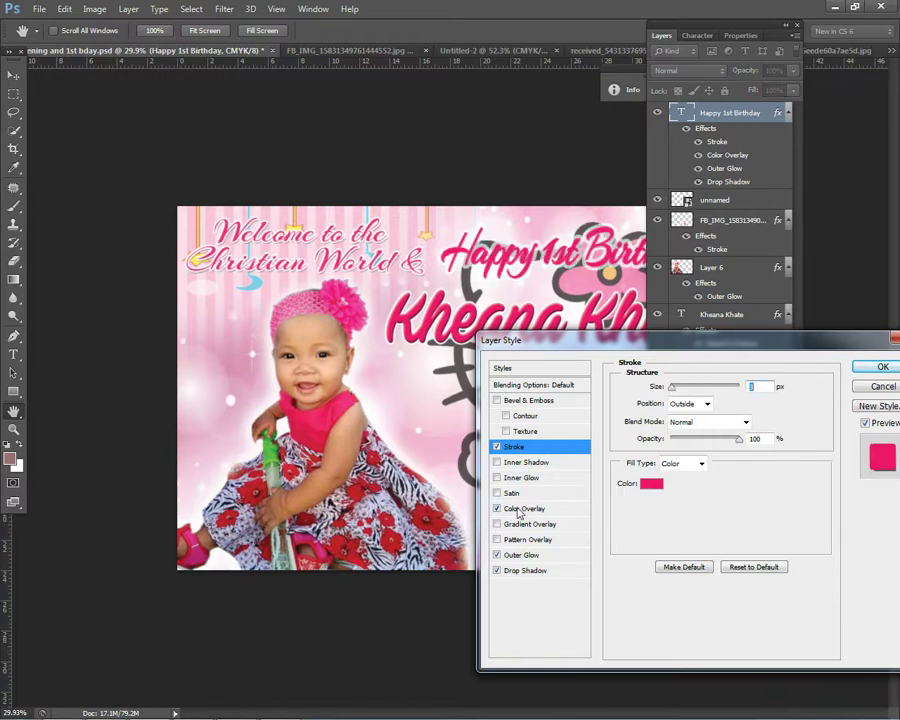
click(515, 556)
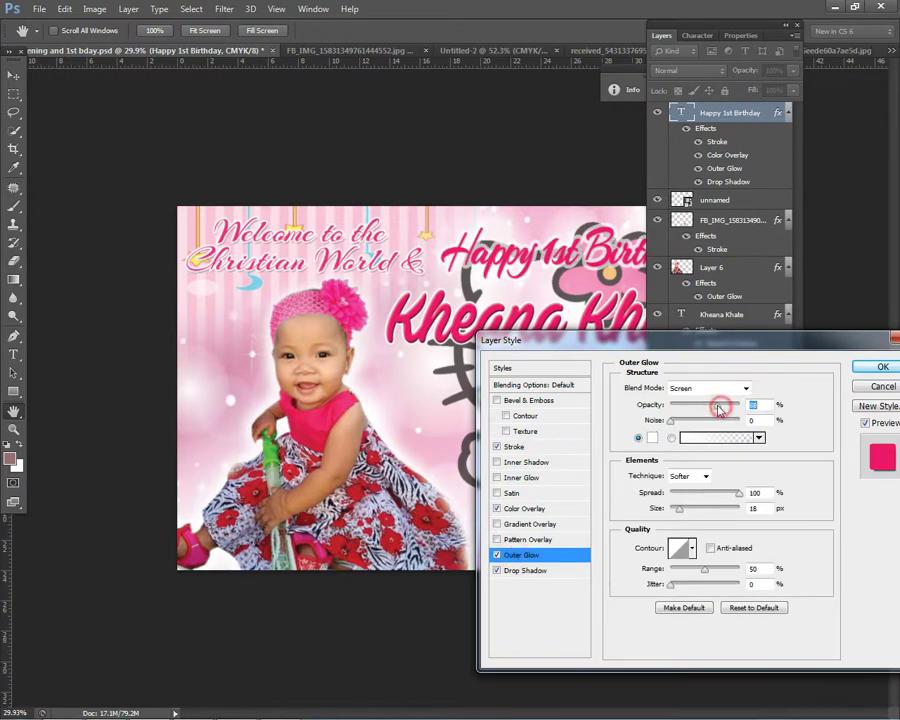
click(755, 406)
click(702, 571)
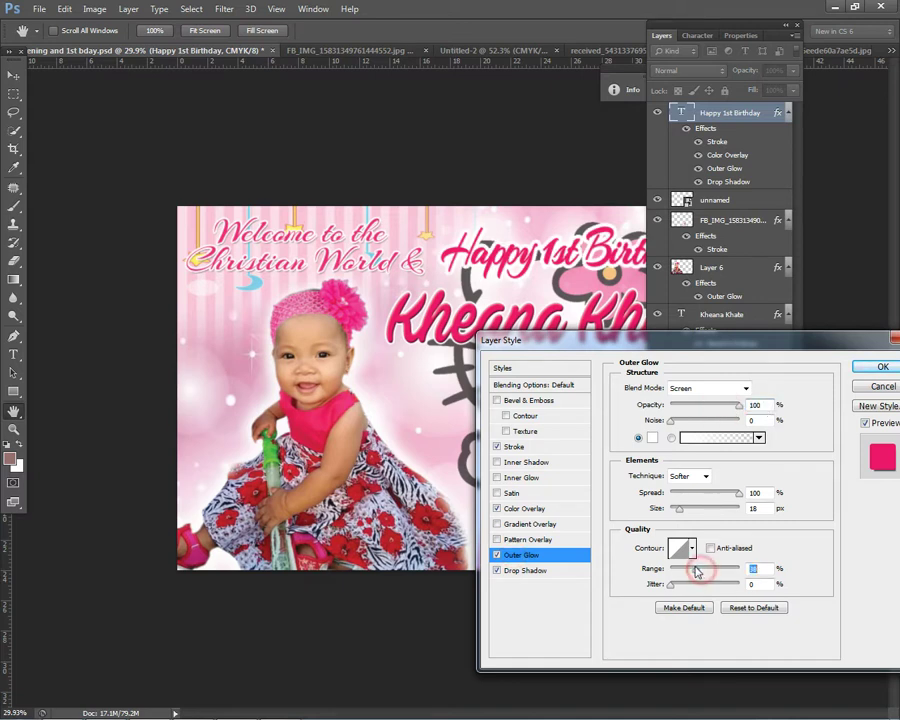
click(678, 510)
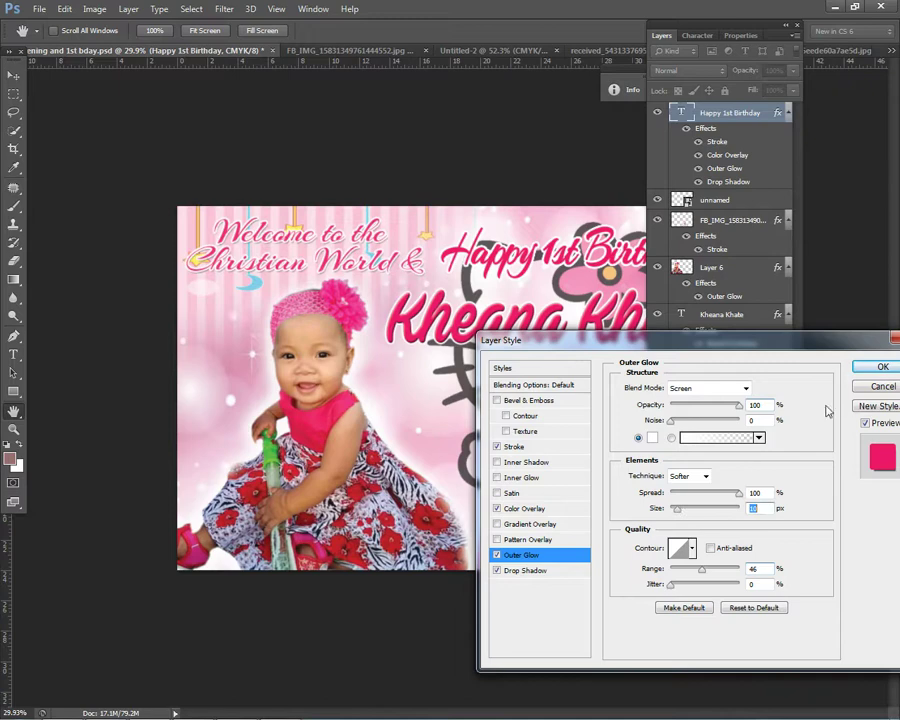
key(Return)
Step: Stretch the Hello Kitty clip art background slightly taller with Free Transform
click(661, 36)
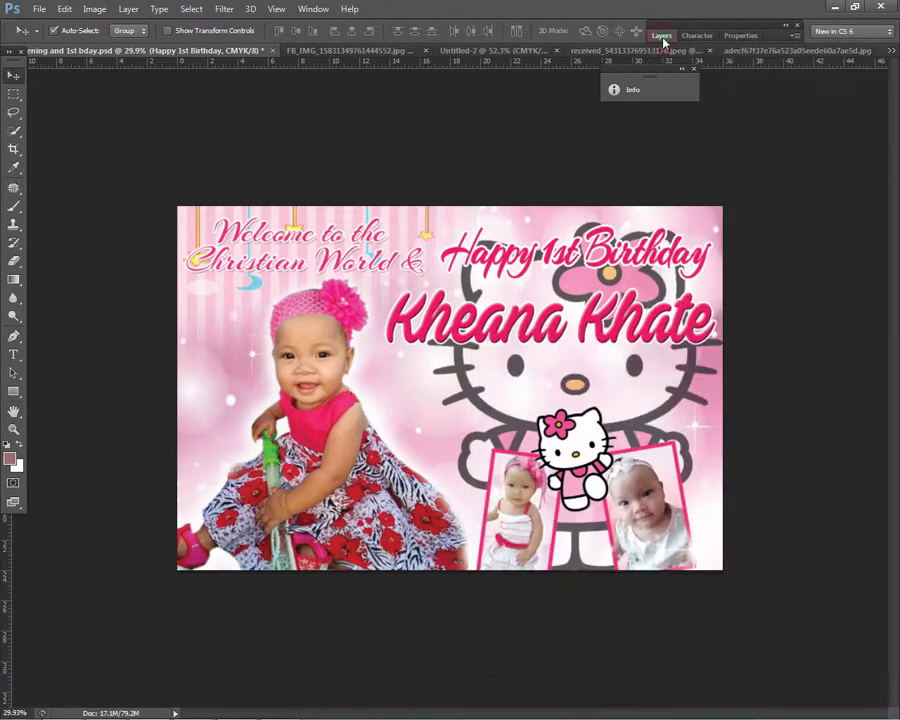
scroll(565, 338, down, 1)
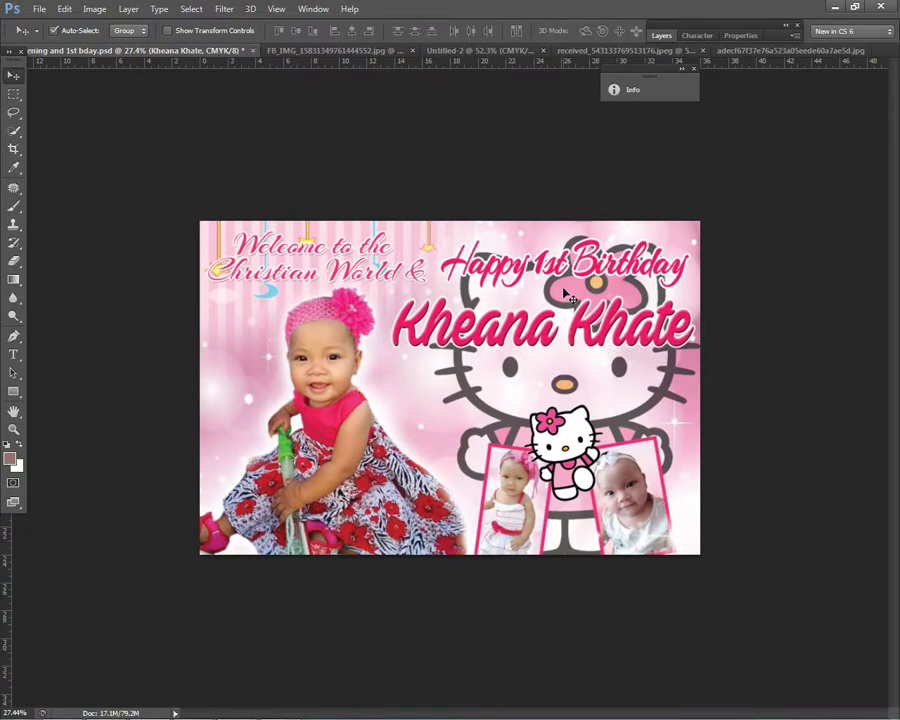
right_click(565, 295)
click(580, 298)
right_click(586, 300)
click(594, 304)
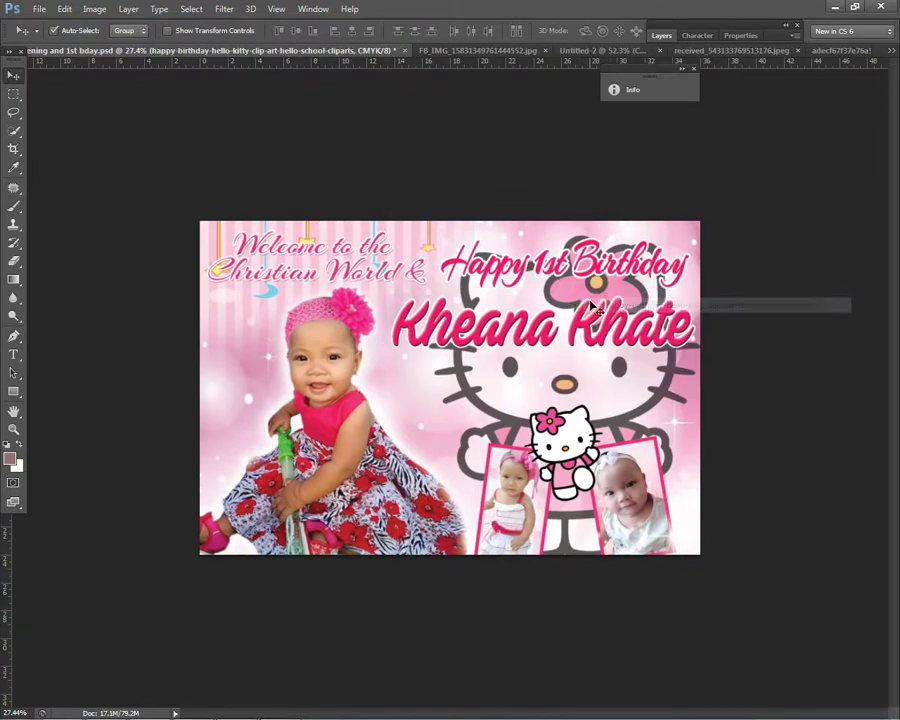
key(ctrl+t)
drag(567, 231, 566, 227)
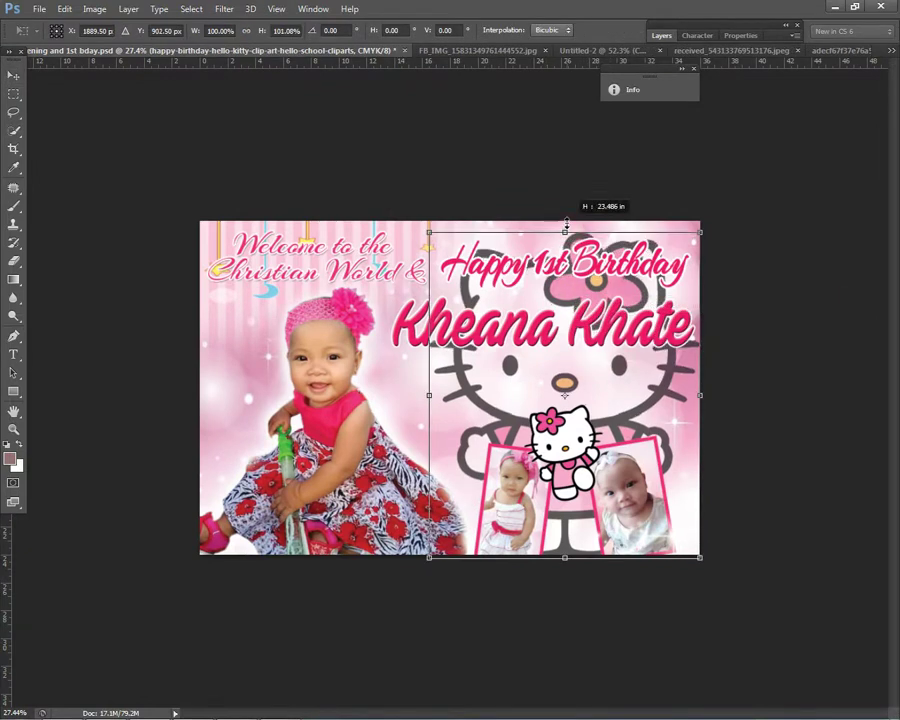
key(Return)
Step: Shift the baby photo in the right frame and select Layer 5 beneath it
right_click(575, 434)
click(590, 431)
drag(627, 500, 662, 505)
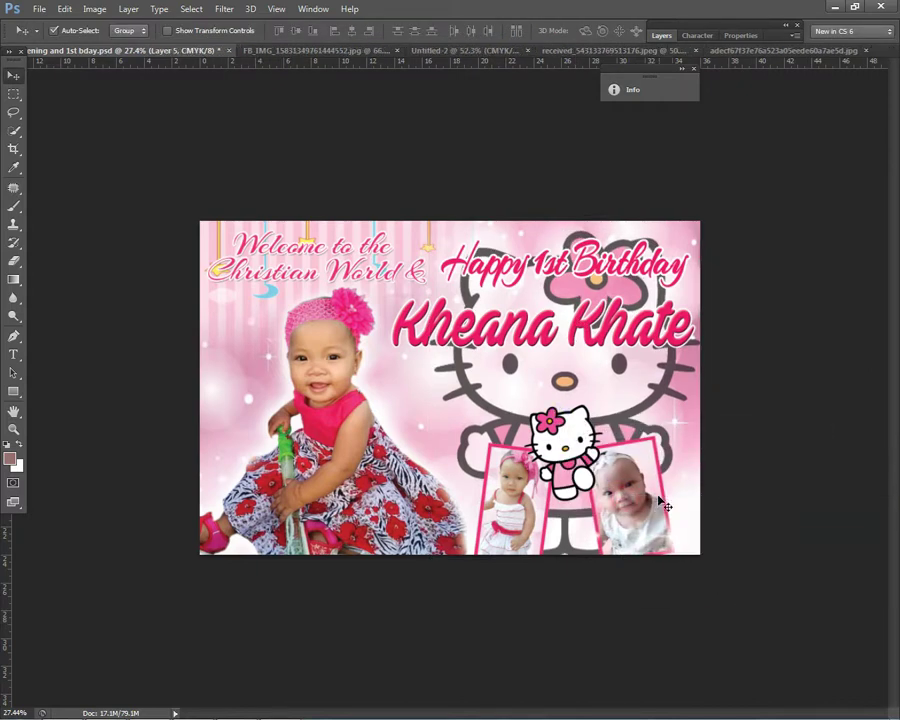
scroll(665, 492, down, 1)
scroll(661, 486, up, 2)
right_click(507, 476)
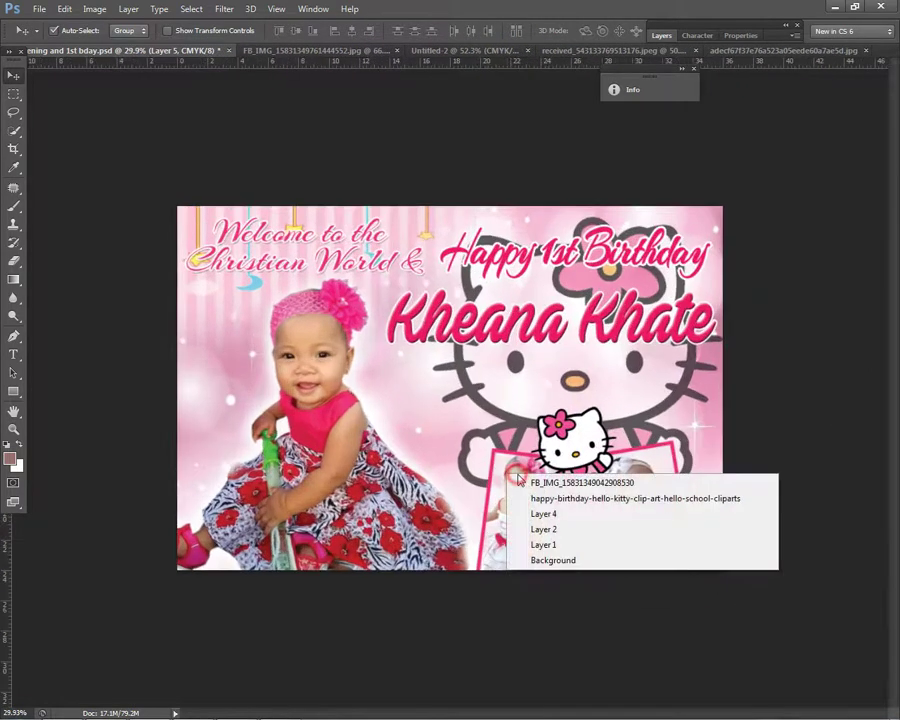
click(583, 482)
right_click(576, 468)
click(576, 468)
right_click(628, 487)
click(637, 491)
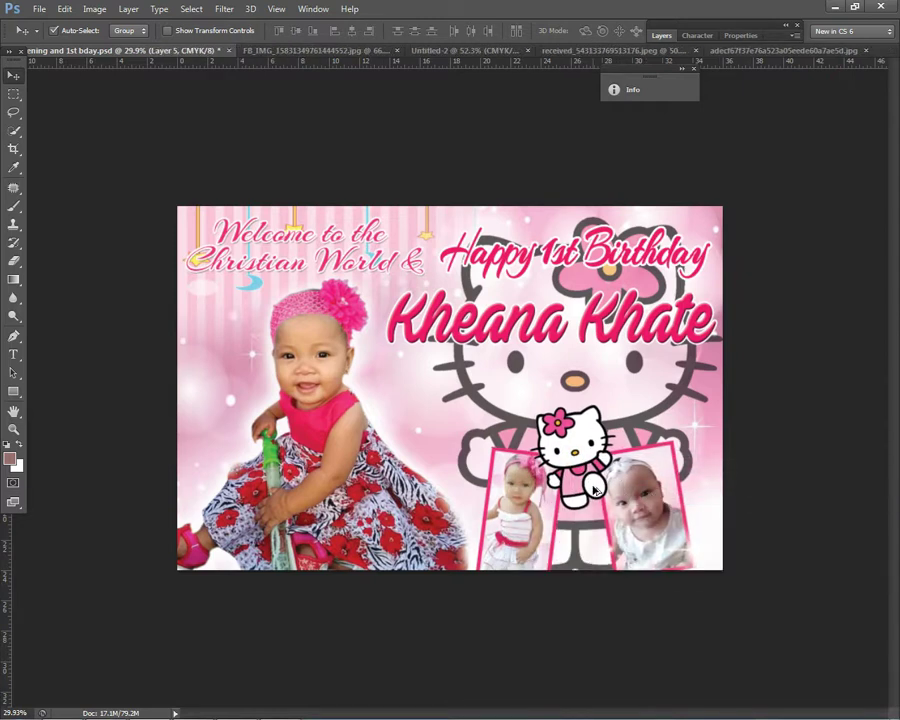
scroll(528, 503, up, 1)
scroll(528, 503, down, 5)
scroll(340, 412, up, 2)
right_click(340, 412)
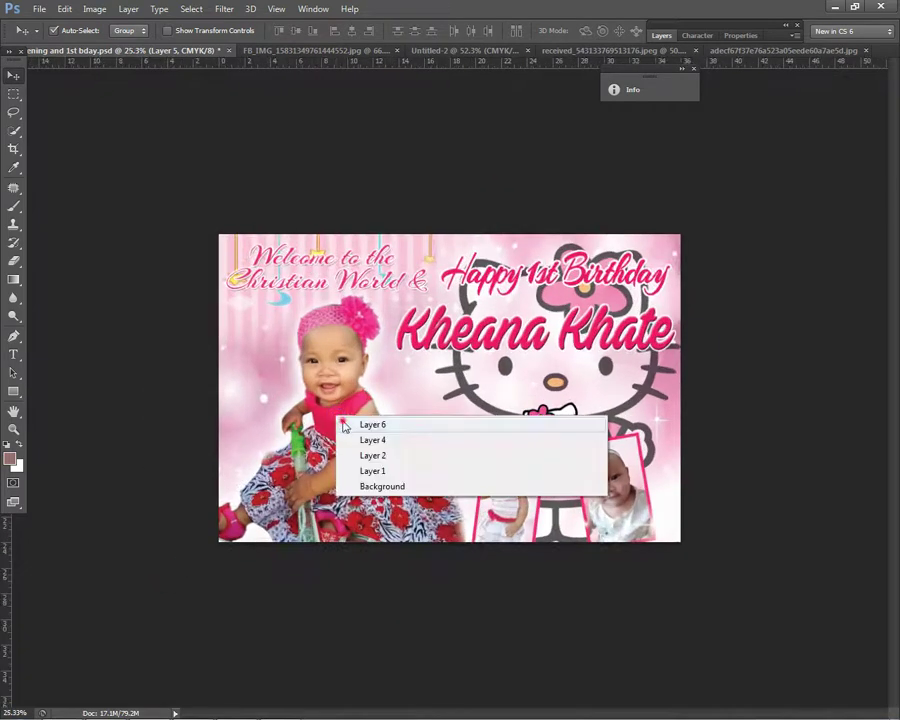
click(360, 423)
scroll(324, 410, up, 1)
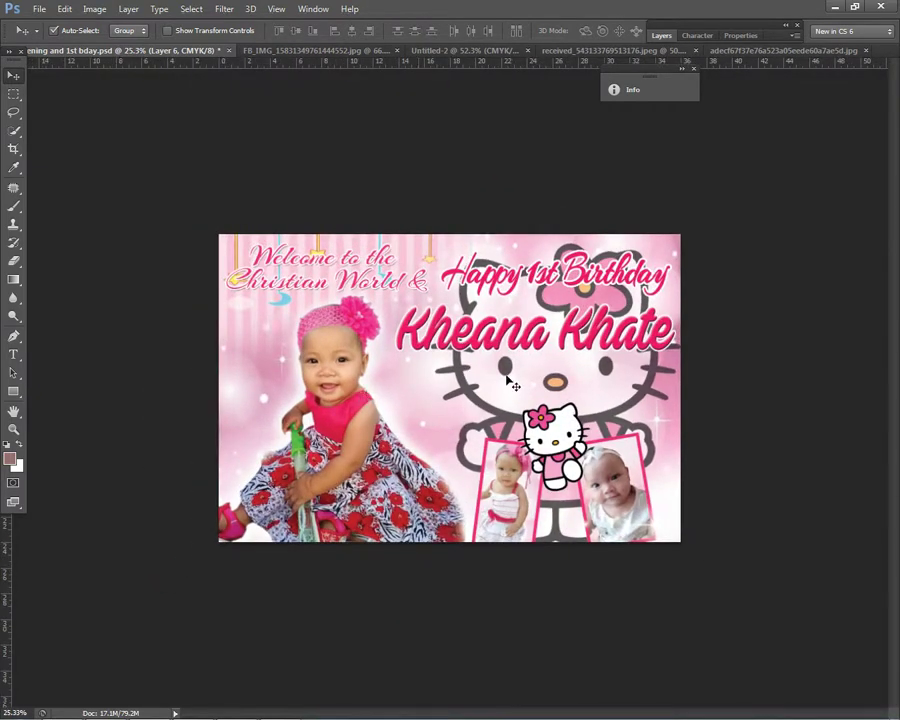
right_click(548, 352)
click(556, 357)
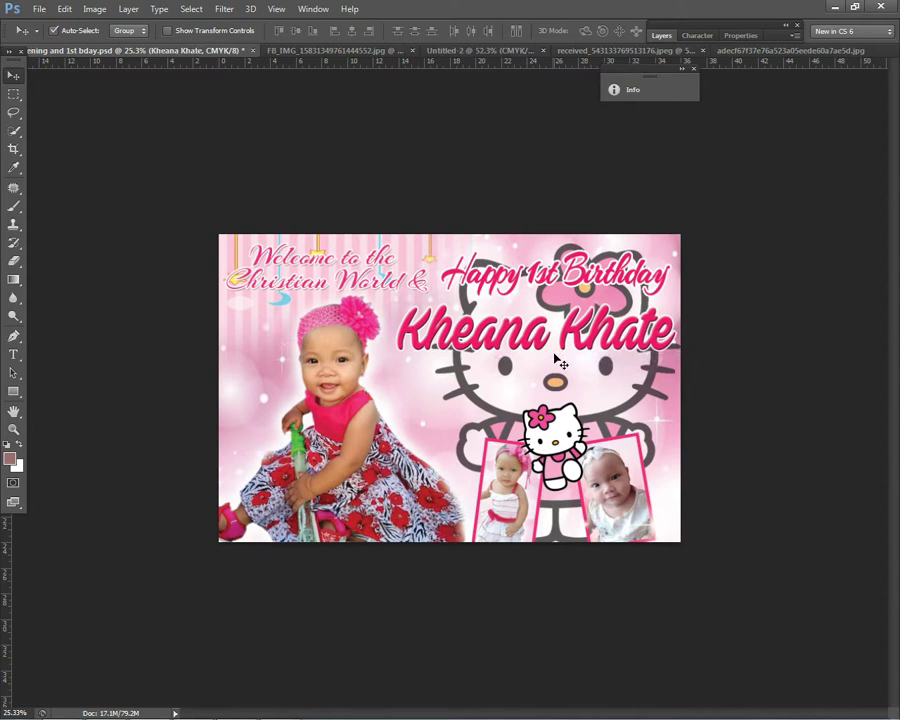
scroll(556, 362, down, 3)
scroll(558, 381, up, 2)
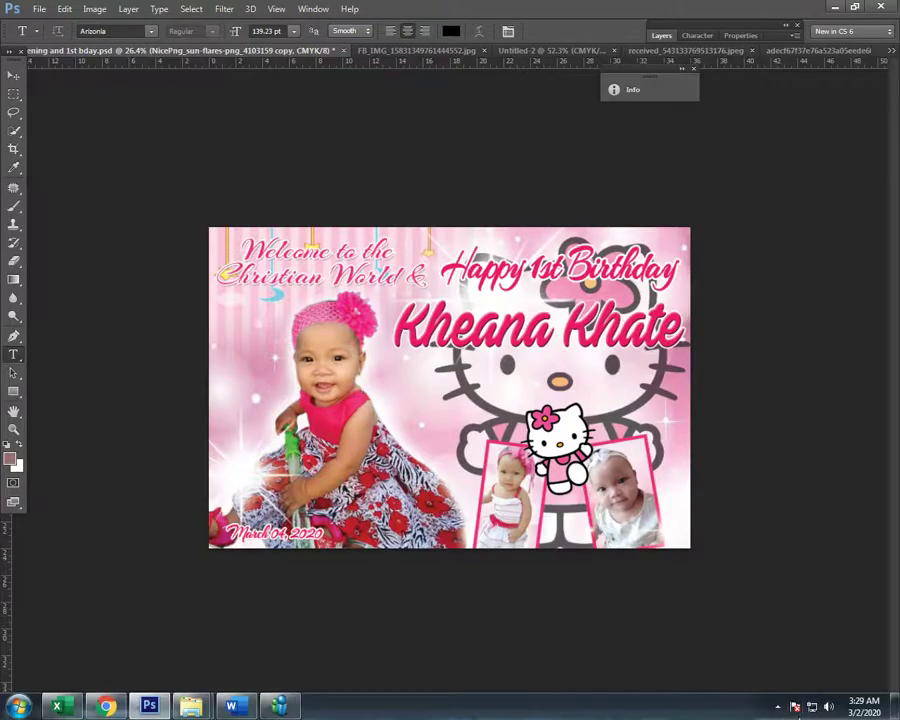
Step: With the Move tool, shift the sun flare layer to the left
click(778, 707)
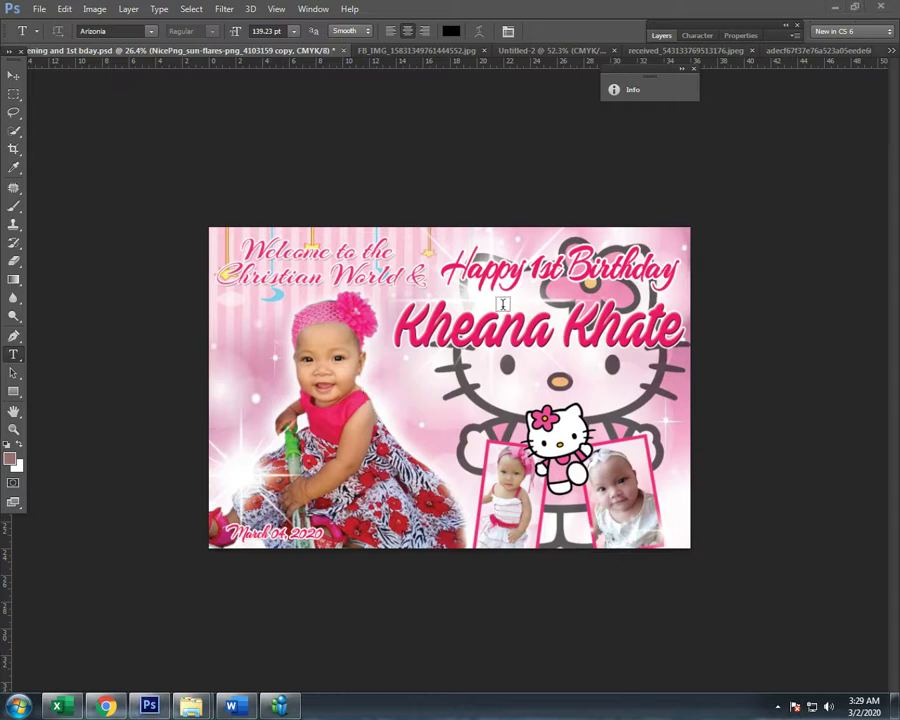
click(13, 75)
scroll(487, 288, down, 1)
scroll(487, 288, up, 2)
right_click(488, 288)
click(500, 308)
right_click(504, 291)
click(514, 295)
drag(514, 296, 357, 318)
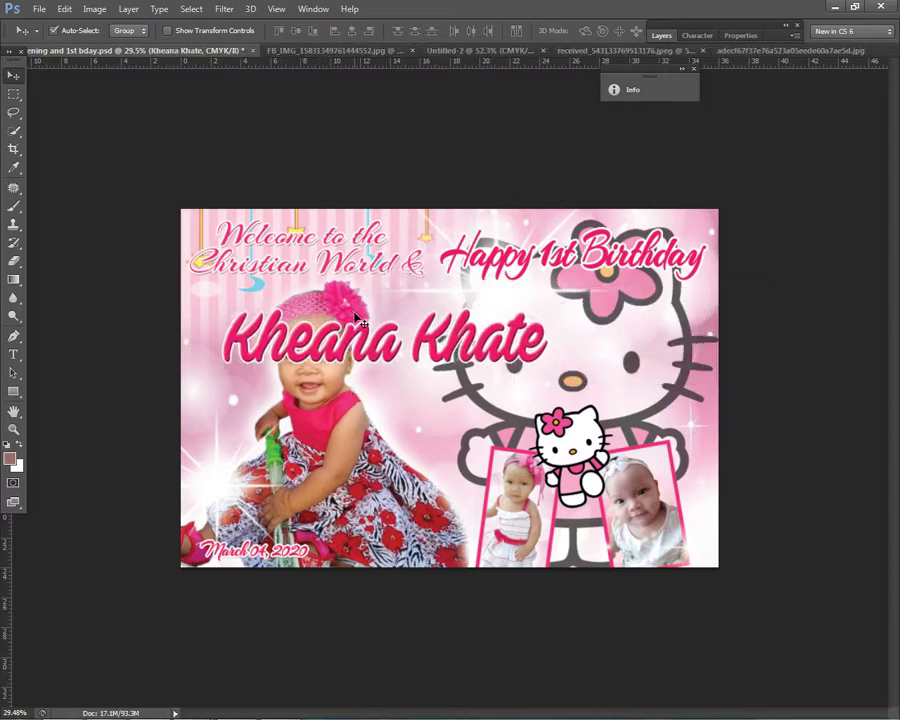
key(ctrl+z)
right_click(510, 290)
click(516, 295)
drag(462, 295, 397, 316)
Step: Nudge the Hello Kitty clip art slightly upward
right_click(530, 258)
click(545, 280)
drag(545, 316, 540, 300)
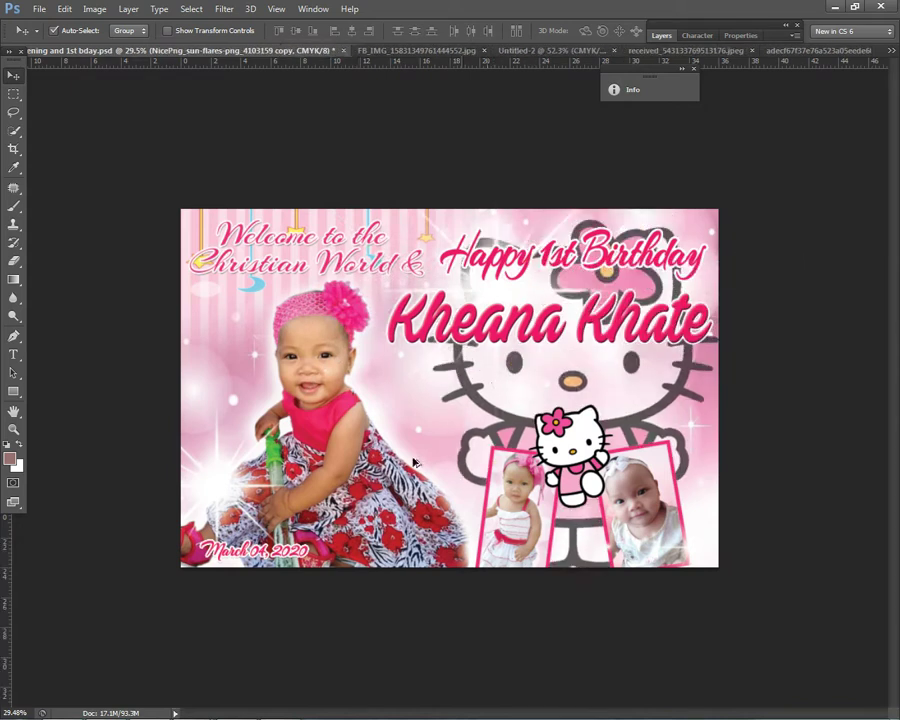
scroll(410, 458, down, 2)
Step: Brighten Layer 4's pink background with a Curves adjustment
right_click(277, 374)
click(293, 384)
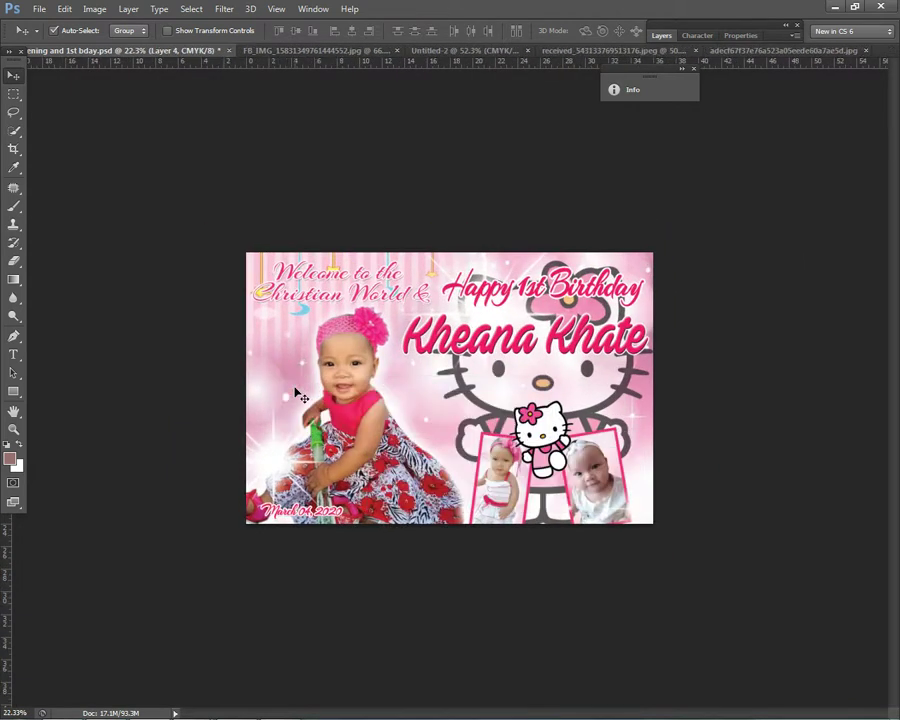
right_click(277, 349)
click(295, 353)
click(663, 38)
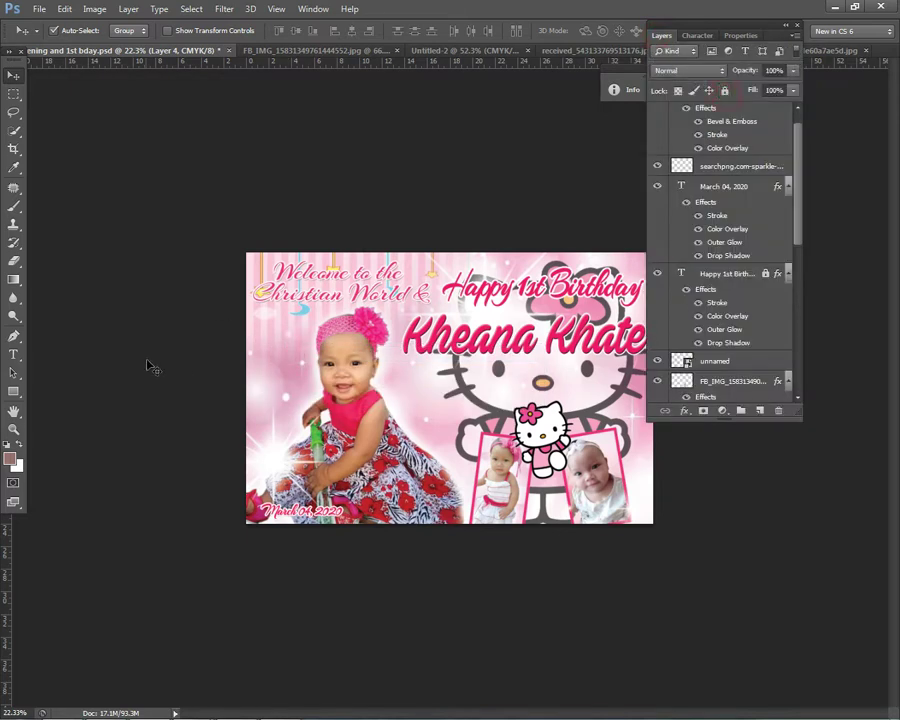
key(ctrl+m)
drag(766, 350, 729, 344)
key(Delete)
click(880, 253)
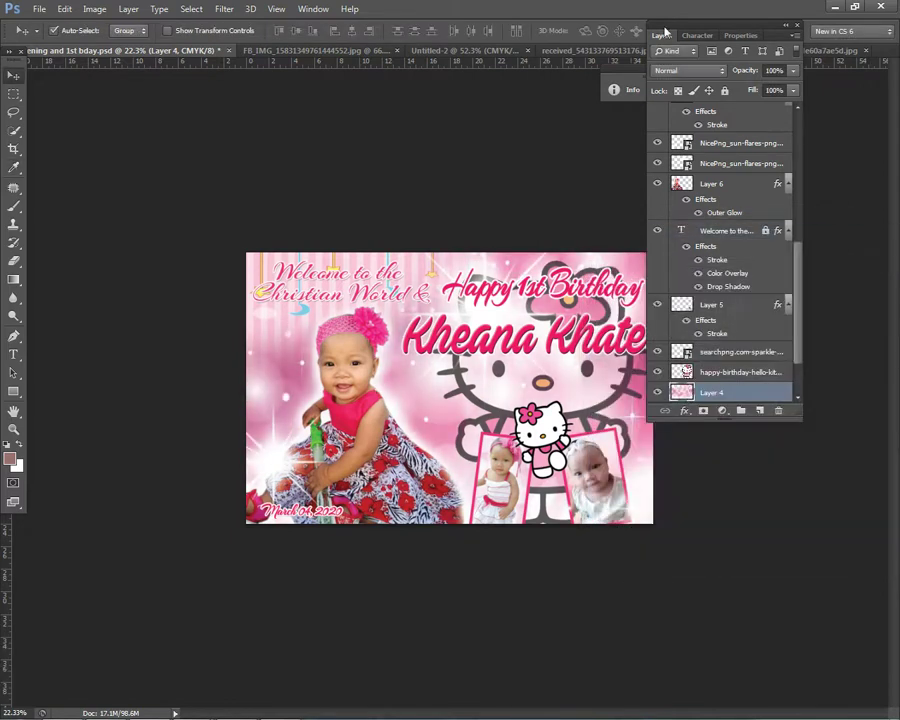
double_click(667, 40)
scroll(607, 400, down, 1)
scroll(607, 400, up, 2)
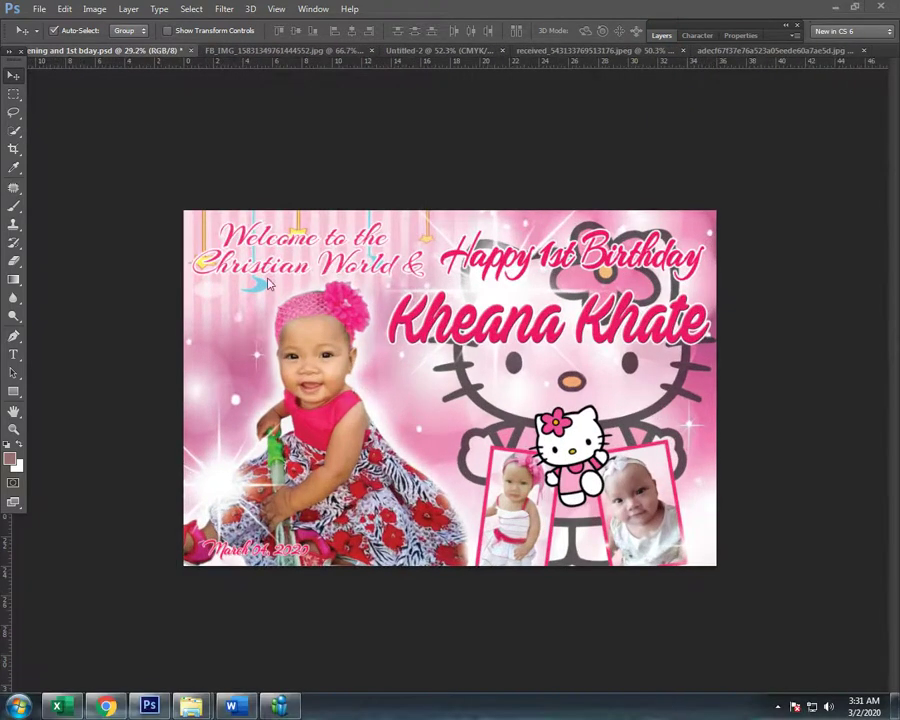
Step: Save the tarpaulin to the Desktop as the JPEG 'christening and 1st bday.jpg'
click(37, 8)
click(60, 180)
click(30, 106)
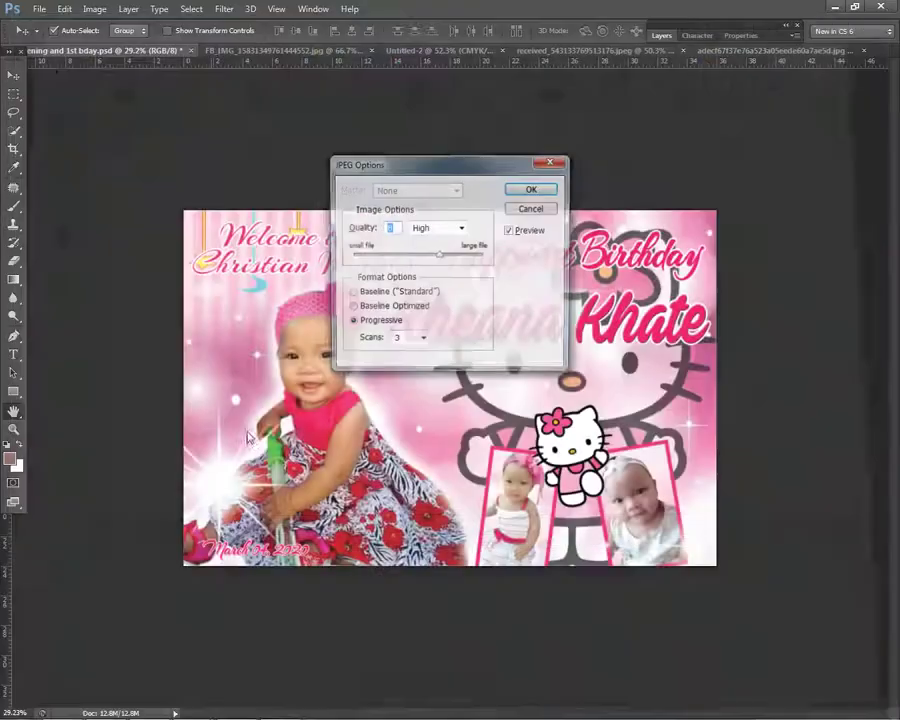
key(Return)
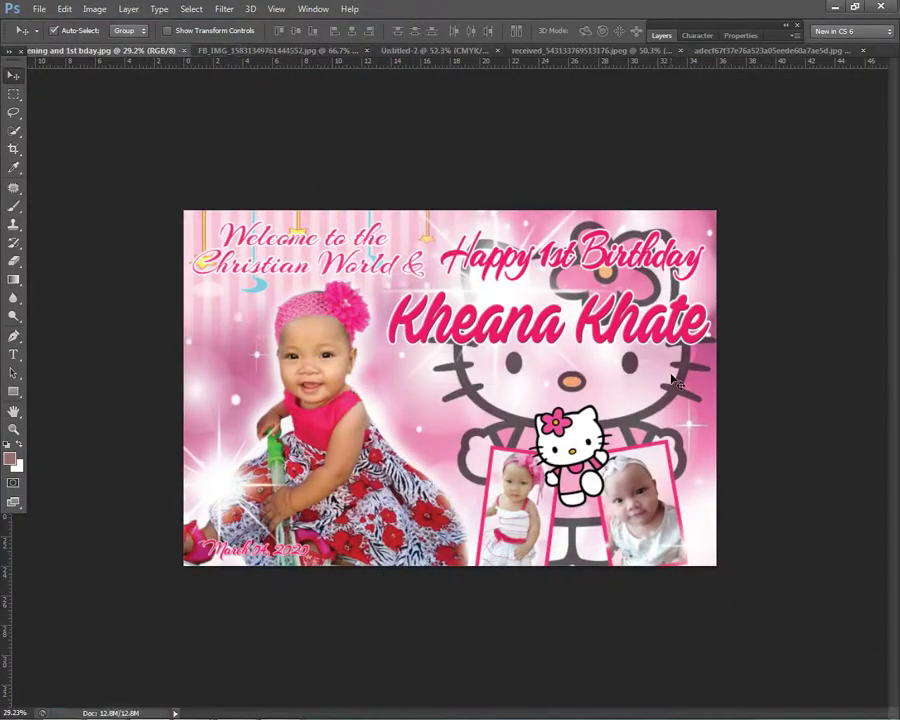
scroll(605, 348, up, 3)
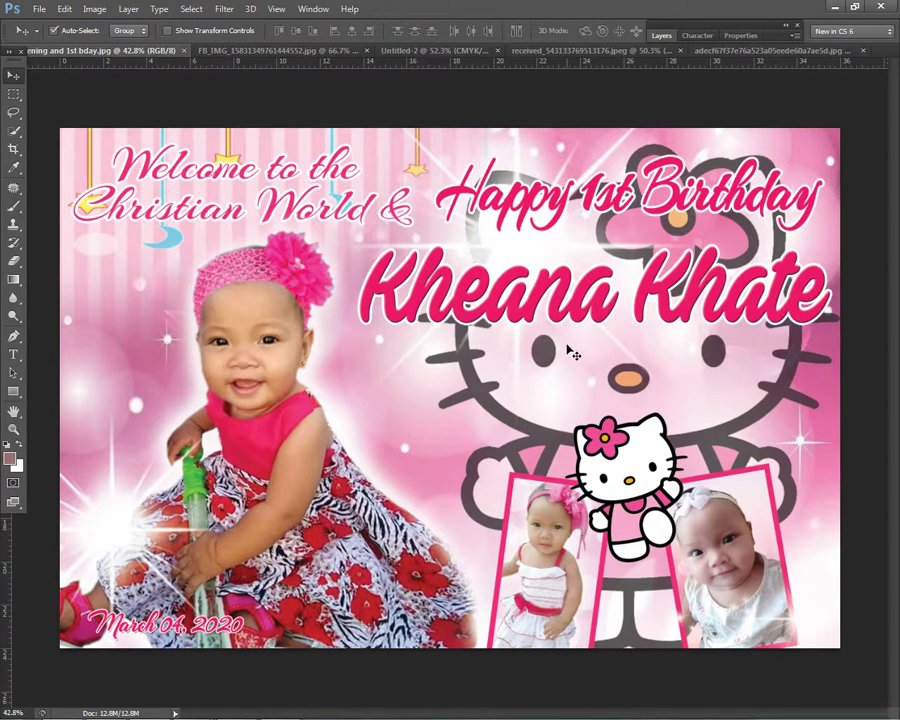
key(super+d)
Step: Open 'christening and 1st bday.jpg' in Picture Manager, view it maximized, then close it
right_click(405, 283)
click(432, 322)
right_click(366, 303)
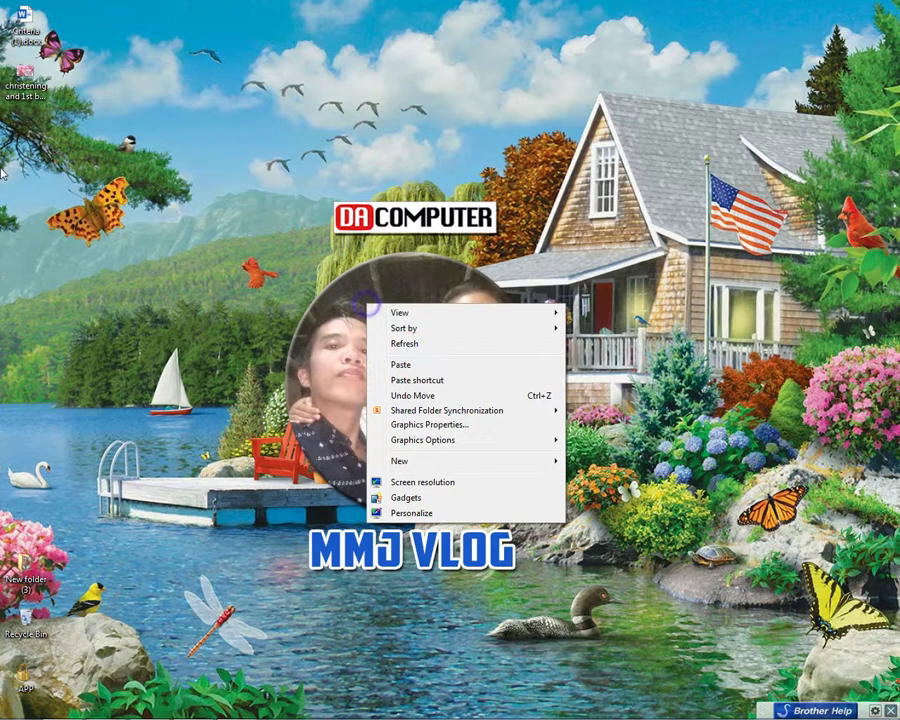
double_click(25, 72)
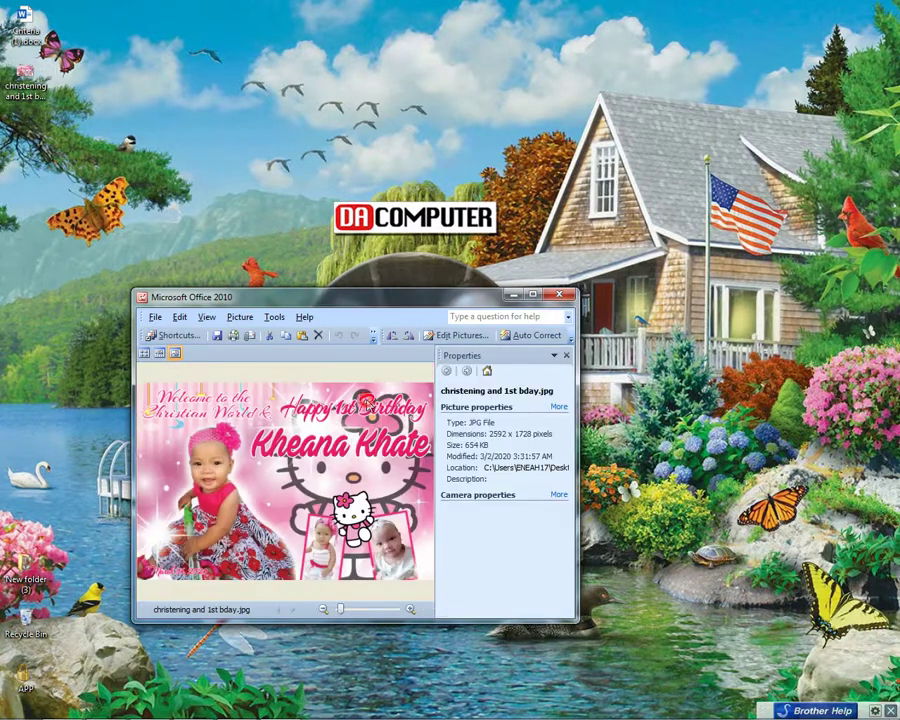
click(566, 356)
click(533, 296)
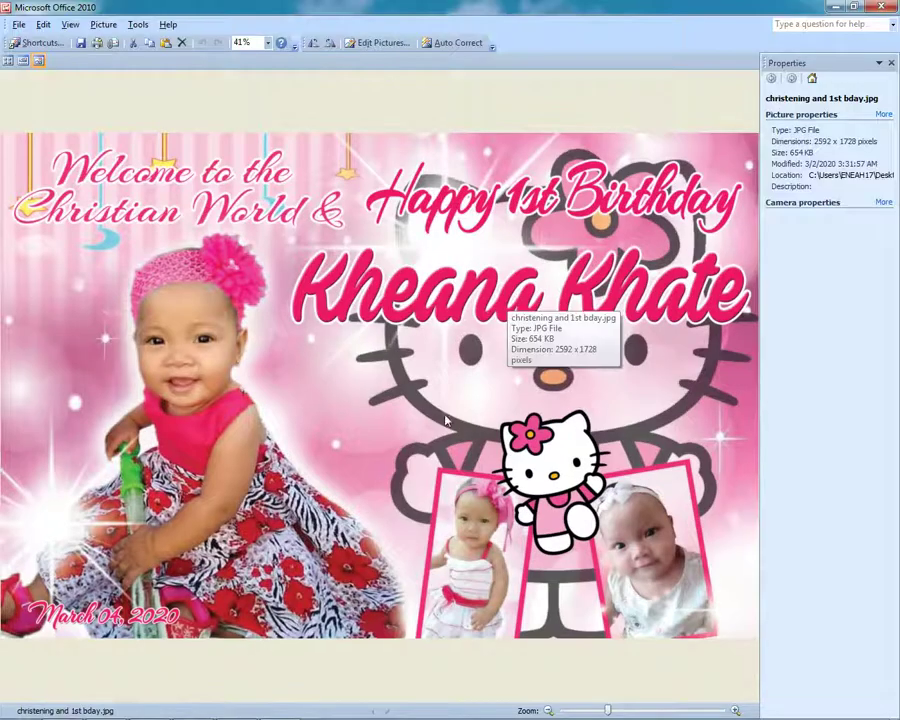
click(890, 64)
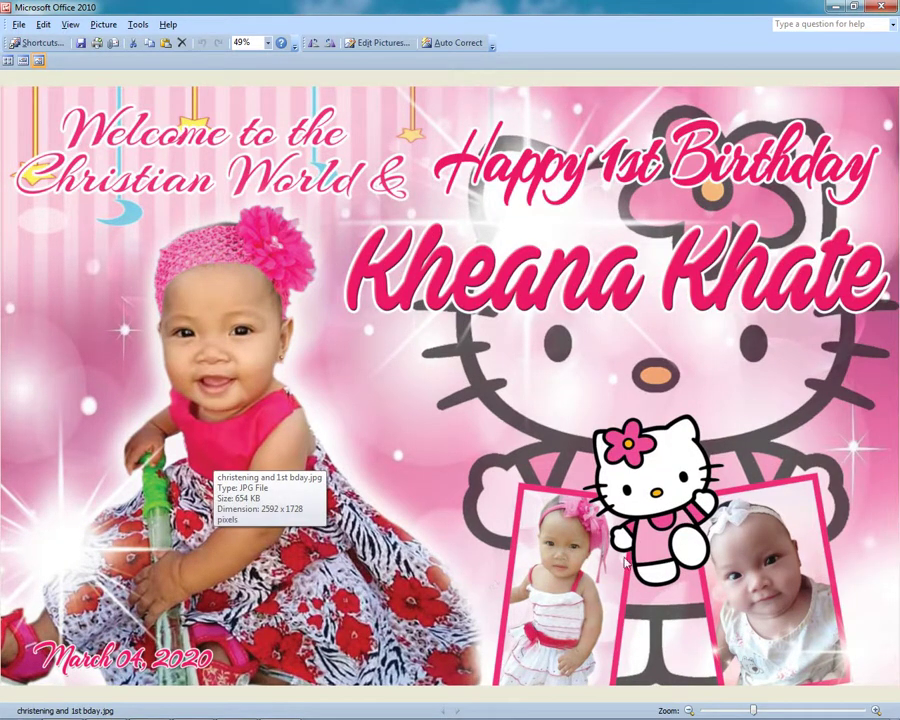
click(882, 6)
Step: Refresh the desktop and sort its icons by item type
right_click(288, 233)
click(330, 271)
right_click(146, 161)
mouse_move(327, 185)
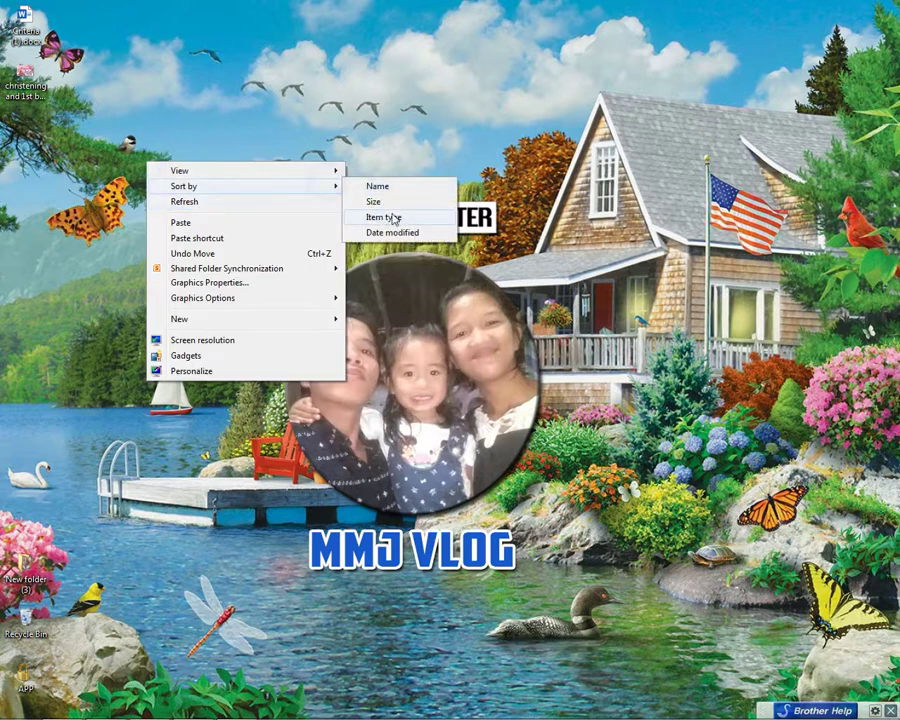
click(396, 199)
right_click(303, 168)
click(325, 203)
right_click(307, 185)
click(338, 225)
right_click(410, 210)
click(502, 249)
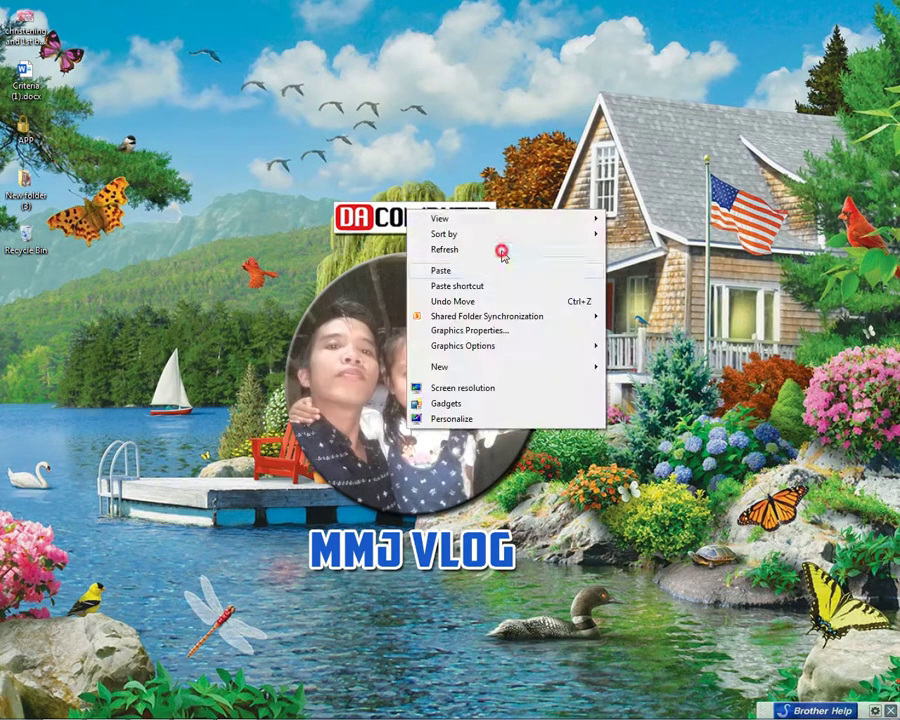